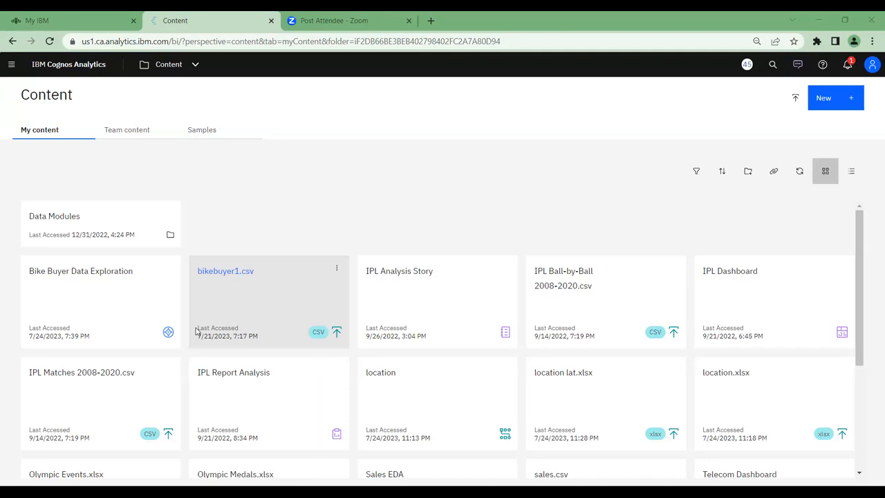
Create a new data module with bikebuyer1.csv as its source
left_click(13, 66)
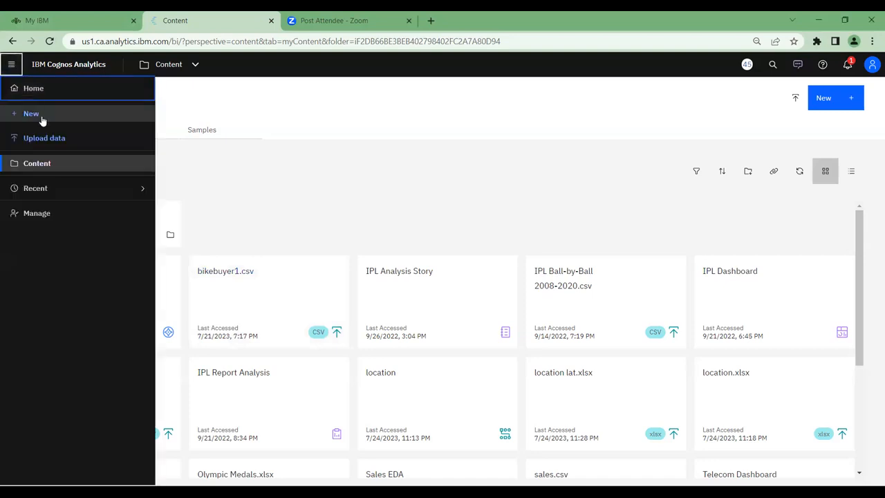
left_click(41, 116)
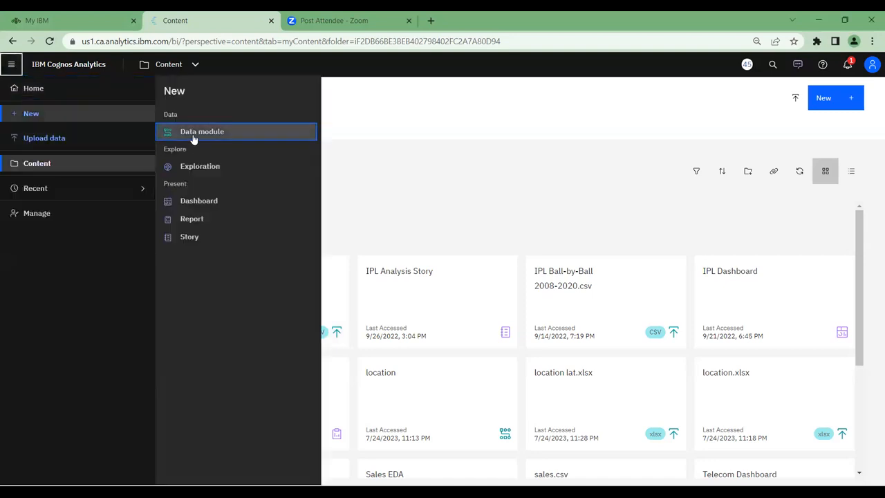
left_click(193, 137)
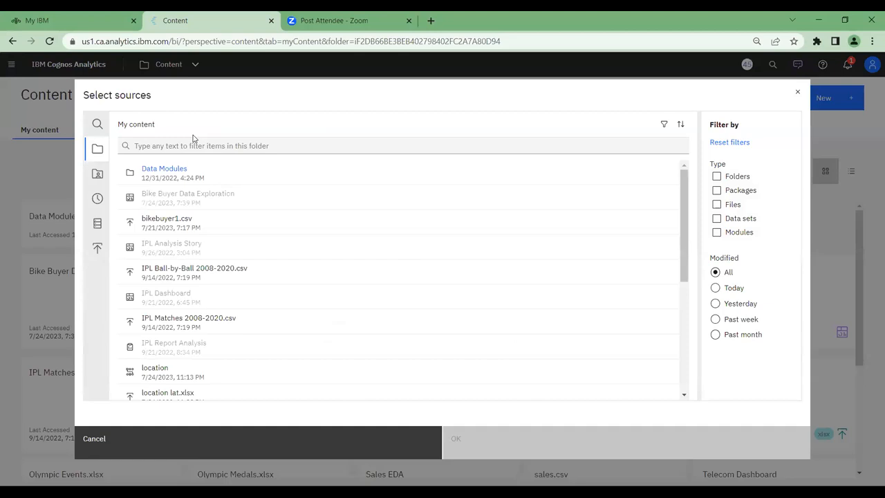
left_click(151, 222)
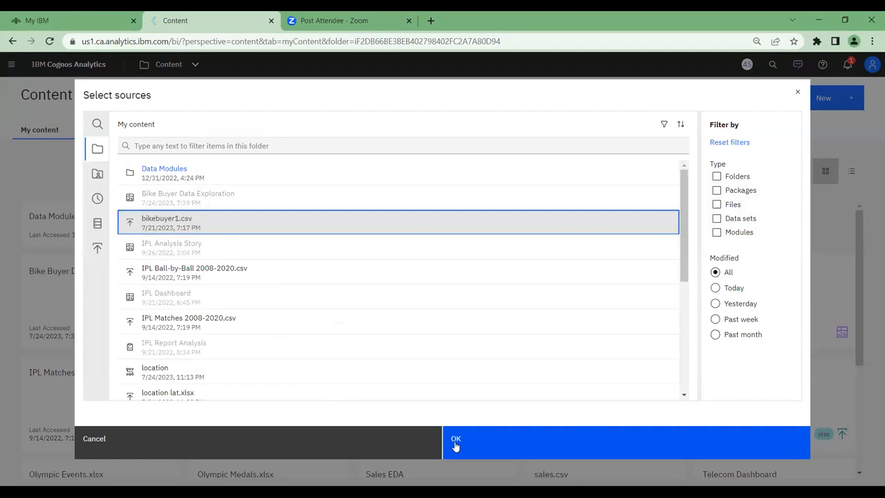
left_click(456, 446)
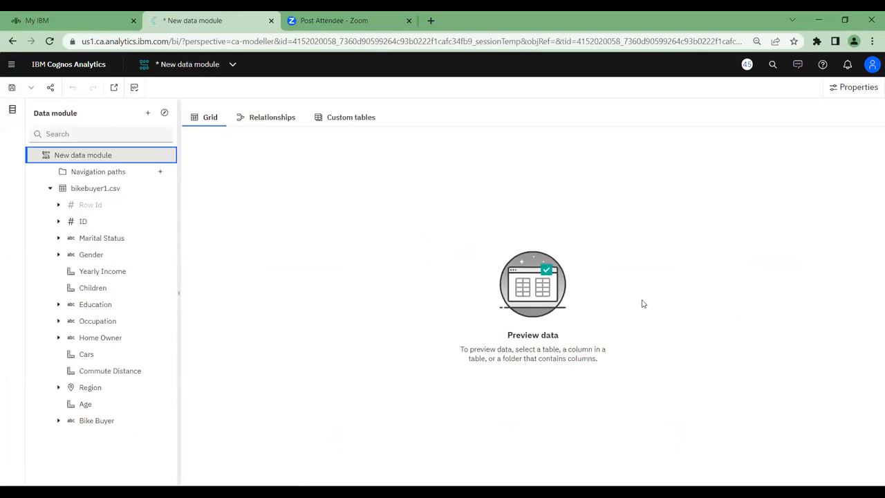
Preview the bikebuyer1.csv table and examine the ID, Marital Status, Gender and Children columns for null values
left_click(123, 192)
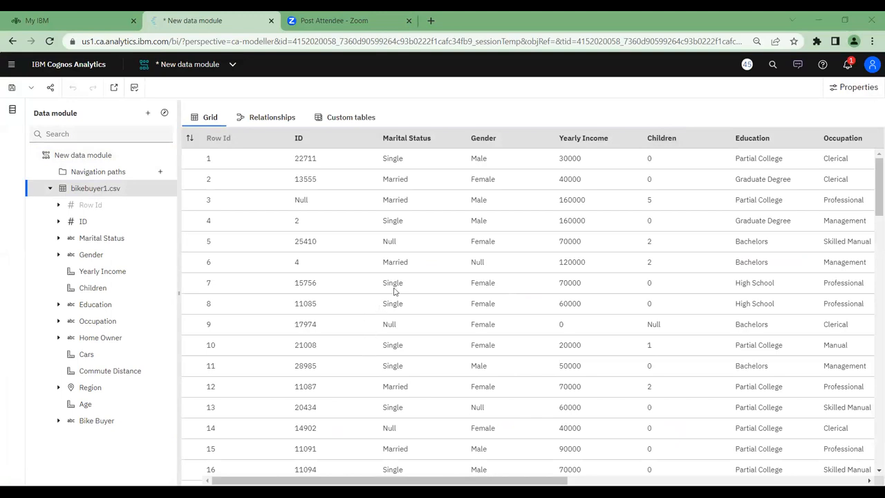
left_click_drag(384, 241, 405, 247)
left_click_drag(472, 263, 494, 268)
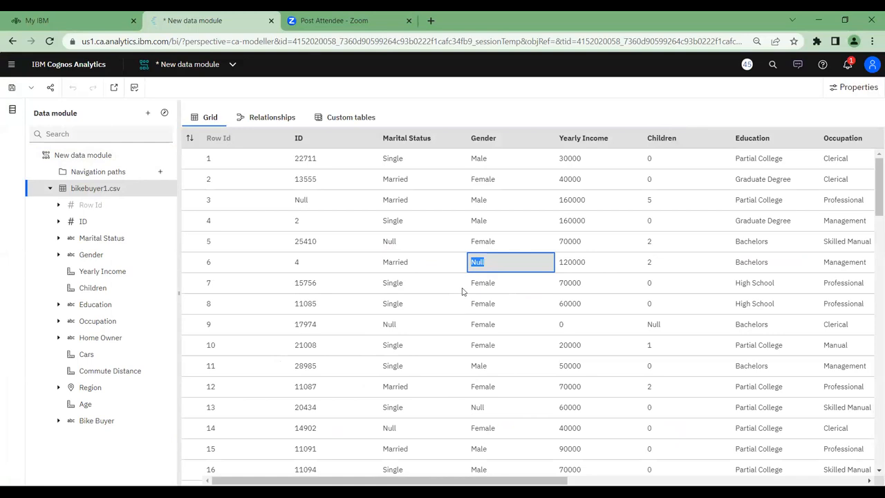
left_click(482, 262)
left_click_drag(493, 262, 470, 265)
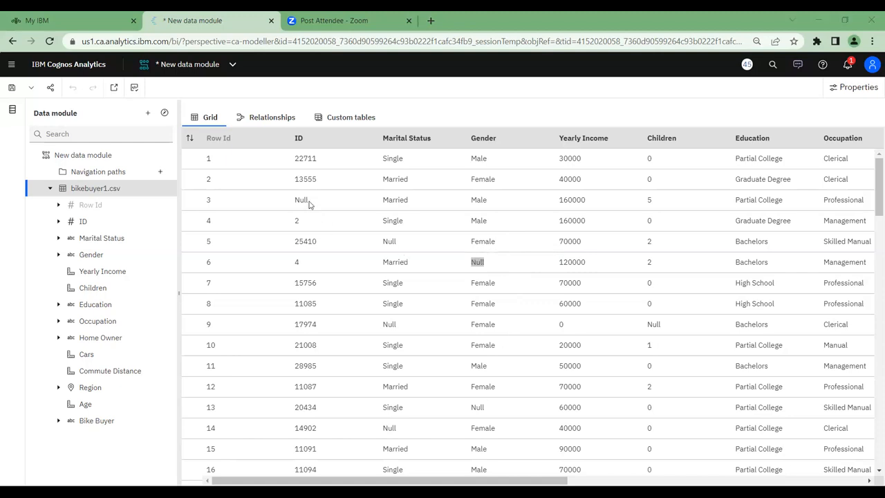
left_click_drag(309, 201, 294, 201)
left_click_drag(403, 244, 385, 244)
left_click_drag(488, 265, 459, 263)
left_click_drag(666, 325, 628, 325)
scroll(642, 312, "down", 3)
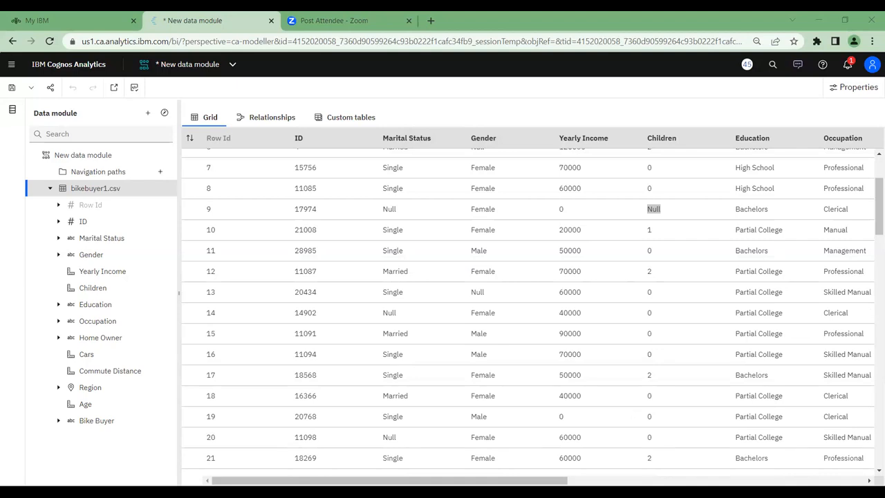
Scan the remaining columns and further rows of the preview for missing values, and recheck the first rows
left_click_drag(517, 481, 777, 477)
scroll(698, 289, "down", 4)
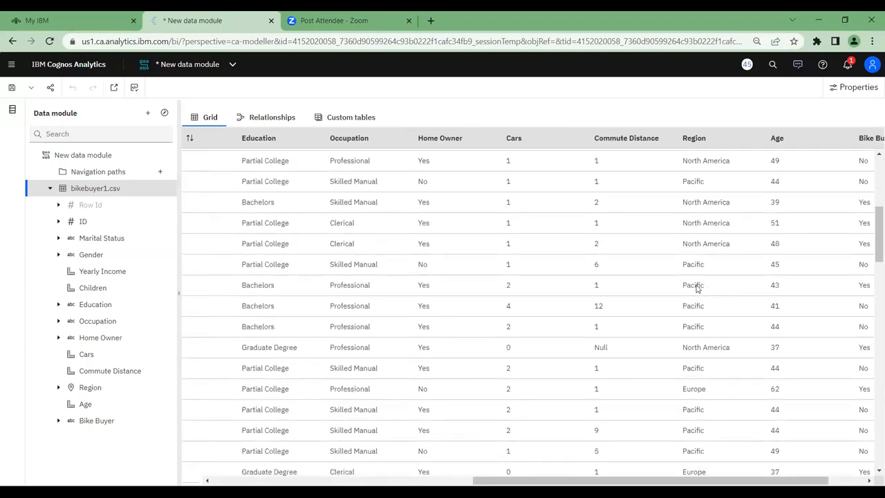
scroll(698, 289, "up", 6)
scroll(696, 288, "down", 5)
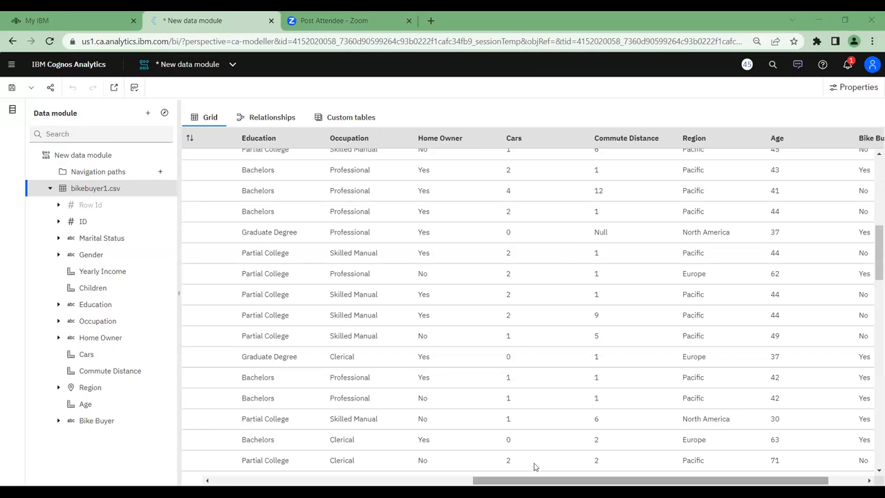
left_click_drag(534, 480, 174, 472)
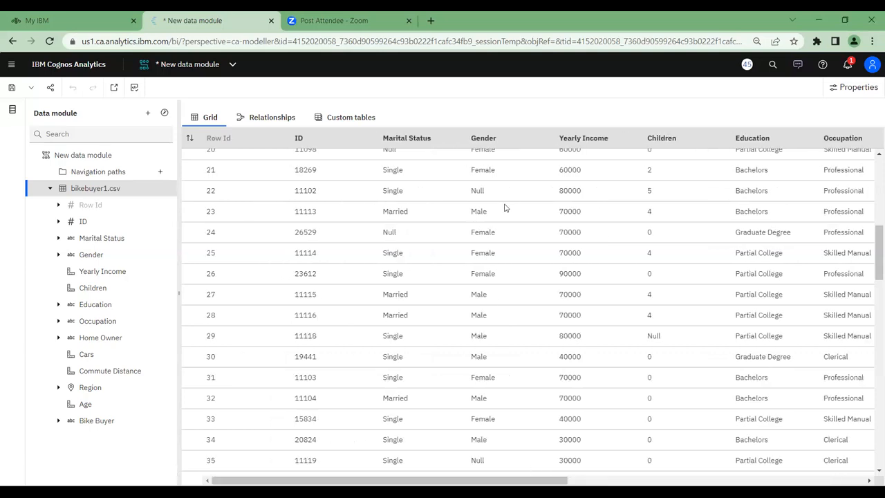
scroll(505, 208, "up", 3)
scroll(505, 208, "up", 3)
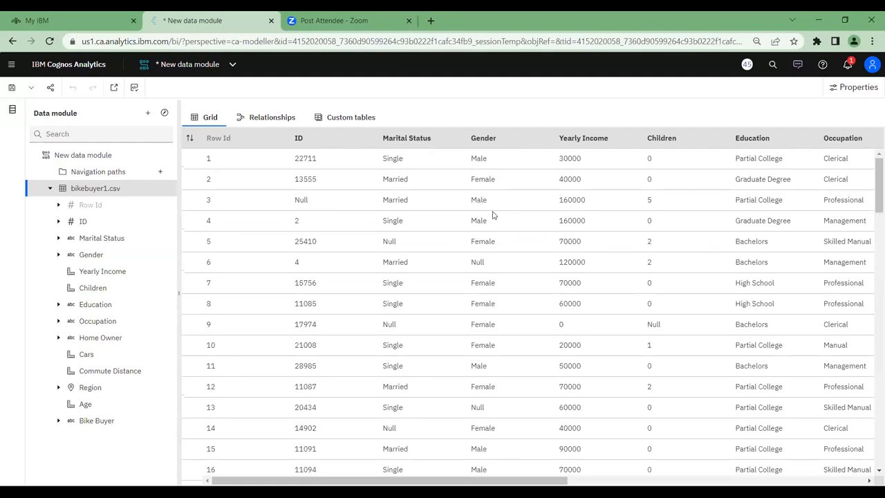
double_click(474, 265)
Open the properties of the Children column
right_click(142, 294)
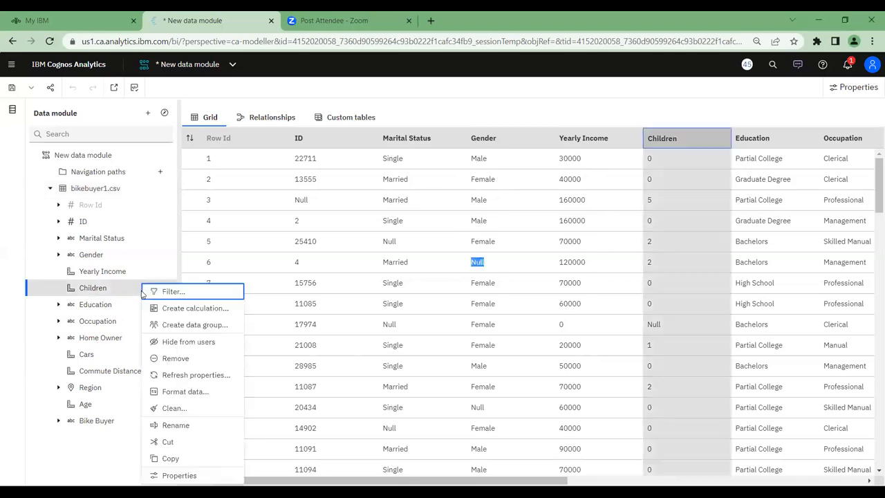
left_click(168, 474)
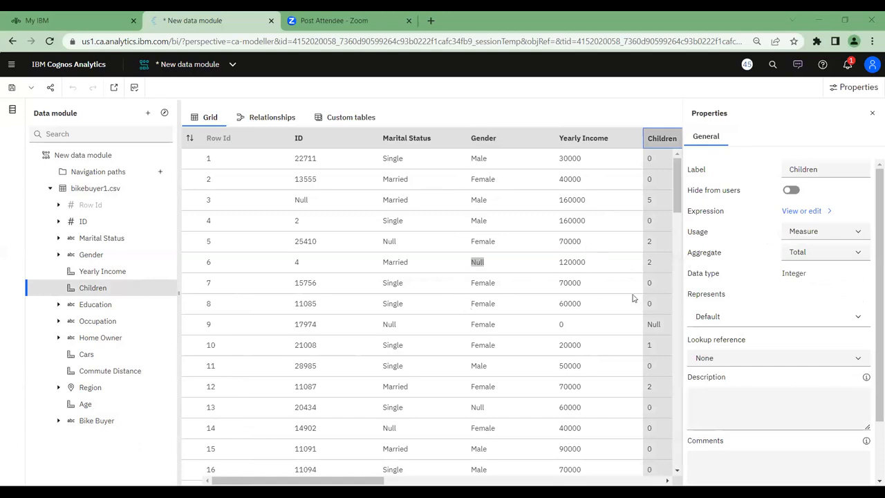
left_click(691, 235)
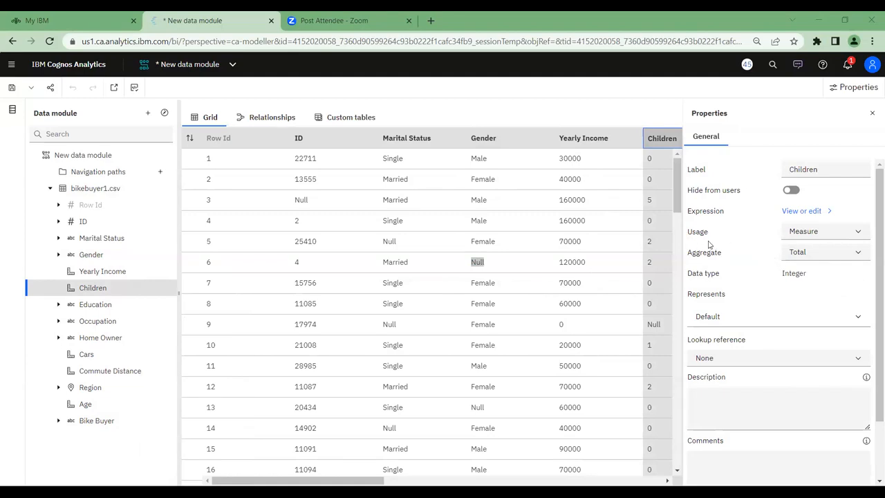
Review the Usage options available for the Children column without changing the setting
left_click(808, 235)
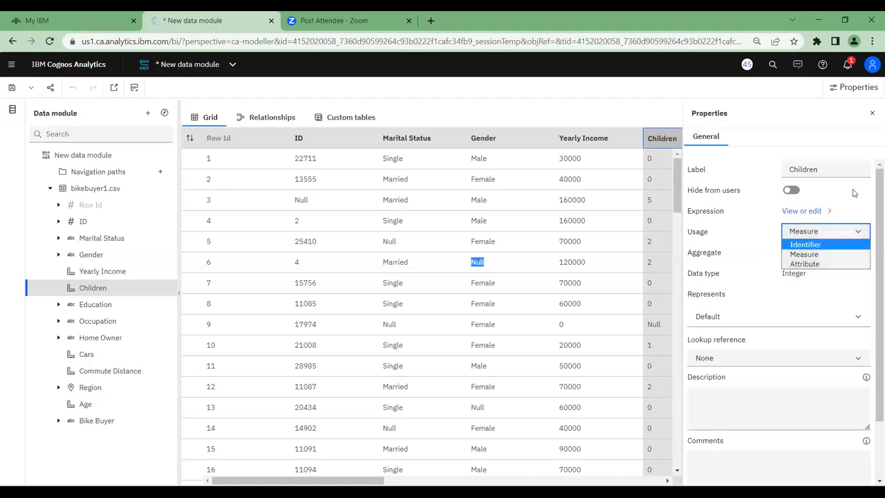
left_click(812, 244)
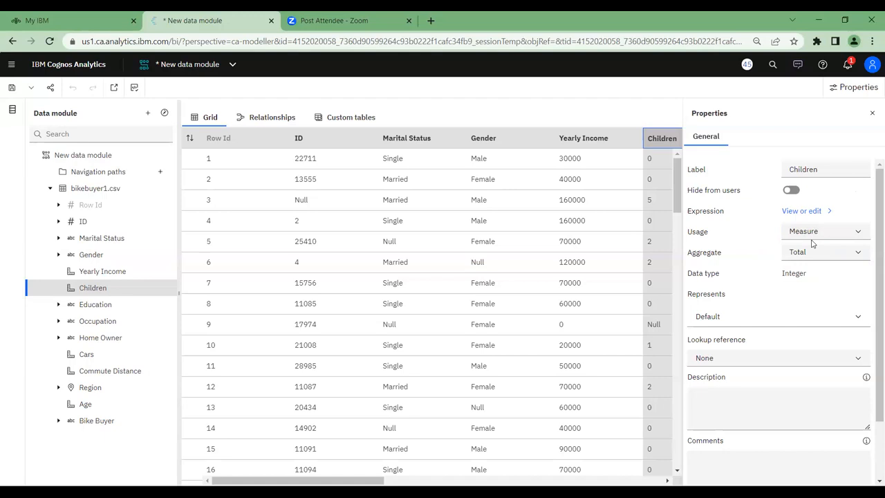
left_click(806, 233)
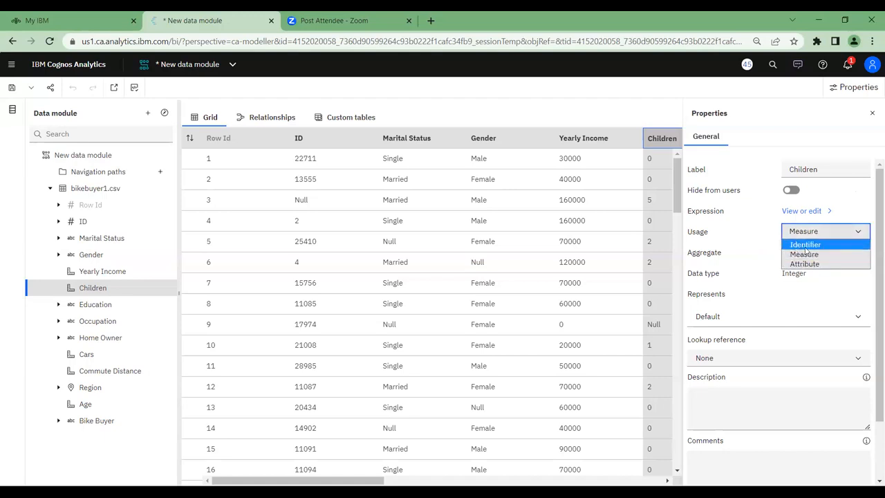
left_click(750, 295)
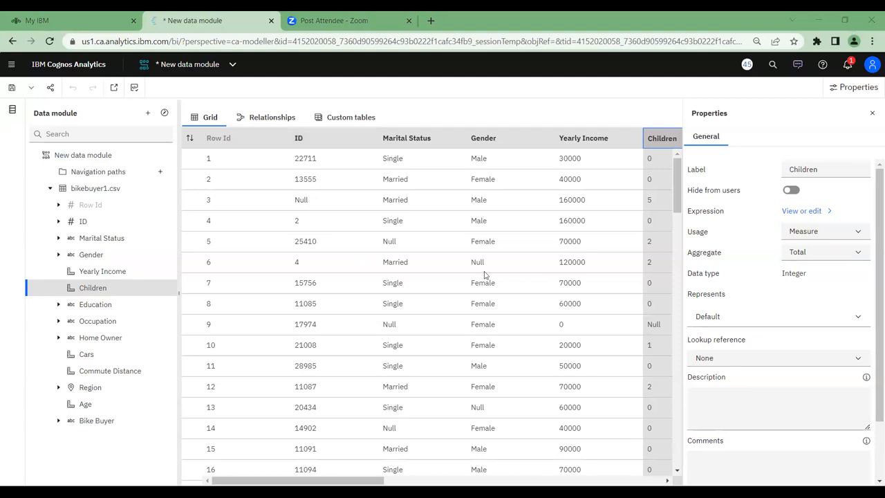
Open the Children column's expression for editing and add an if then else construct to it
left_click(792, 215)
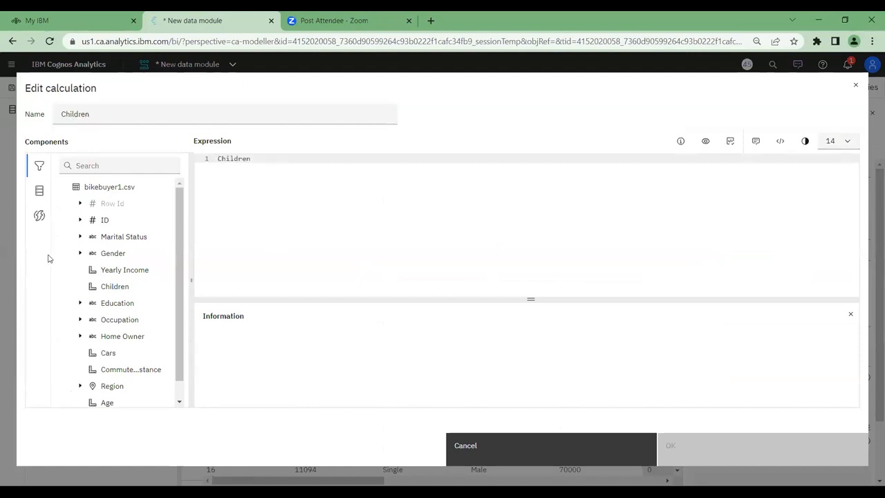
left_click(43, 226)
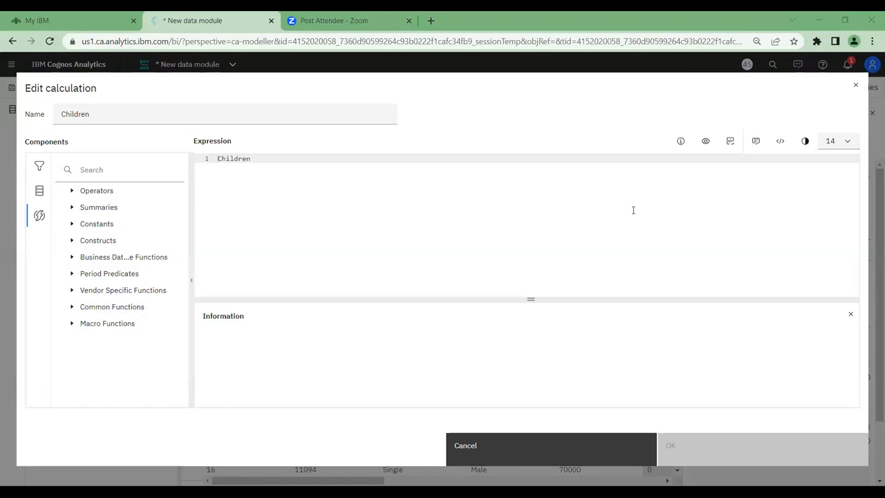
left_click(72, 242)
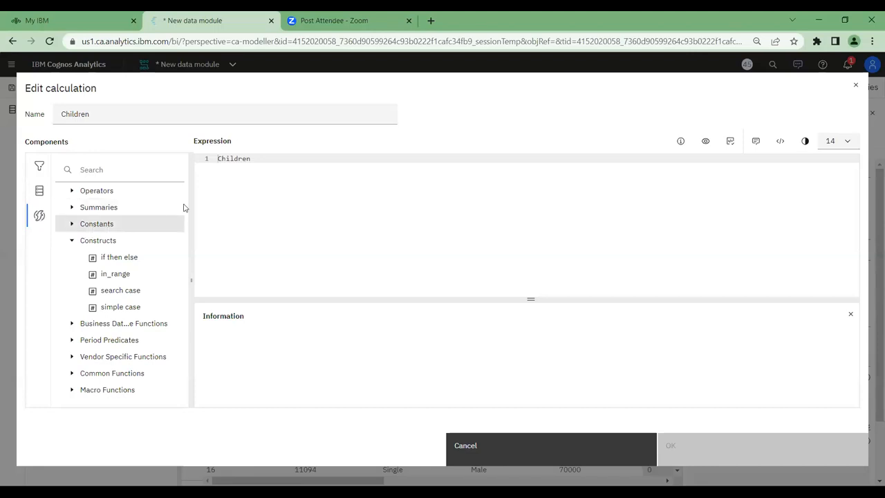
left_click_drag(101, 257, 551, 157)
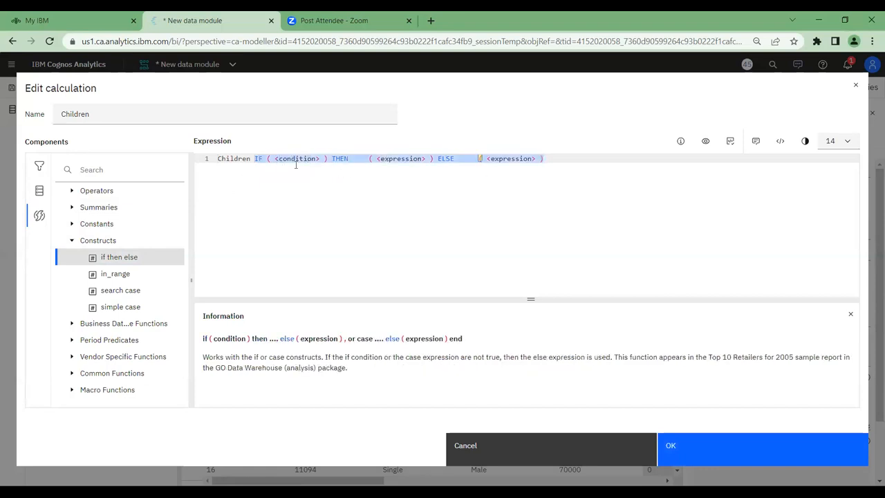
left_click(361, 160)
left_click_drag(378, 159, 459, 159)
left_click_drag(544, 161, 531, 165)
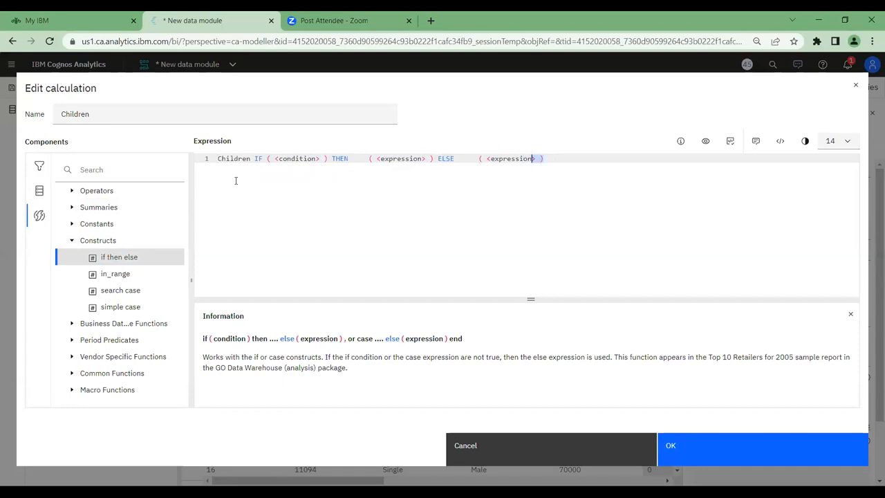
Move the Children reference from the start of the expression into the IF condition, replacing the <condition> placeholder
double_click(248, 159)
right_click(233, 159)
left_click(258, 190)
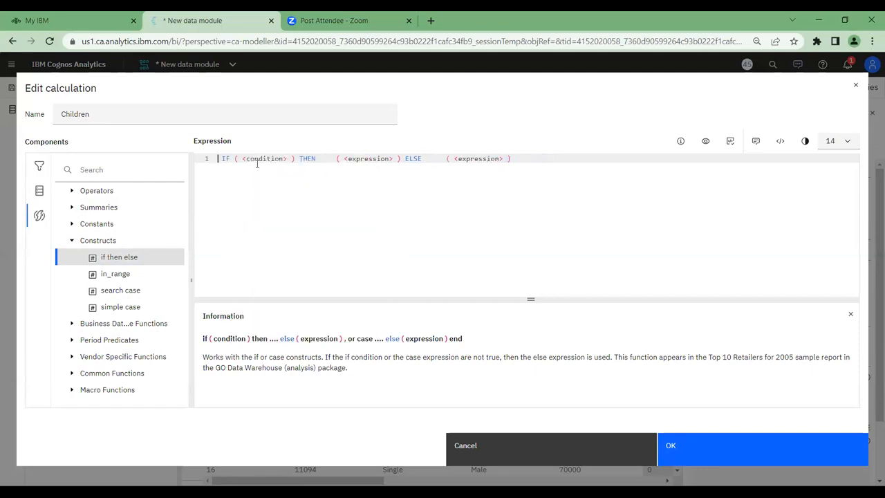
left_click_drag(243, 159, 288, 159)
key("ctrl+v")
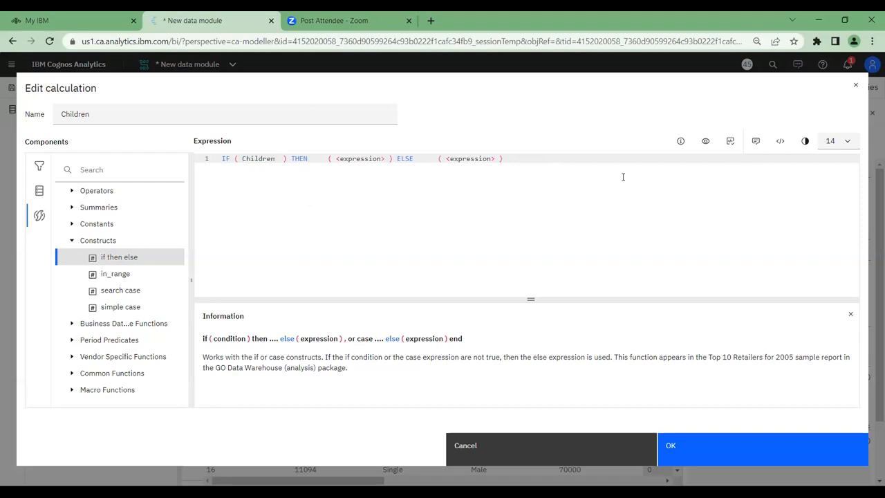
left_click(72, 240)
left_click(71, 191)
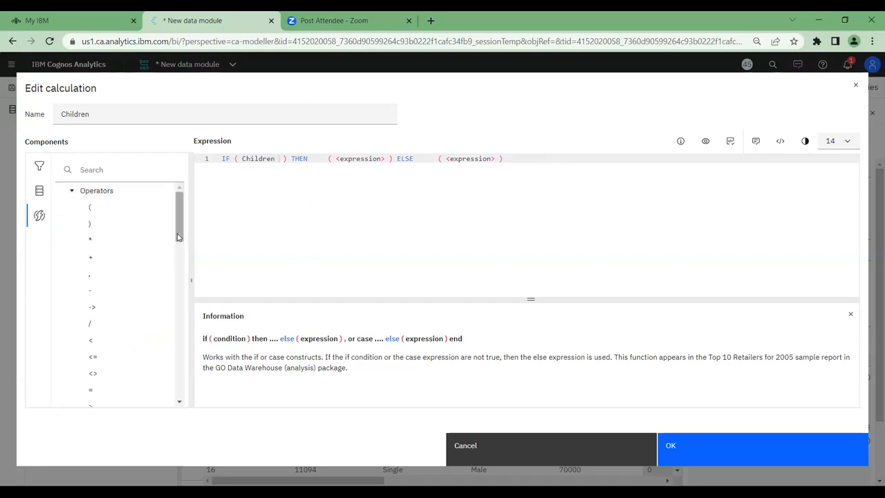
left_click_drag(177, 238, 192, 344)
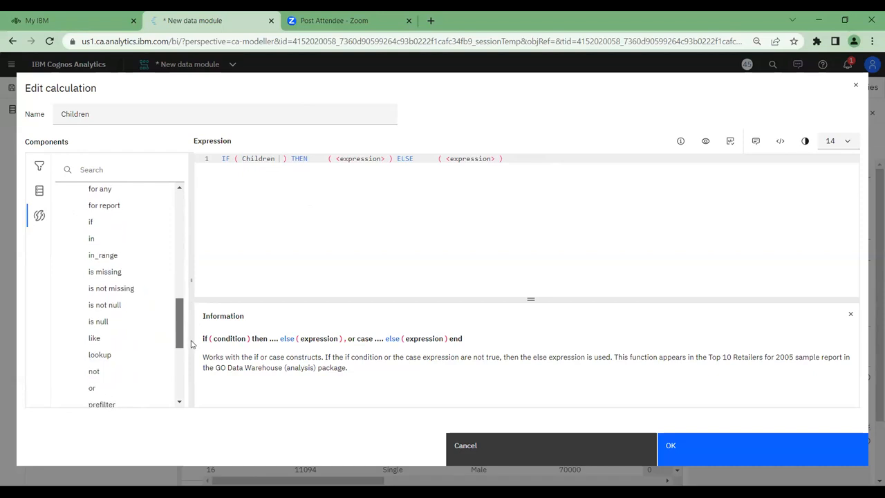
left_click_drag(142, 271, 294, 160)
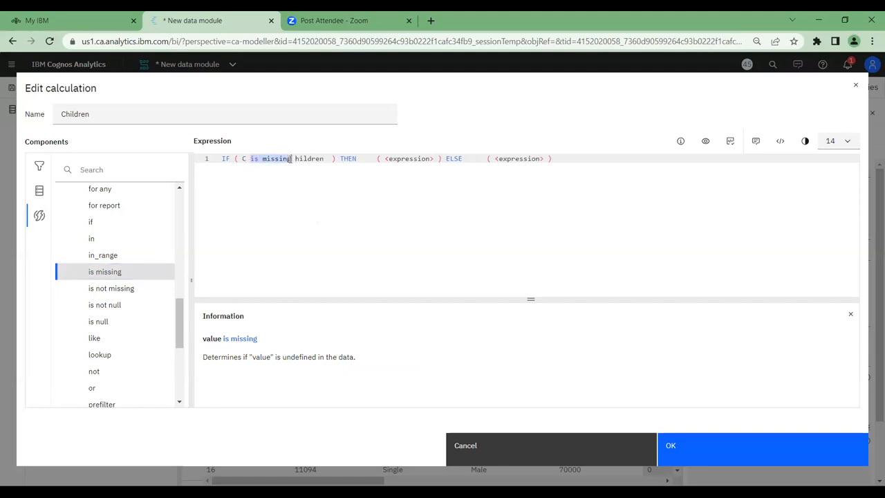
key("BackSpace")
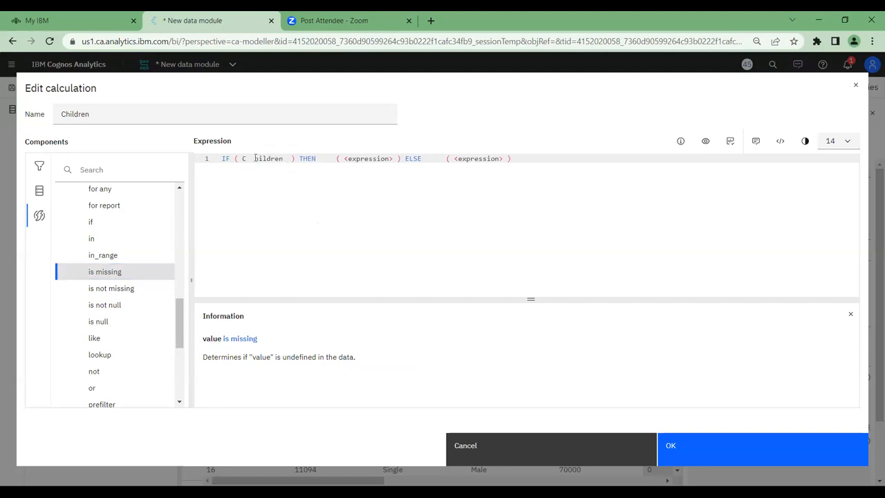
key("BackSpace")
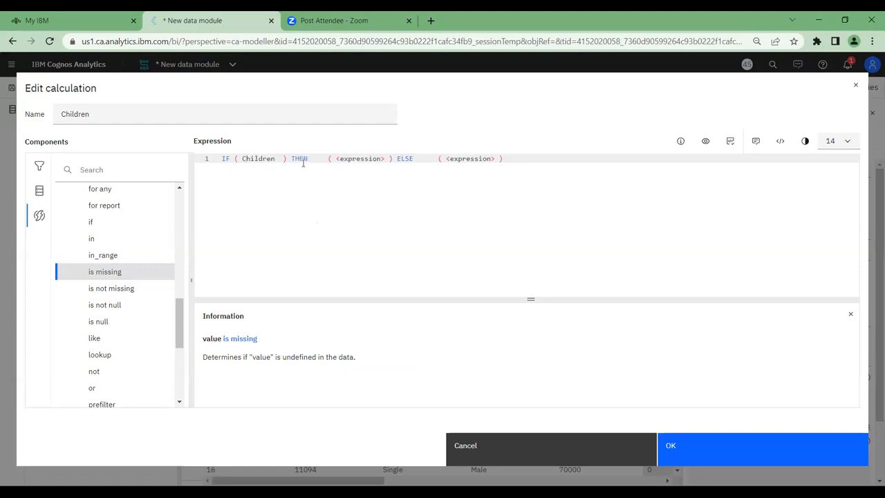
Complete the IF condition as "Children is missing"
key("Right")
key("Right")
key("Right")
key("Right")
key("Right")
type("is missing")
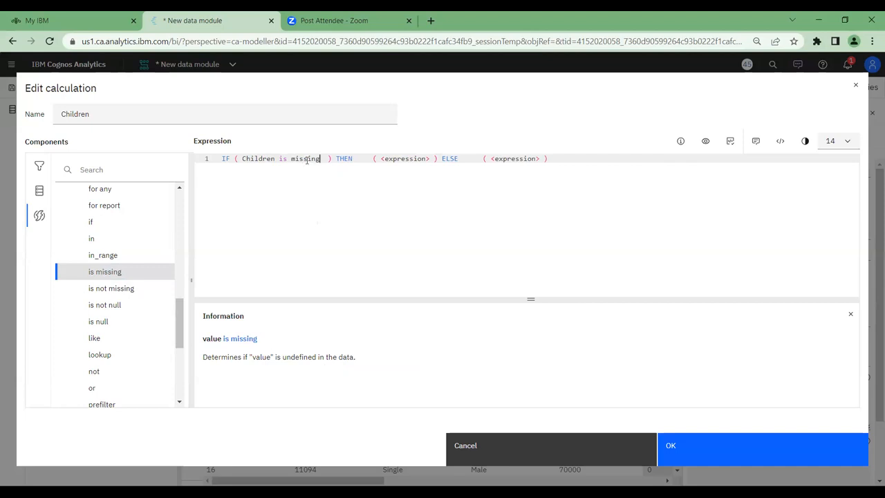
Clear the <expression> placeholder from the THEN branch and add the average summary function after THEN
left_click_drag(381, 159, 430, 159)
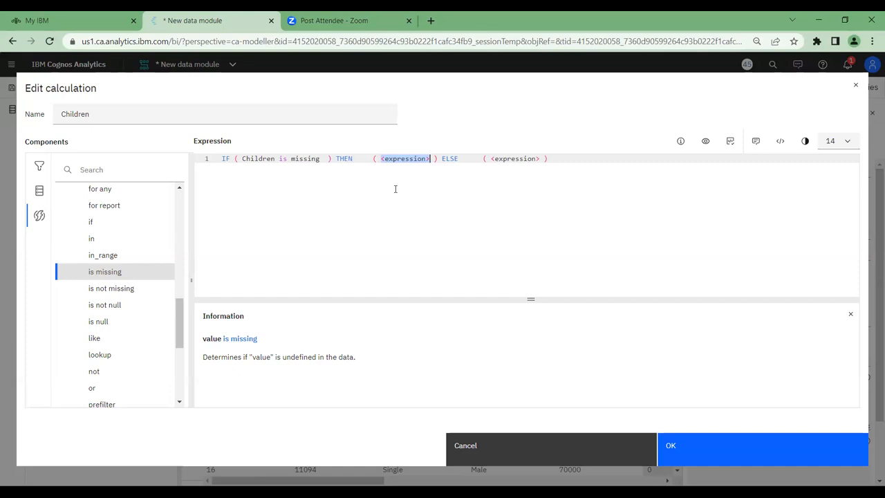
key("BackSpace")
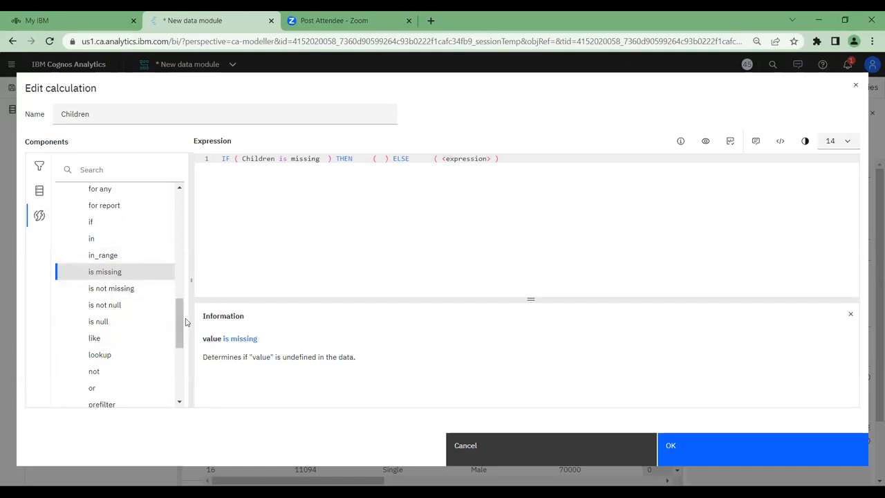
left_click_drag(178, 323, 178, 197)
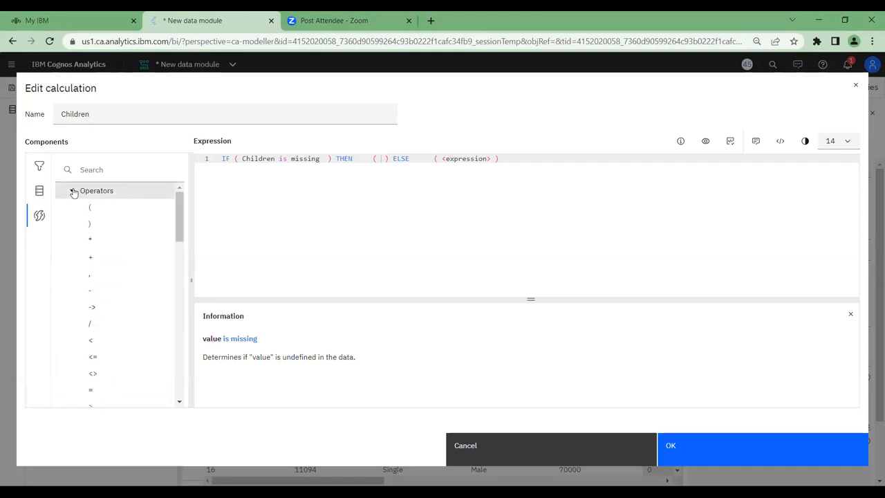
left_click(71, 190)
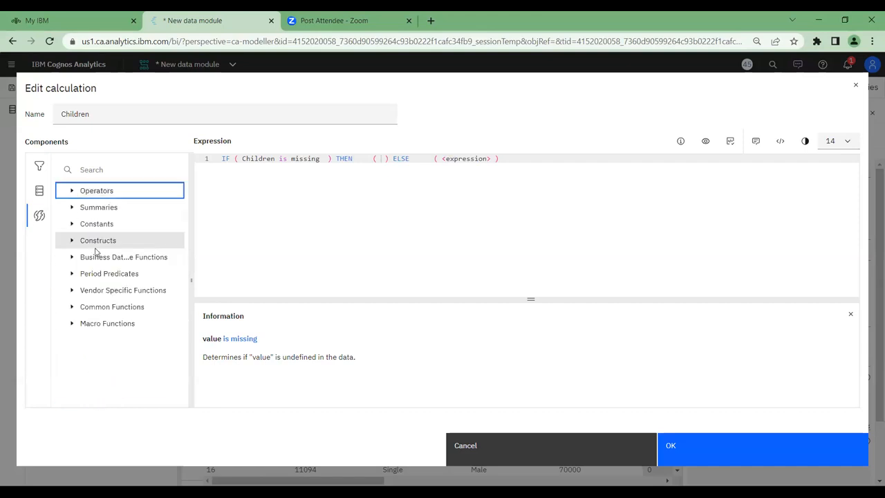
left_click(71, 209)
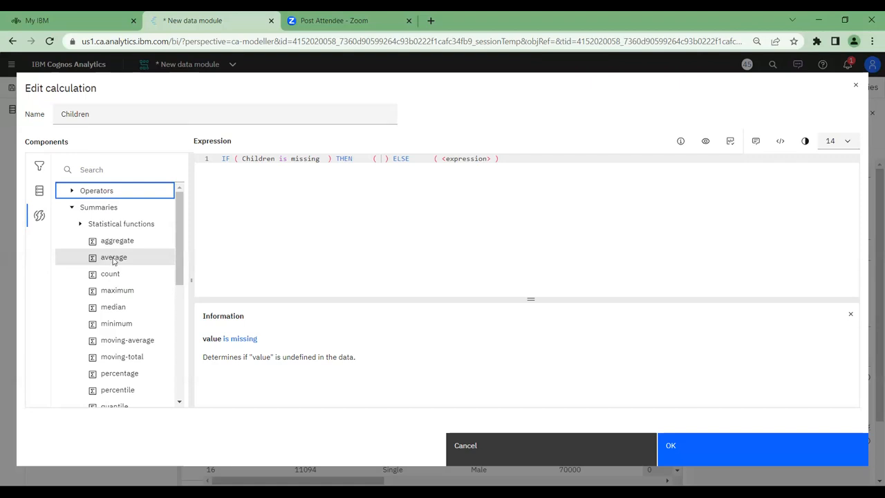
left_click_drag(114, 261, 356, 160)
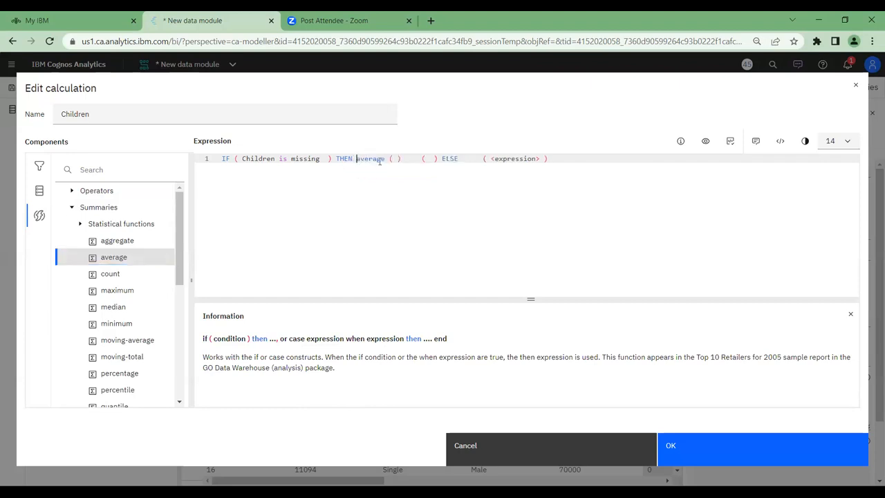
Enclose the average function in the THEN branch's parentheses and give it Children as its argument
double_click(358, 159)
key("Delete")
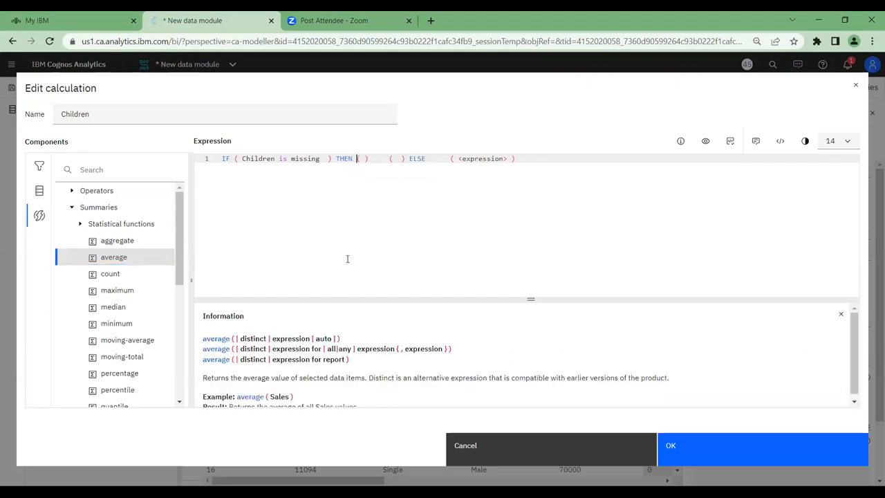
key("ctrl+z")
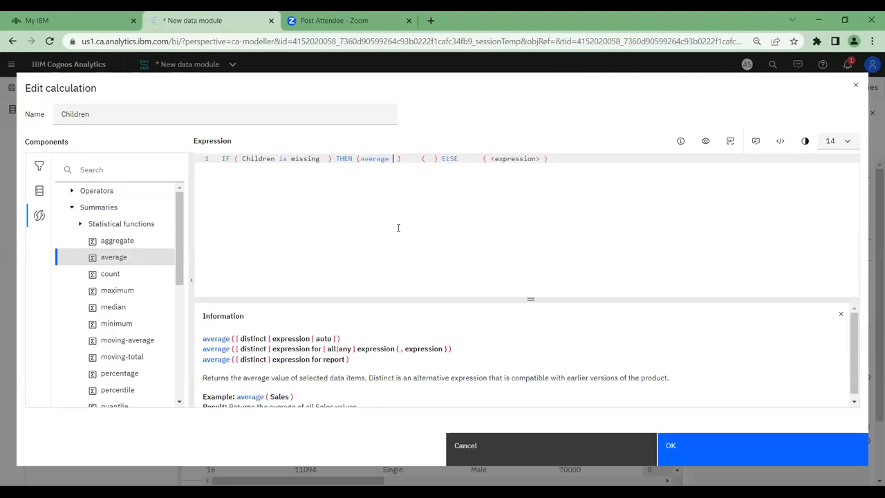
left_click_drag(421, 159, 434, 171)
key("Delete")
type("(")
left_click_drag(245, 160, 280, 166)
key("ctrl+c")
left_click(398, 159)
key("ctrl+v")
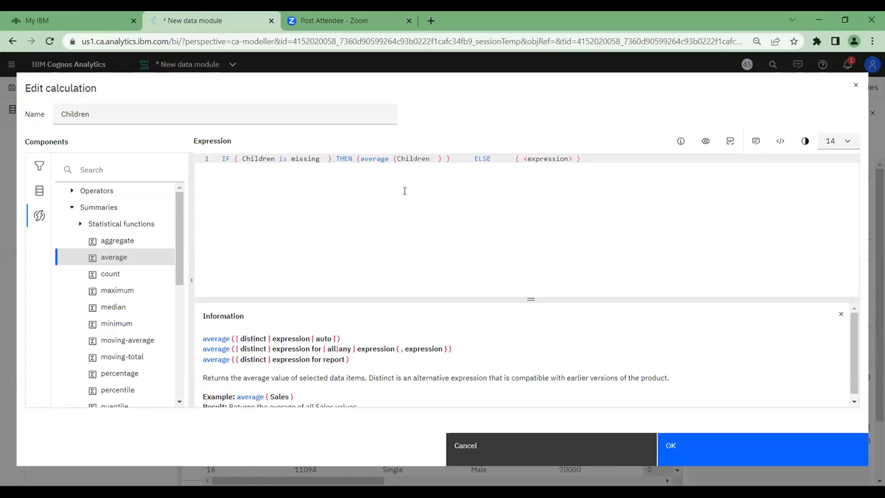
Remove the surplus spaces around the average function and put the IF, THEN and ELSE parts on separate lines
key("Right")
key("Delete")
key("Right")
key("Delete")
key("Delete")
left_click(336, 158)
key("Return")
left_click(349, 166)
key("Return")
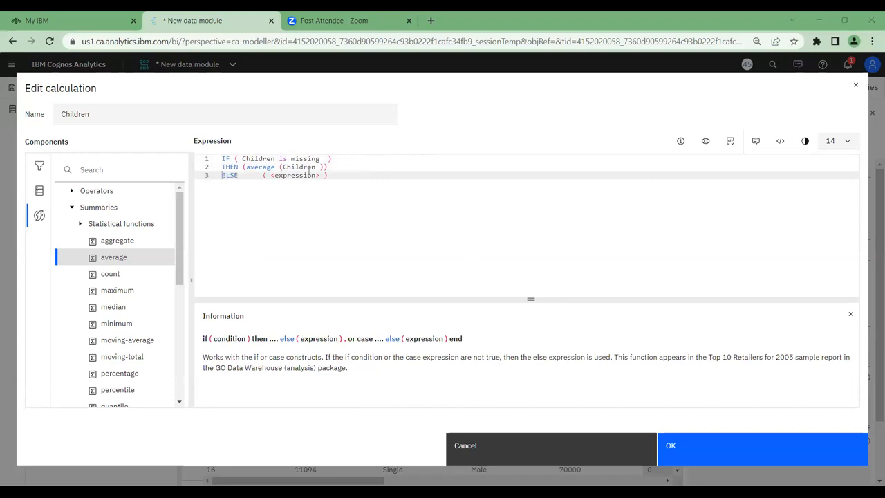
Validate the expression and replace the ELSE branch's <expression> placeholder with Children
left_click(731, 145)
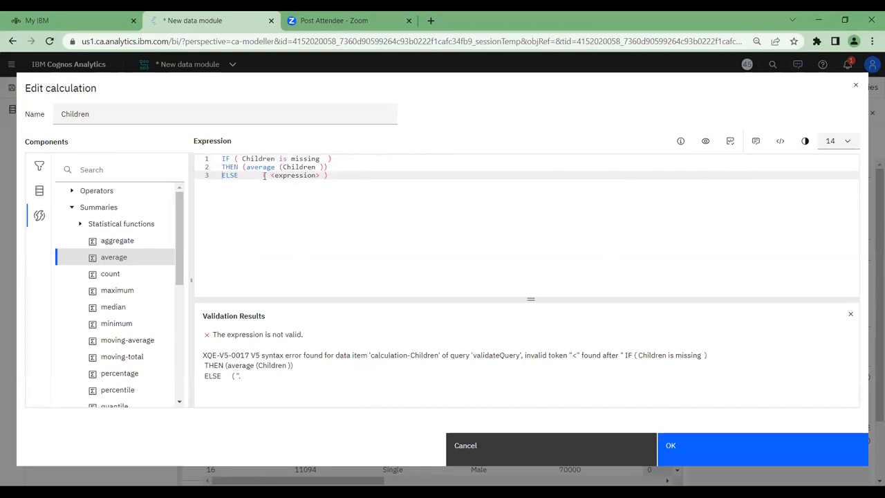
left_click_drag(274, 175, 320, 176)
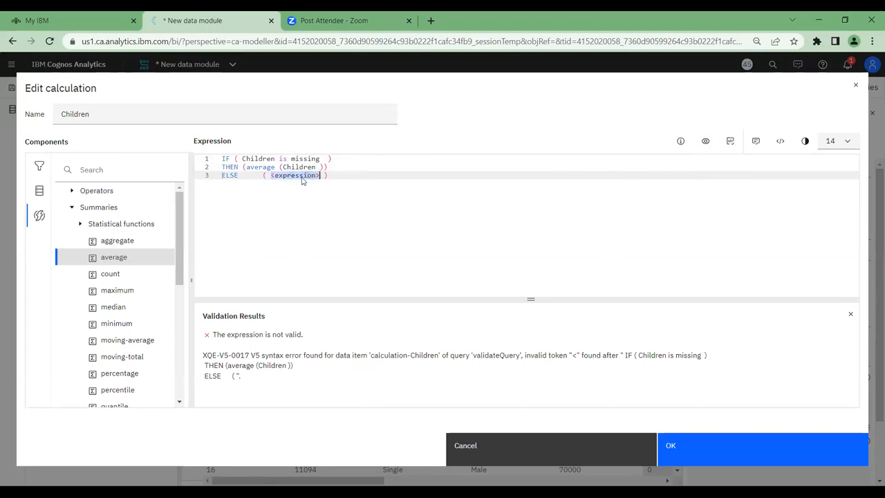
double_click(247, 157)
key("ctrl+c")
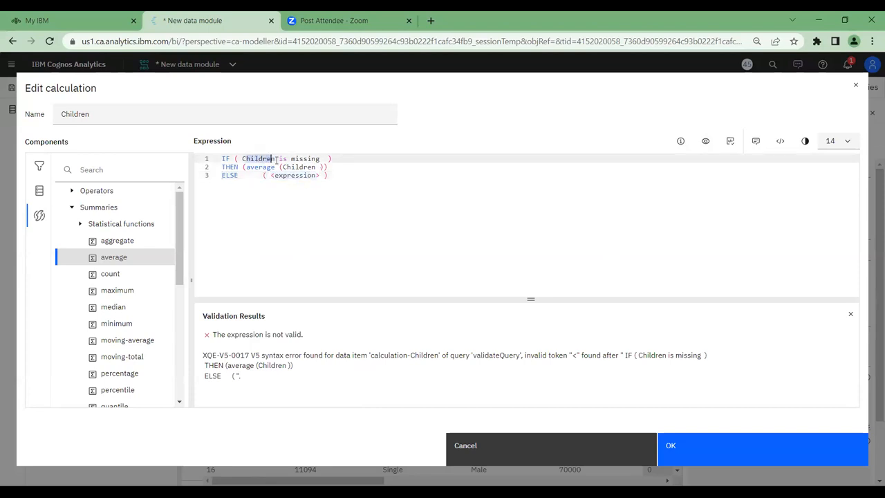
left_click(262, 159)
left_click_drag(271, 158, 316, 176)
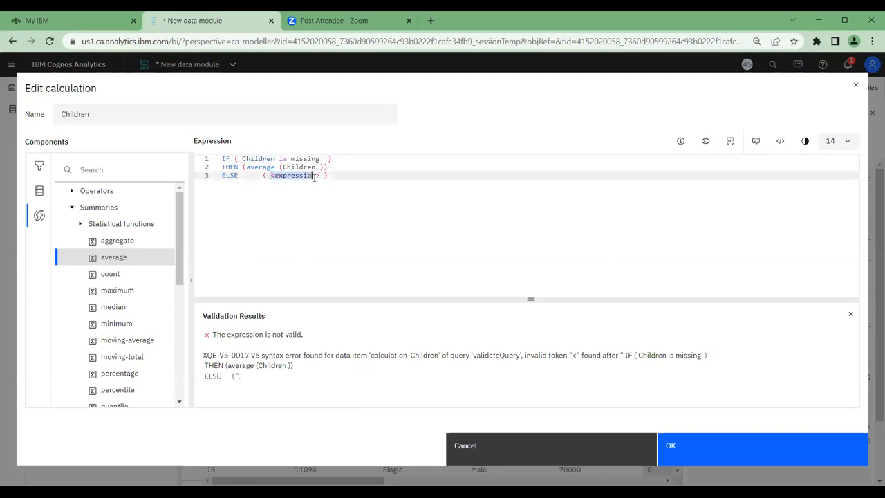
key("ctrl+v")
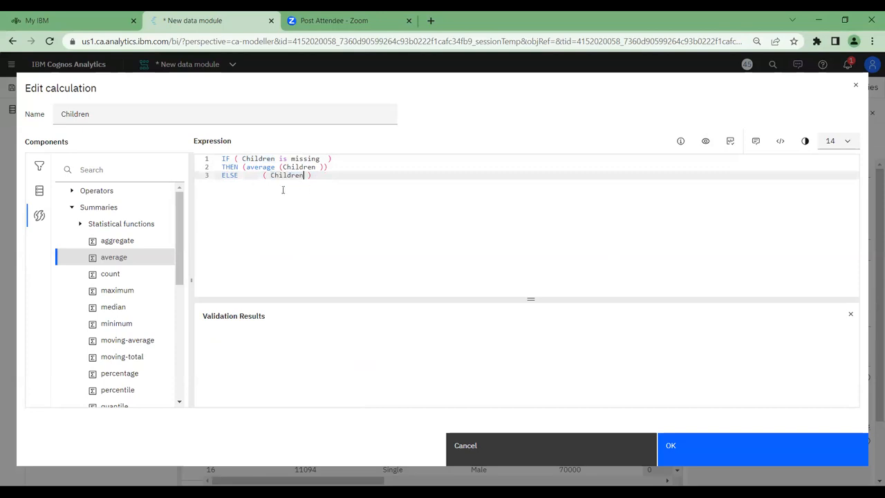
Validate the completed if-then-else expression, review its three parts and accept the Children calculation
left_click(730, 142)
double_click(225, 159)
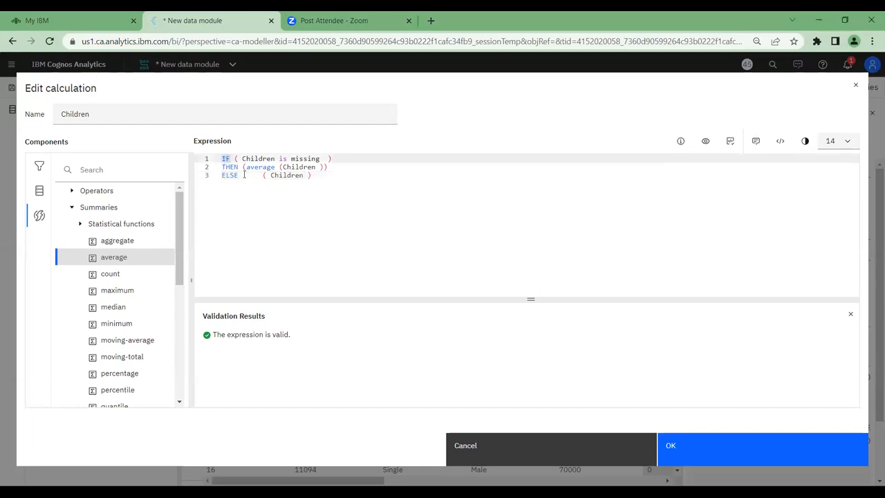
left_click_drag(243, 159, 323, 159)
left_click_drag(245, 167, 325, 166)
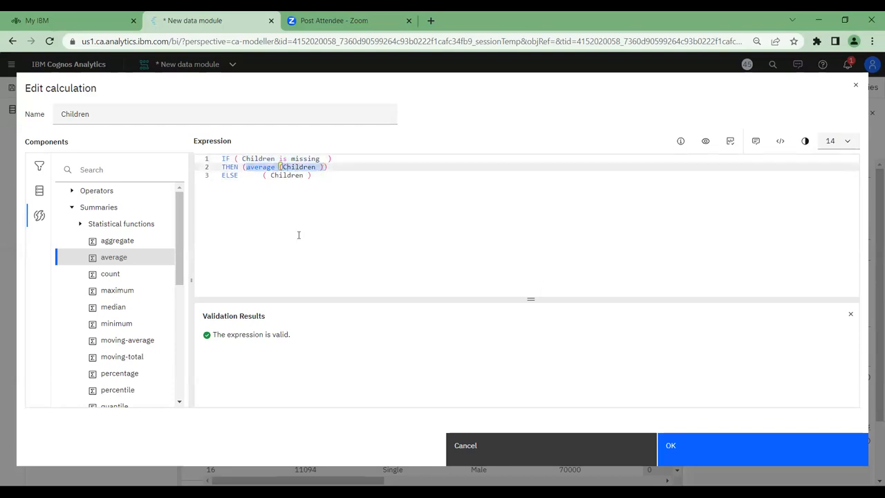
left_click_drag(269, 175, 303, 178)
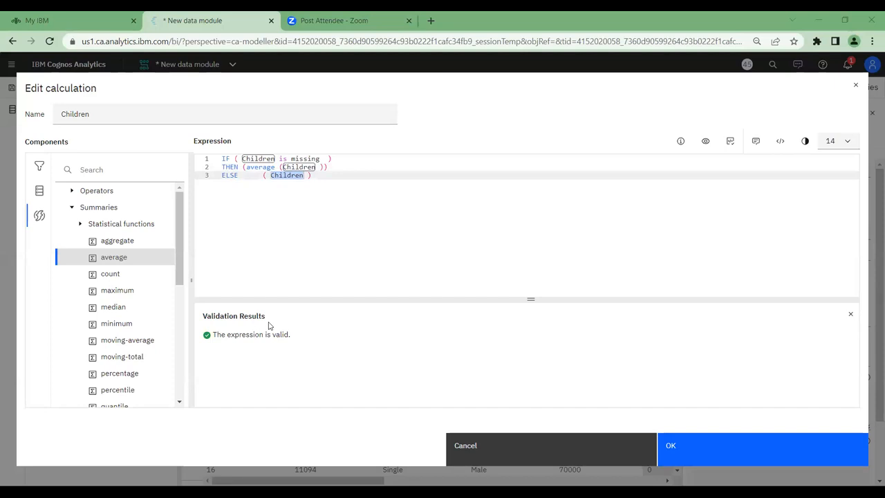
left_click(693, 461)
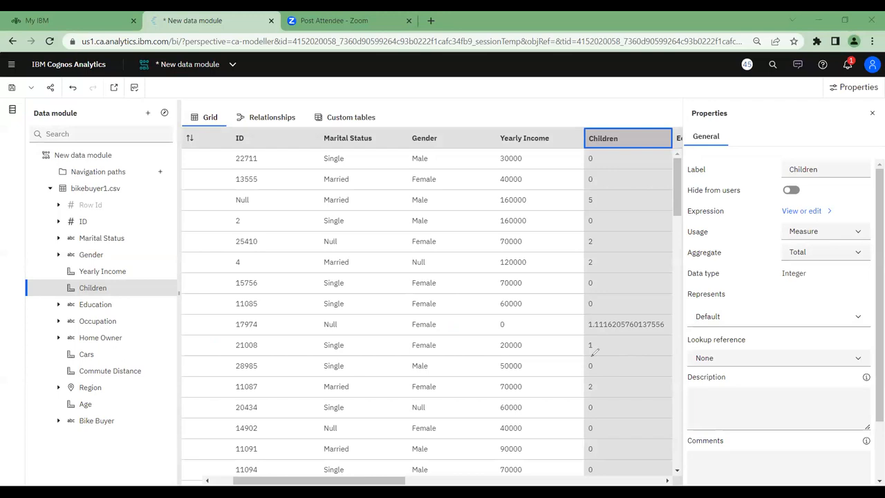
Examine the Children values across the grid rows for filled-in averages, and close the column's properties
mouse_move(681, 327)
left_mouse_down()
mouse_move(613, 334)
mouse_move(576, 321)
mouse_move(584, 313)
left_mouse_up()
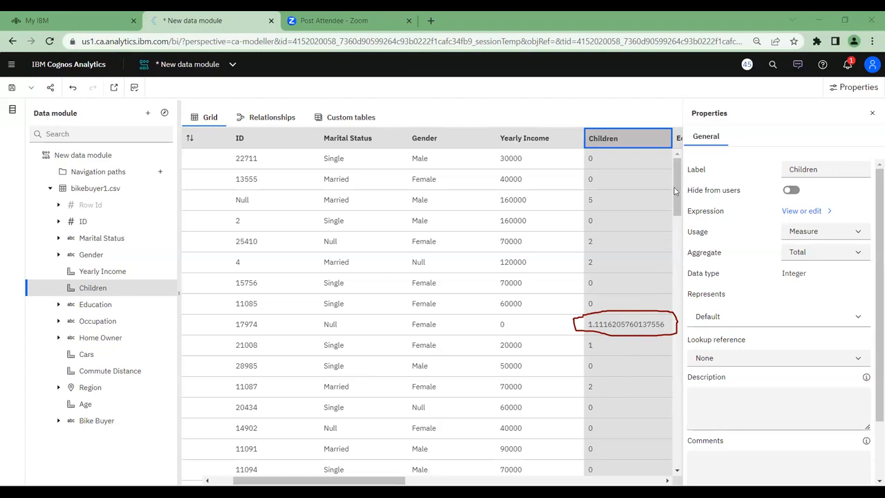
left_click_drag(680, 193, 672, 267)
scroll(672, 266, "up", 1)
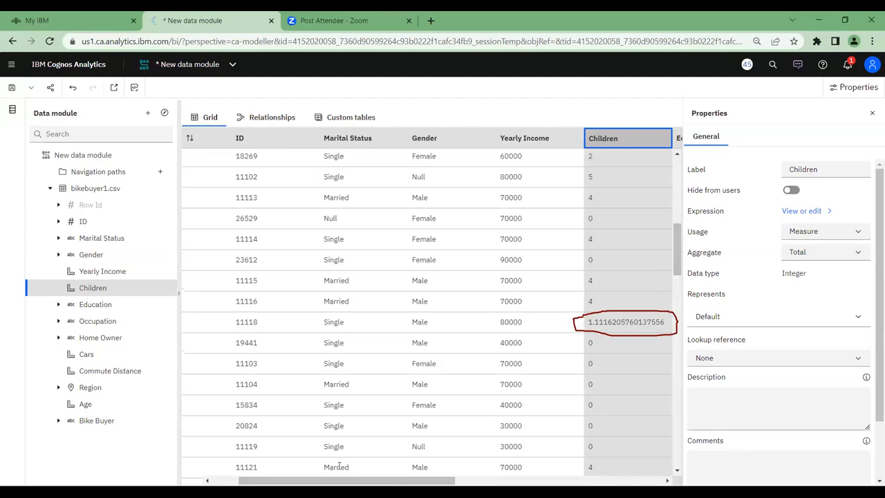
left_click(395, 131)
left_click(634, 312)
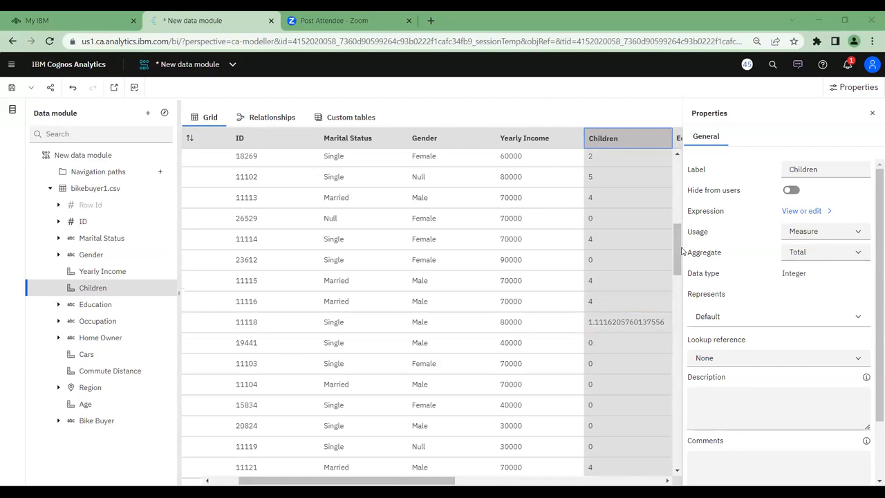
scroll(622, 235, "up", 5)
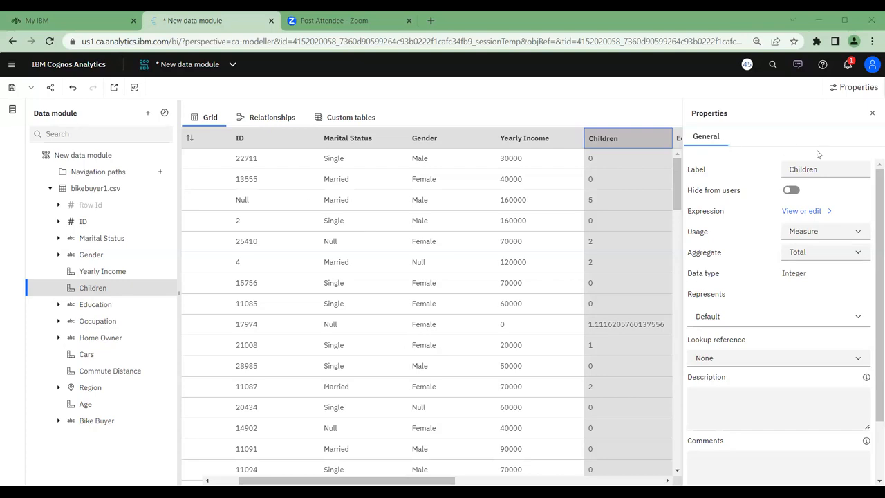
left_click(872, 115)
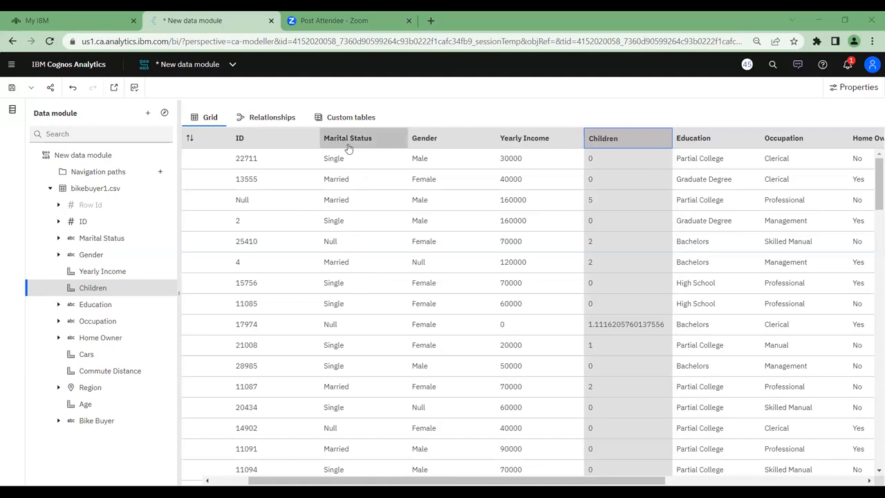
Open the Marital Status column's expression for editing and add an if then else construct to it
mouse_move(165, 243)
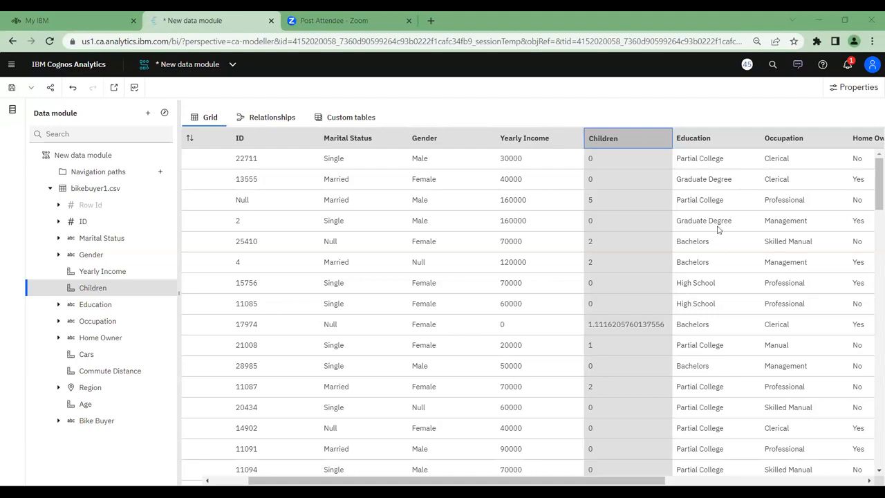
left_click(164, 241)
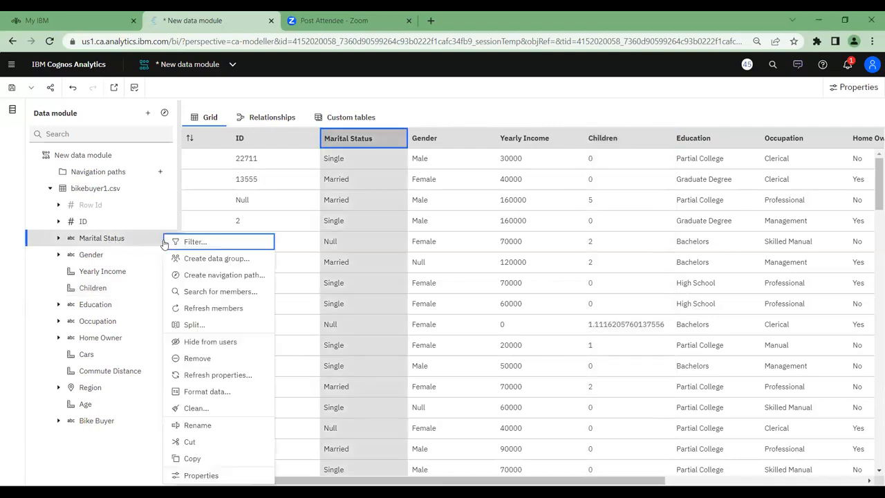
left_click(197, 475)
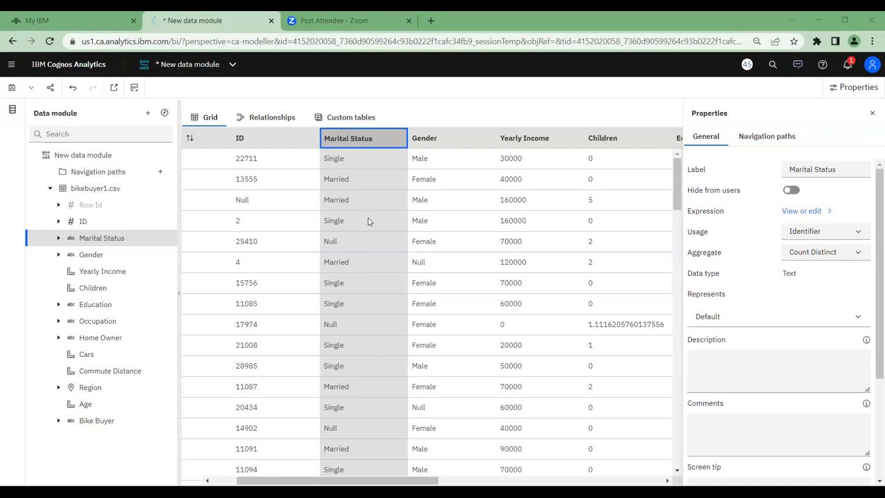
left_click(800, 211)
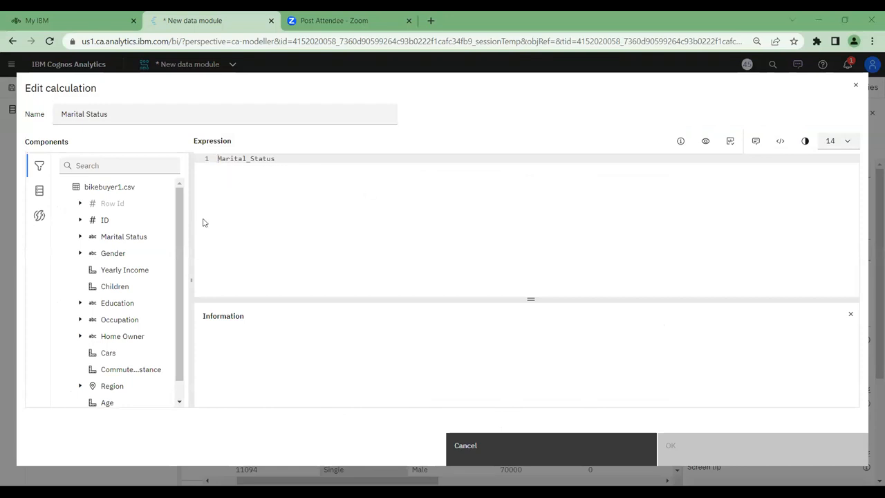
left_click(39, 217)
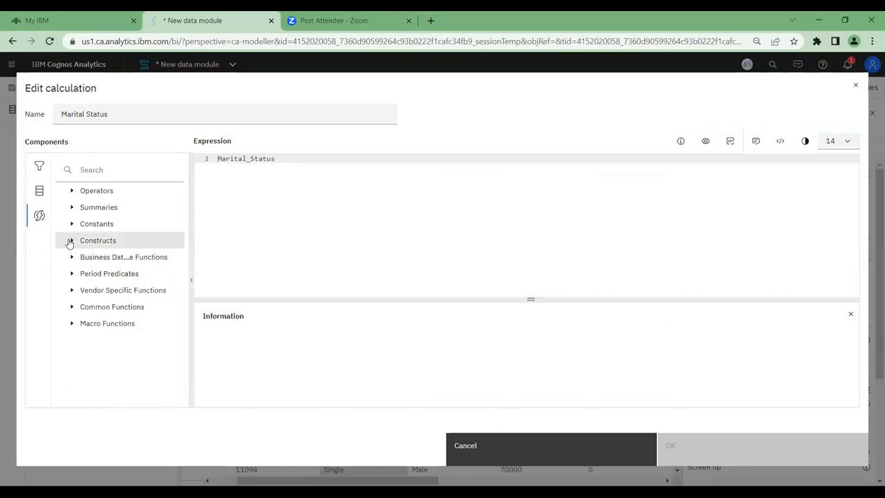
left_click(70, 241)
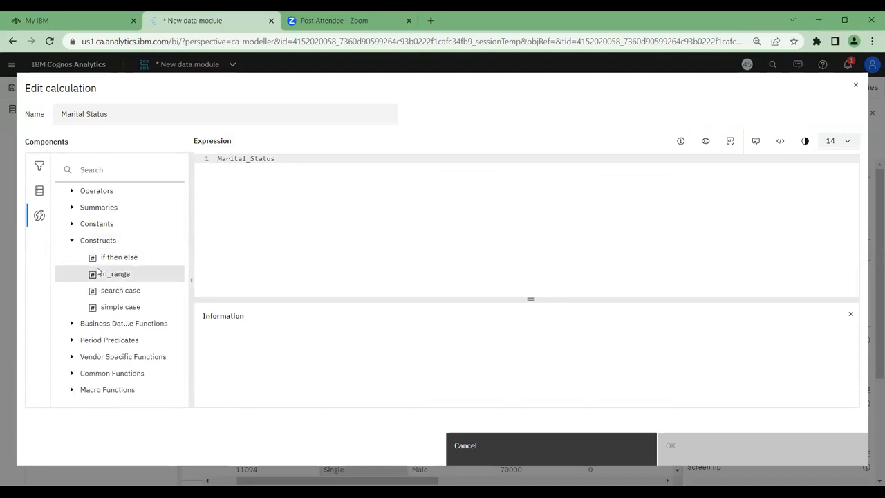
left_click_drag(112, 261, 238, 163)
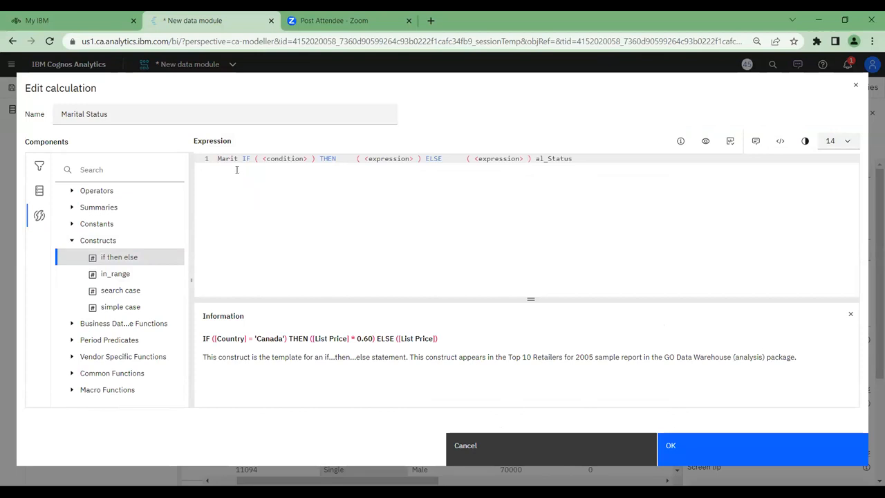
Move the Marital_Status reference into the IF condition, replacing the <condition> placeholder and removing the split name fragments around the construct
left_click(537, 159)
double_click(561, 159)
key("ctrl+c")
key("BackSpace")
key("ctrl+v")
key("Home")
left_click_drag(217, 159, 288, 158)
key("BackSpace")
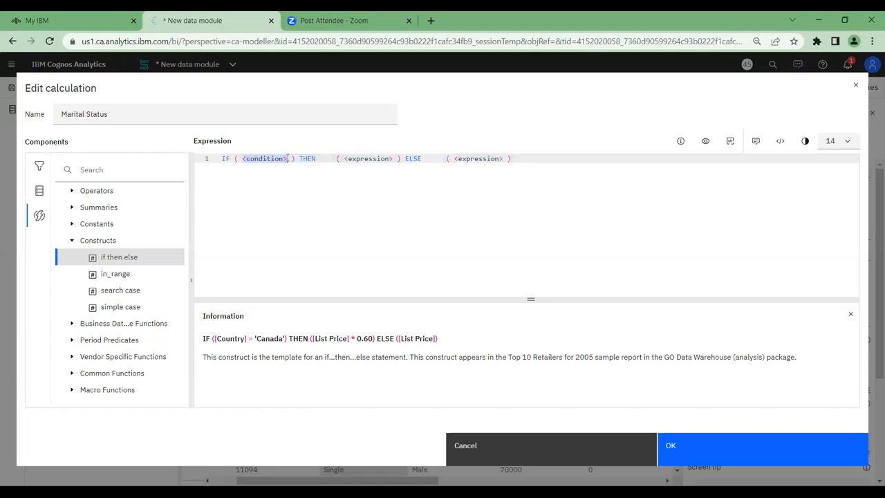
type("Marital_Status")
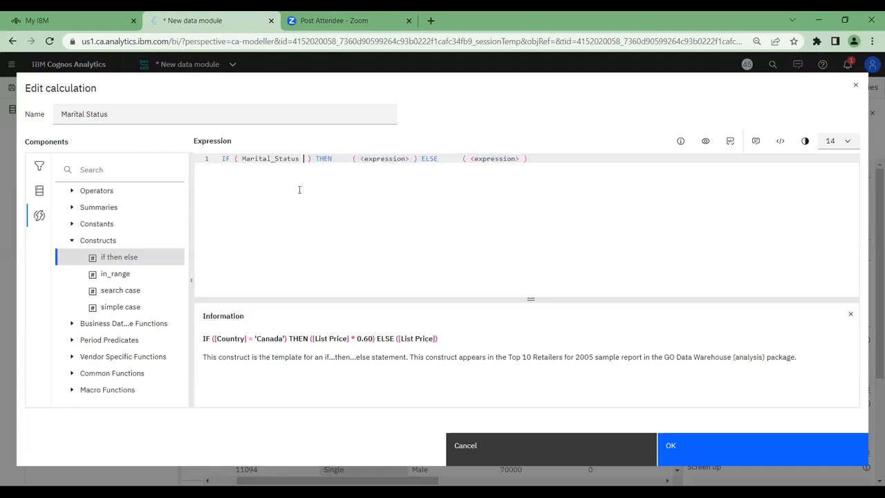
Add the is missing operator to the expression and move it into the IF condition directly after Marital_Status
left_click(72, 241)
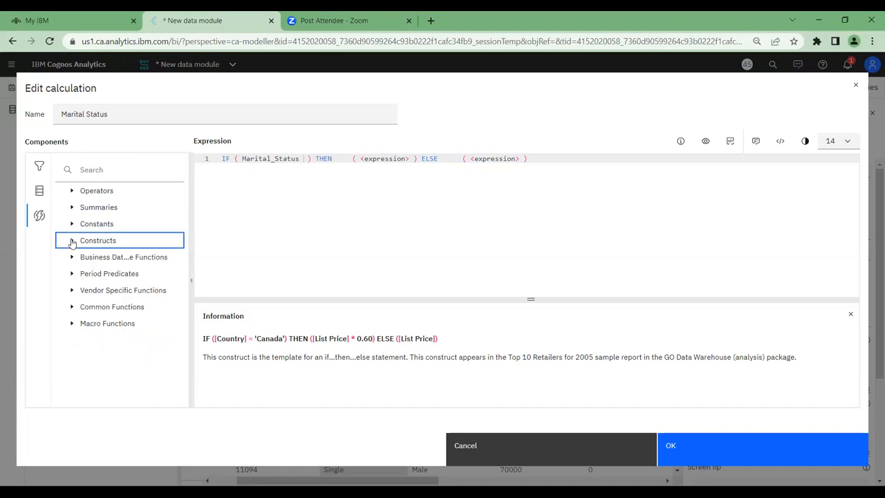
left_click(77, 196)
left_click_drag(177, 232, 177, 345)
left_click_drag(104, 264, 286, 170)
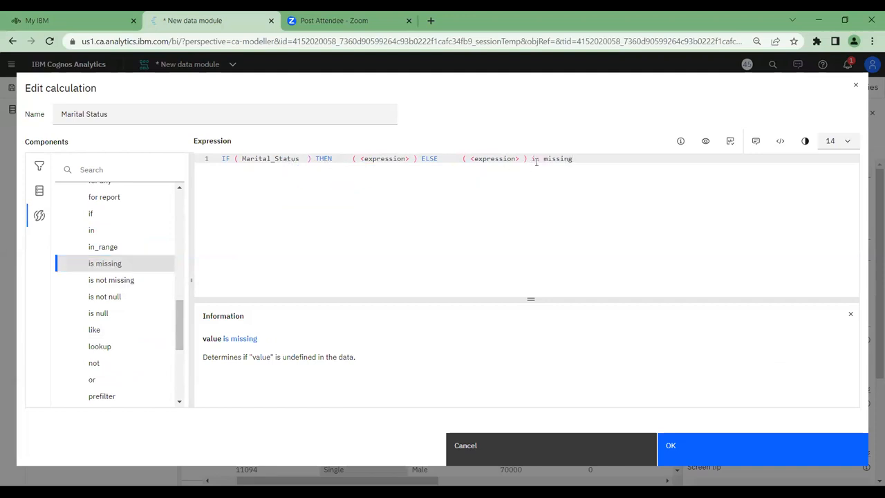
left_click_drag(534, 159, 574, 161)
left_click(540, 162)
key("ctrl+x")
left_click(303, 160)
key("ctrl+v")
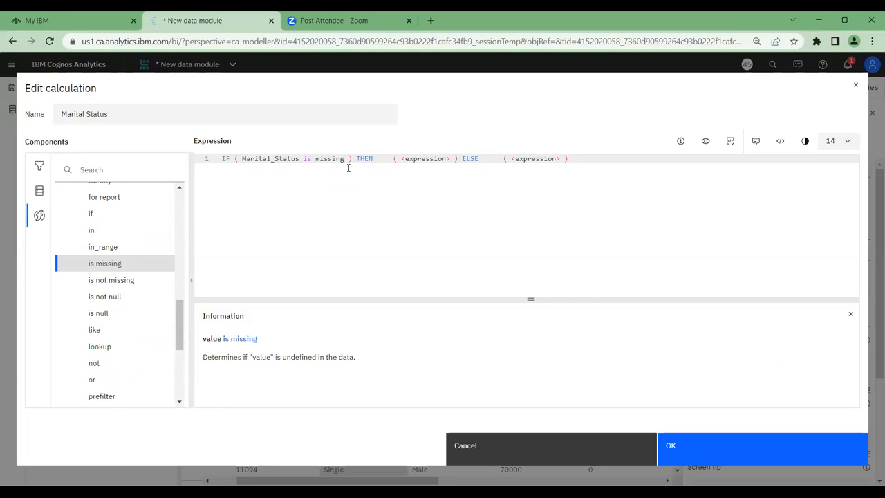
Replace the THEN branch's <expression> placeholder with the text value 'Other'
left_click_drag(403, 158, 450, 159)
left_click(445, 182)
left_click_drag(400, 158, 450, 158)
left_click(431, 169)
type("'")
type("Other")
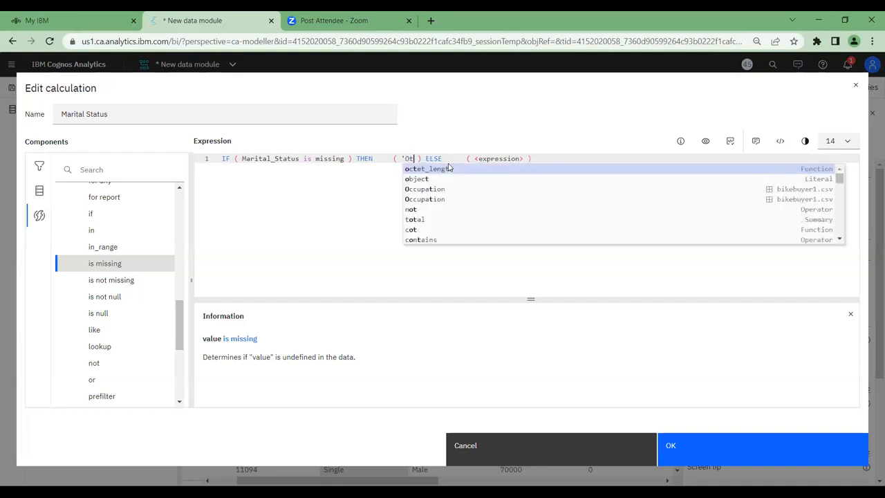
type("'")
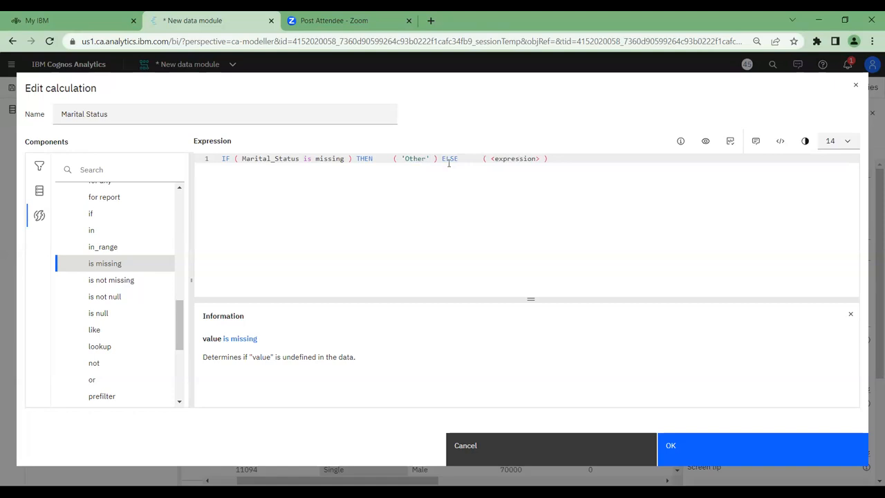
Replace the ELSE branch's <expression> placeholder with a copy of the Marital_Status reference from the IF condition
left_click_drag(491, 161, 541, 160)
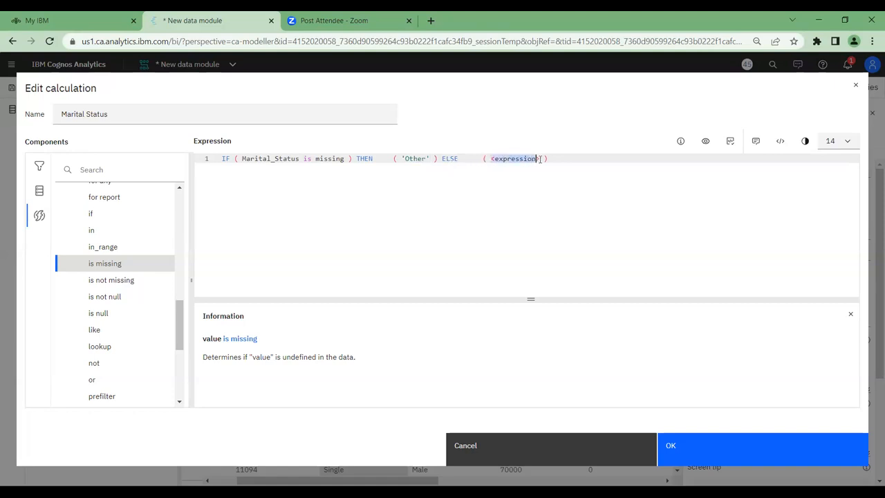
left_click_drag(243, 159, 300, 159)
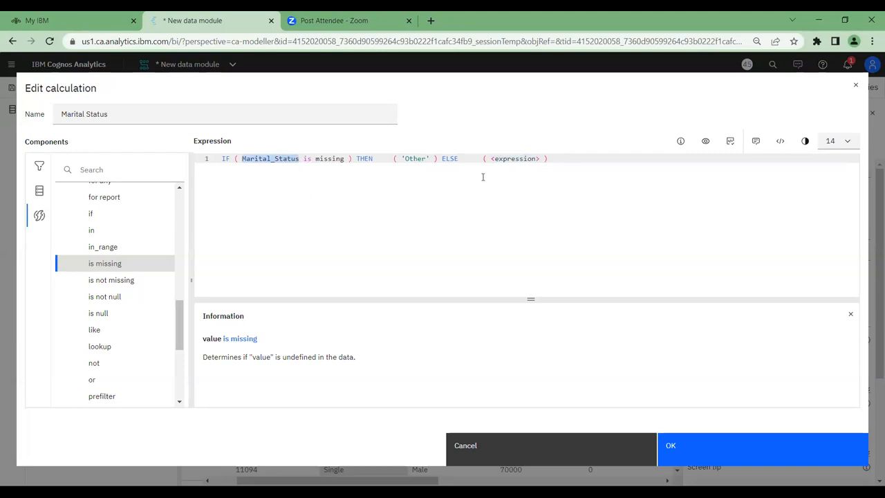
left_click_drag(491, 159, 536, 160)
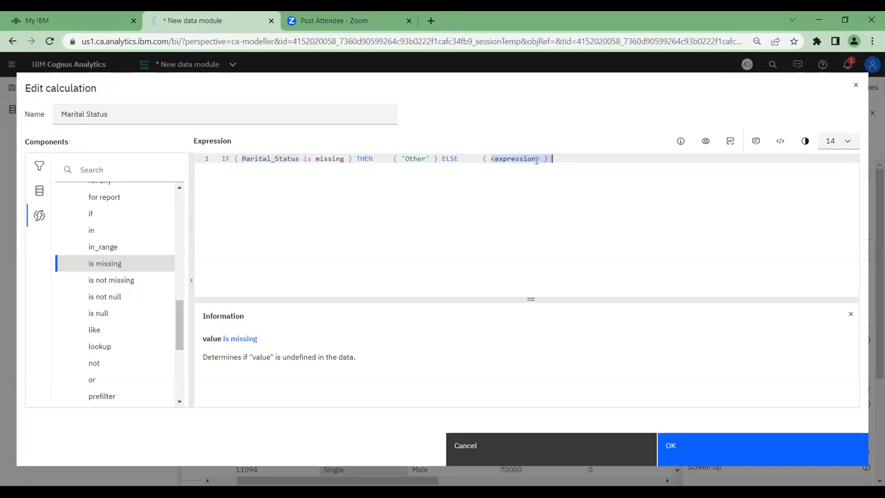
key("ctrl+v")
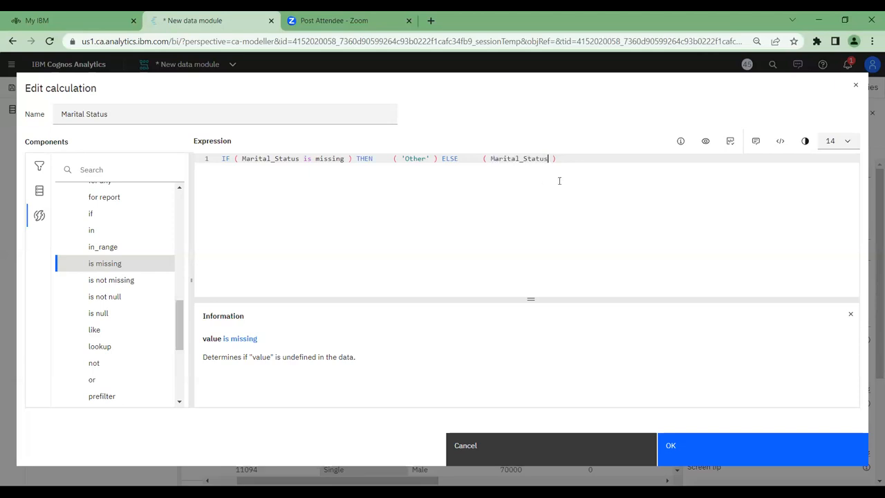
Break the expression into three lines so that THEN and ELSE each start on their own line
left_click(357, 159)
key("Return")
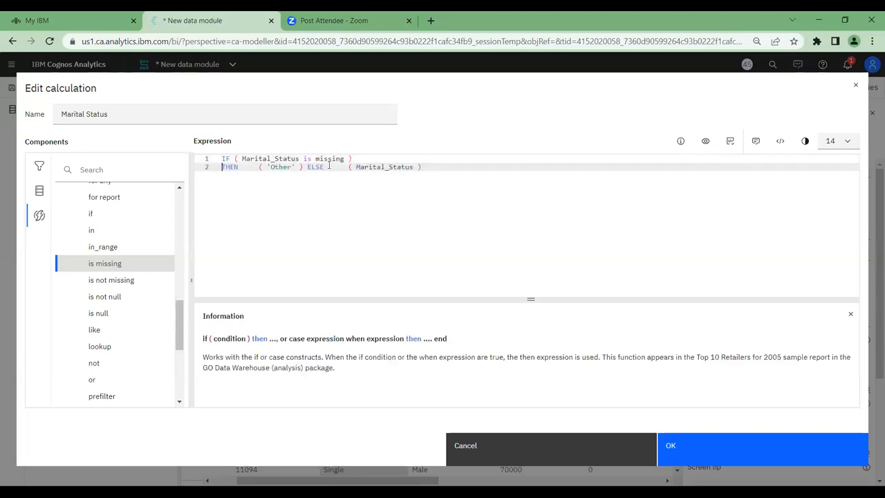
left_click(304, 165)
key("Return")
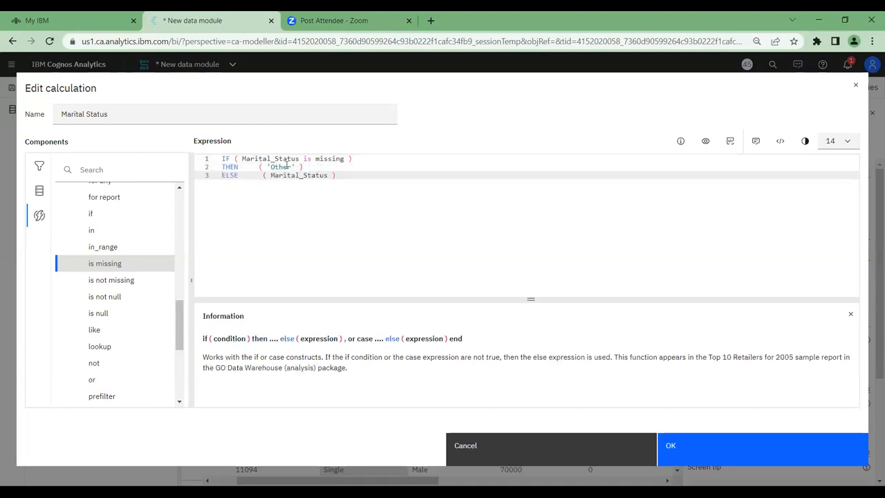
Review the THEN and ELSE values, validate the expression and accept the Marital Status calculation
left_click_drag(267, 167, 296, 167)
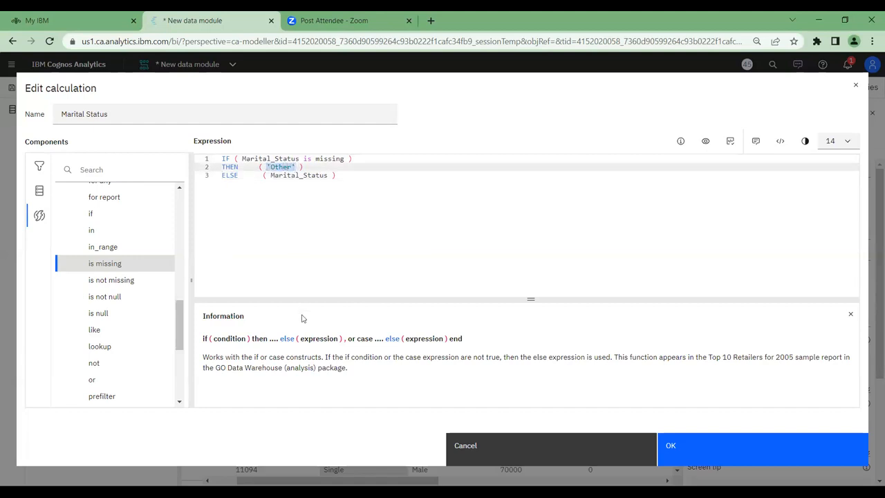
left_click_drag(270, 176, 328, 178)
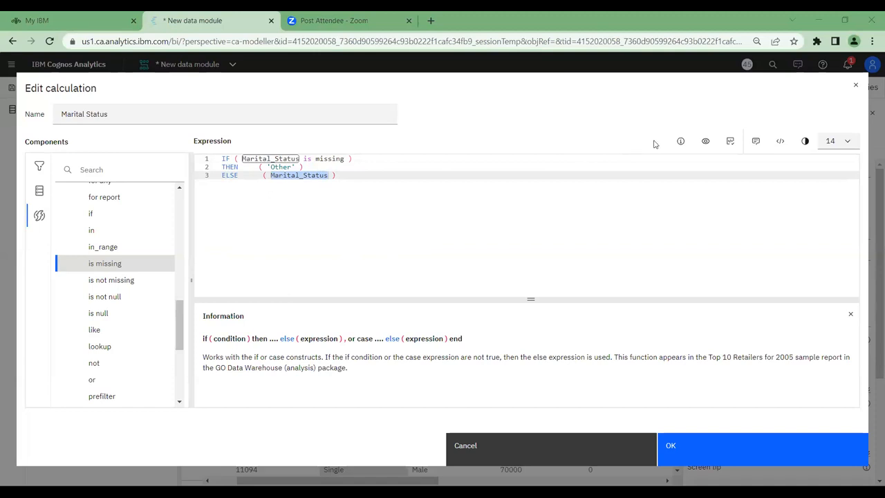
left_click(731, 147)
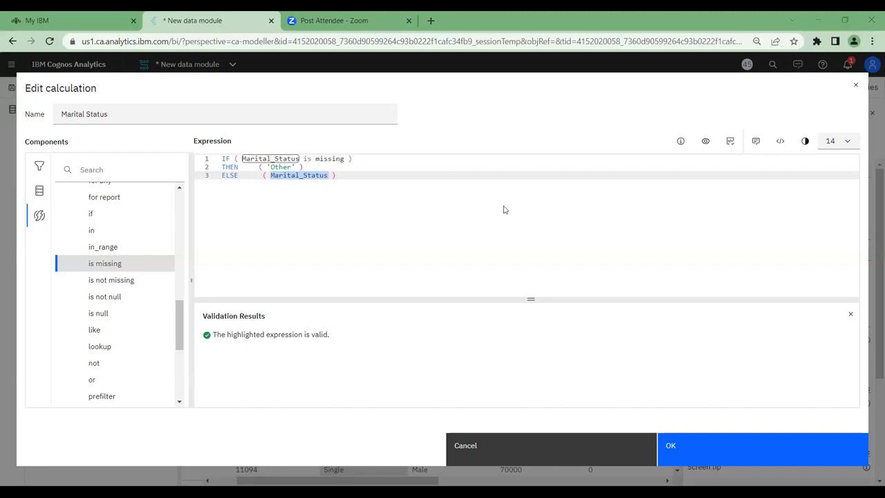
left_click(699, 458)
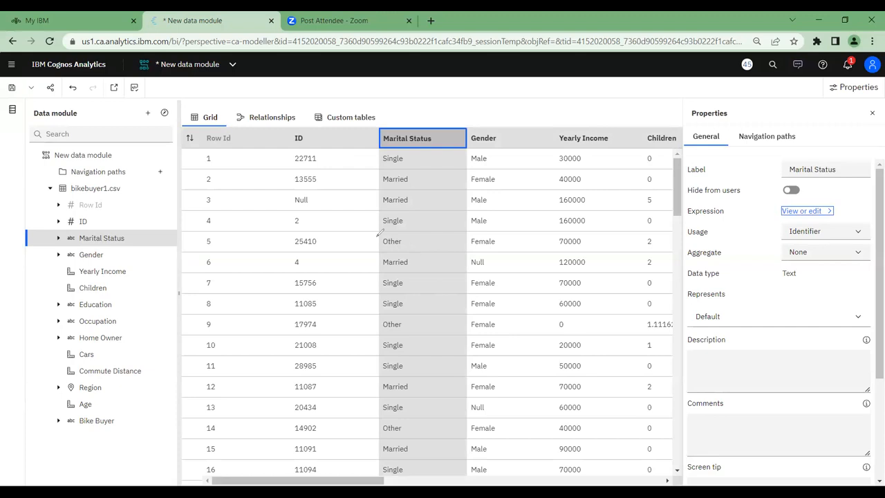
Examine the Marital Status values in the grid rows for replaced missing entries
left_click_drag(374, 239, 376, 236)
mouse_move(377, 316)
left_mouse_down()
mouse_move(415, 316)
mouse_move(380, 336)
mouse_move(367, 316)
left_mouse_up()
mouse_move(376, 417)
left_mouse_down()
mouse_move(418, 418)
mouse_move(377, 436)
mouse_move(378, 420)
left_mouse_up()
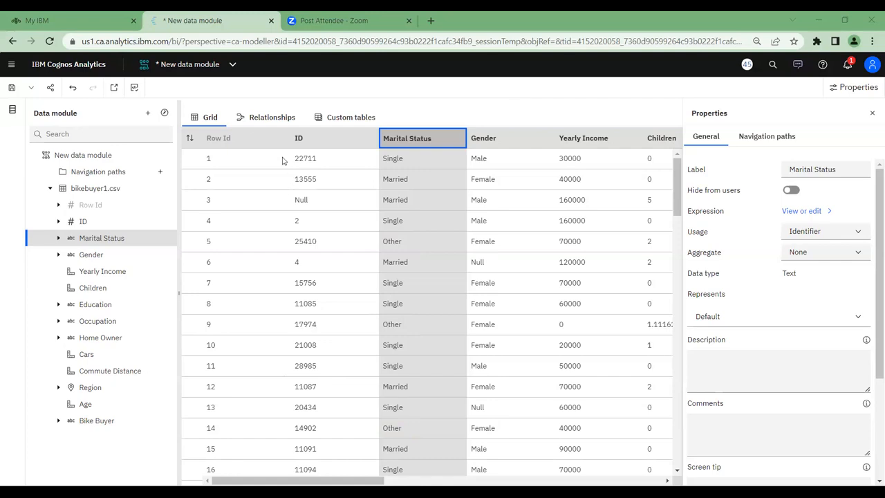
Create a new exploration with bikebuyer1.csv from the personal content as its data source
left_click(11, 67)
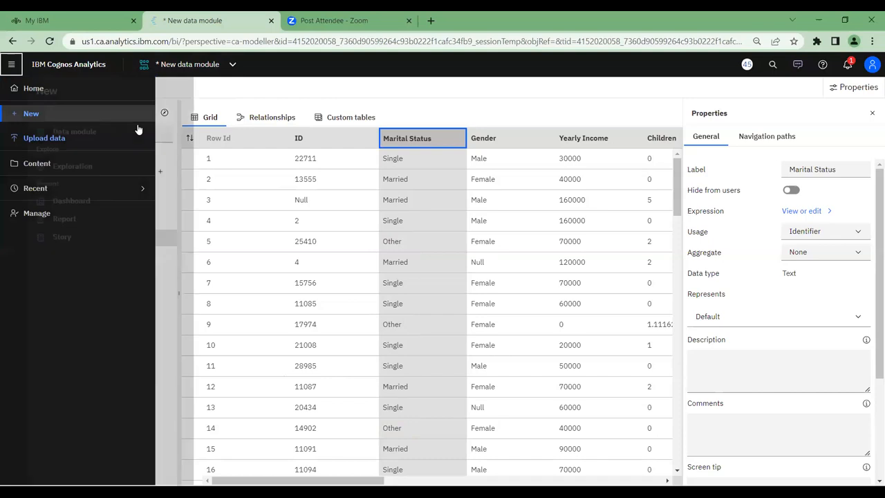
left_click(185, 167)
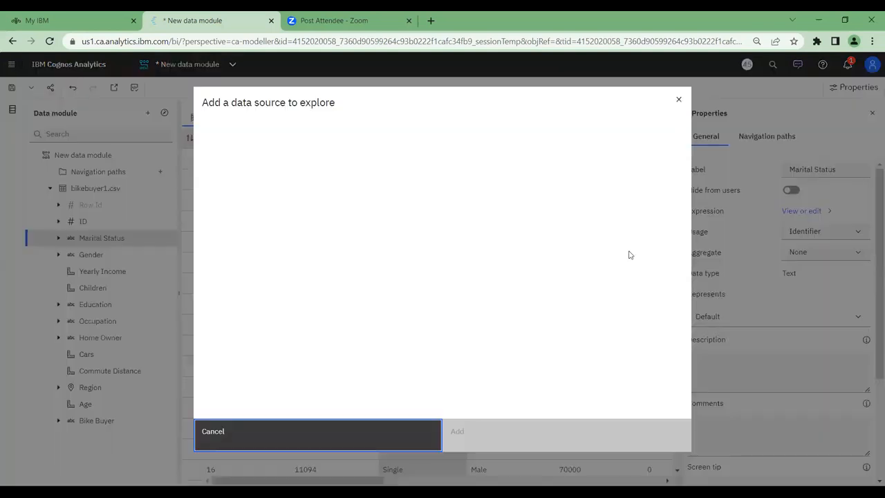
left_click(220, 137)
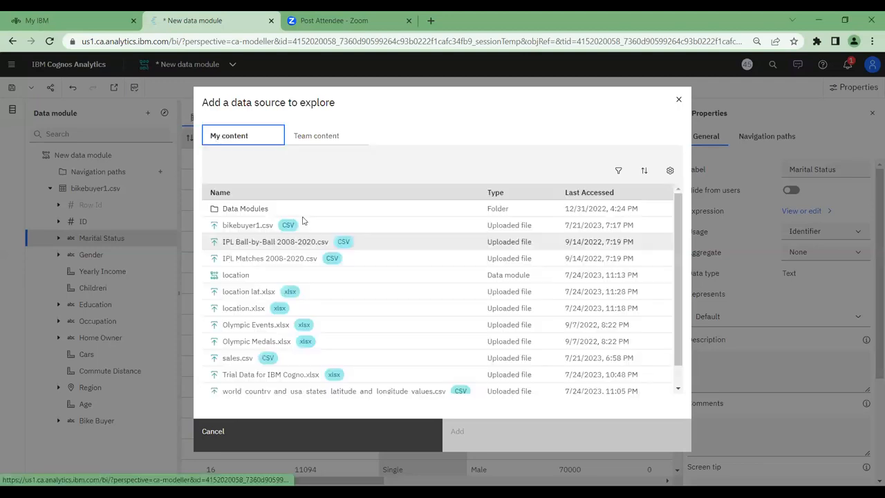
left_click(253, 229)
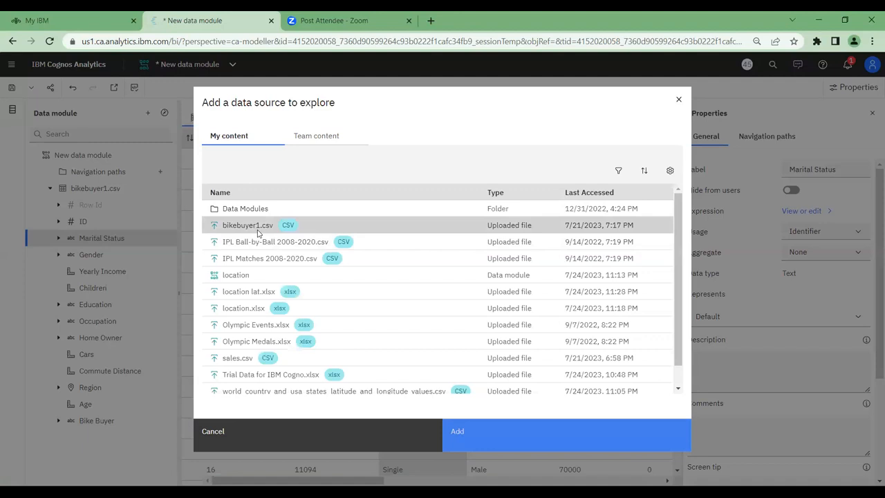
left_click(500, 436)
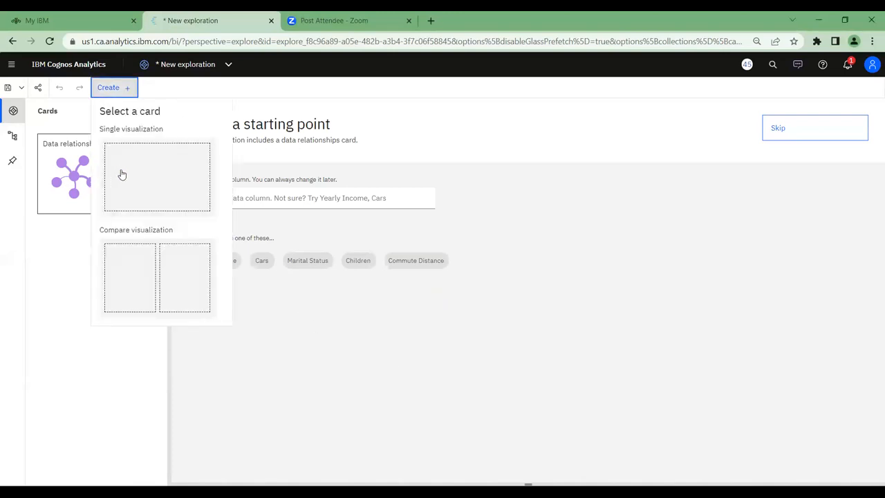
Add a single visualization card to the exploration and choose the Column chart type for it
left_click(119, 174)
left_click(415, 313)
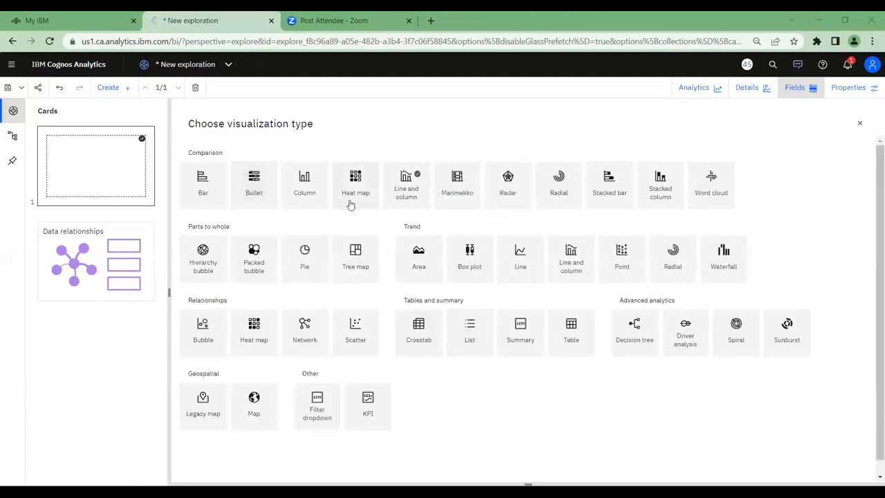
left_click(303, 194)
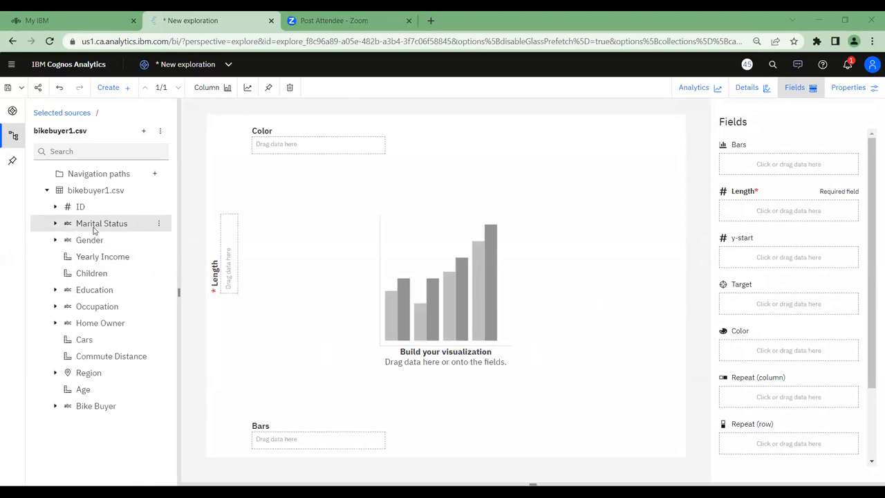
Assign Marital Status to the Bars, Length and Color fields of the column chart
left_click_drag(94, 230, 722, 158)
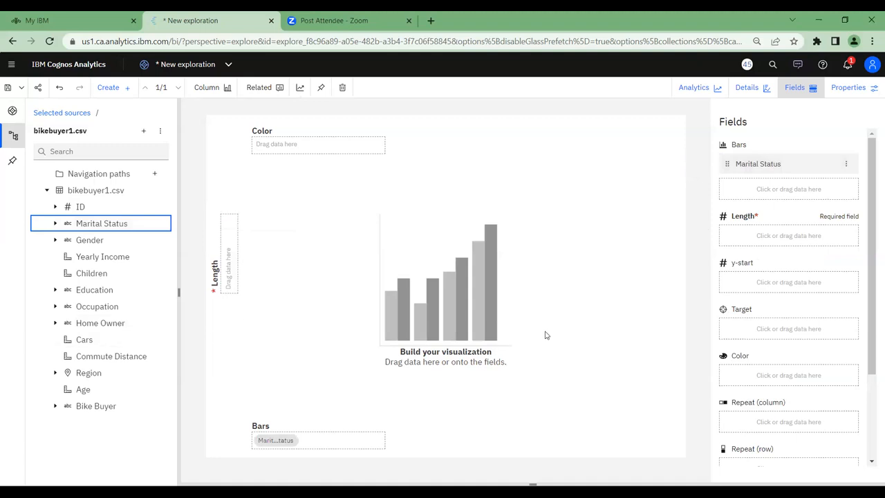
left_click_drag(138, 223, 721, 232)
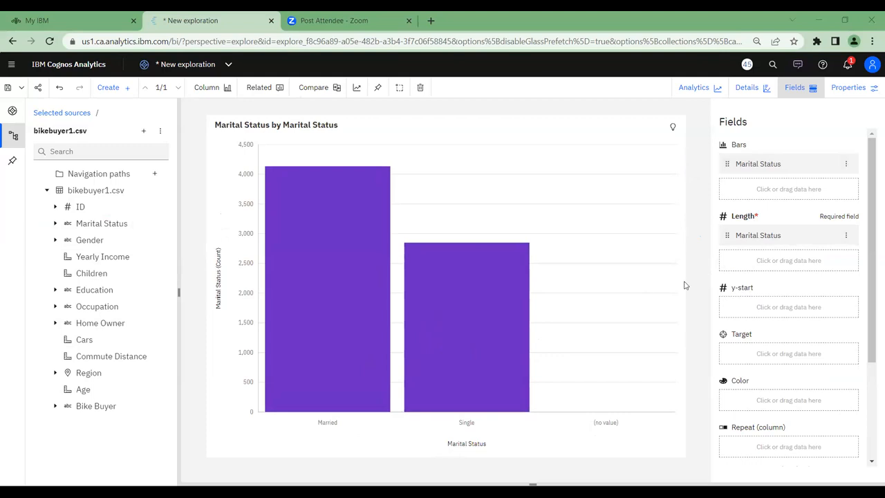
left_click_drag(104, 223, 722, 390)
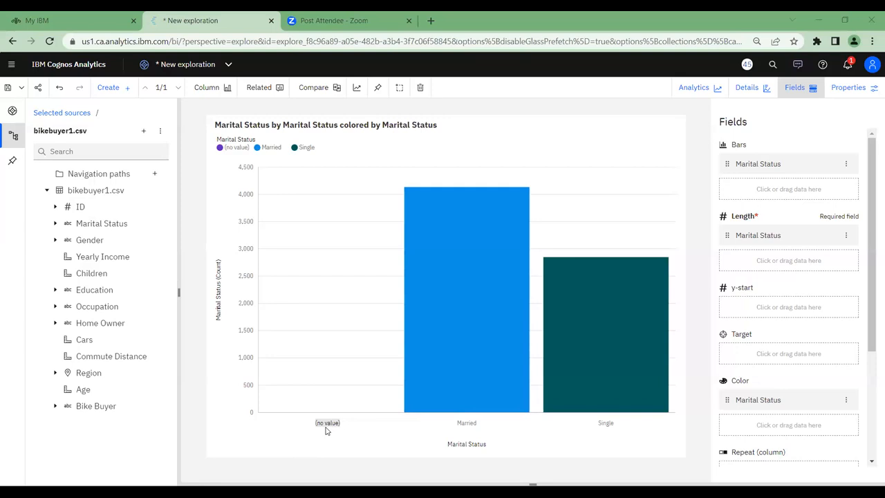
Read the Marital Status counts of the (no value) and Married categories in the column chart
mouse_move(328, 432)
mouse_move(313, 326)
mouse_move(324, 415)
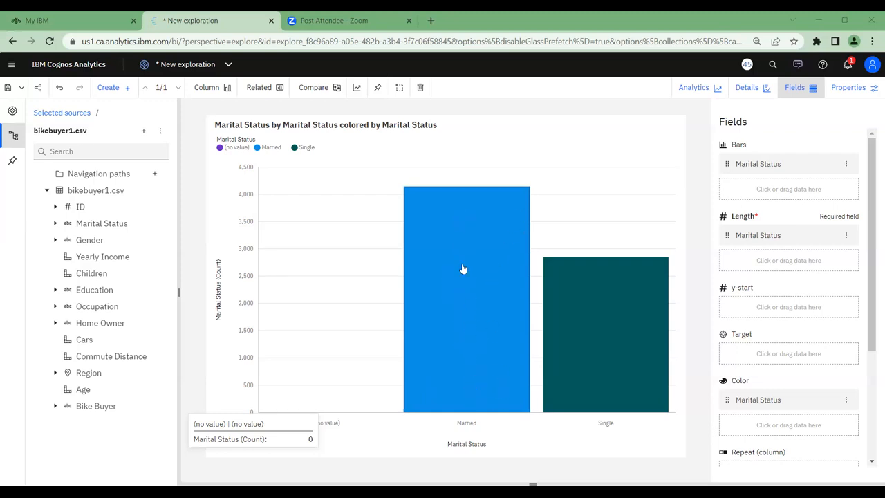
mouse_move(470, 241)
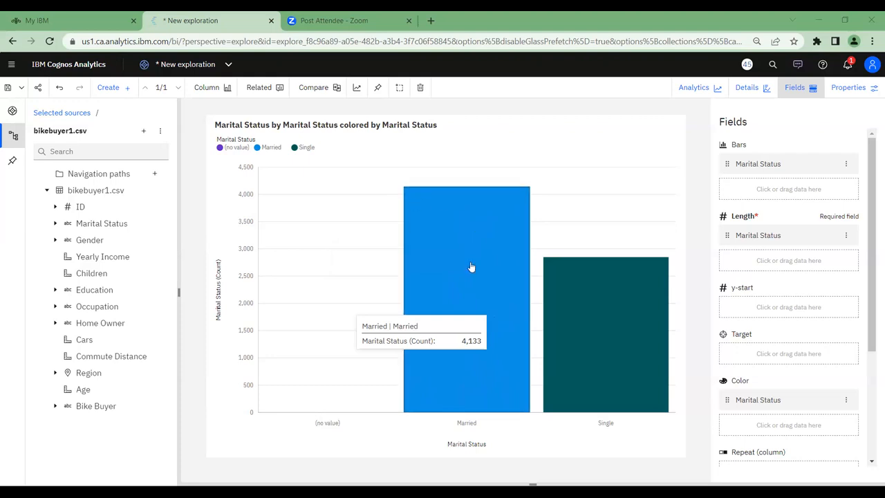
Switch back to the open data module and show the properties of the Marital Status column
left_click(226, 66)
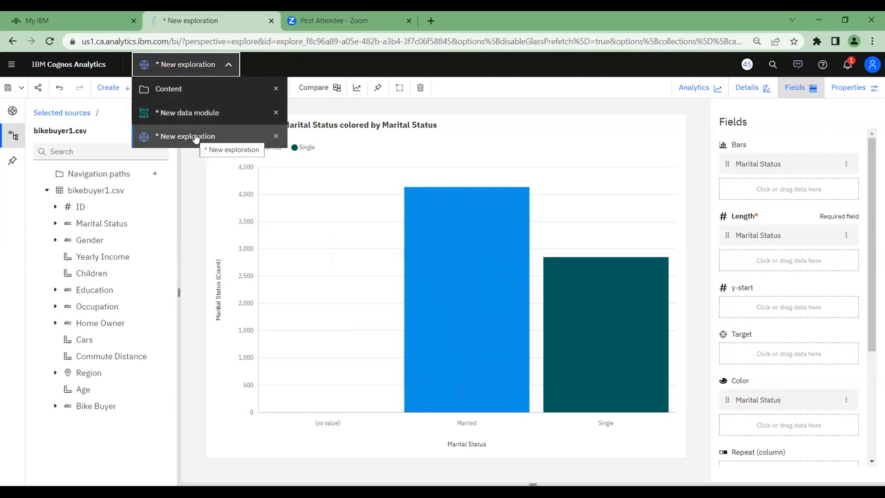
left_click(180, 114)
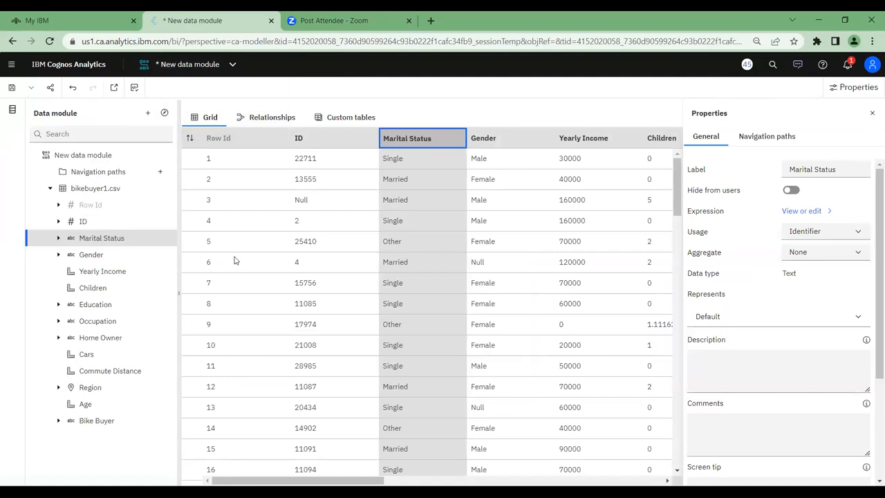
mouse_move(131, 242)
left_click(163, 241)
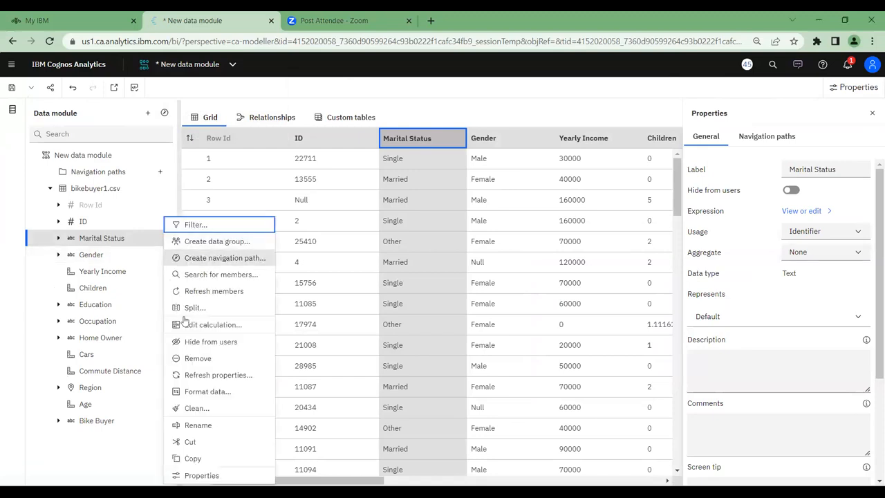
left_click(189, 468)
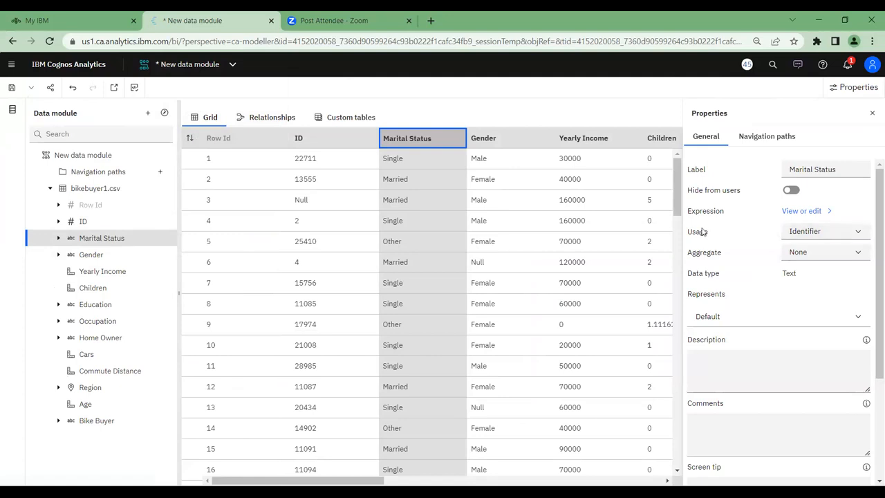
left_click(811, 211)
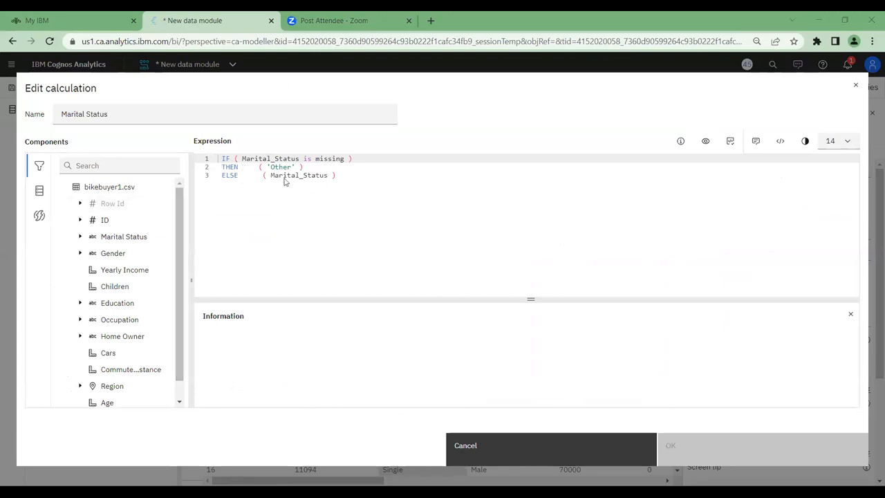
key("ctrl+a")
key("Delete")
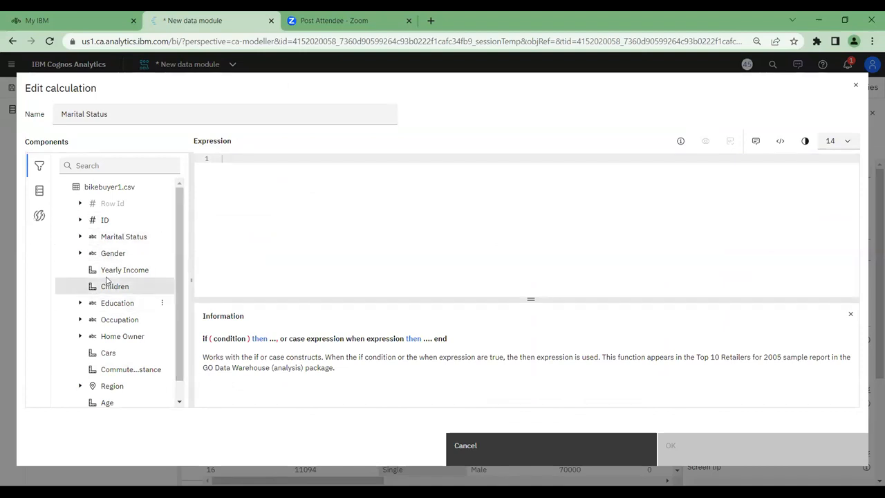
left_click(80, 236)
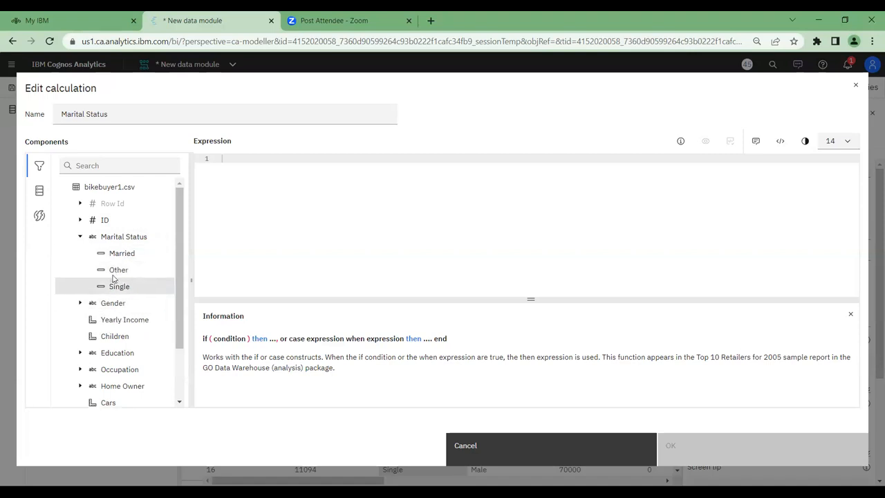
left_click(856, 85)
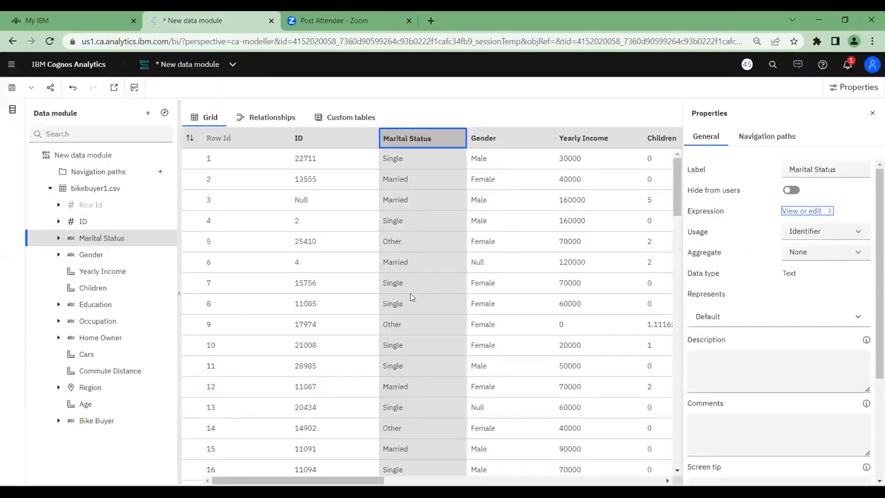
left_click(872, 114)
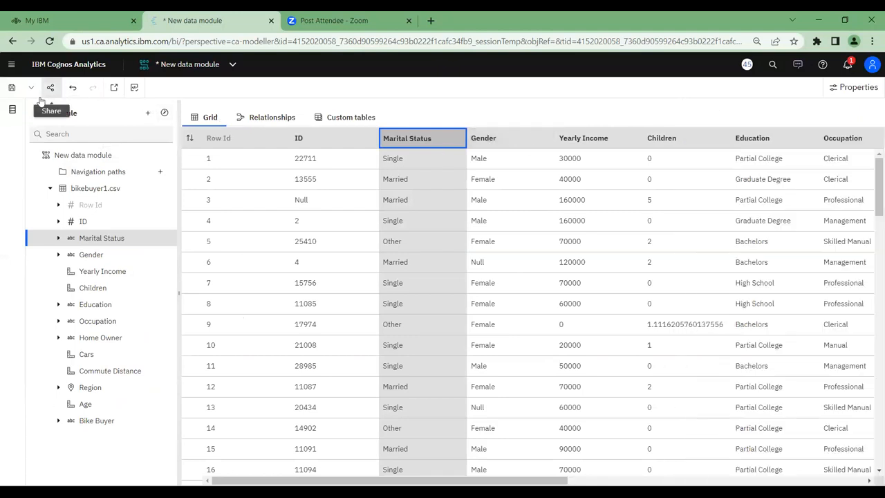
Close the open data module without saving it
left_click(233, 64)
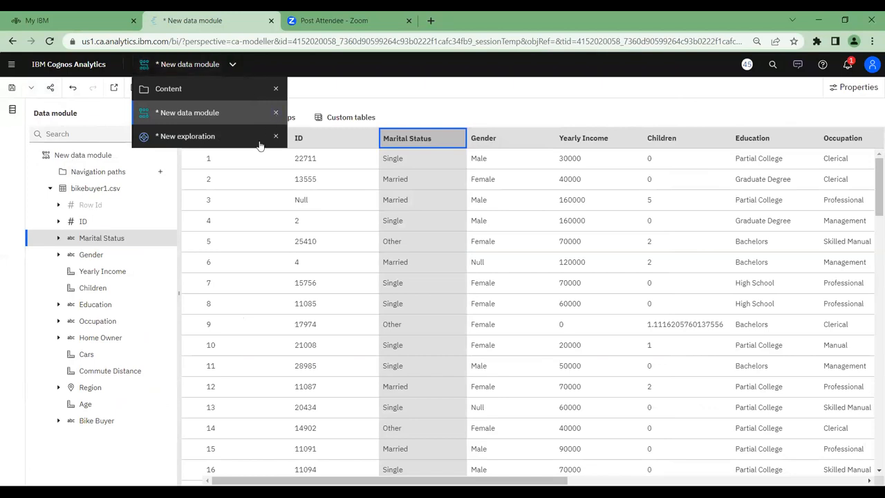
left_click(276, 114)
key("Return")
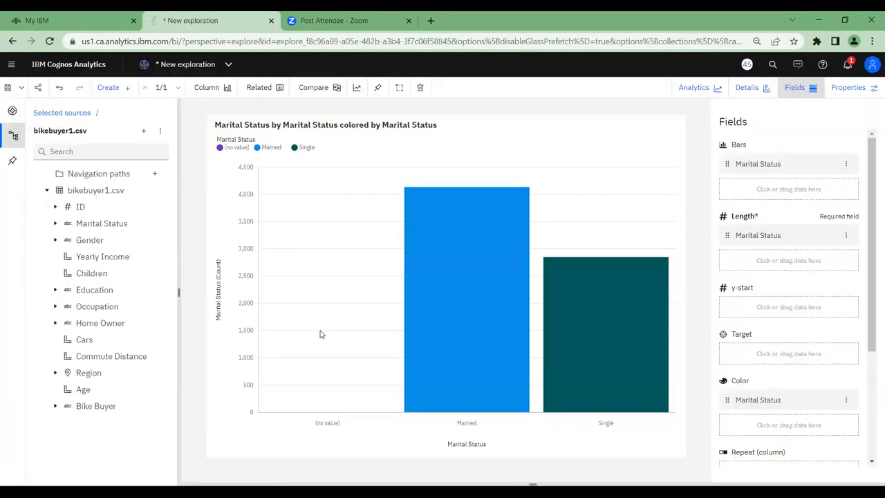
Create a new data module with bikebuyer1.csv from My content as its source
left_click(11, 65)
left_click(34, 114)
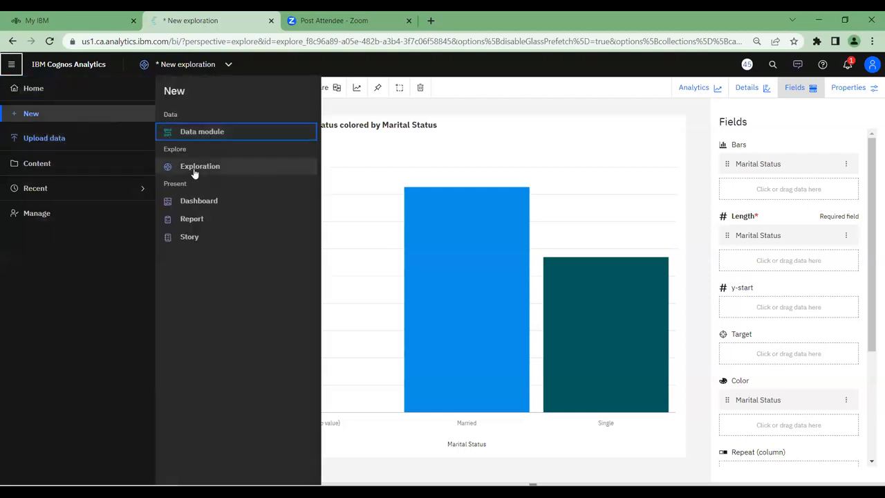
left_click(191, 135)
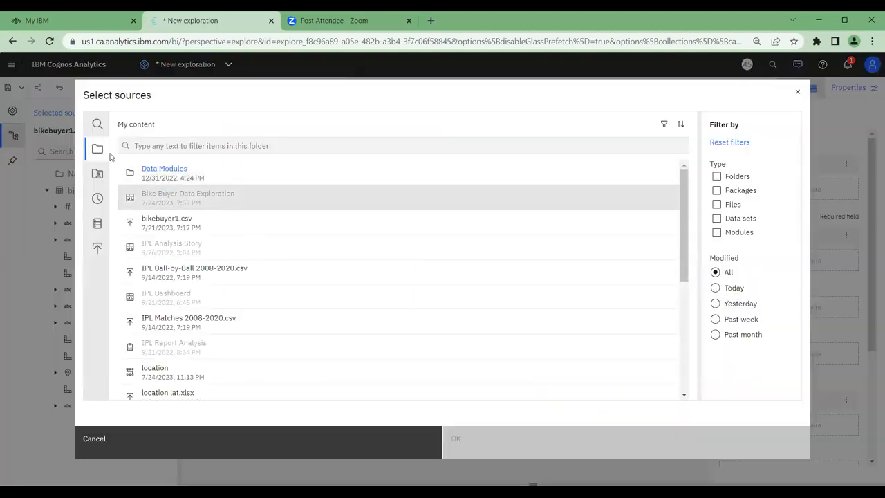
left_click(173, 228)
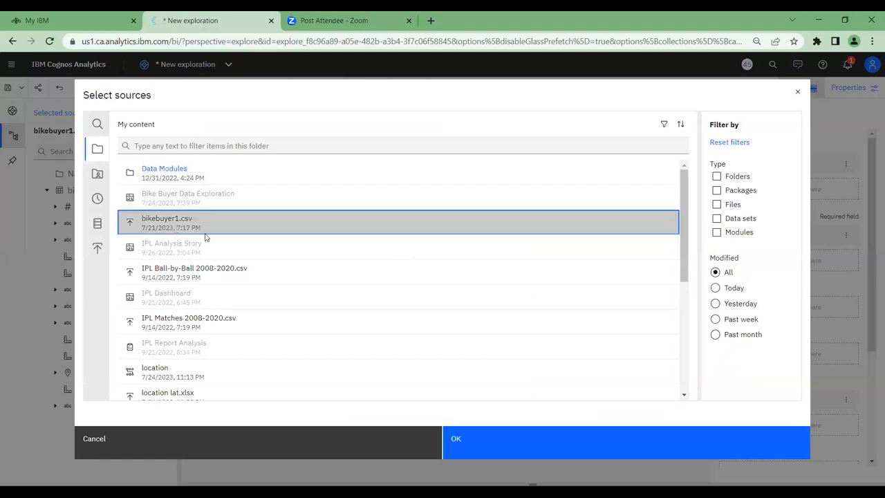
left_click(462, 448)
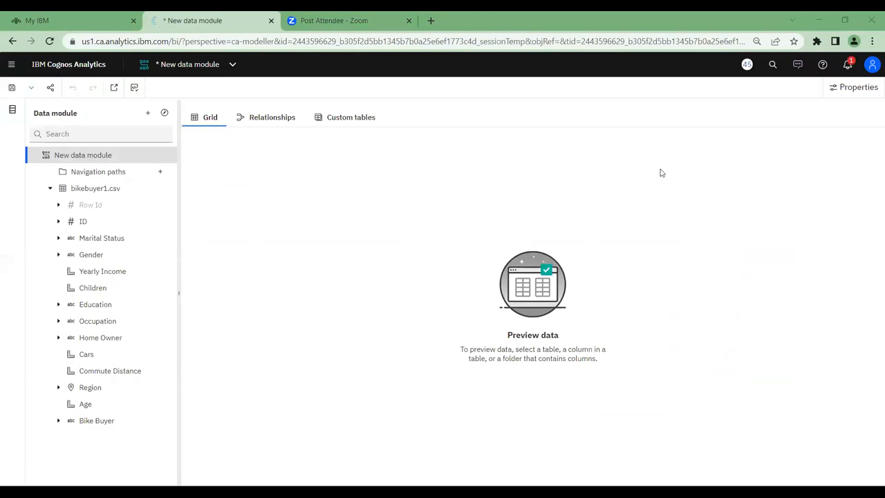
Preview the bikebuyer1.csv table in the grid and show the properties of its Marital Status column
left_click(88, 193)
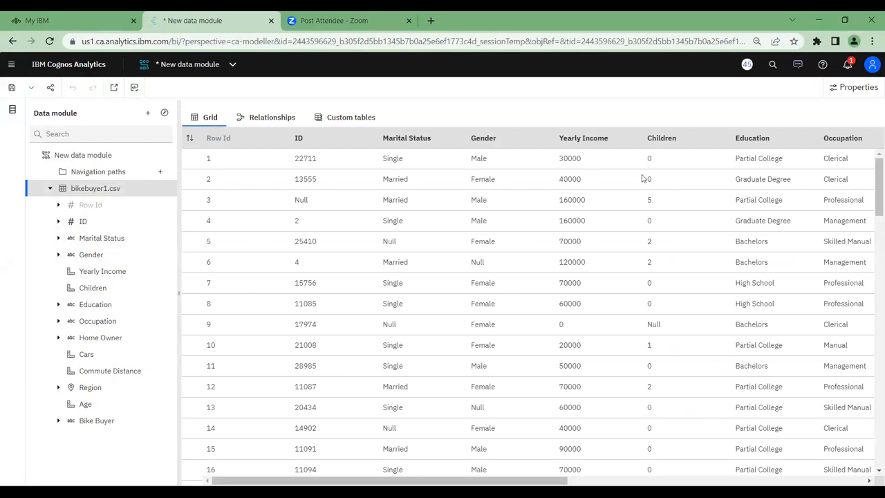
double_click(384, 244)
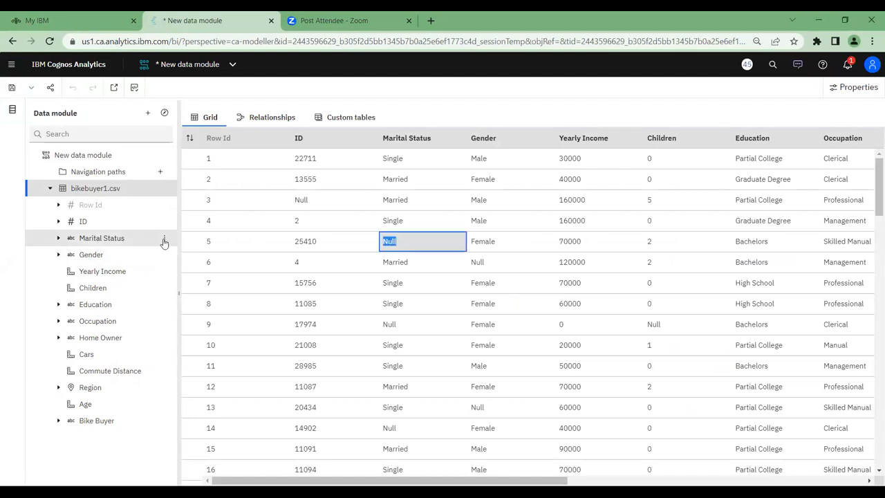
left_click(164, 242)
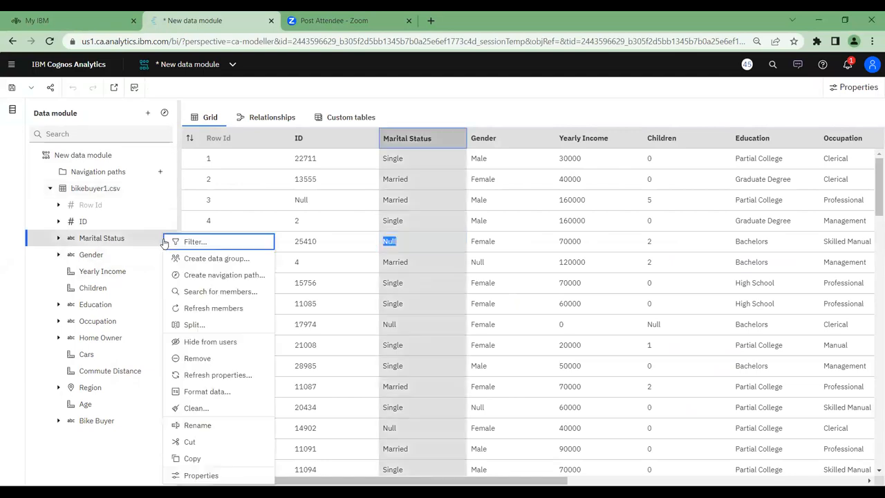
left_click(198, 475)
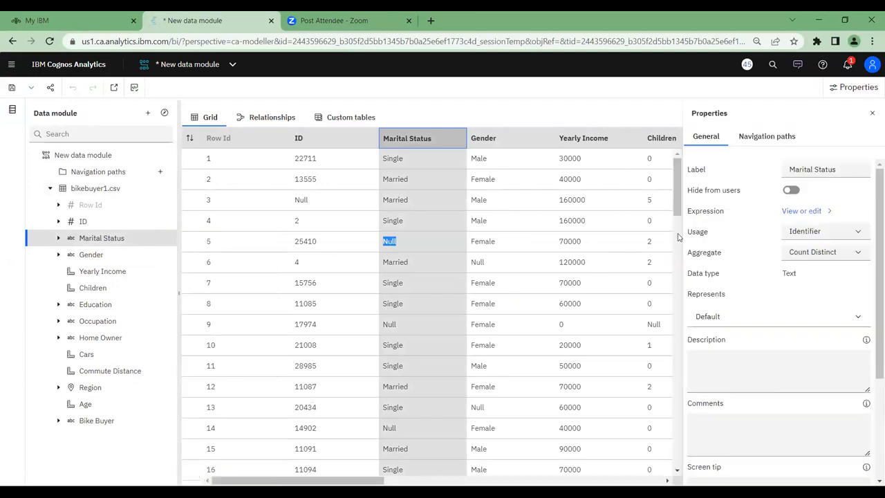
Replace the Marital Status column's expression with an if then else construct that has Marital_Status as its condition
left_click(800, 211)
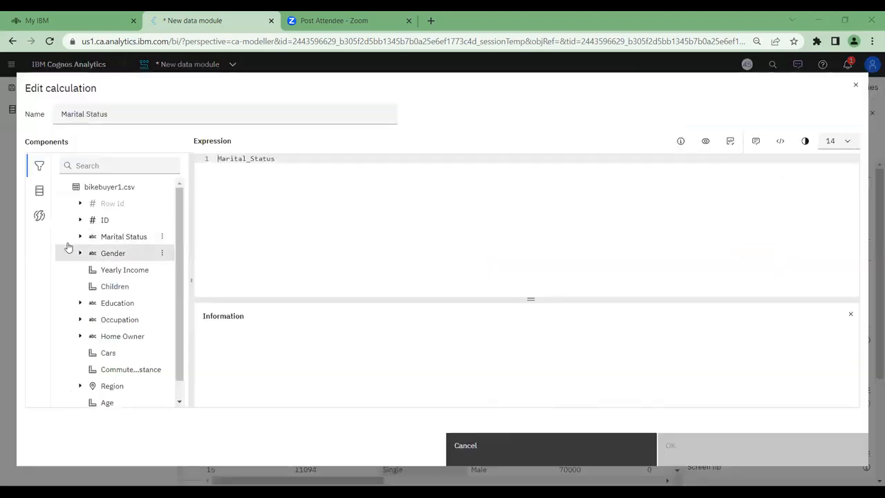
left_click(40, 216)
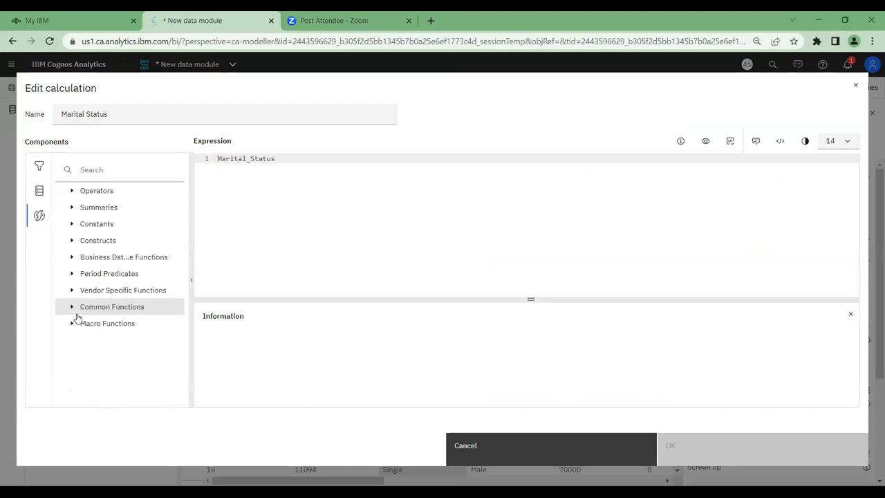
left_click(73, 242)
left_click_drag(122, 258, 268, 166)
left_click(219, 160)
left_click(276, 158, "shift")
key("ctrl+c")
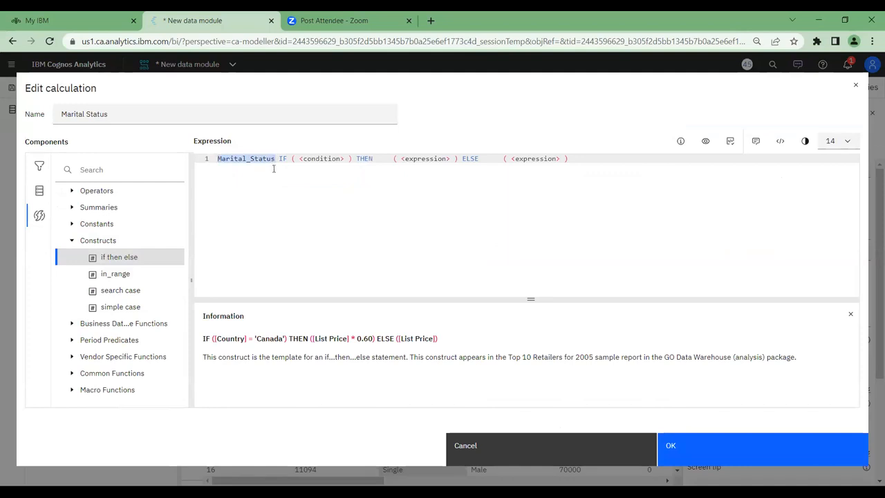
key("BackSpace")
double_click(267, 159)
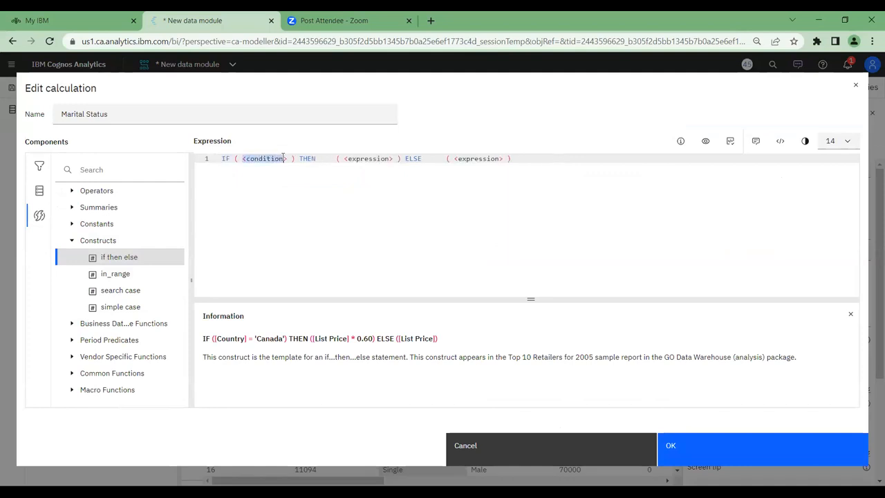
key("ctrl+v")
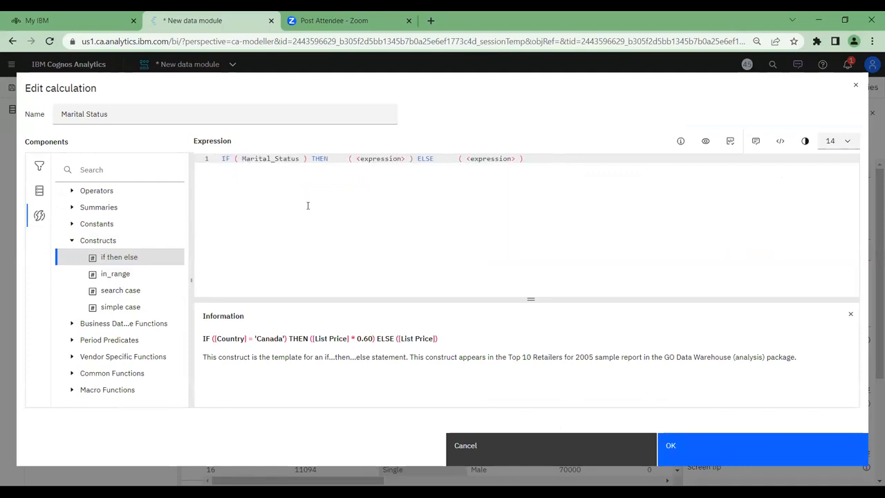
Insert the is missing operator after Marital_Status inside the IF condition
left_click(72, 191)
left_click_drag(178, 231, 195, 324)
left_click(123, 311)
left_click_drag(125, 313, 293, 173)
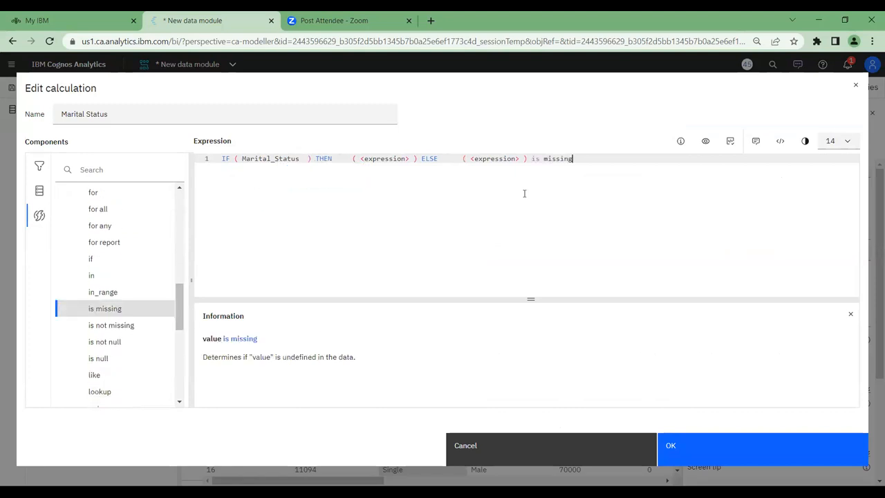
left_click_drag(530, 158, 573, 158)
key("ctrl+c")
key("BackSpace")
left_click(307, 158)
key("ctrl+v")
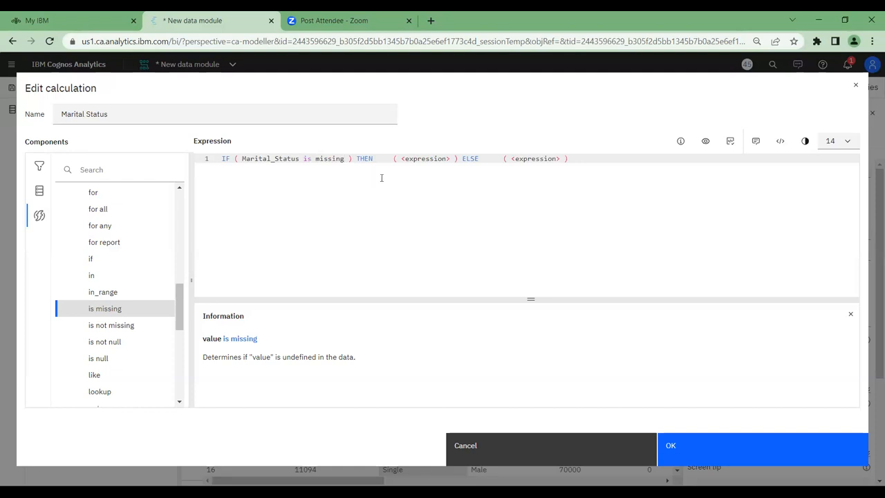
Replace the THEN expression placeholder with the text value 'Married'
left_click_drag(400, 159, 450, 159)
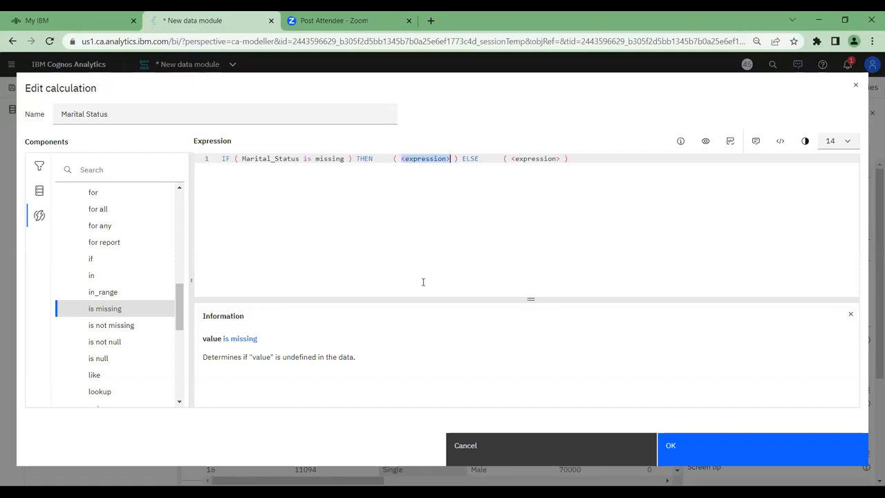
type("'married'")
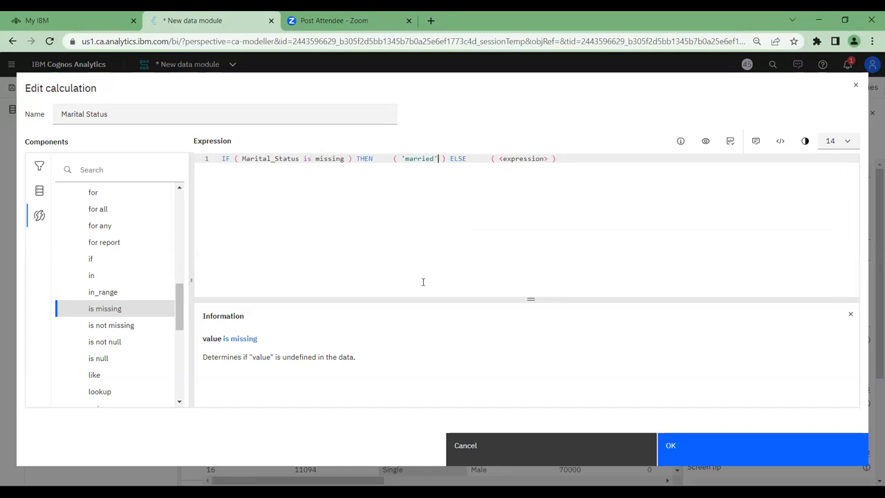
left_click(408, 158)
key("BackSpace")
type("M")
Replace the ELSE expression placeholder with Marital_Status
left_click(499, 160)
left_click_drag(499, 160, 549, 160)
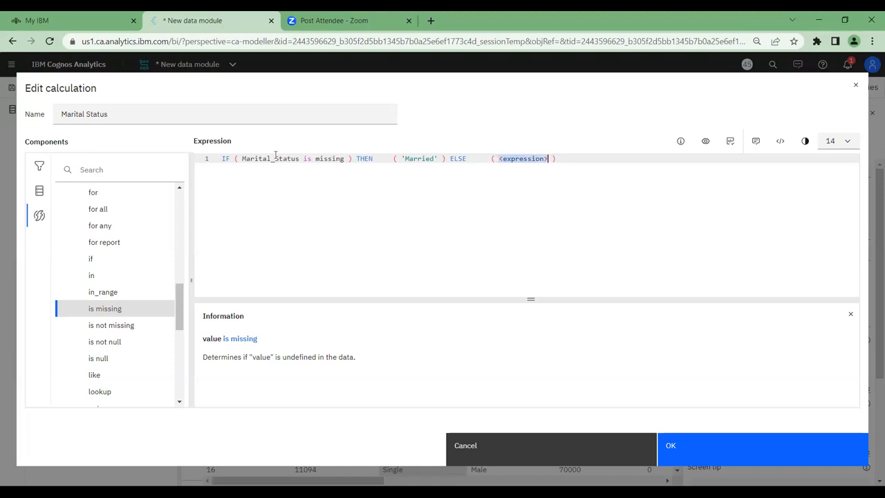
left_click_drag(241, 158, 300, 158)
key("ctrl+c")
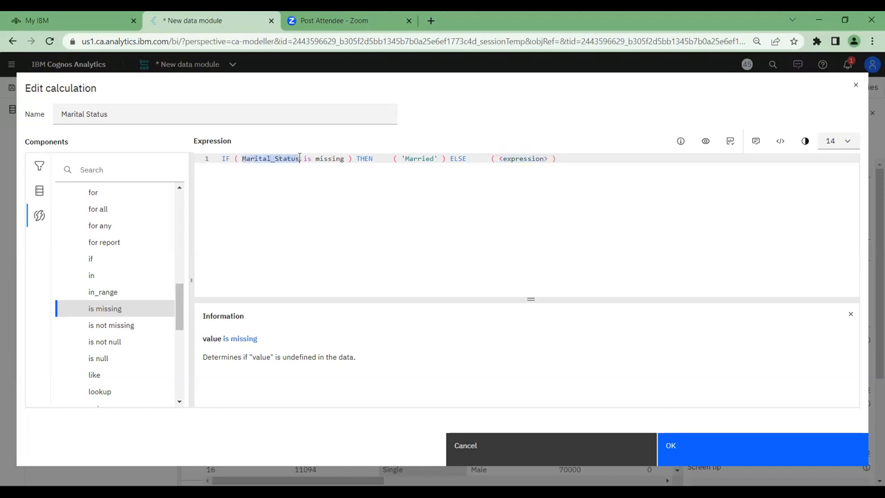
left_click_drag(499, 160, 548, 161)
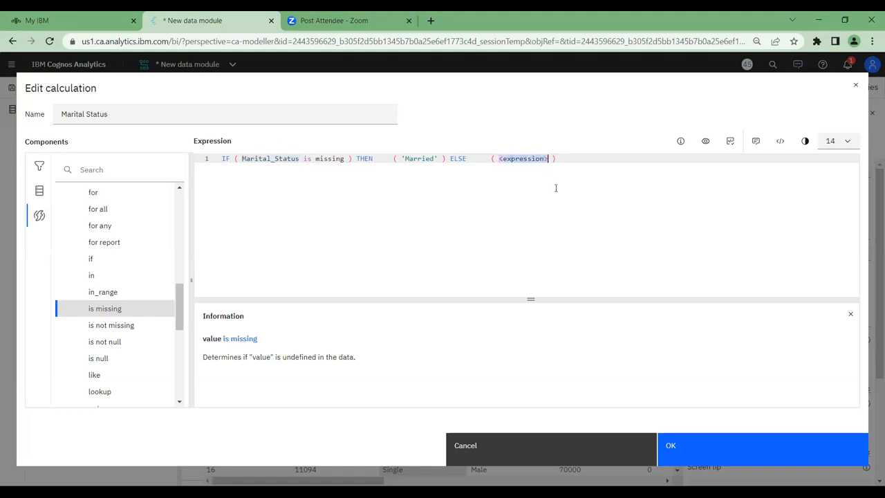
key("ctrl+v")
Put the THEN and ELSE clauses of the expression on separate lines
left_click(355, 159)
key("Return")
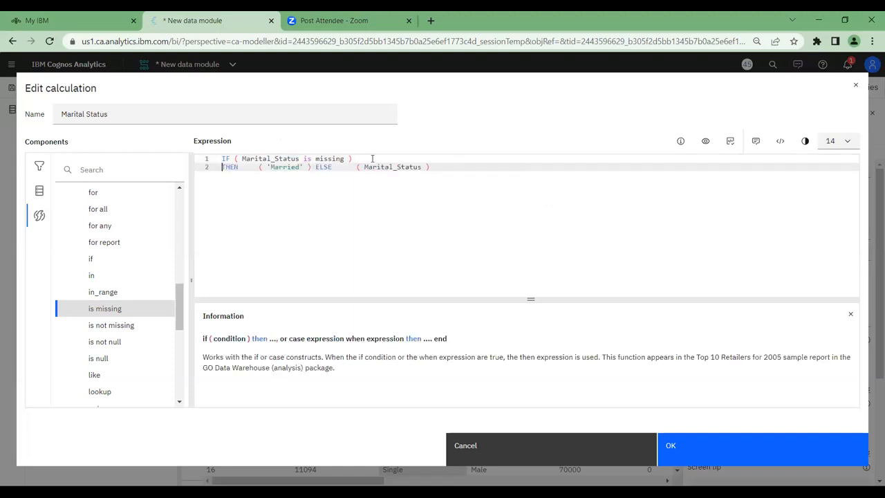
left_click(317, 168)
key("Return")
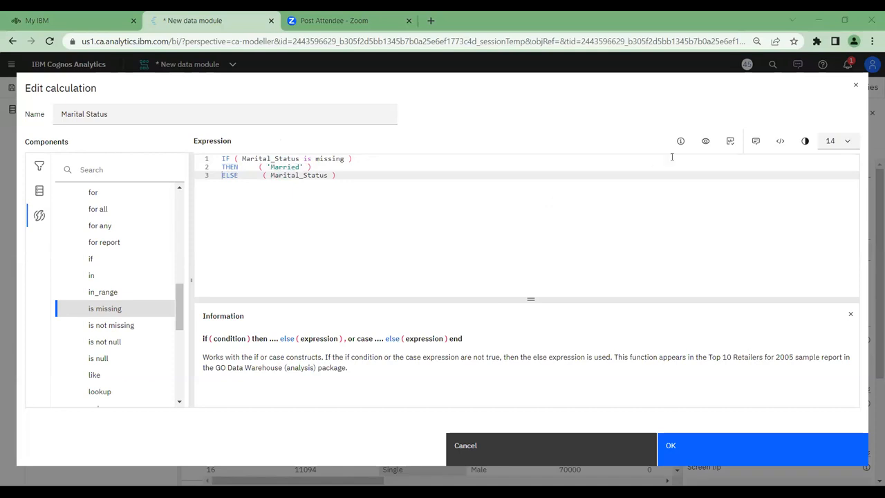
Validate and apply the Marital Status calculation, and check the column's values in the grid
left_click(729, 142)
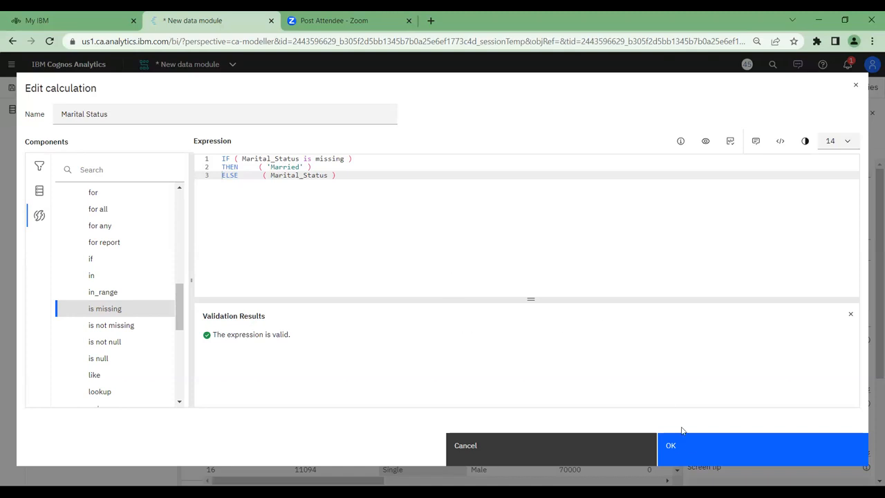
left_click(692, 455)
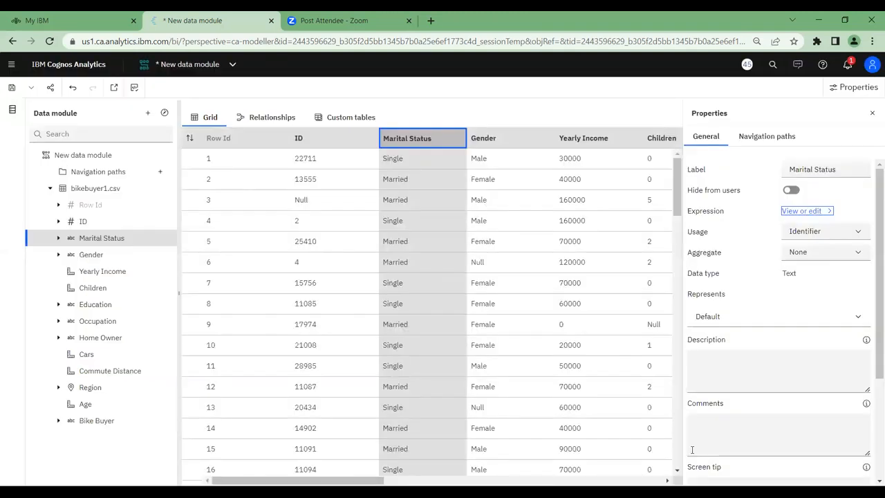
scroll(408, 337, "down", 2)
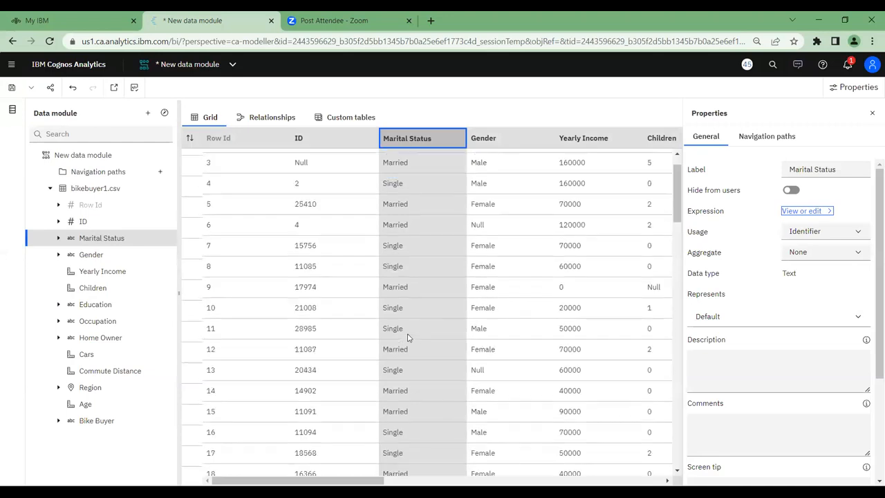
scroll(408, 337, "up", 2)
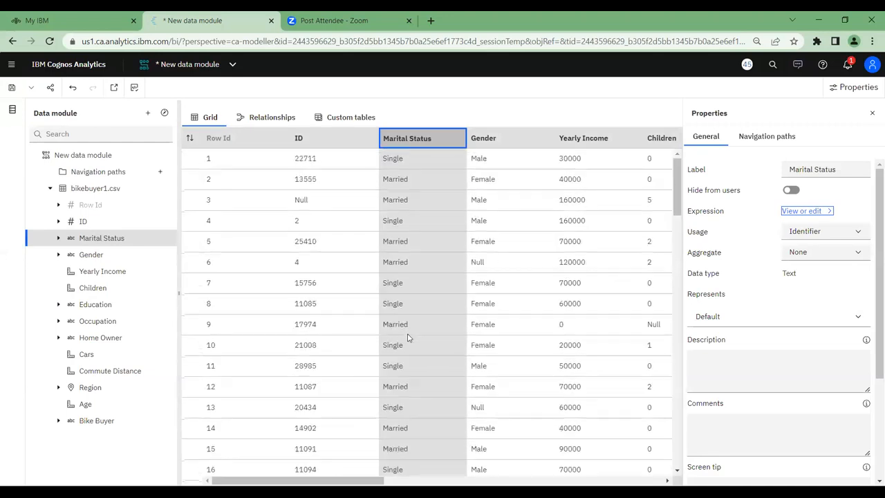
double_click(386, 263)
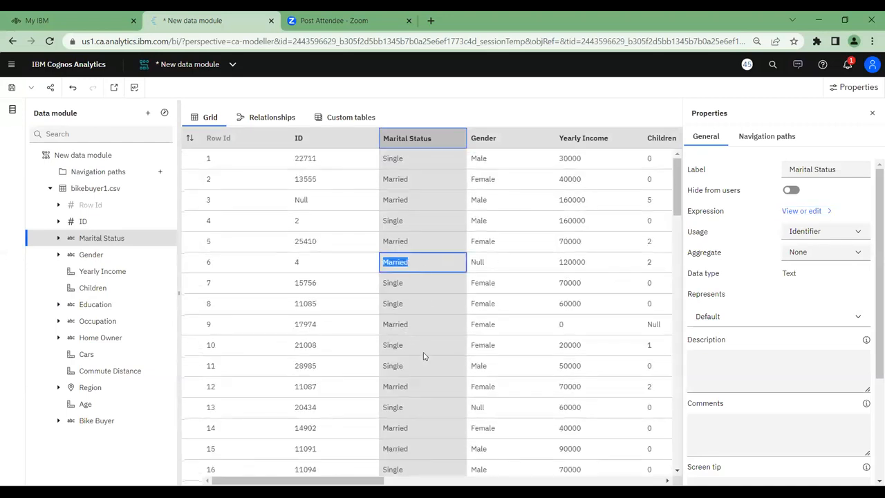
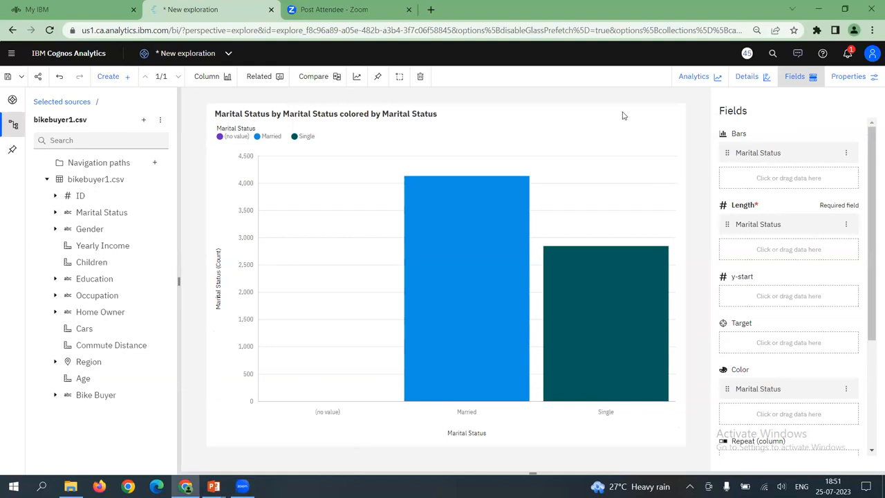
Undo the Marital Status chart and create a box plot with Yearly Income as both its y-axis and its key
key("ctrl+z")
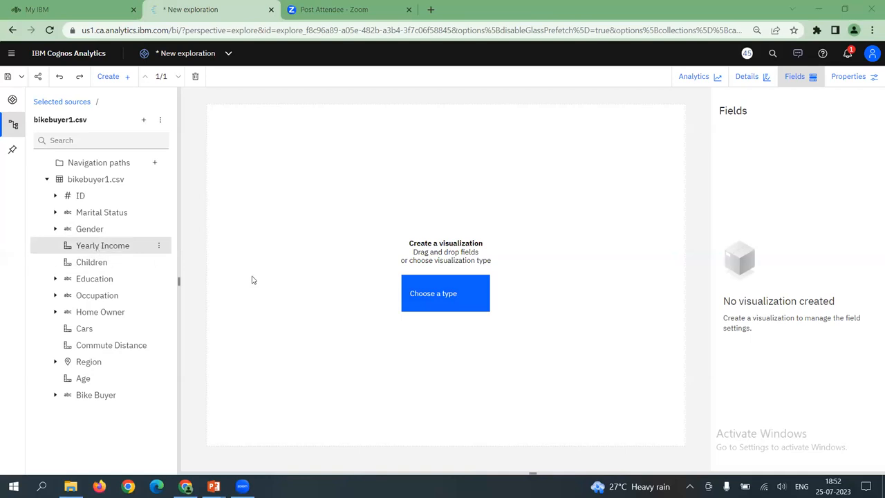
left_click(430, 303)
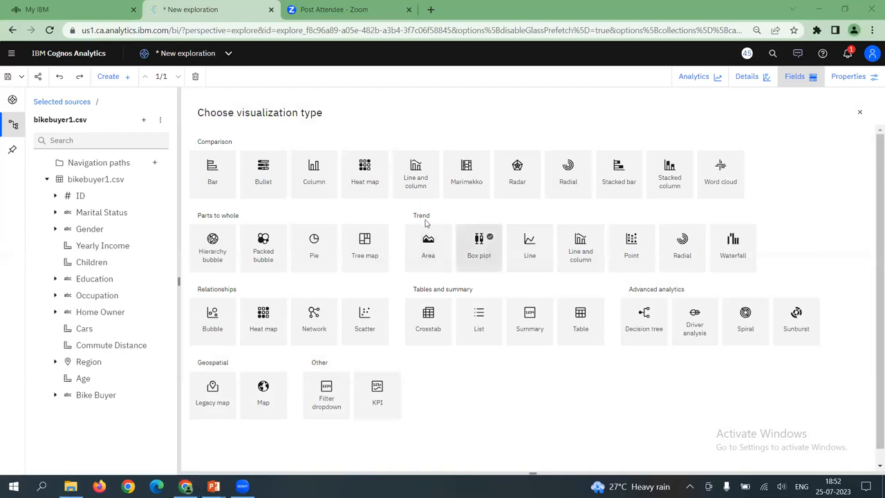
left_click(480, 254)
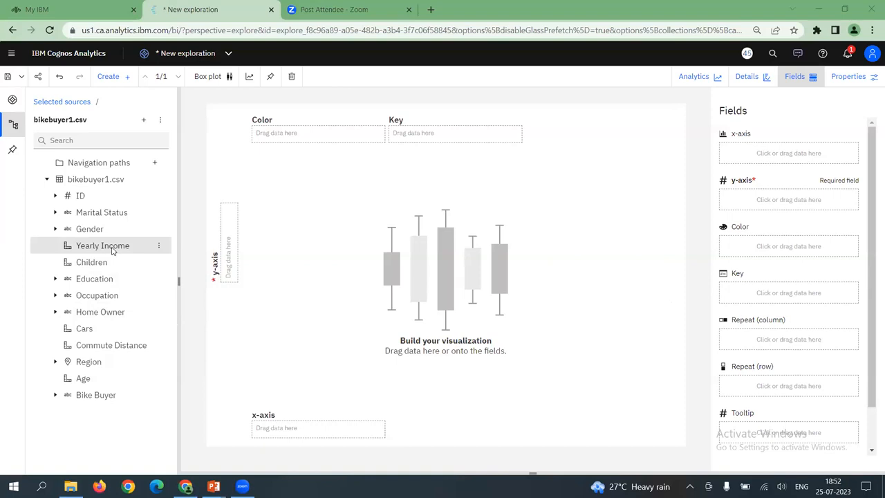
left_click_drag(112, 251, 728, 196)
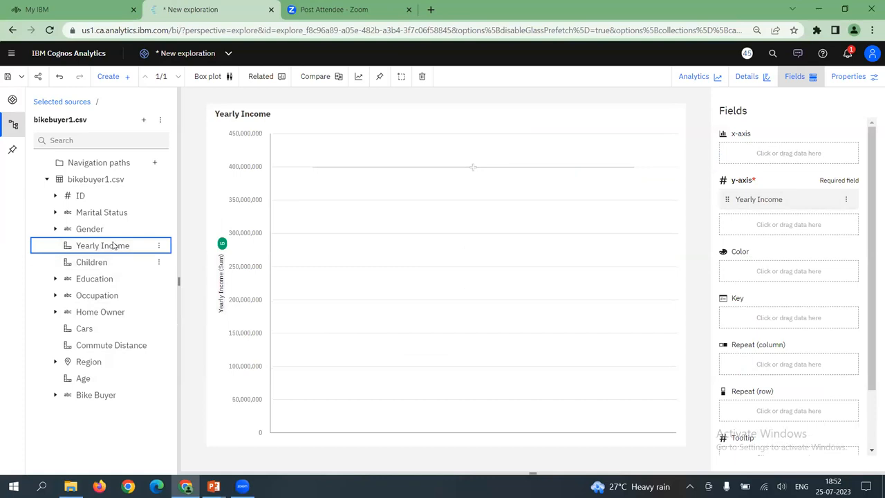
left_click_drag(146, 238, 724, 312)
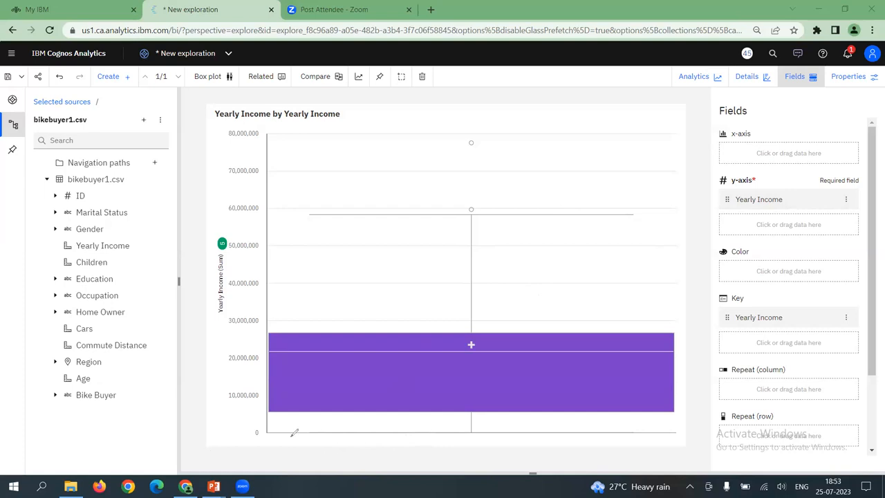
mouse_move(476, 426)
left_mouse_down()
mouse_move(288, 422)
mouse_move(259, 434)
mouse_move(275, 441)
left_mouse_up()
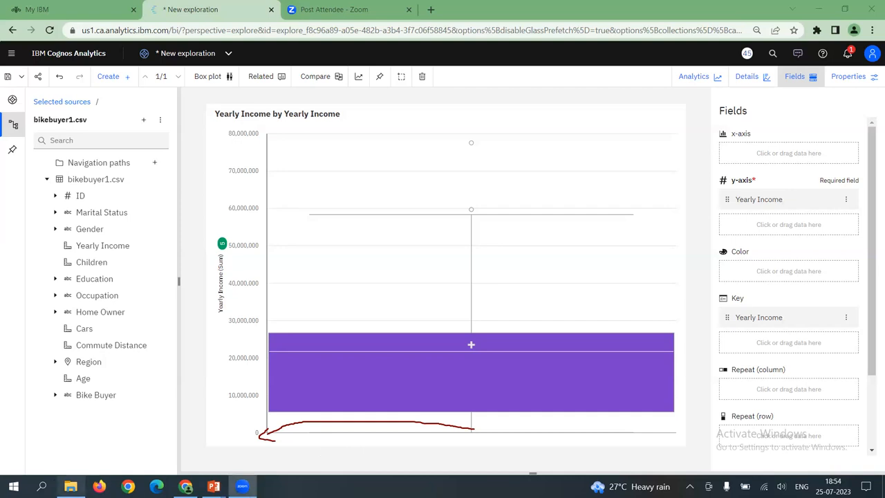
left_click(215, 433)
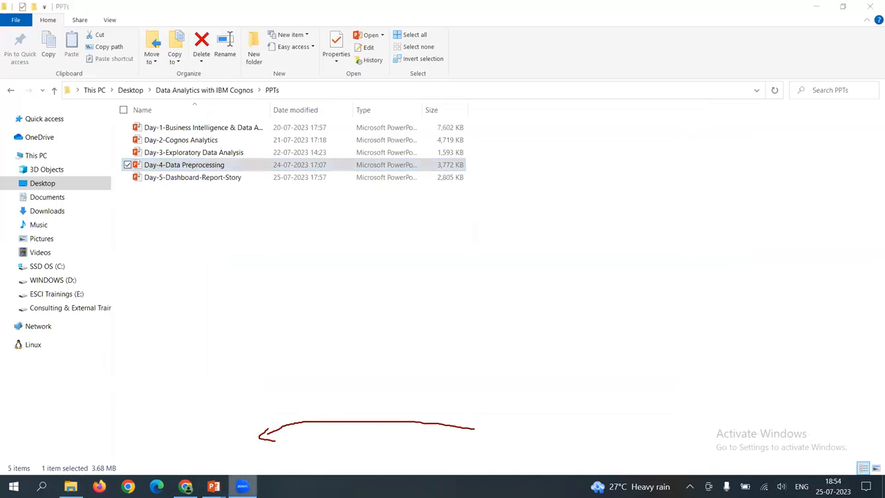
left_click(817, 7)
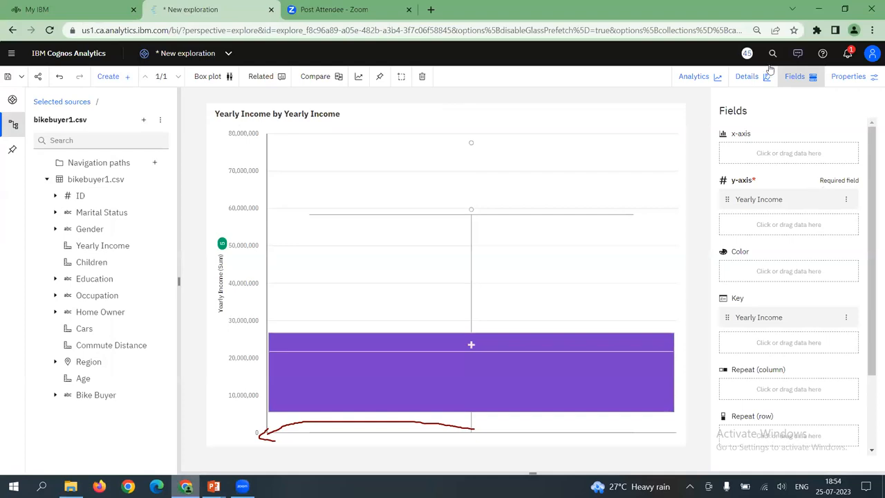
Ask the Assistant for the Maximum Yearly Income in bikebuyer1.csv, then close the Assistant
left_click(798, 53)
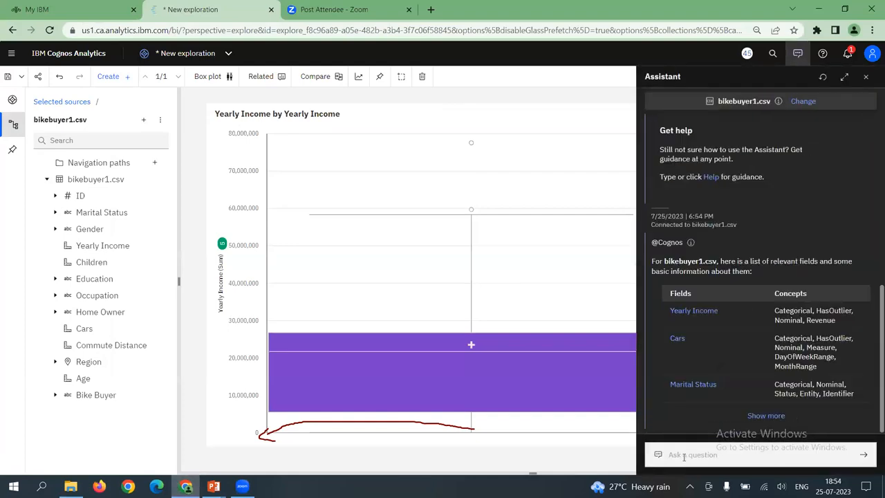
left_click(684, 457)
type("Maximim")
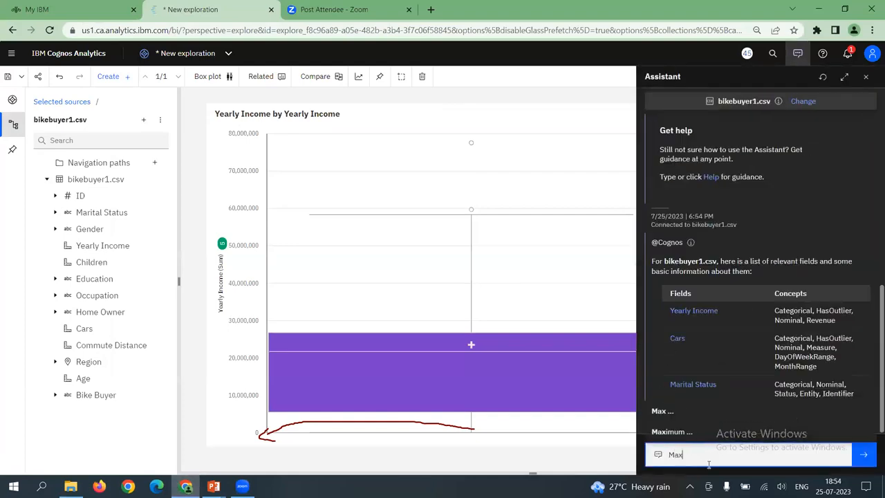
key("BackSpace")
key("BackSpace")
key("BackSpace")
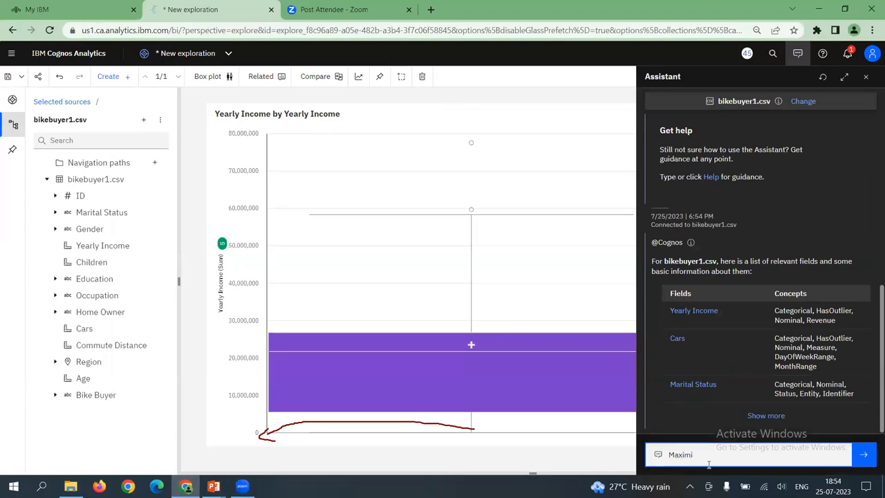
type("um Year")
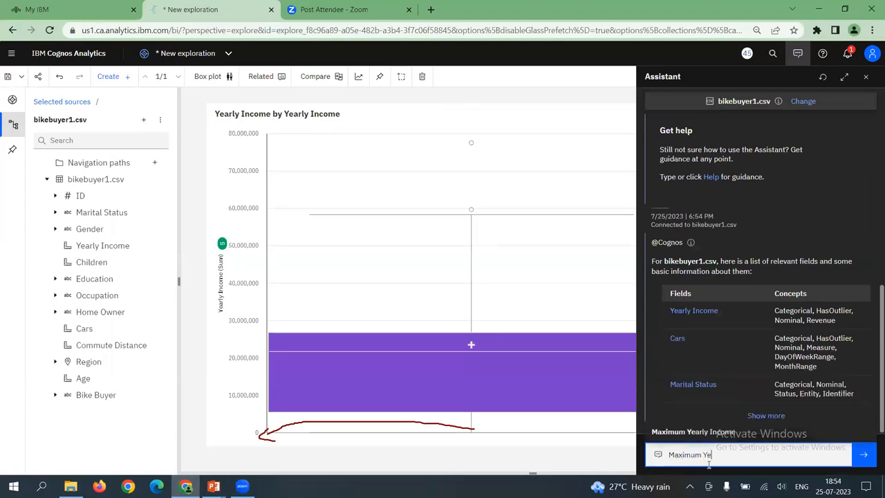
left_click(668, 433)
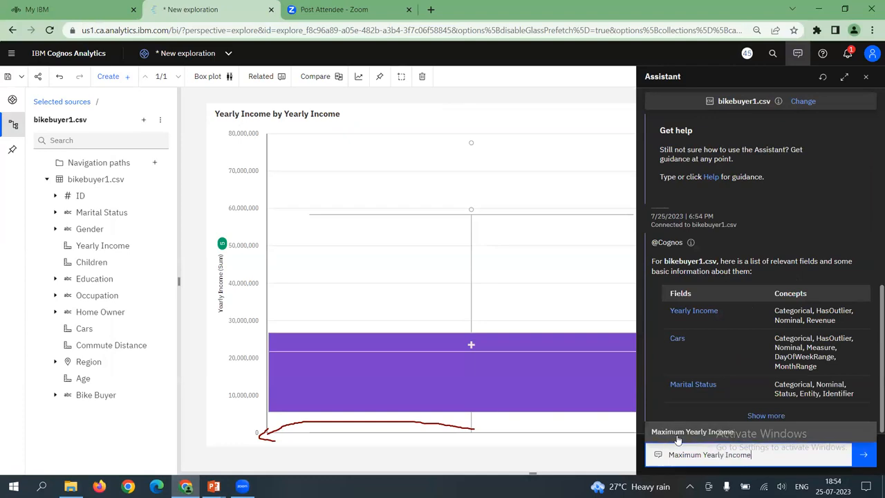
left_click(865, 461)
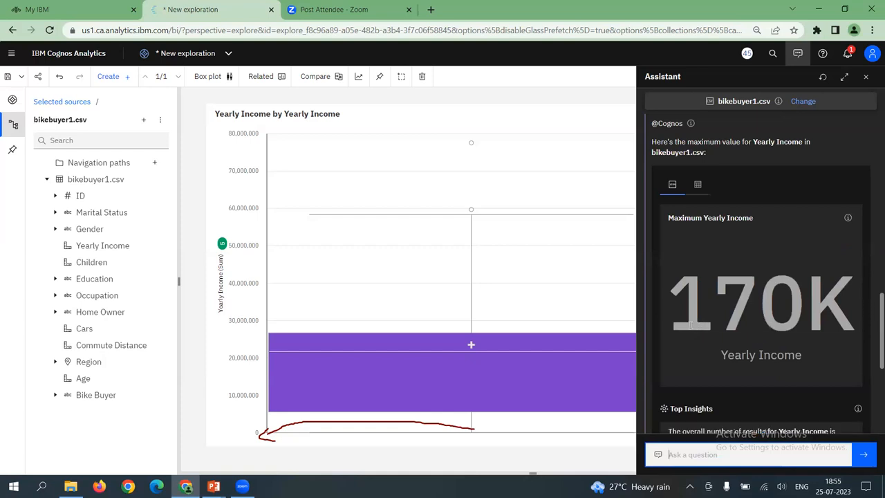
left_click(830, 306)
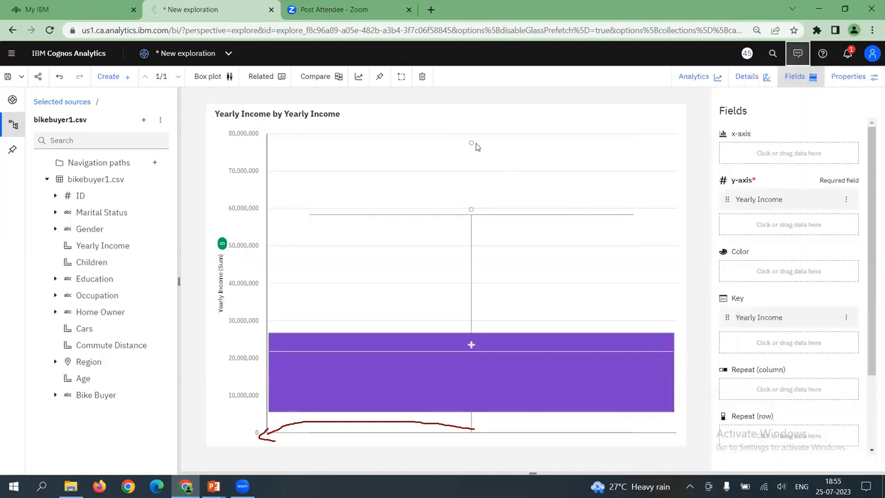
Inspect the outlier points and the upper whisker of the Yearly Income box plot
mouse_move(472, 145)
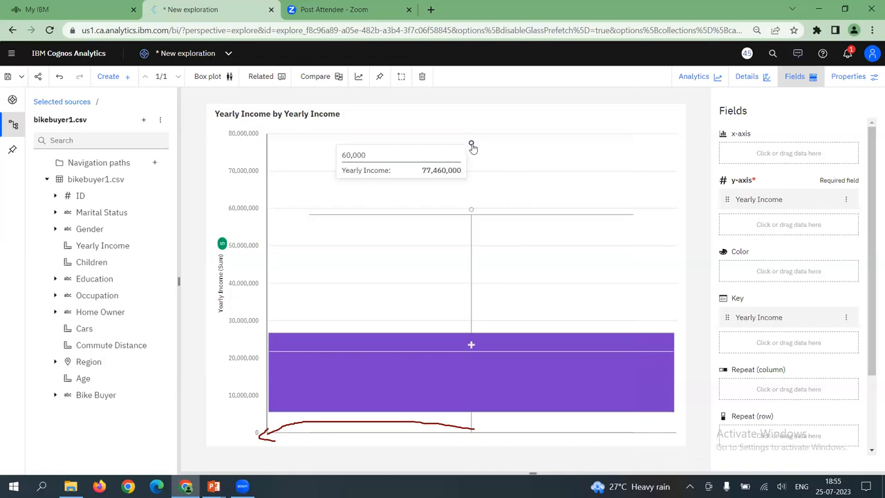
left_click(406, 217)
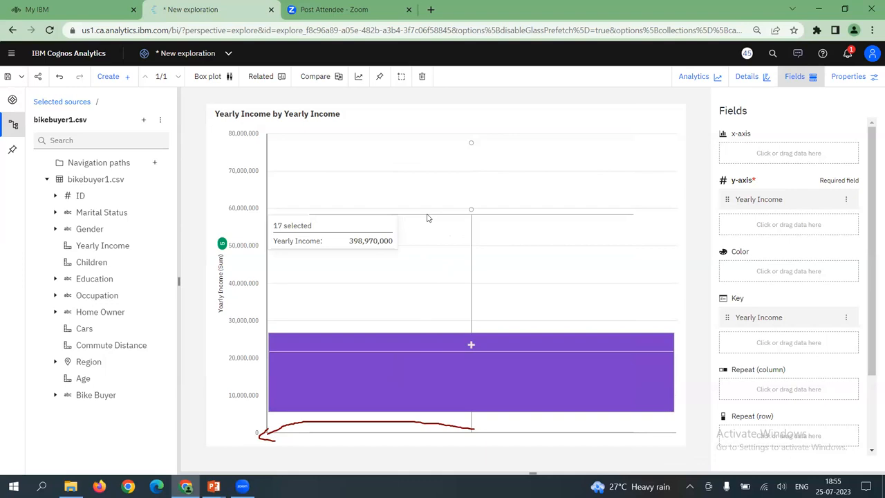
mouse_move(471, 215)
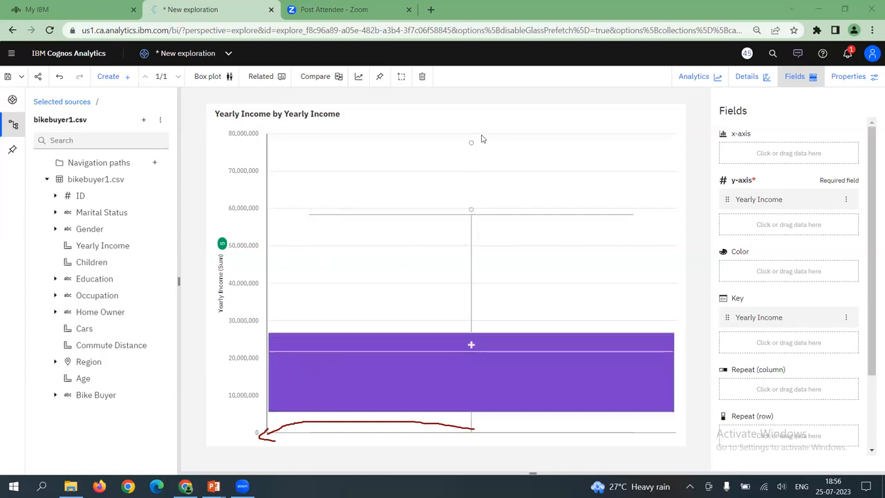
mouse_move(471, 142)
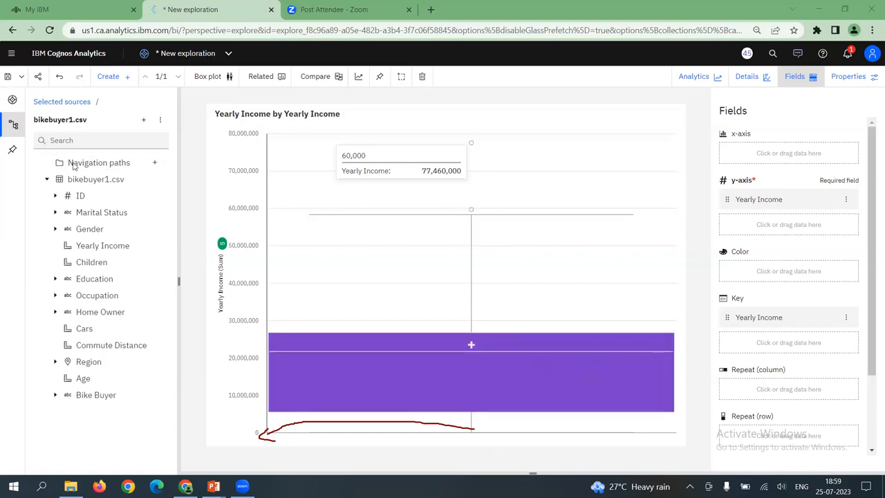
Hide the field settings to widen the Yearly Income box plot, and inspect the lower part of its box
left_click(797, 77)
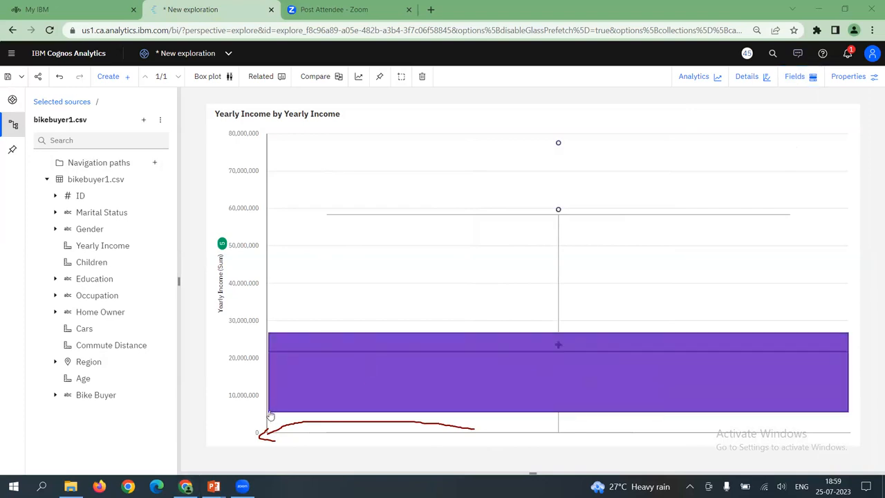
mouse_move(269, 415)
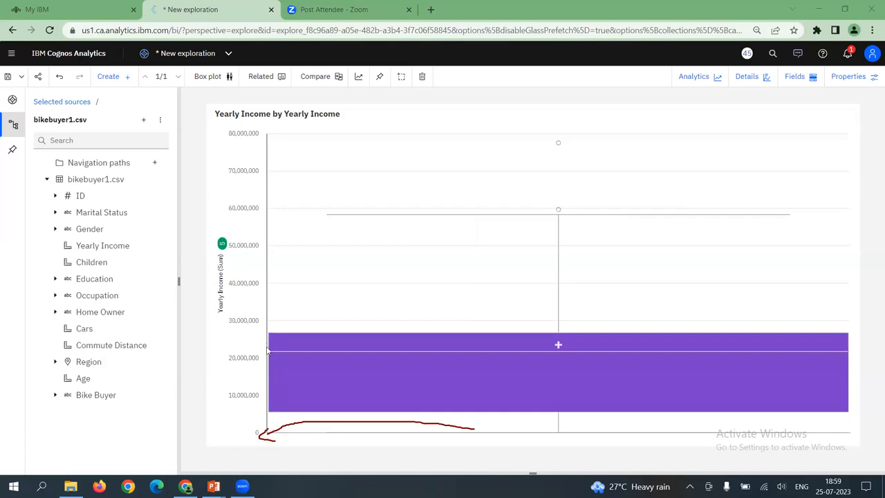
mouse_move(270, 395)
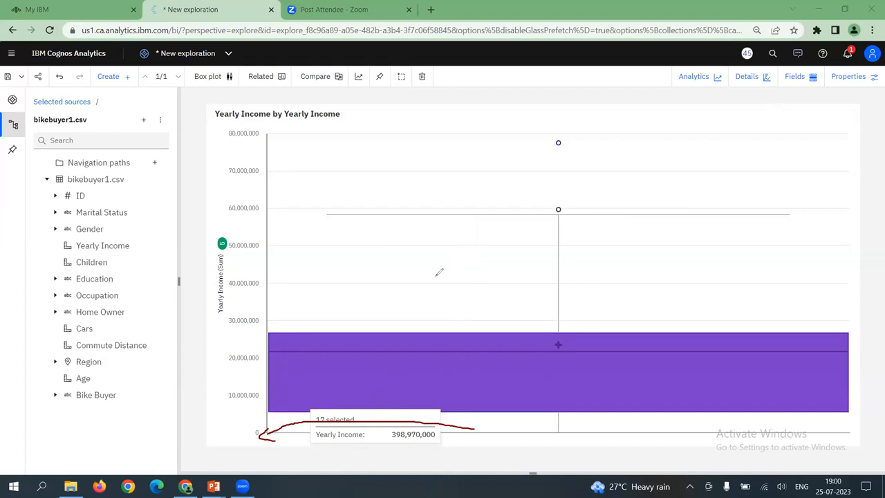
left_click(334, 424)
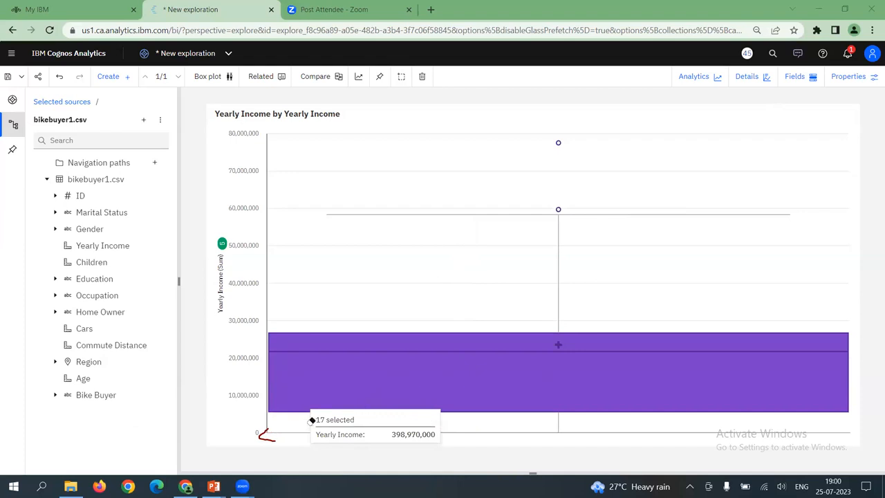
left_click(266, 434)
left_click(657, 63)
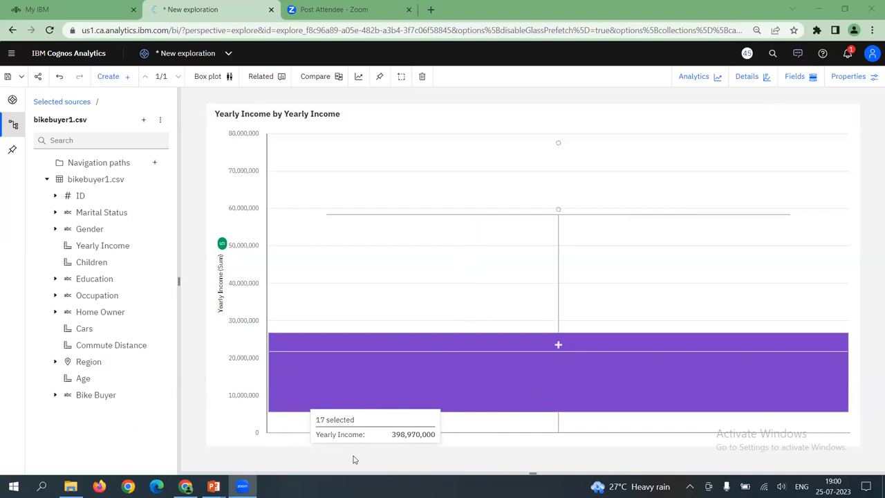
mouse_move(269, 327)
left_mouse_down()
mouse_move(287, 369)
mouse_move(283, 350)
left_mouse_up()
mouse_move(544, 416)
left_mouse_down()
mouse_move(532, 435)
mouse_move(526, 425)
mouse_move(543, 435)
left_mouse_up()
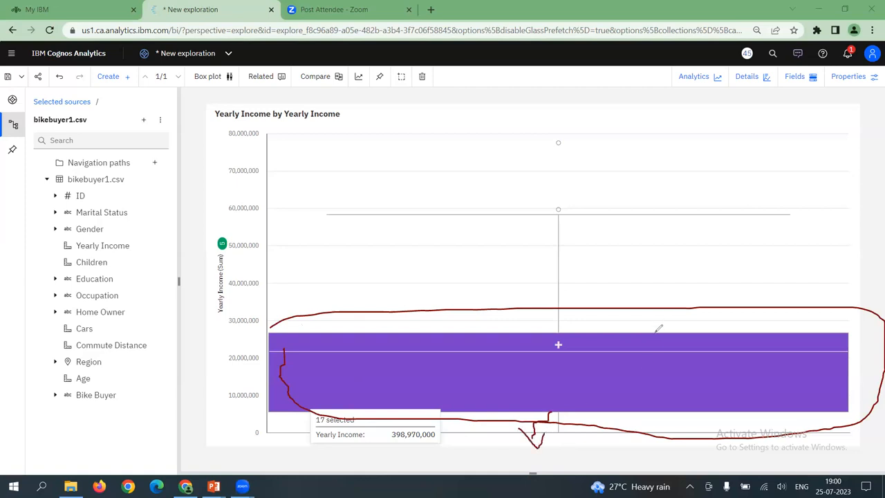
mouse_move(655, 334)
left_mouse_down()
mouse_move(680, 217)
mouse_move(660, 218)
mouse_move(689, 209)
mouse_move(692, 225)
left_mouse_up()
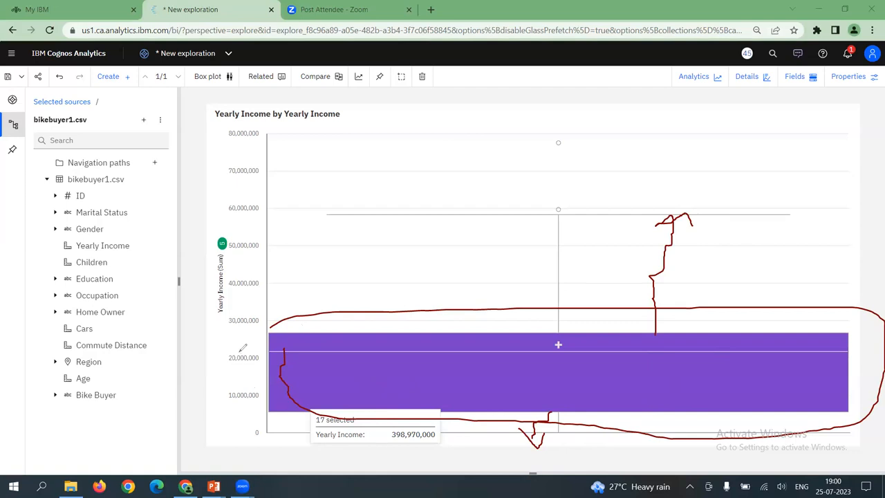
mouse_move(255, 338)
left_mouse_down()
mouse_move(243, 396)
mouse_move(256, 389)
left_mouse_up()
left_click_drag(245, 345, 260, 345)
mouse_move(536, 125)
left_mouse_down()
mouse_move(542, 193)
mouse_move(564, 209)
mouse_move(604, 166)
mouse_move(553, 121)
mouse_move(536, 126)
mouse_move(577, 170)
left_mouse_up()
left_click_drag(569, 132, 554, 183)
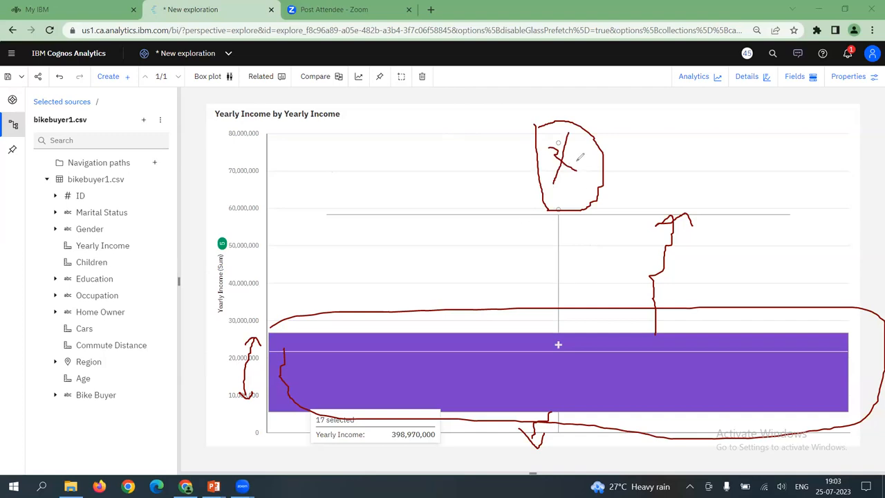
left_click_drag(643, 151, 664, 164)
left_click_drag(561, 143, 616, 133)
left_click_drag(569, 202, 611, 194)
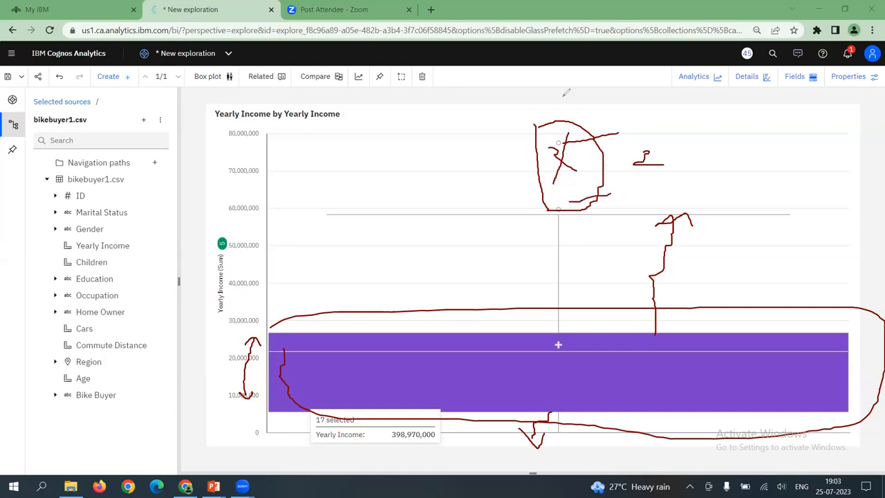
mouse_move(537, 137)
left_mouse_down()
mouse_move(557, 140)
mouse_move(550, 157)
mouse_move(577, 190)
mouse_move(567, 198)
mouse_move(668, 228)
mouse_move(652, 318)
left_mouse_up()
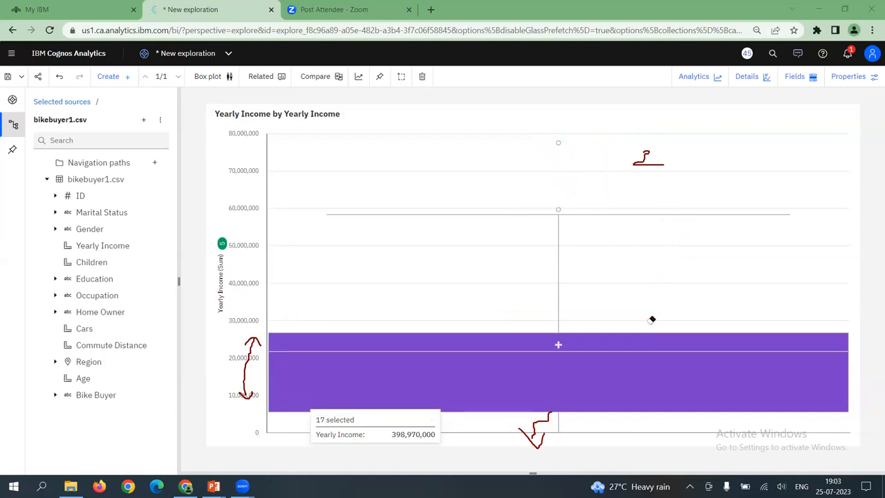
left_click_drag(538, 413, 528, 444)
left_click_drag(241, 324, 228, 400)
left_click_drag(713, 159, 642, 164)
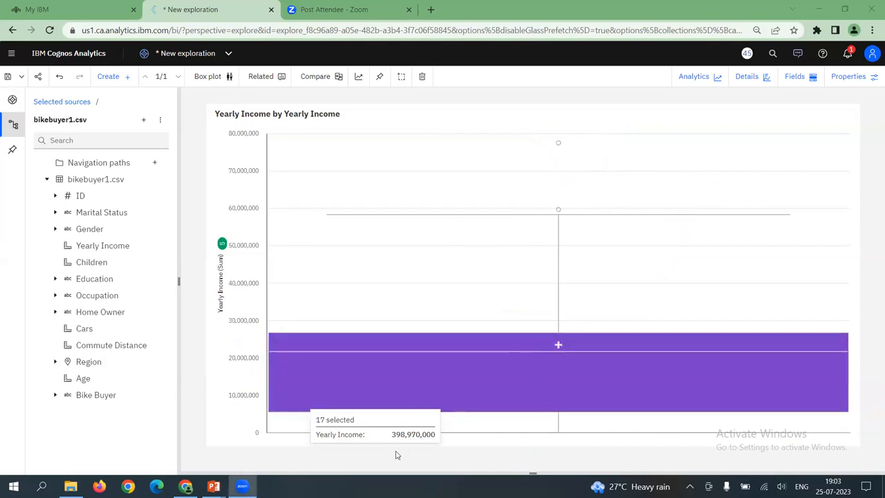
mouse_move(558, 136)
left_mouse_down()
mouse_move(524, 175)
mouse_move(531, 200)
mouse_move(559, 210)
mouse_move(580, 191)
mouse_move(583, 152)
mouse_move(563, 135)
mouse_move(578, 144)
mouse_move(613, 142)
mouse_move(626, 163)
mouse_move(630, 208)
mouse_move(620, 208)
mouse_move(635, 216)
mouse_move(639, 198)
left_mouse_up()
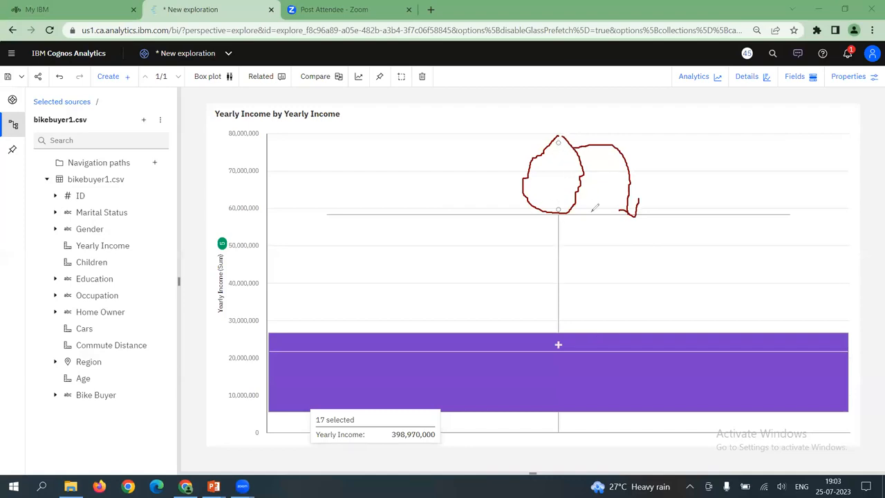
mouse_move(271, 210)
left_mouse_down()
mouse_move(329, 211)
mouse_move(310, 220)
mouse_move(322, 221)
mouse_move(316, 198)
mouse_move(413, 139)
mouse_move(559, 143)
left_mouse_up()
mouse_move(329, 210)
left_mouse_down()
mouse_move(348, 199)
mouse_move(464, 187)
mouse_move(499, 196)
left_mouse_up()
left_click_drag(553, 204, 552, 208)
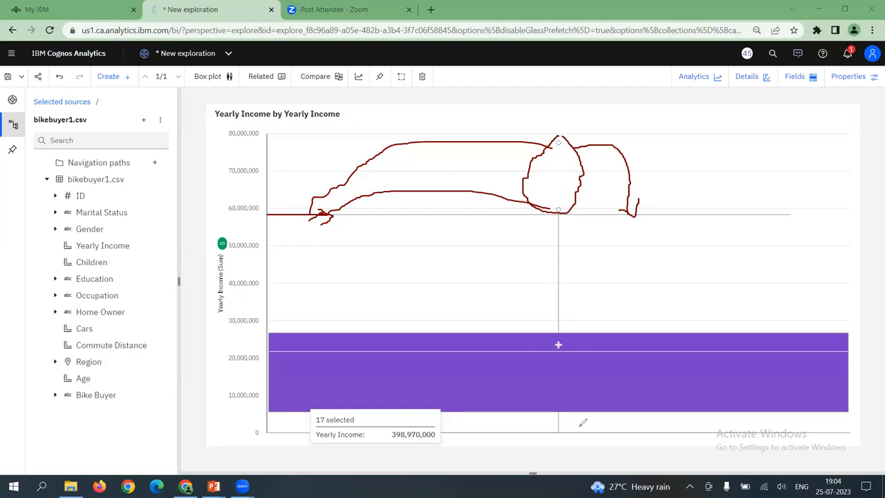
mouse_move(566, 418)
left_mouse_down()
mouse_move(581, 415)
mouse_move(561, 455)
left_mouse_up()
mouse_move(564, 137)
left_mouse_down()
mouse_move(578, 154)
mouse_move(648, 103)
left_mouse_up()
mouse_move(763, 199)
left_mouse_down()
mouse_move(778, 216)
mouse_move(783, 204)
left_mouse_up()
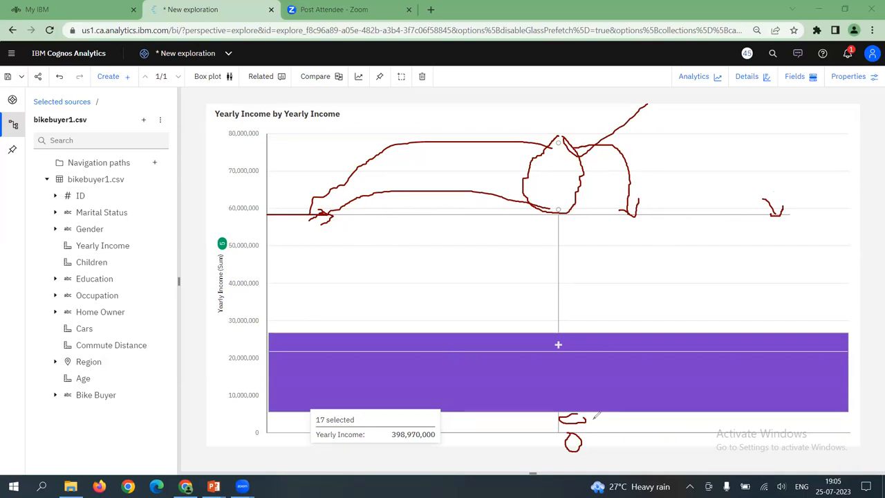
mouse_move(699, 281)
left_mouse_down()
mouse_move(721, 278)
mouse_move(711, 307)
mouse_move(733, 305)
mouse_move(734, 289)
mouse_move(770, 277)
mouse_move(798, 284)
mouse_move(786, 294)
left_mouse_up()
left_click(834, 269)
mouse_move(821, 262)
left_mouse_down()
mouse_move(823, 279)
mouse_move(861, 271)
mouse_move(870, 255)
mouse_move(878, 273)
left_mouse_up()
mouse_move(423, 254)
left_mouse_down()
mouse_move(435, 269)
mouse_move(421, 272)
mouse_move(497, 242)
mouse_move(526, 264)
left_mouse_up()
left_click(474, 245)
left_click_drag(477, 246, 476, 279)
left_click_drag(399, 300, 545, 287)
left_click_drag(495, 313, 461, 312)
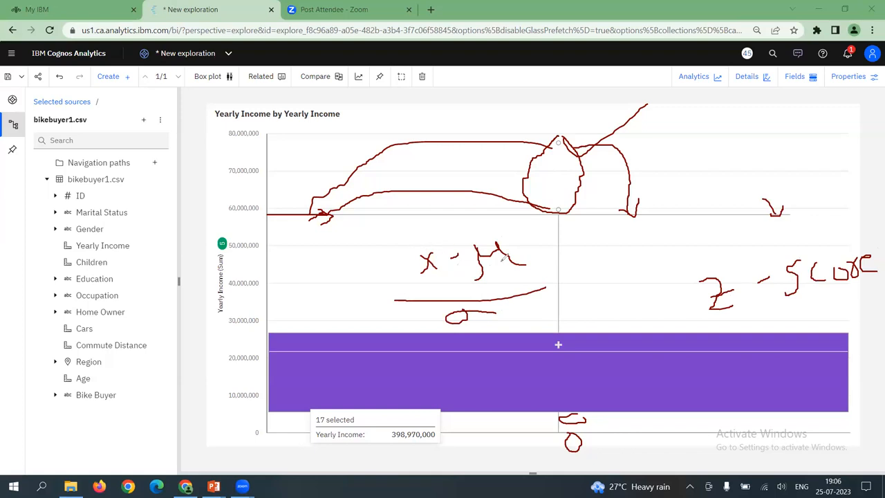
left_click_drag(530, 253, 584, 223)
mouse_move(568, 283)
left_mouse_down()
mouse_move(576, 276)
mouse_move(579, 291)
left_mouse_up()
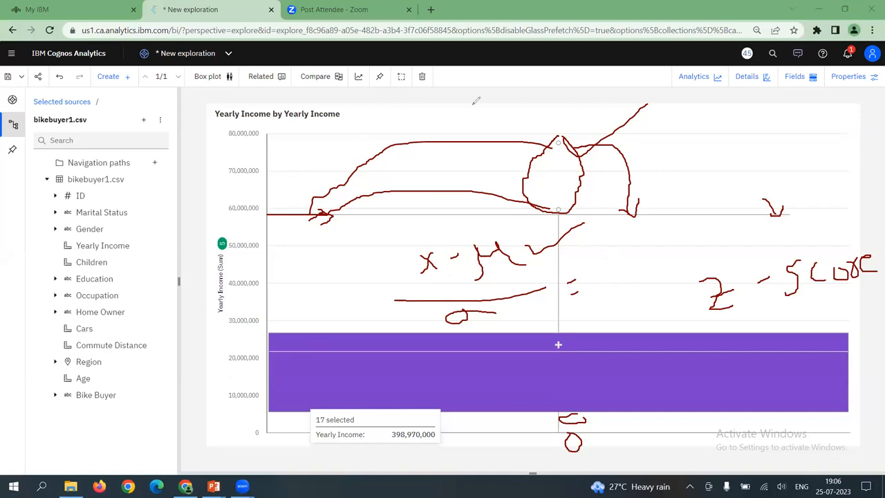
Erase the handwritten z-score formula, circles and arrows from the Yearly Income box plot
left_click(473, 104)
mouse_move(469, 141)
left_mouse_down()
mouse_move(406, 145)
mouse_move(435, 261)
mouse_move(631, 242)
mouse_move(498, 259)
mouse_move(422, 298)
mouse_move(577, 283)
left_mouse_up()
mouse_move(775, 277)
left_mouse_down()
mouse_move(877, 269)
mouse_move(826, 276)
mouse_move(771, 200)
mouse_move(569, 206)
mouse_move(535, 154)
mouse_move(287, 219)
mouse_move(304, 222)
left_mouse_up()
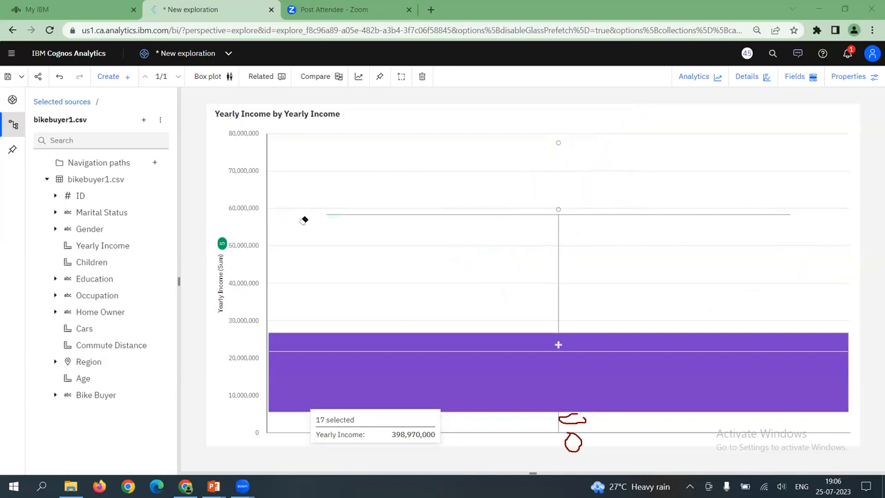
left_click(650, 100)
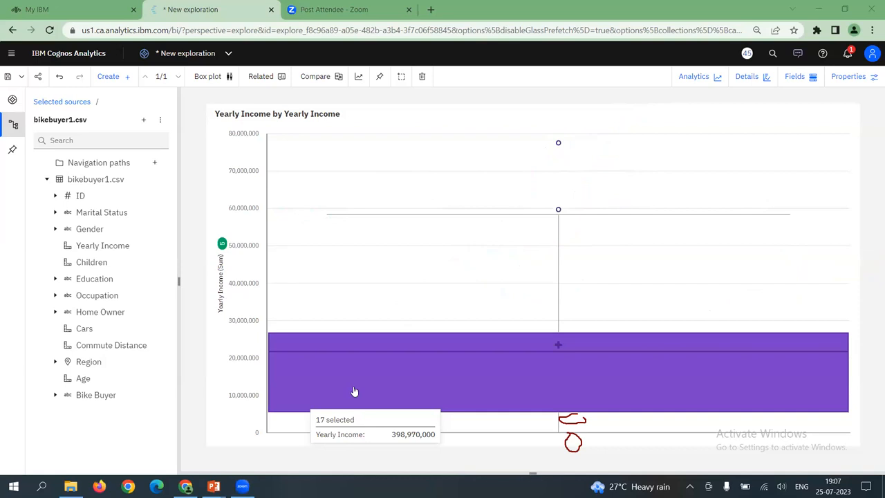
left_click_drag(573, 421, 575, 443)
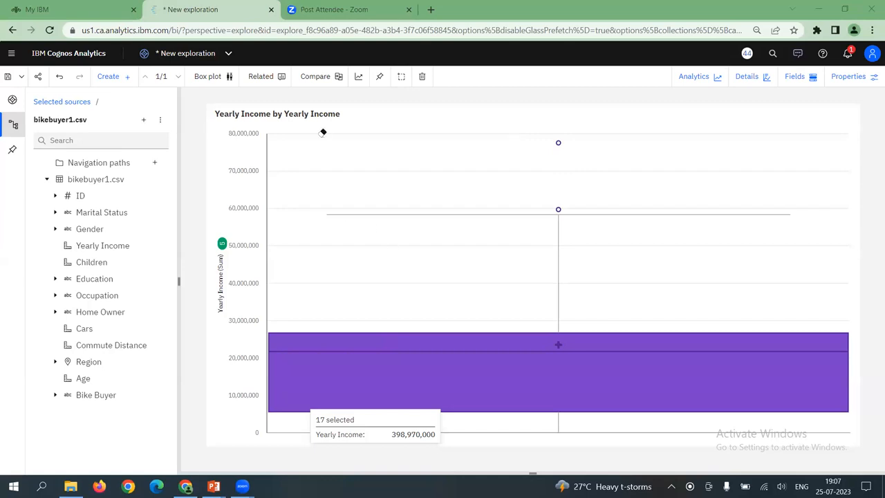
Undo the Yearly Income chart and create a box plot with Age as both its y-axis and its key
left_click(572, 159)
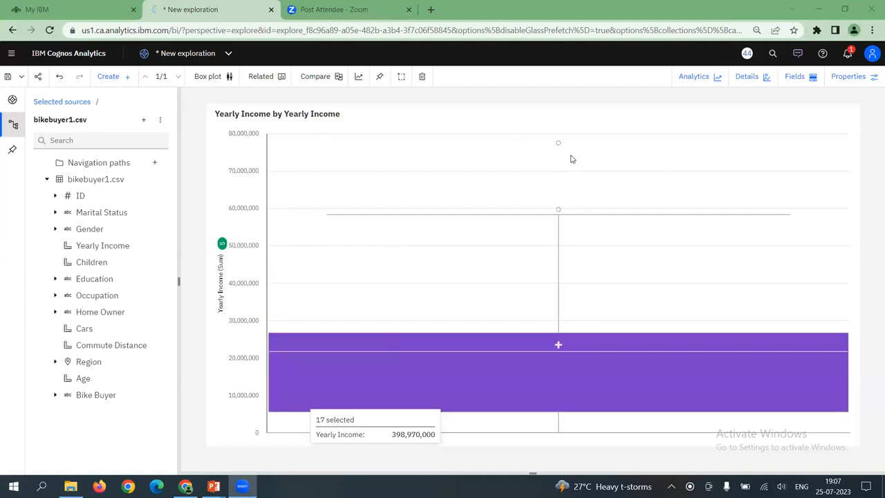
key("ctrl+z")
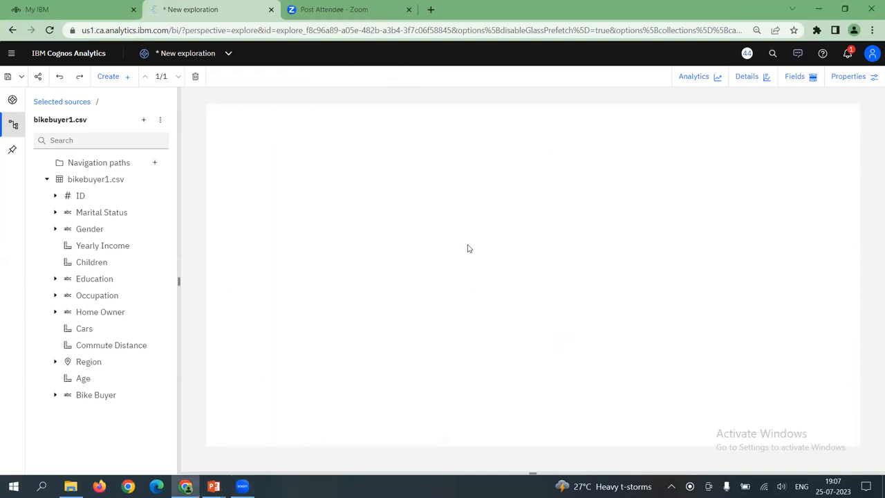
left_click(538, 310)
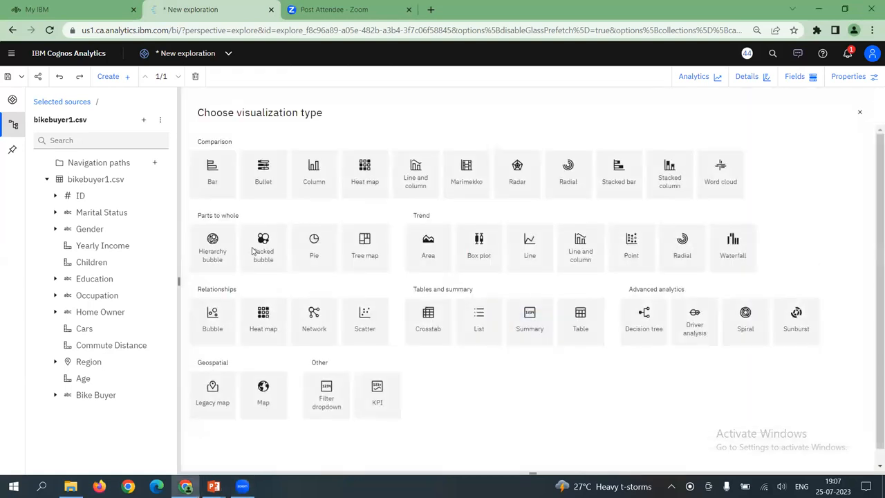
left_click(471, 254)
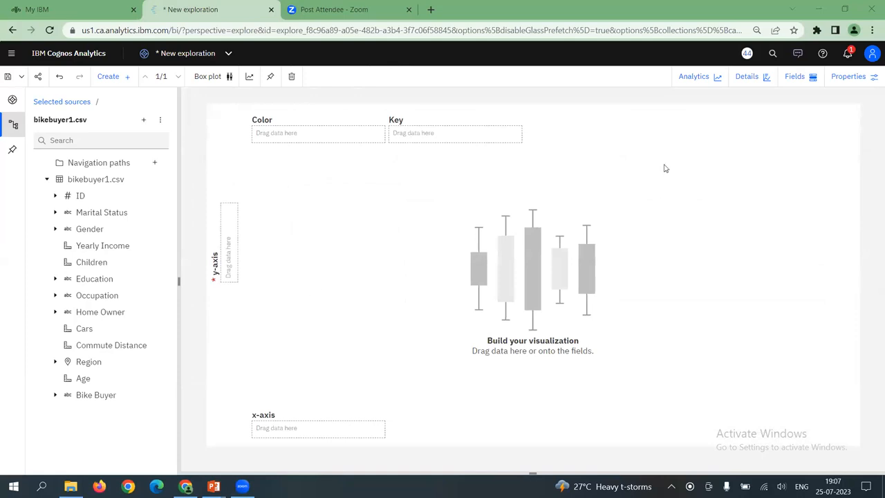
left_click(795, 76)
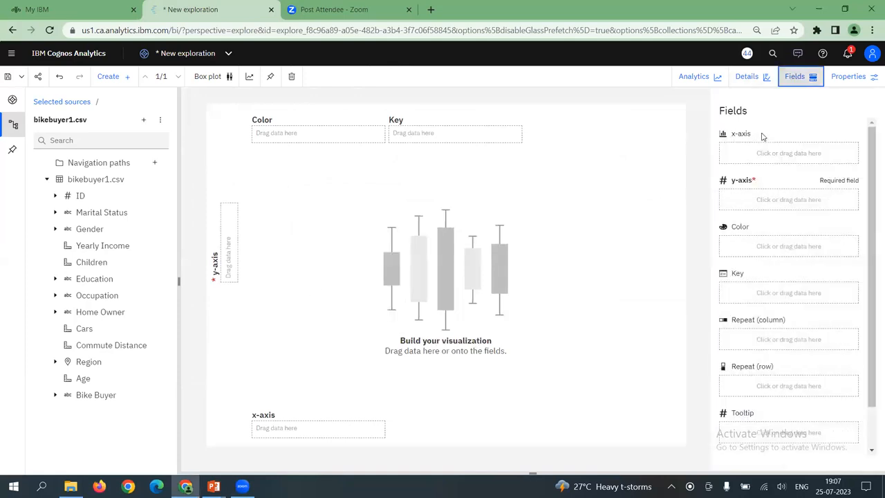
left_click_drag(107, 377, 721, 200)
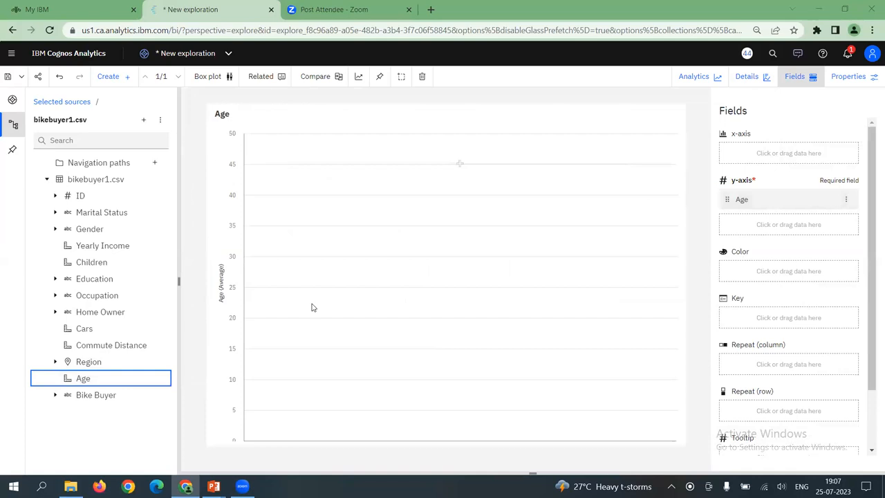
left_click_drag(97, 380, 723, 314)
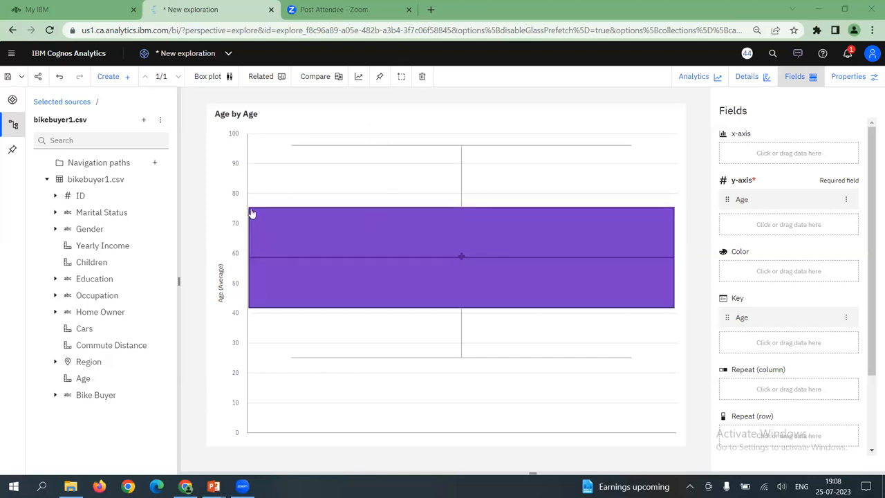
Annotate the Age box plot by hand with Q1, Q2, Q3, min and max, and bracket the height of its box
mouse_move(252, 213)
mouse_move(281, 263)
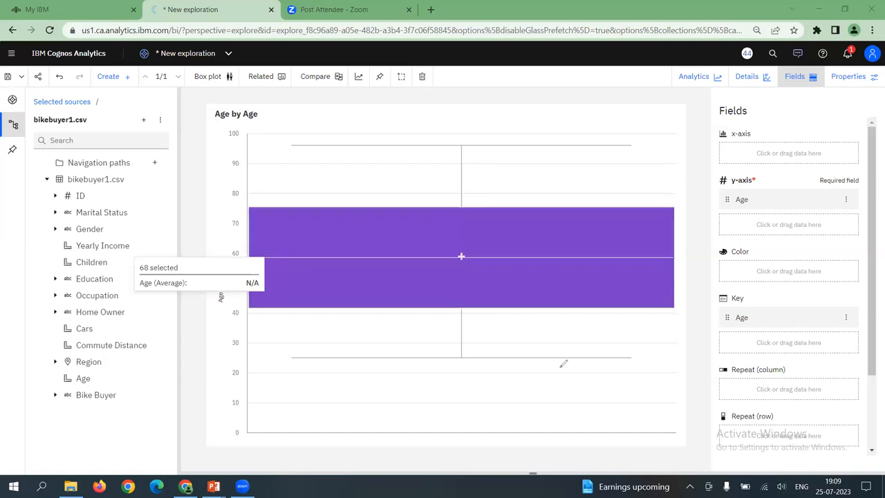
left_click_drag(654, 313, 673, 328)
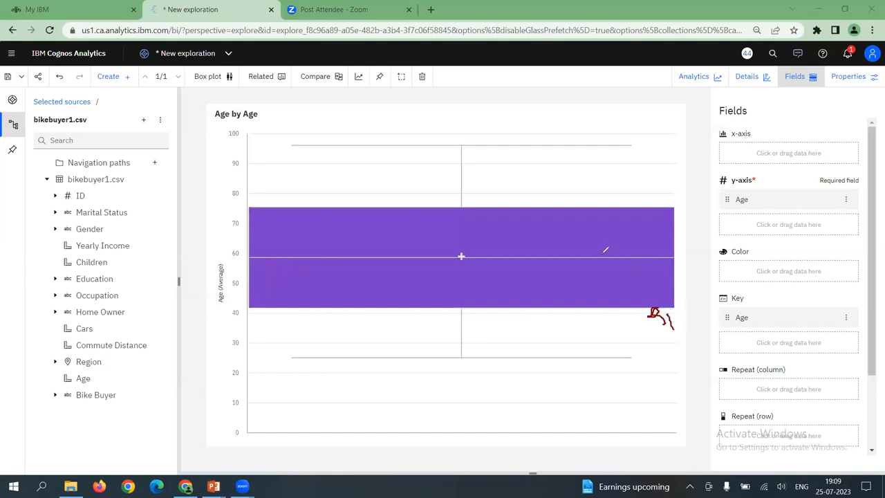
mouse_move(599, 251)
left_mouse_down()
mouse_move(590, 259)
mouse_move(637, 263)
left_mouse_up()
mouse_move(602, 198)
left_mouse_down()
mouse_move(596, 207)
mouse_move(636, 204)
mouse_move(621, 223)
left_mouse_up()
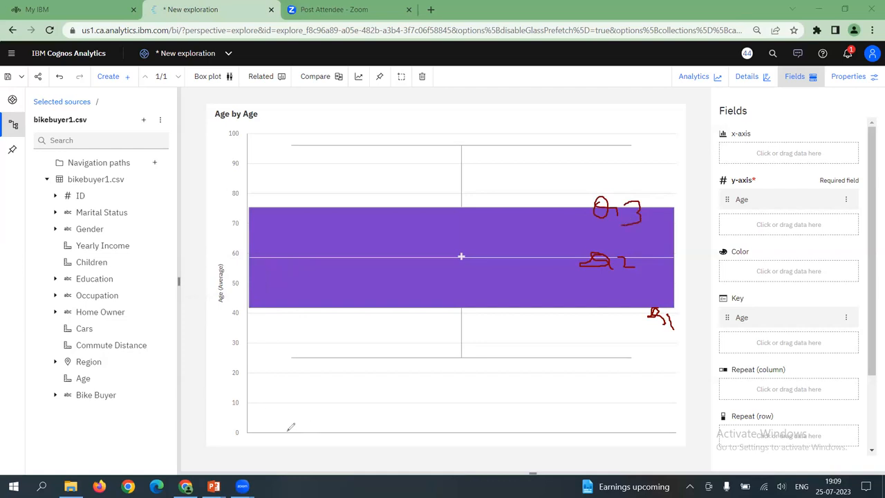
mouse_move(302, 451)
left_mouse_down()
mouse_move(304, 434)
mouse_move(315, 433)
mouse_move(315, 452)
mouse_move(335, 439)
mouse_move(370, 444)
left_mouse_up()
mouse_move(377, 122)
left_mouse_down()
mouse_move(390, 149)
mouse_move(428, 135)
mouse_move(435, 143)
mouse_move(445, 129)
mouse_move(440, 146)
left_mouse_up()
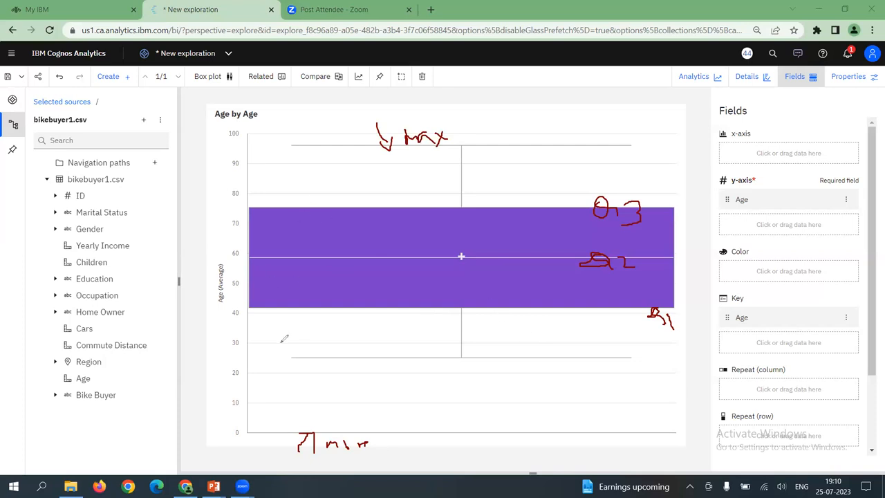
mouse_move(243, 207)
left_mouse_down()
mouse_move(231, 248)
mouse_move(249, 307)
left_mouse_up()
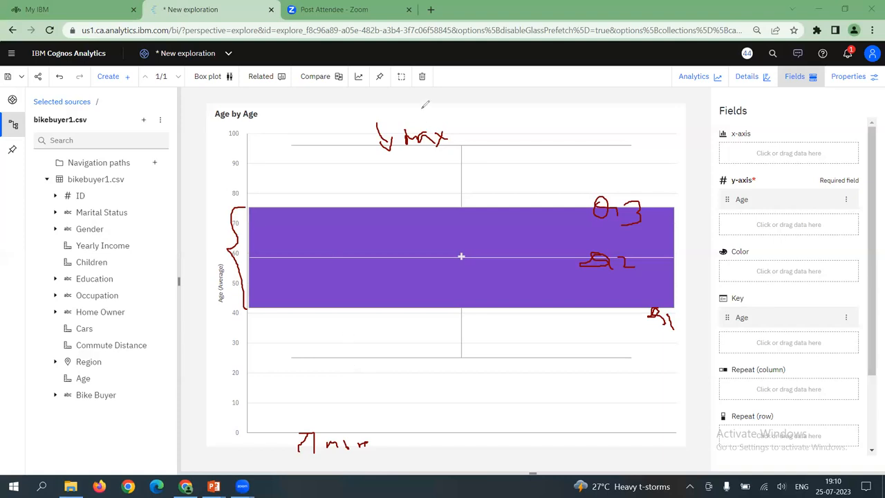
Erase the handwritten quartile, min and max labels and the bracket from the Age box plot
left_click(243, 198)
mouse_move(279, 436)
left_mouse_down()
mouse_move(364, 447)
mouse_move(684, 344)
mouse_move(630, 315)
mouse_move(603, 262)
mouse_move(615, 270)
mouse_move(598, 203)
left_mouse_up()
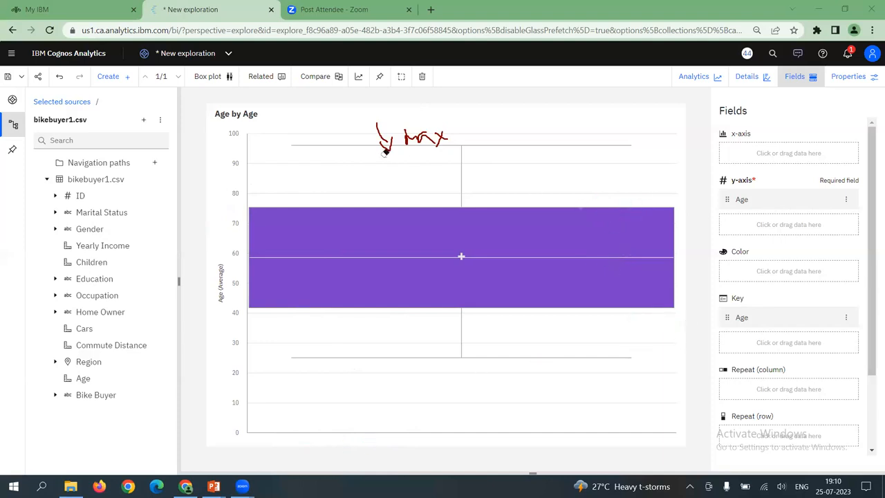
left_click_drag(401, 132, 377, 131)
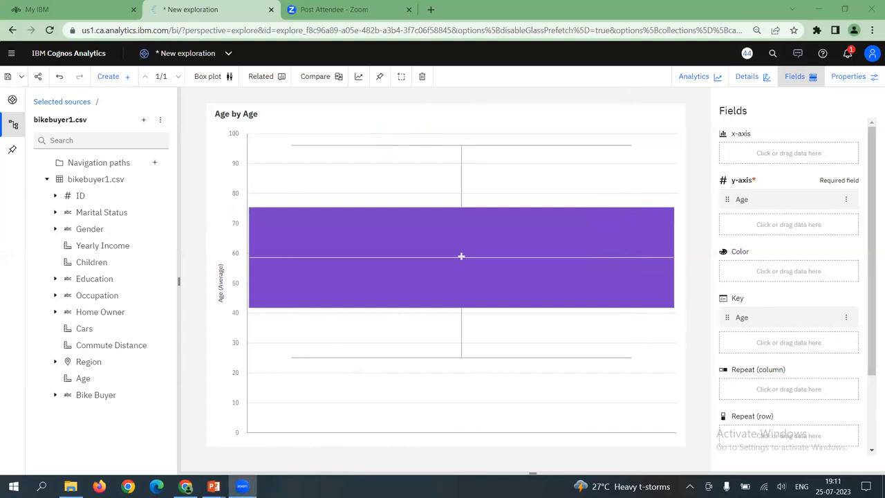
Switch to the Day-5-Dashboard-Report-Story presentation in PowerPoint, start its slide show and advance to the first bullet of the Dashboards slide
mouse_move(214, 486)
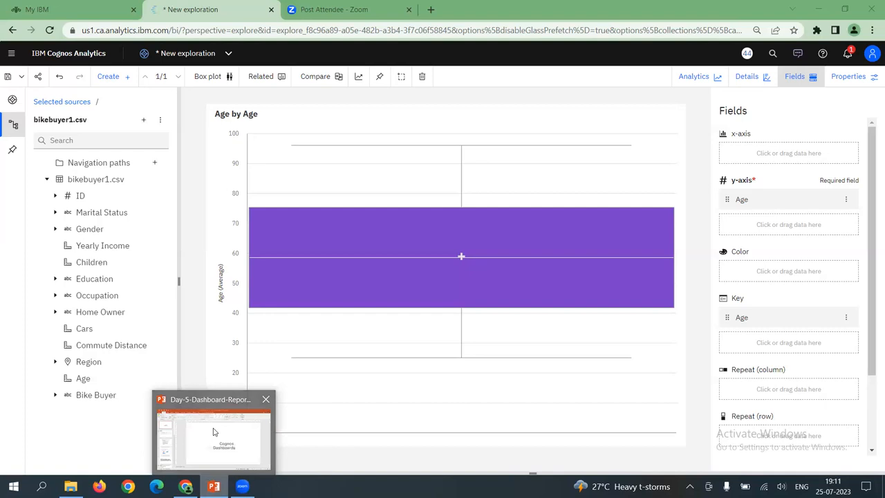
left_click(214, 432)
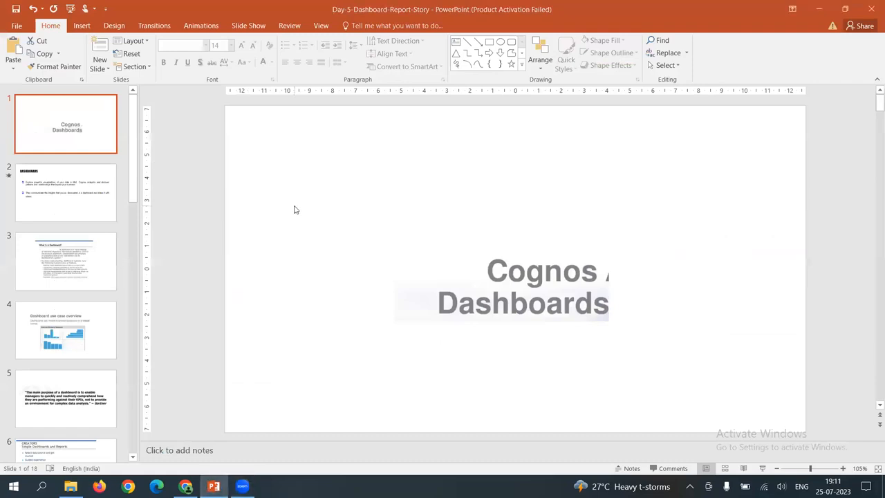
key("F5")
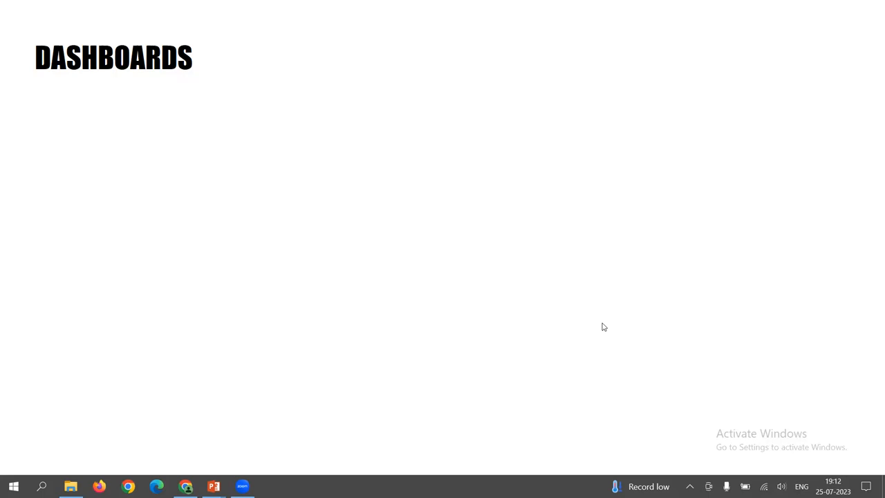
left_click(375, 131)
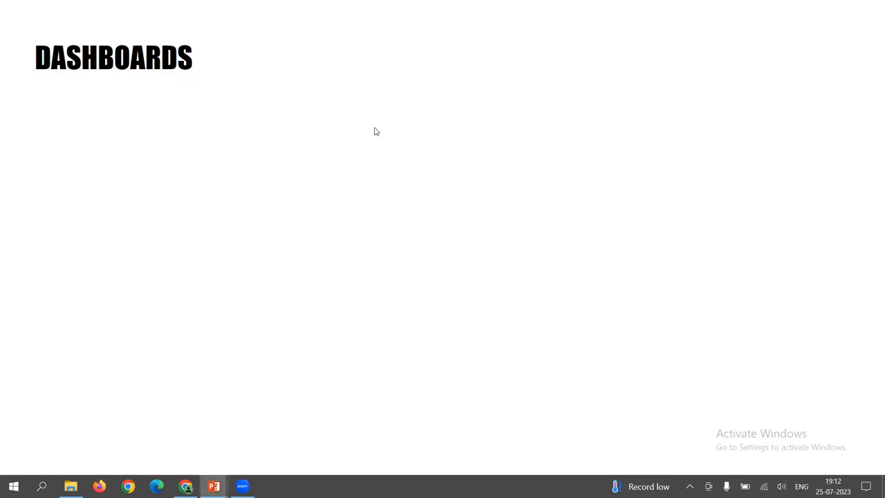
left_click(375, 132)
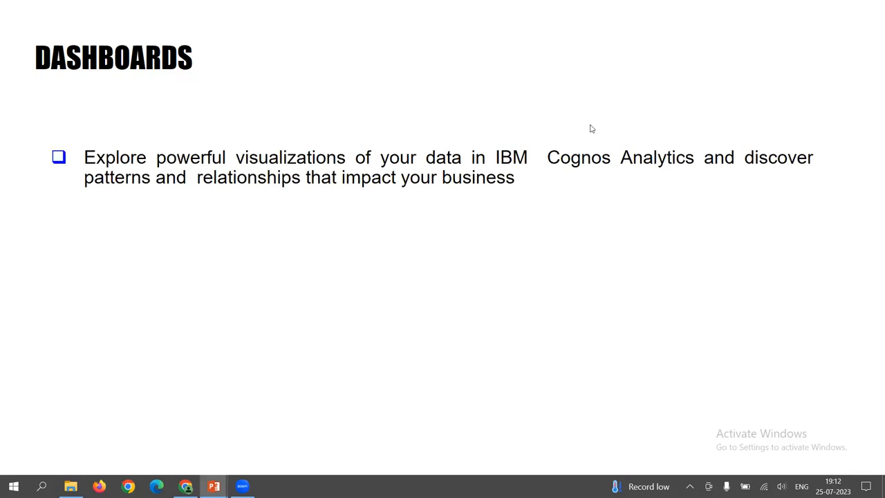
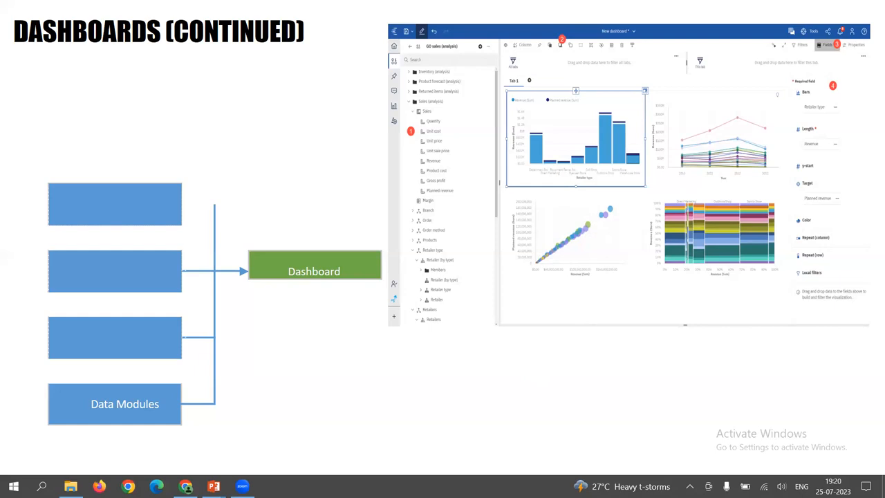
End the slide show, switch to Cognos Analytics in Chrome and start a new dashboard
key("Escape")
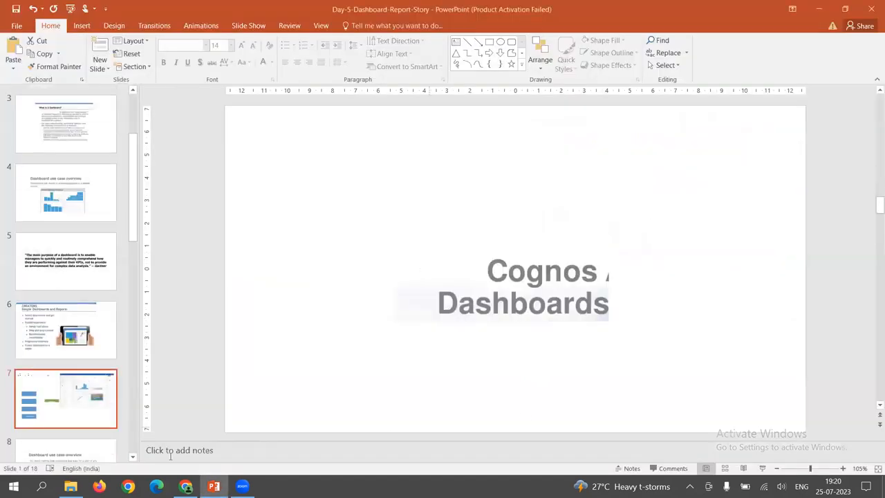
left_click(185, 486)
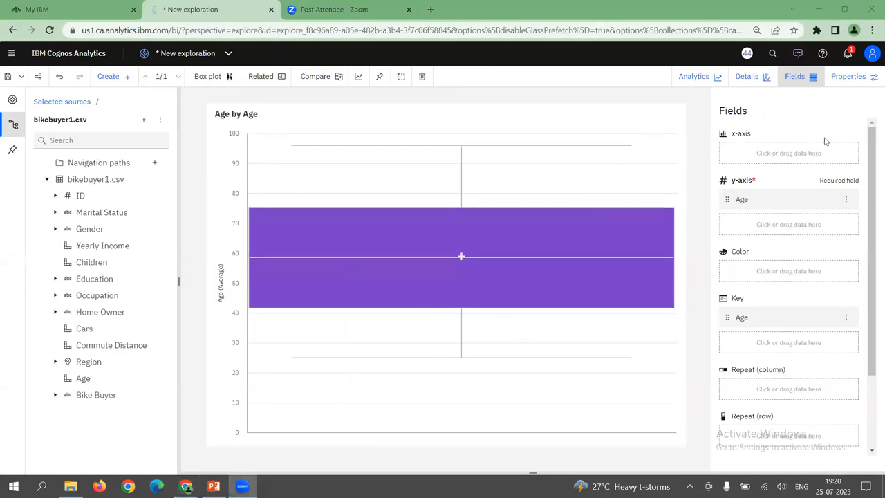
left_click(11, 53)
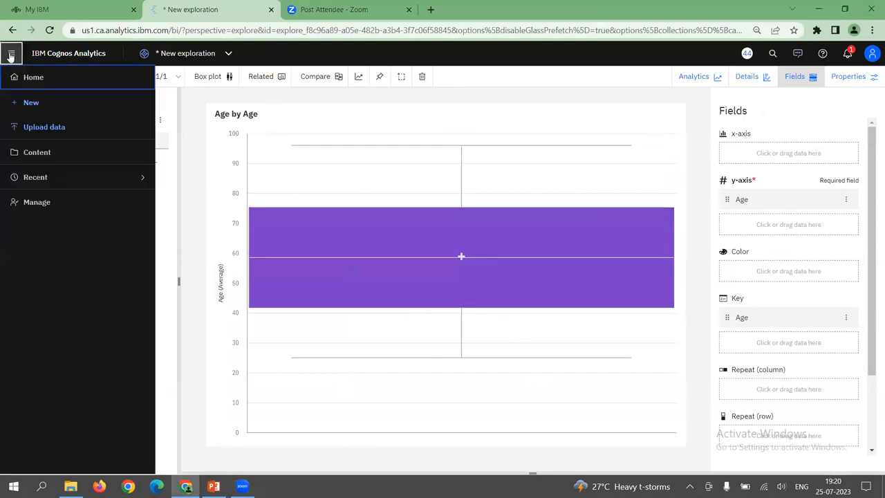
left_click(31, 102)
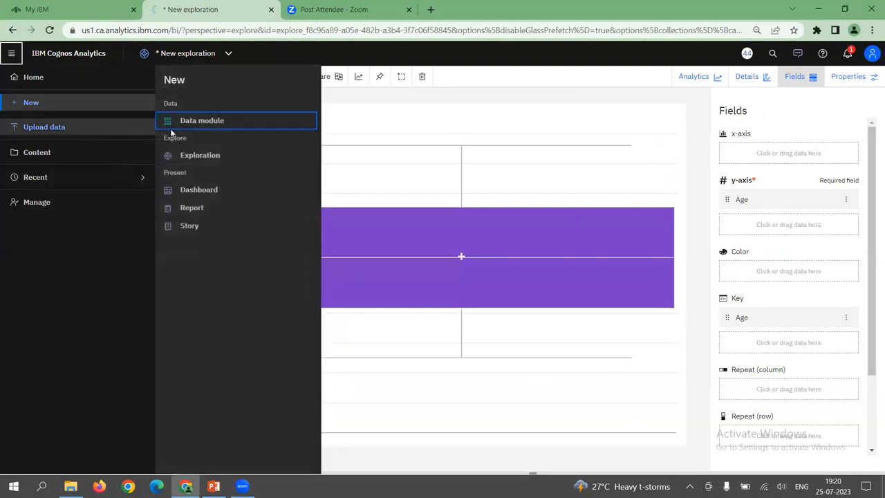
left_click(185, 195)
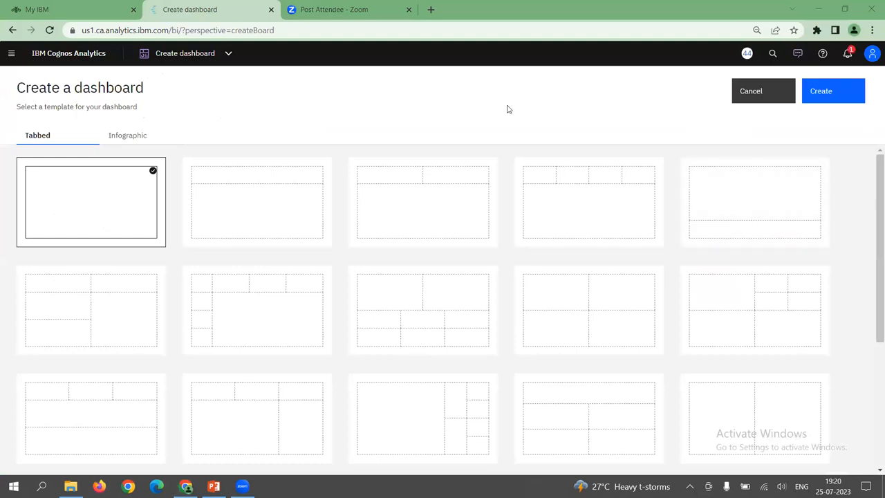
Review the item types that can be newly created, including Dashboard, and return to the template selection
left_click(11, 53)
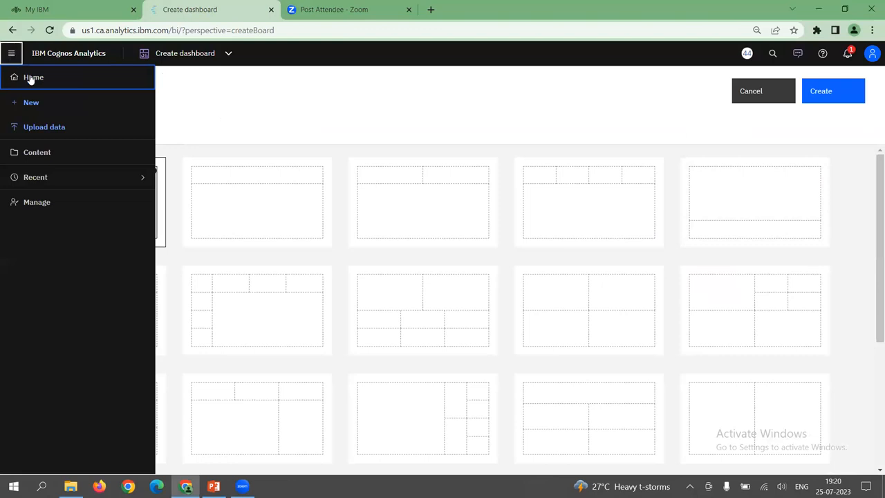
left_click(43, 104)
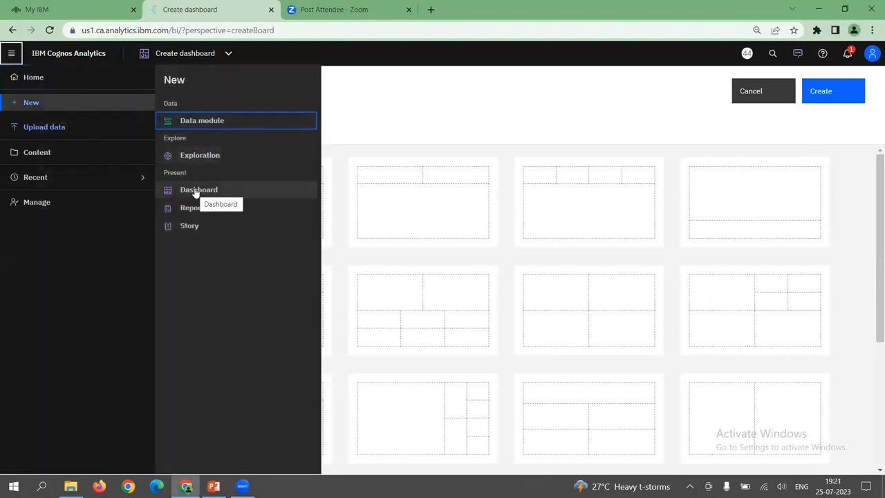
left_click(446, 105)
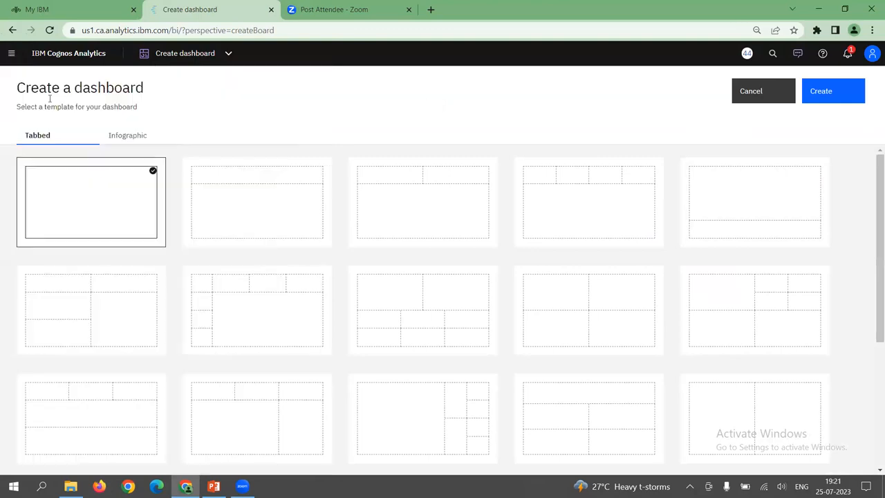
Go to My content and create an exploration from bikebuyer1.csv
left_click(11, 53)
left_click(46, 152)
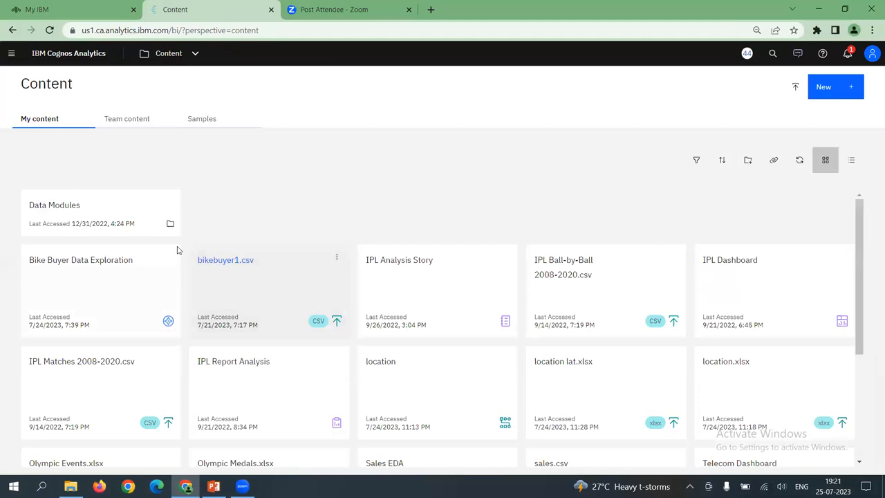
left_click(41, 122)
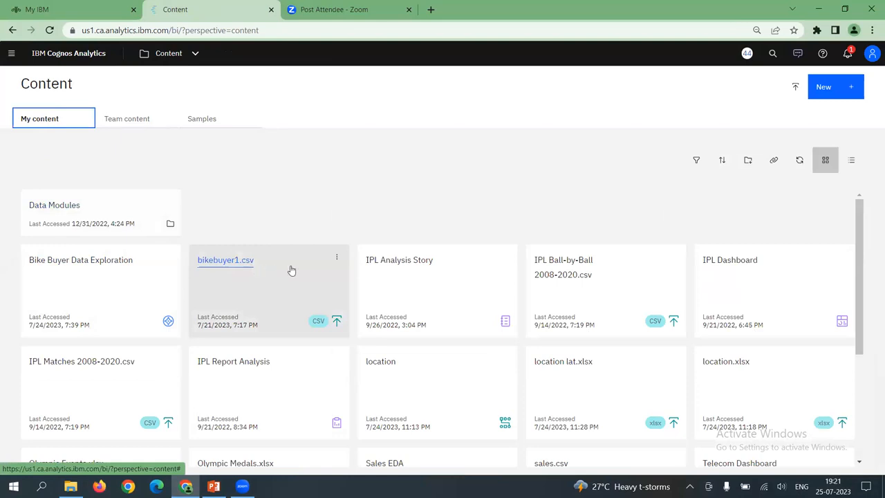
left_click(337, 259)
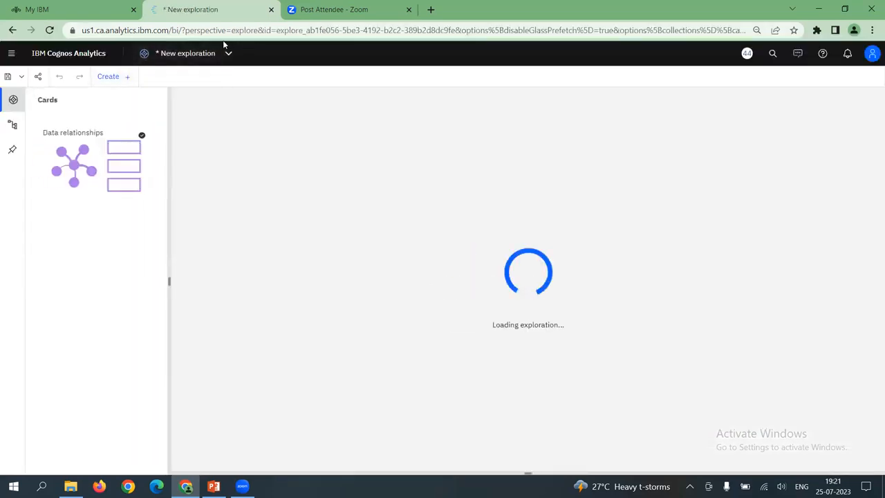
Return to the content library and view the actions offered for bikebuyer1.csv
left_click(12, 56)
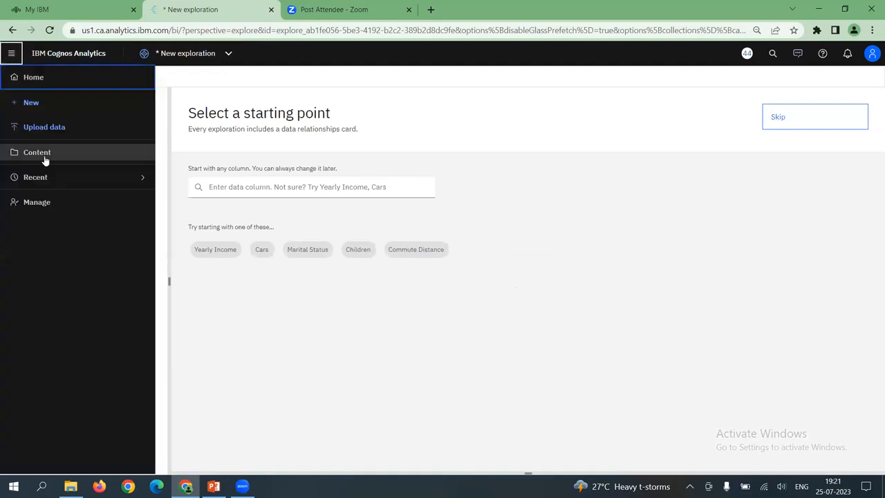
left_click(42, 152)
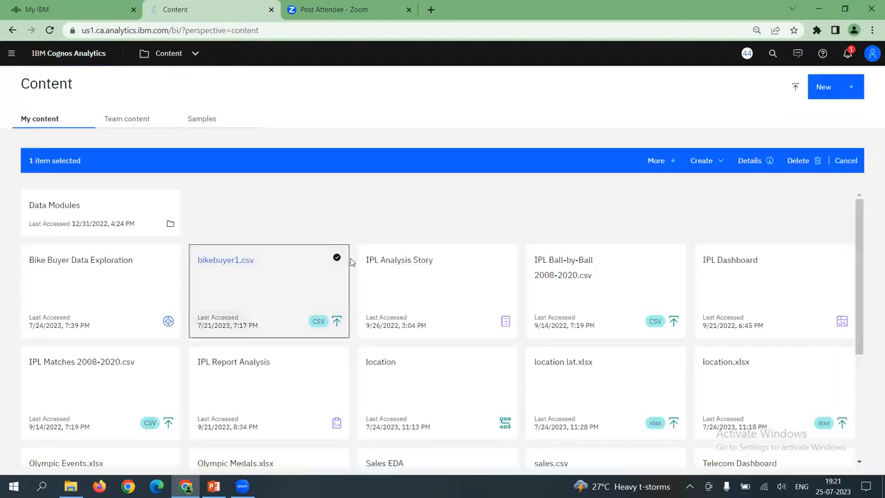
left_click(335, 257)
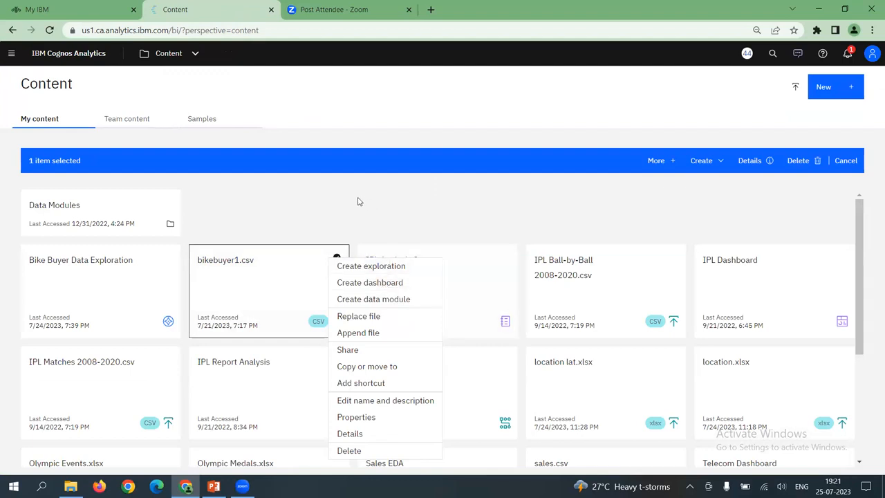
left_click(130, 174)
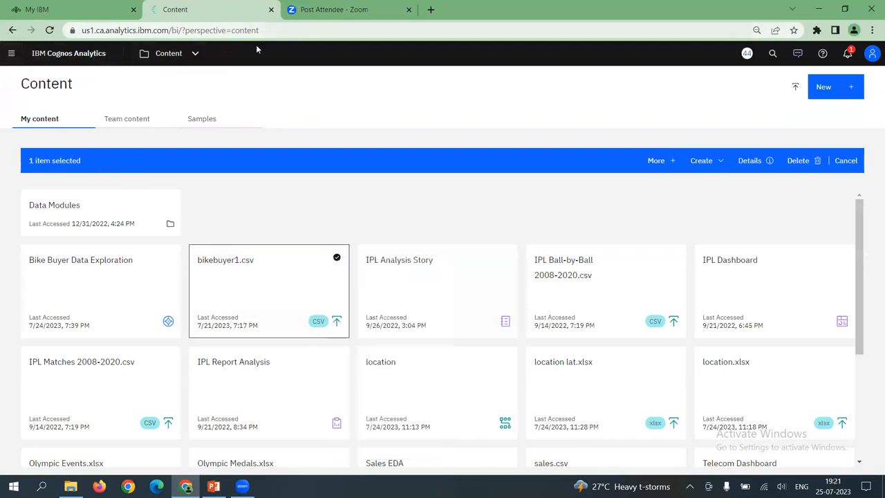
Switch back to the open Create dashboard page and look through its tabbed templates
left_click(193, 56)
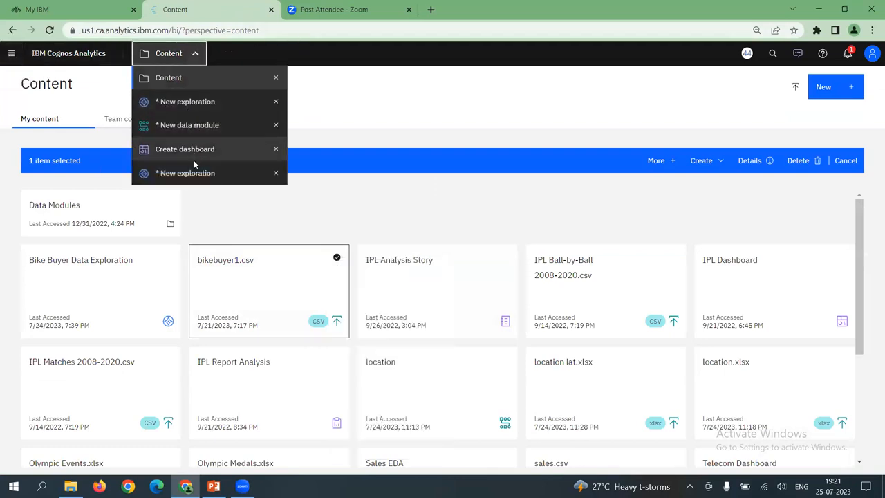
left_click(190, 151)
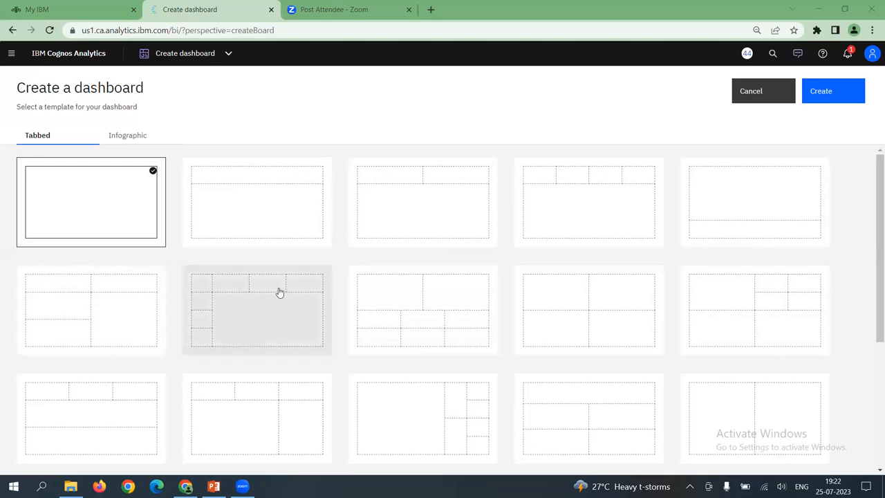
scroll(426, 367, "down", 3)
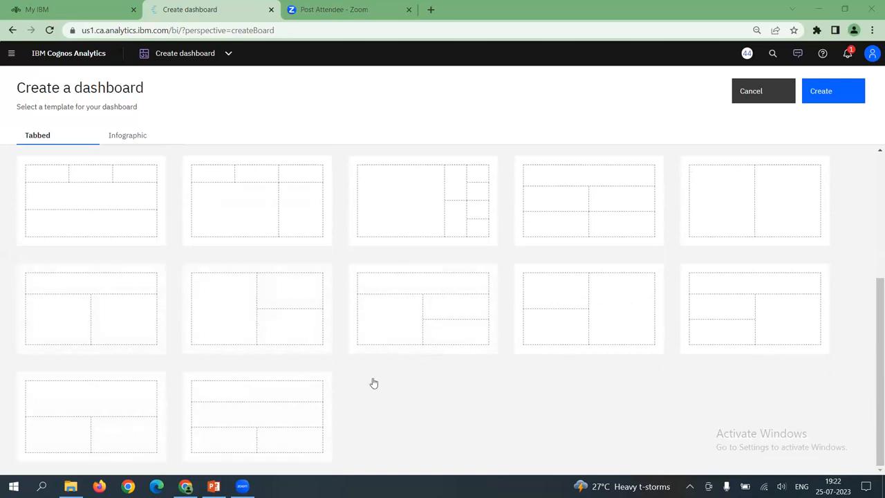
scroll(372, 384, "up", 3)
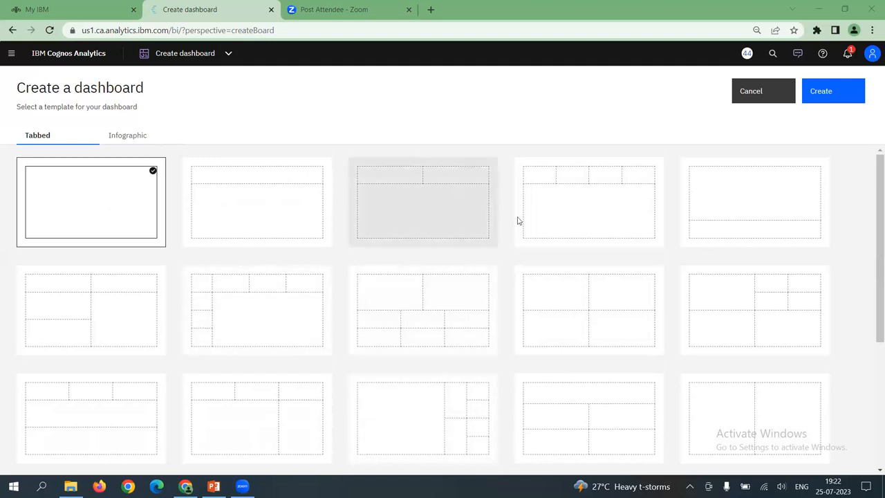
Compare the infographic templates, and create the dashboard from the tabbed five-panel template with two top panels, two stacked at left and one large at right
left_click(82, 327)
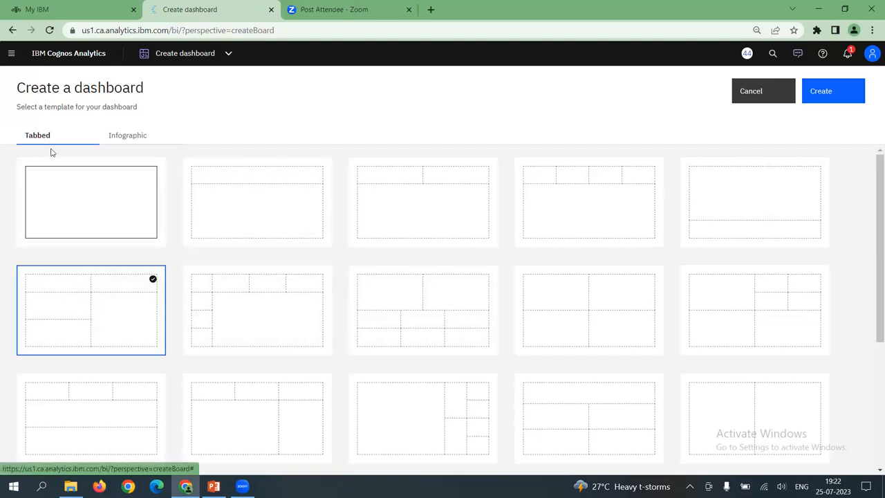
left_click(126, 139)
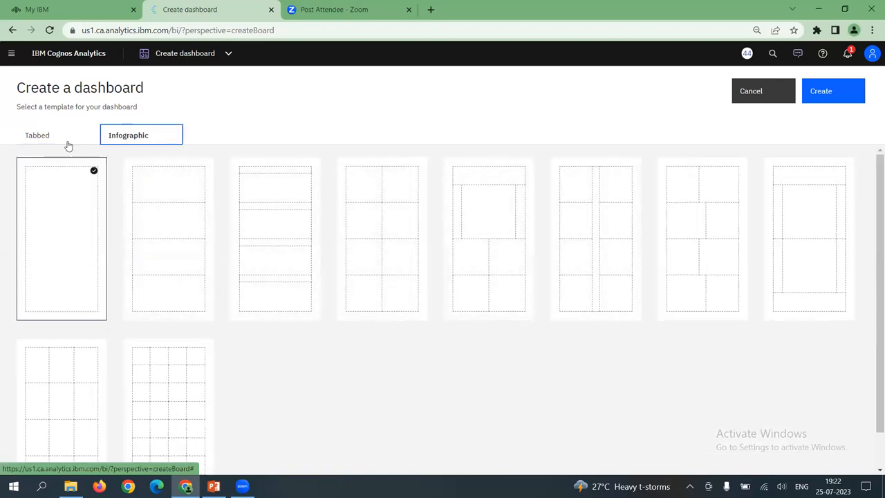
left_click(43, 138)
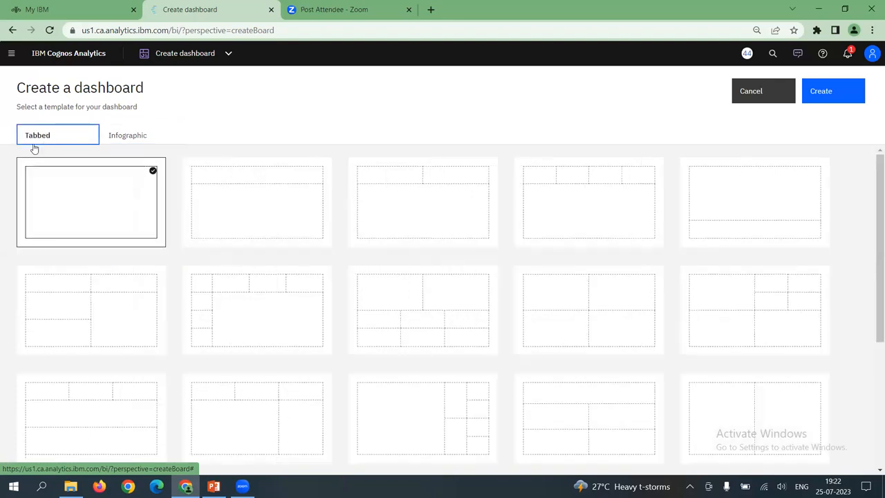
left_click(80, 305)
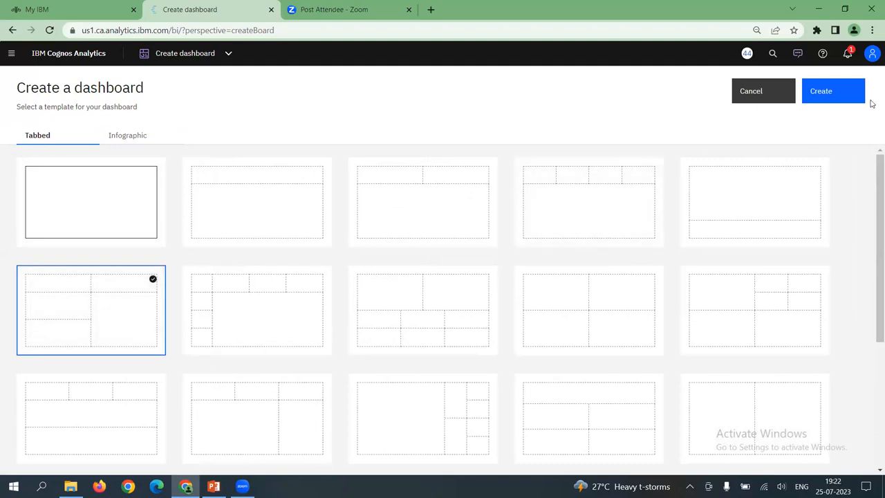
left_click(832, 98)
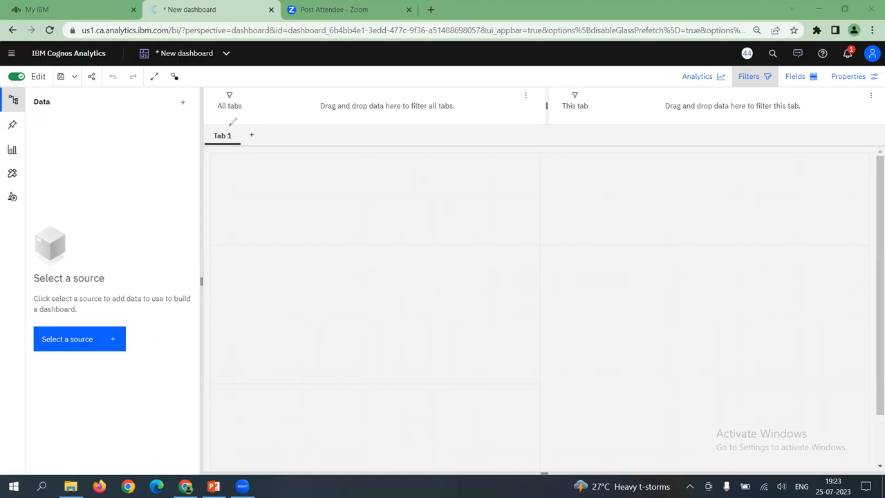
Circle the add-source and Select a source controls by hand, and clear the marks
mouse_move(179, 93)
left_mouse_down()
mouse_move(168, 105)
mouse_move(196, 105)
mouse_move(174, 90)
left_mouse_up()
mouse_move(29, 318)
left_mouse_down()
mouse_move(96, 315)
mouse_move(144, 362)
mouse_move(25, 342)
mouse_move(47, 314)
left_mouse_up()
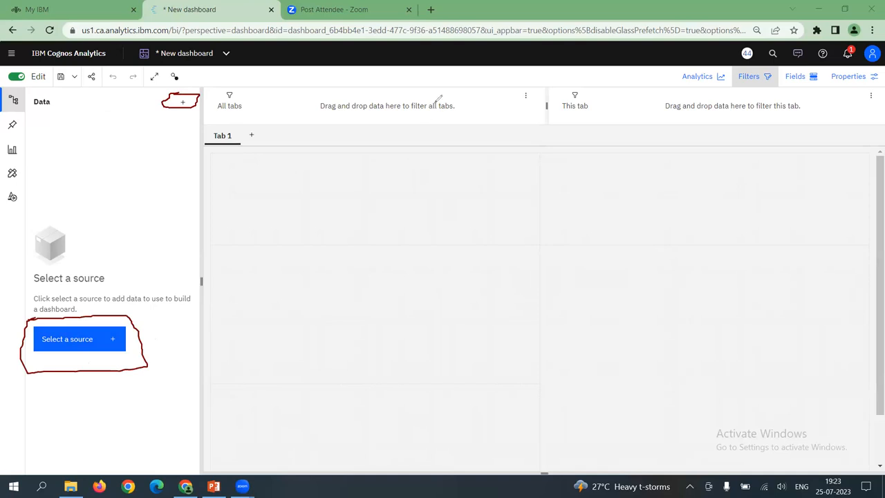
left_click(78, 338)
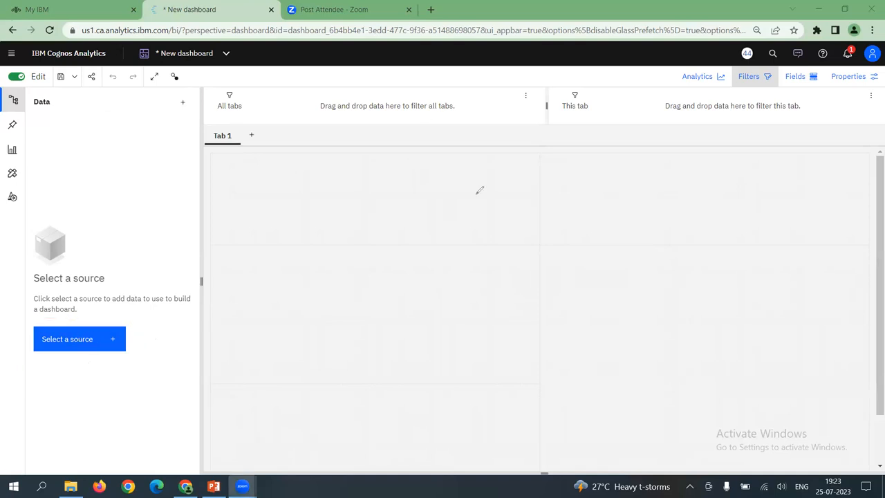
Add bikebuyer1.csv from My content as the dashboard's data source
left_click(48, 340)
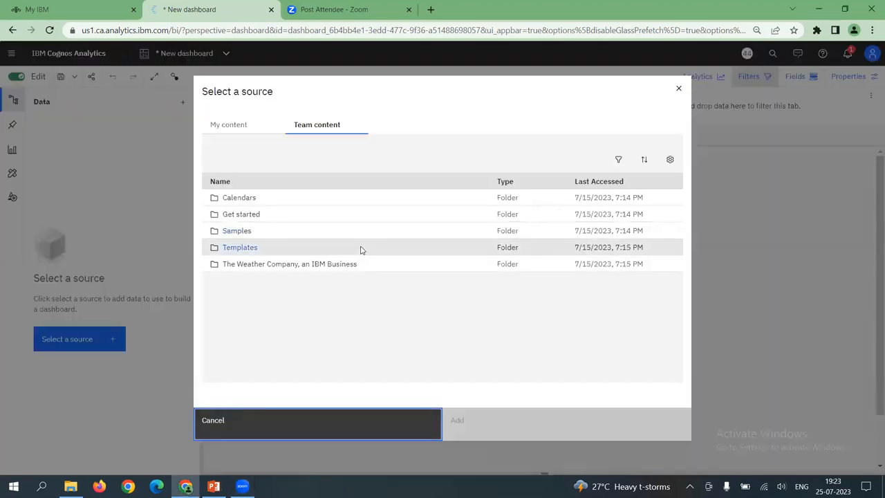
left_click(225, 129)
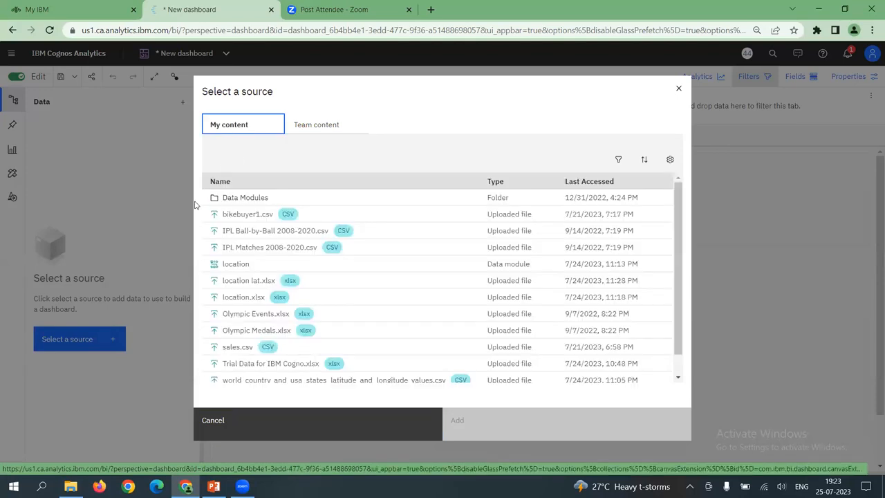
left_click(242, 216)
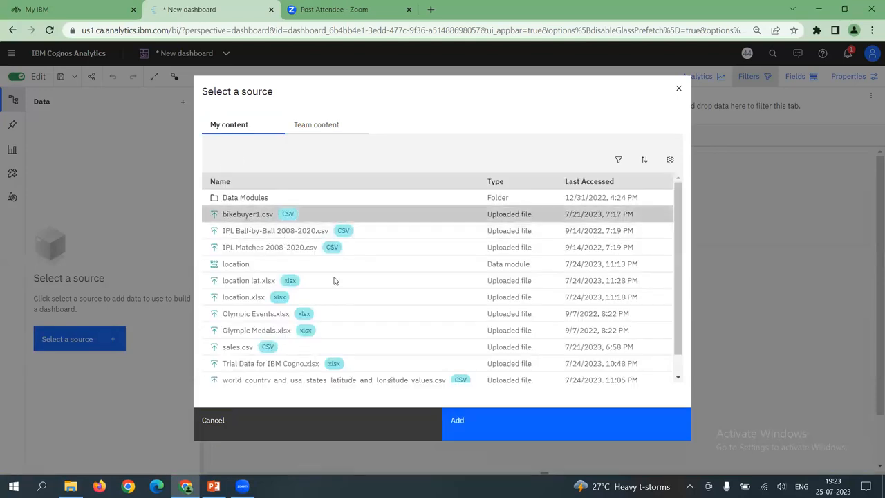
left_click(460, 423)
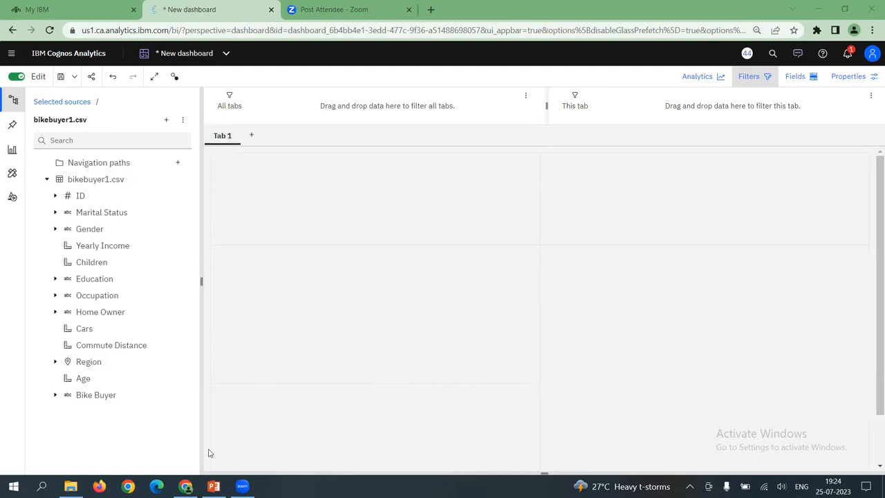
Circle the sources, pins, visualizations and remaining side icons by hand, and clear the marks
mouse_move(13, 135)
left_mouse_down()
mouse_move(4, 136)
mouse_move(4, 159)
mouse_move(21, 160)
mouse_move(27, 137)
mouse_move(11, 133)
left_mouse_up()
mouse_move(2, 123)
left_mouse_down()
mouse_move(18, 121)
mouse_move(4, 131)
left_mouse_up()
mouse_move(6, 90)
left_mouse_down()
mouse_move(24, 101)
mouse_move(13, 112)
mouse_move(9, 98)
left_mouse_up()
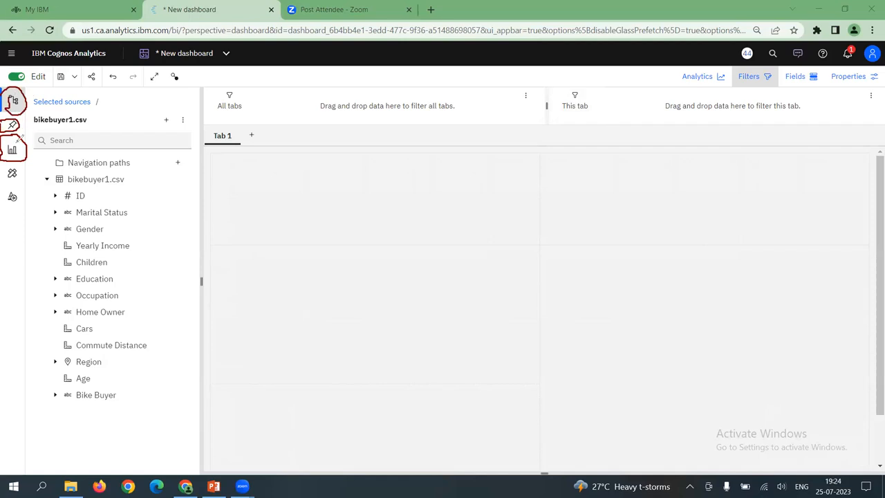
mouse_move(1, 163)
left_mouse_down()
mouse_move(14, 163)
mouse_move(18, 207)
mouse_move(3, 179)
mouse_move(8, 163)
left_mouse_up()
mouse_move(21, 178)
left_mouse_down()
mouse_move(18, 105)
mouse_move(26, 105)
left_mouse_up()
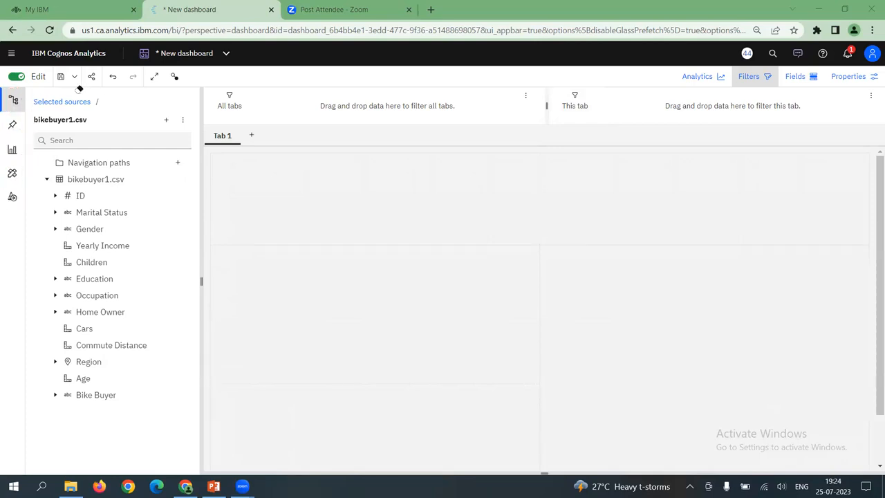
Browse the list of system visualizations available for the dashboard, from Area onward, and return to its start
left_click(13, 151)
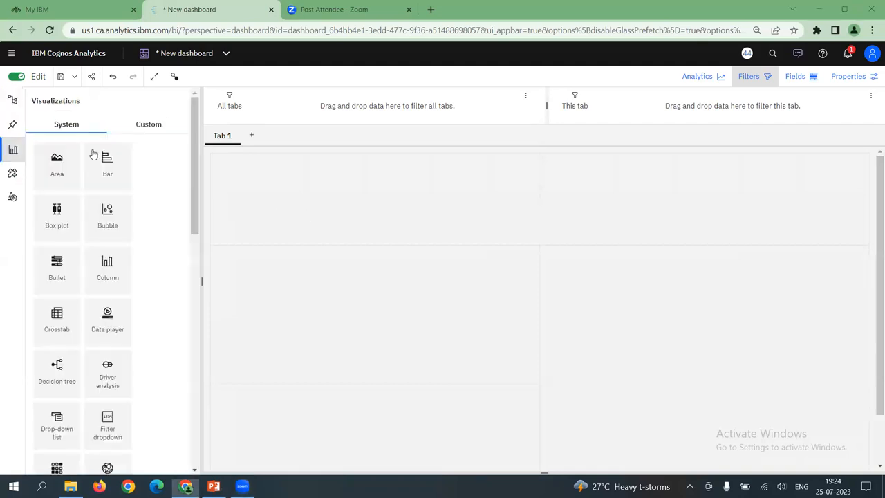
left_click_drag(194, 228, 196, 192)
scroll(203, 280, "down", 3)
scroll(203, 283, "down", 5)
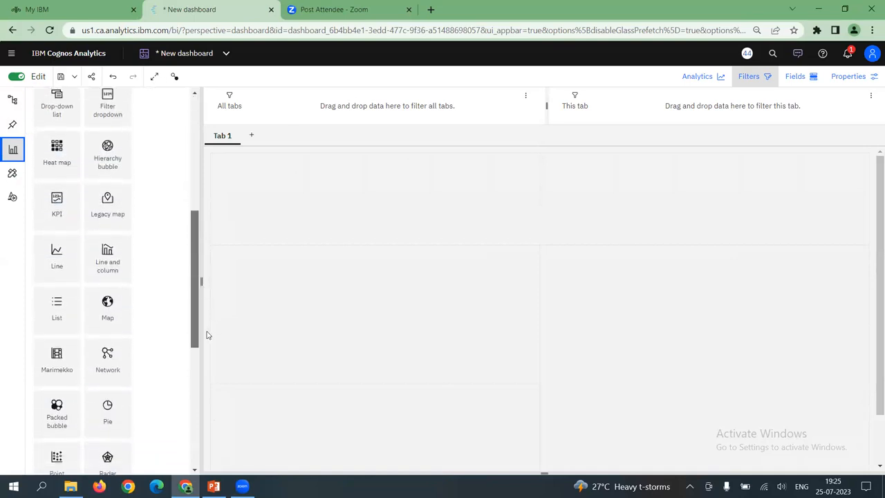
left_click_drag(210, 370, 245, 211)
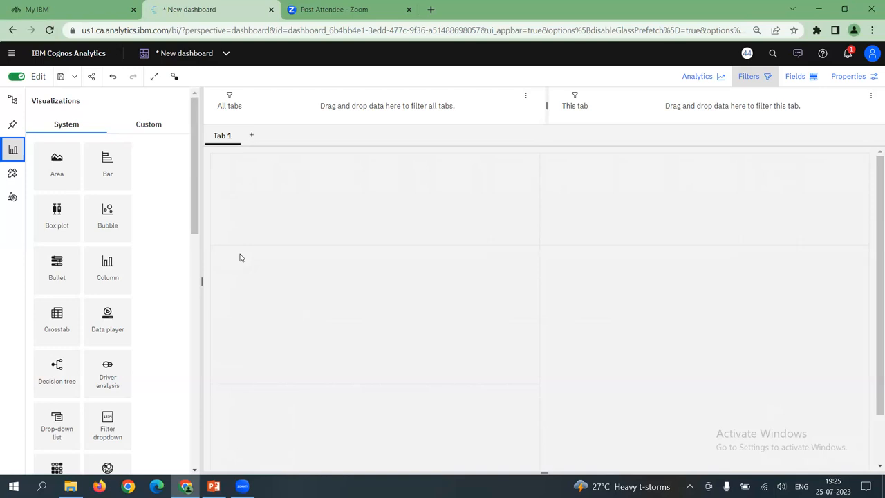
Add a stacked column visualization to the upper-left area of the Tab 1 canvas
scroll(198, 248, "down", 1)
left_click_drag(199, 248, 231, 425)
left_click_drag(42, 373, 231, 193)
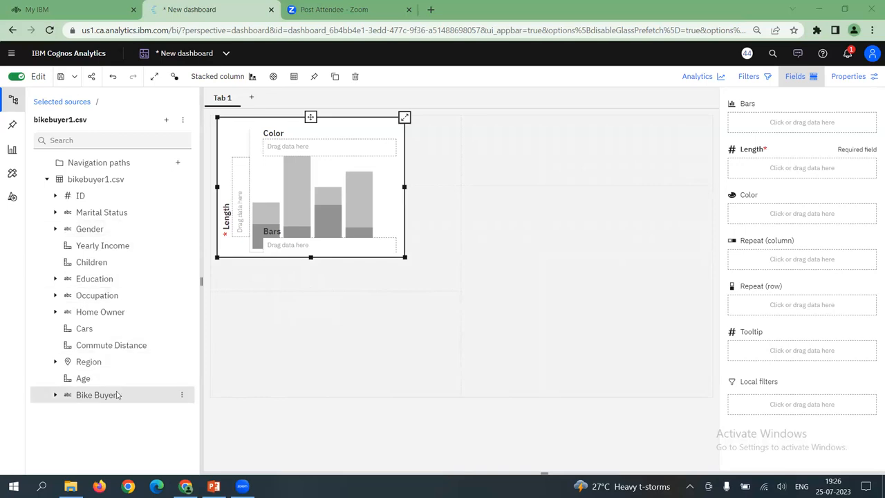
Assign Bike Buyer to the stacked column chart's bars and Gender to its length, summarized by Count
left_click_drag(104, 399, 740, 119)
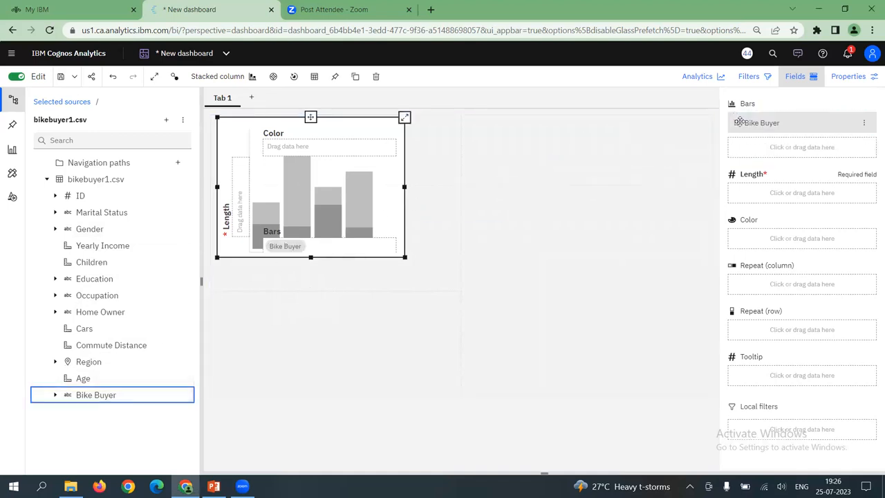
left_click_drag(93, 228, 769, 190)
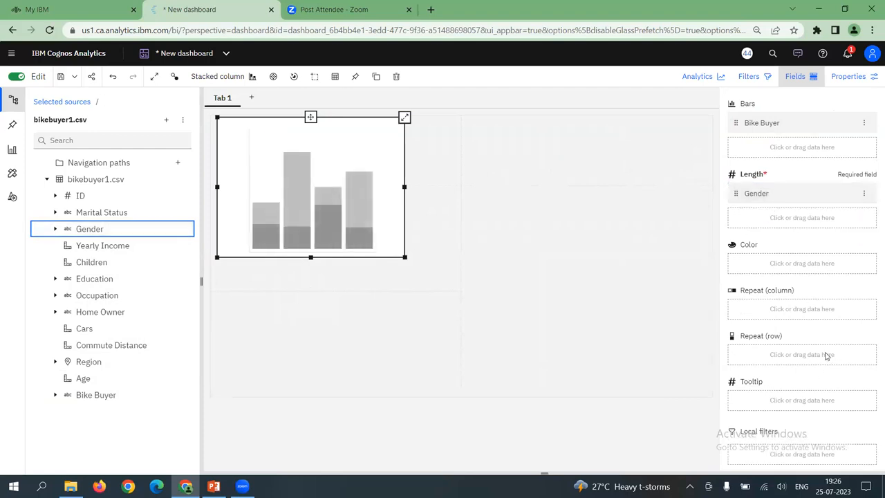
left_click(863, 194)
mouse_move(841, 270)
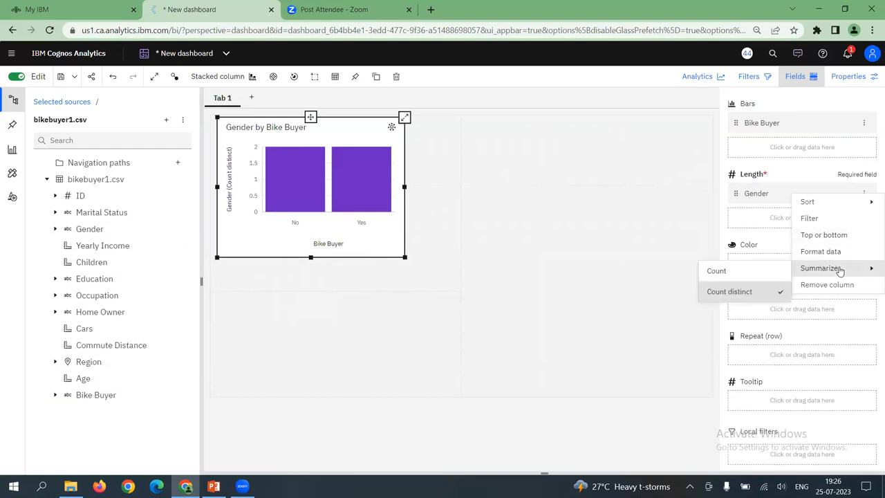
left_click(724, 276)
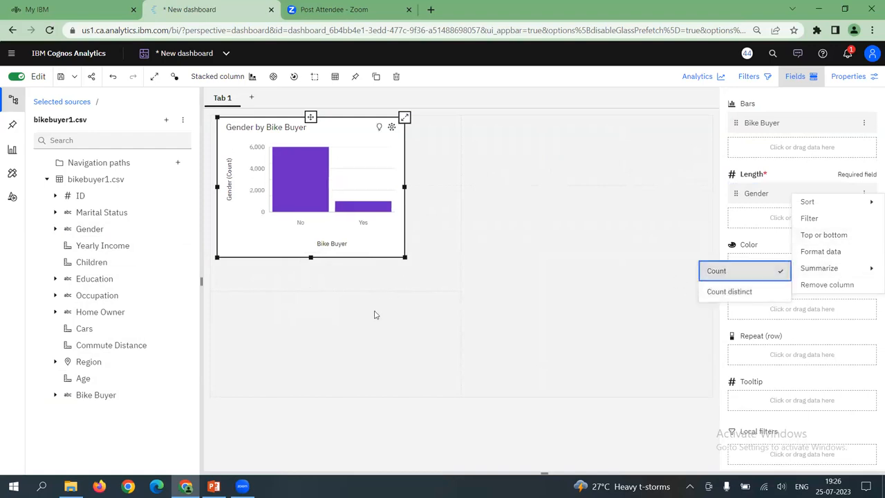
left_click(136, 348)
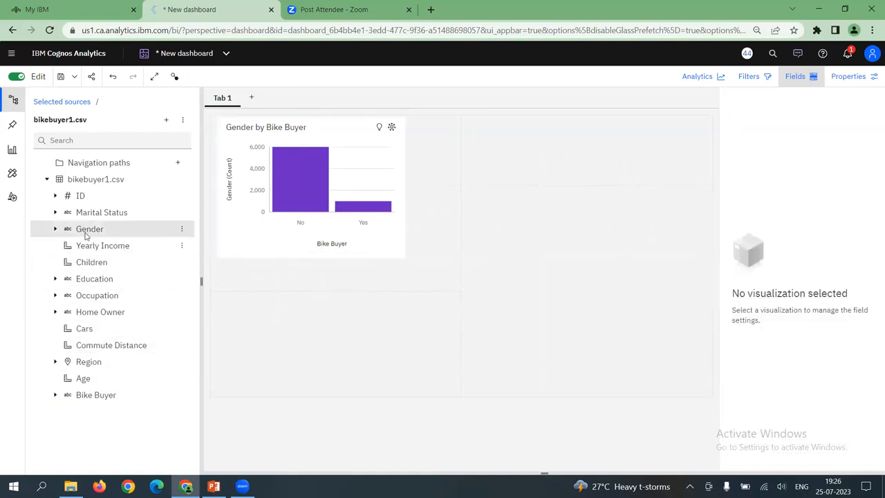
Try coloring the Gender by Bike Buyer chart by Bike Buyer, and undo back to the empty stacked column chart
left_click_drag(110, 395, 421, 132)
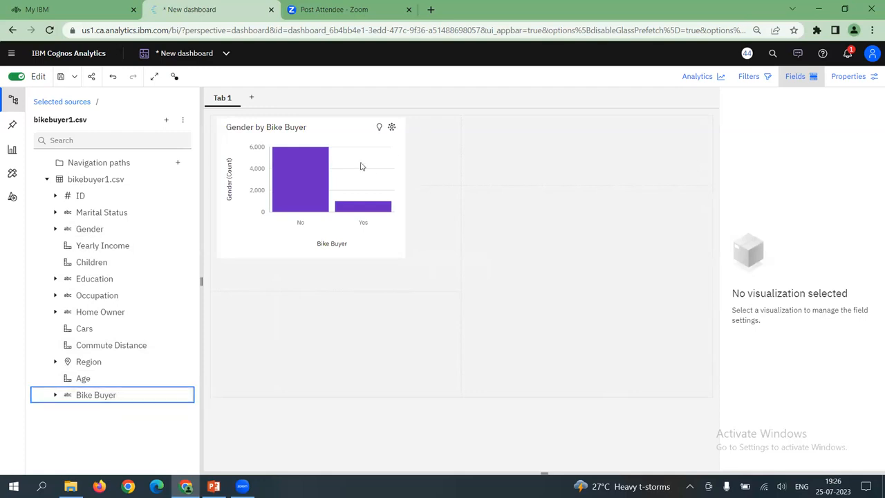
left_click(377, 173)
left_click_drag(300, 374, 747, 259)
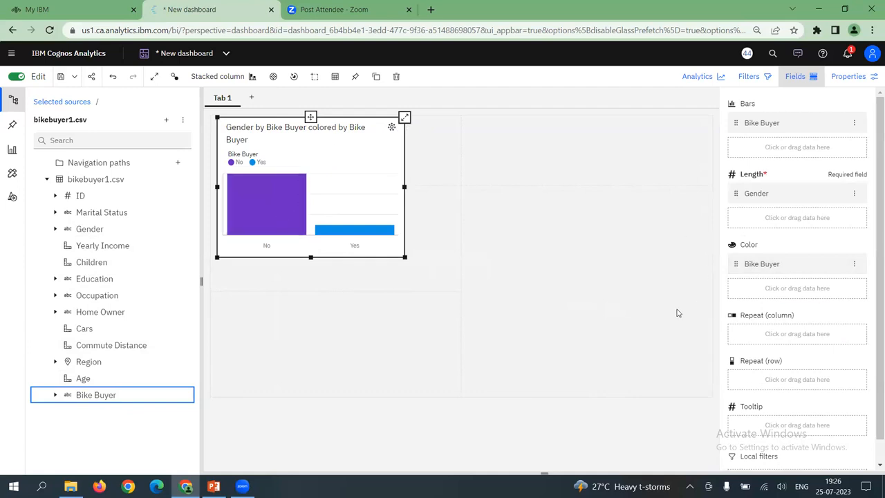
key("ctrl+z")
key("ctrl+z")
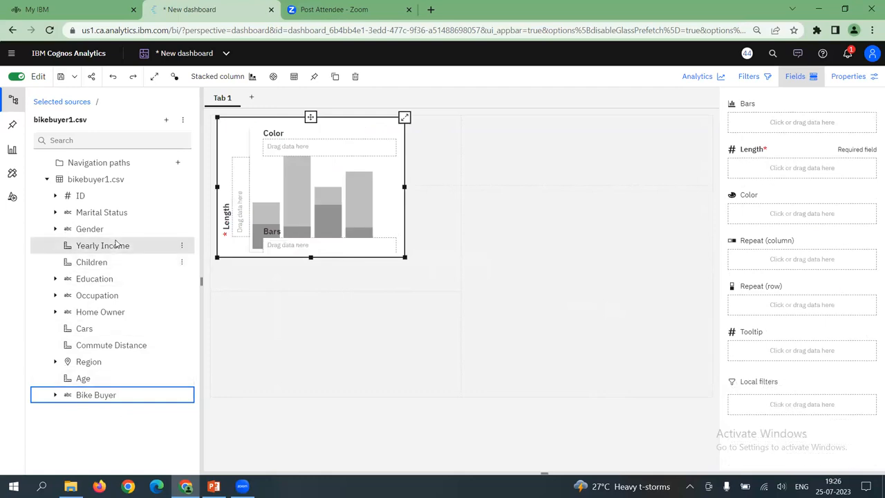
Assign Gender to the stacked column chart's bars and Bike Buyer to its length, summarized by Count
left_click_drag(90, 229, 771, 118)
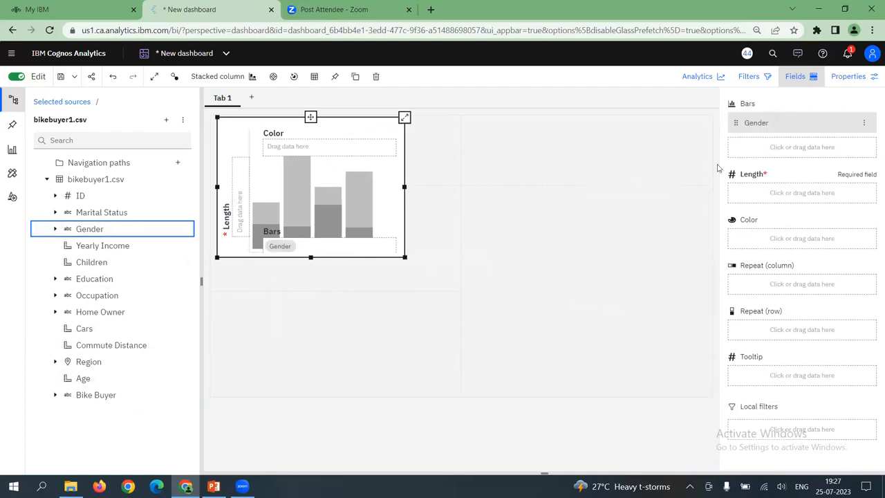
left_click_drag(95, 394, 775, 186)
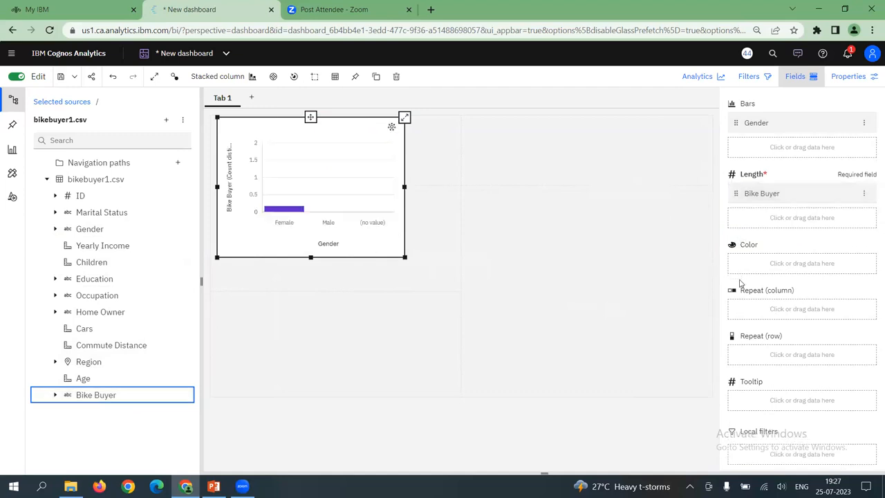
left_click(863, 195)
mouse_move(830, 268)
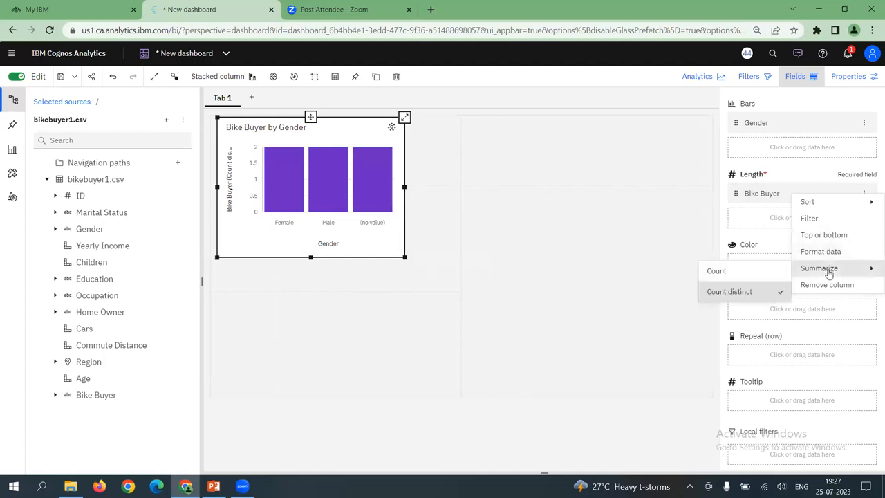
left_click(726, 276)
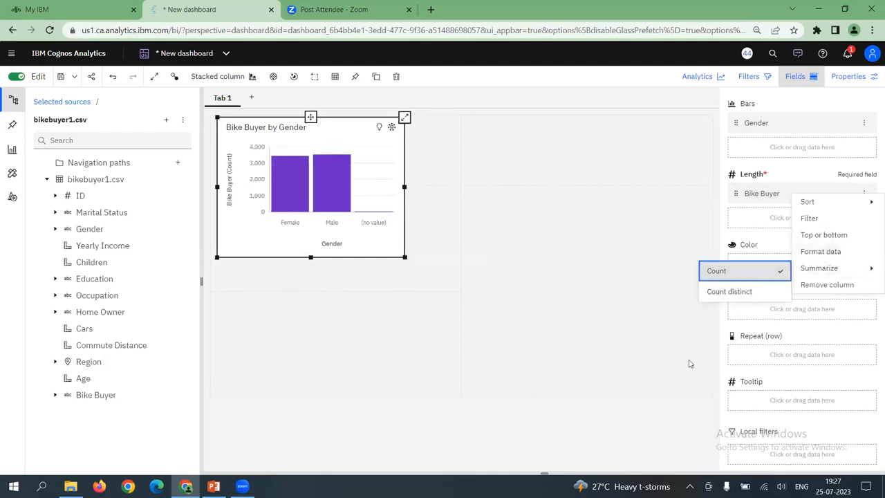
left_click(300, 276)
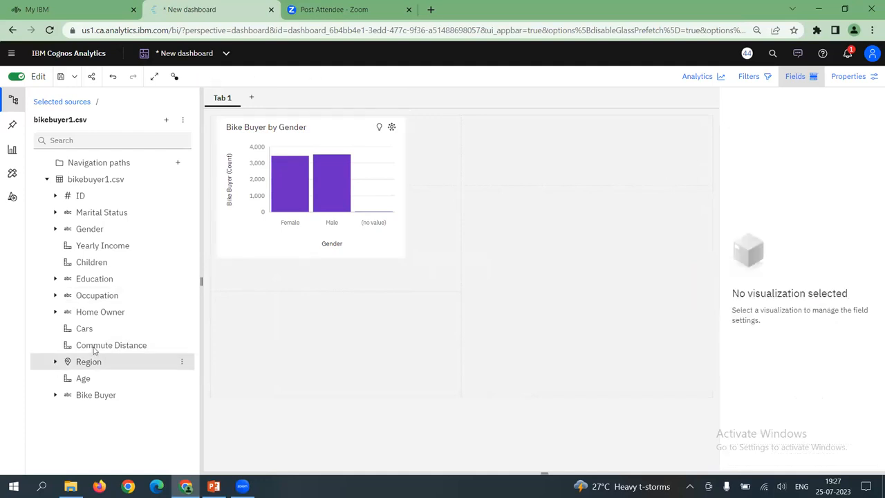
Add a separate Bike Buyer table to the canvas and color the Bike Buyer by Gender chart by Bike Buyer
left_click_drag(155, 394, 381, 172)
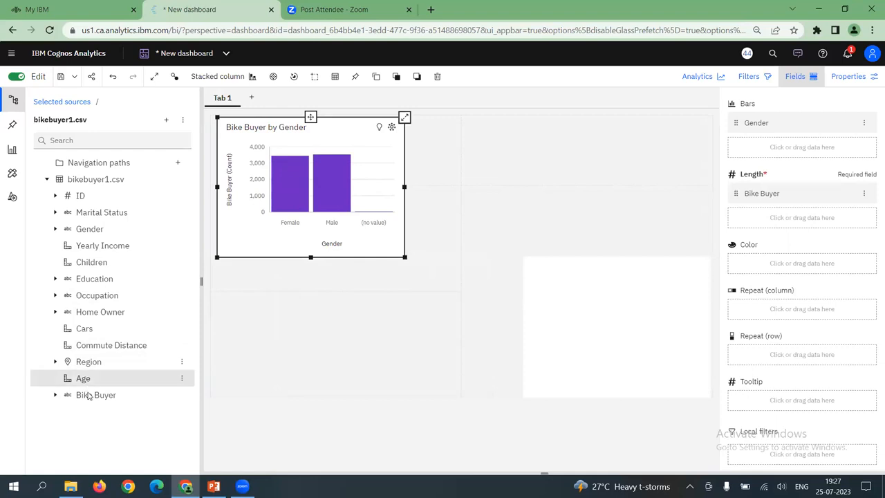
left_click_drag(125, 392, 747, 260)
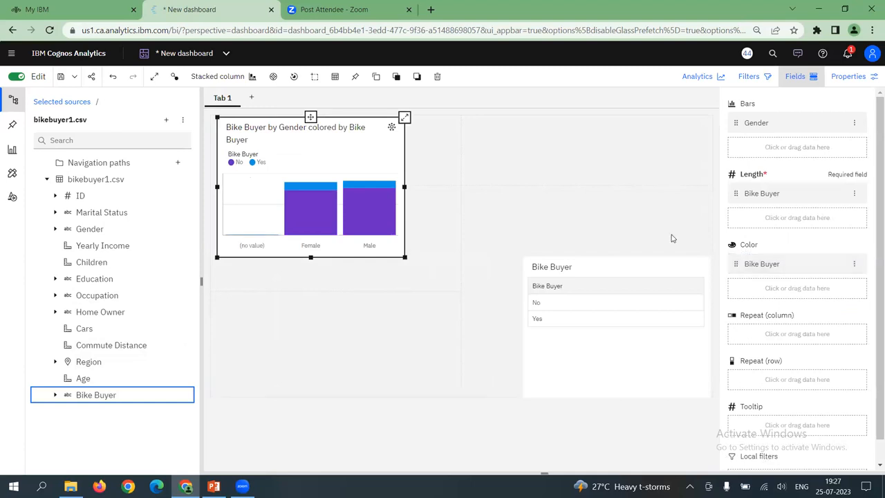
Enlarge the Bike Buyer by Gender chart slightly on the canvas and deselect it
left_click_drag(405, 257, 426, 285)
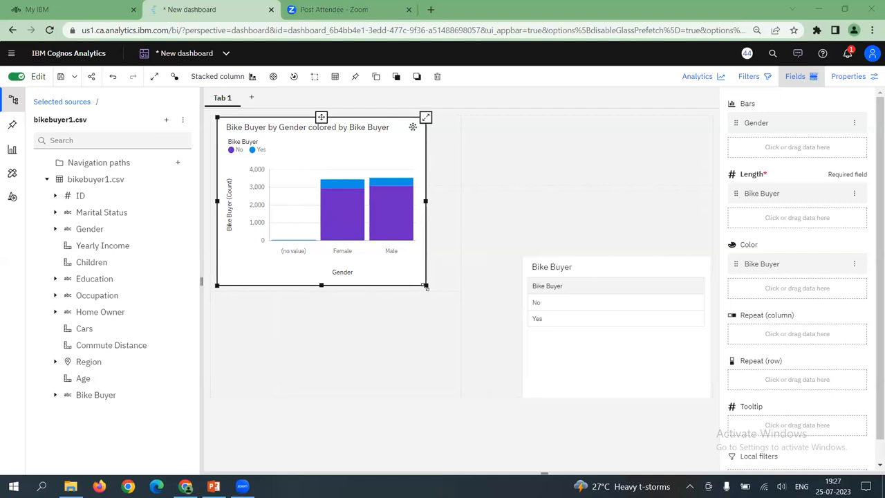
left_click_drag(426, 286, 417, 276)
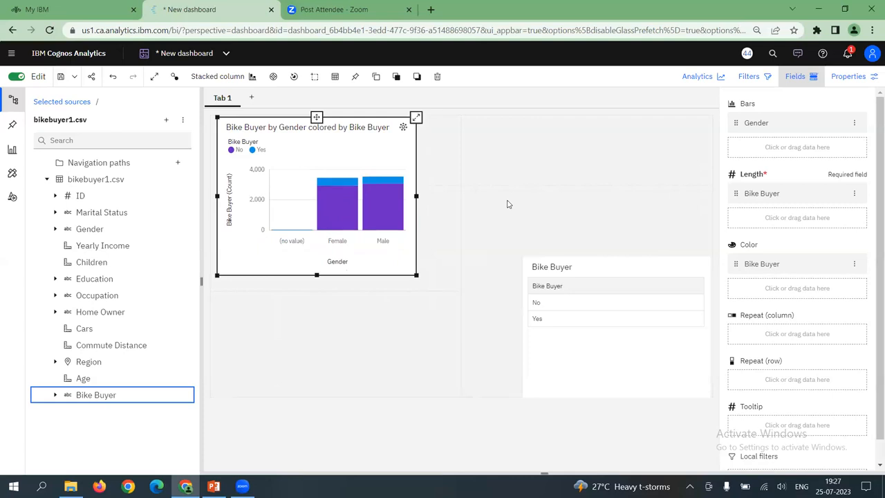
left_click(462, 150)
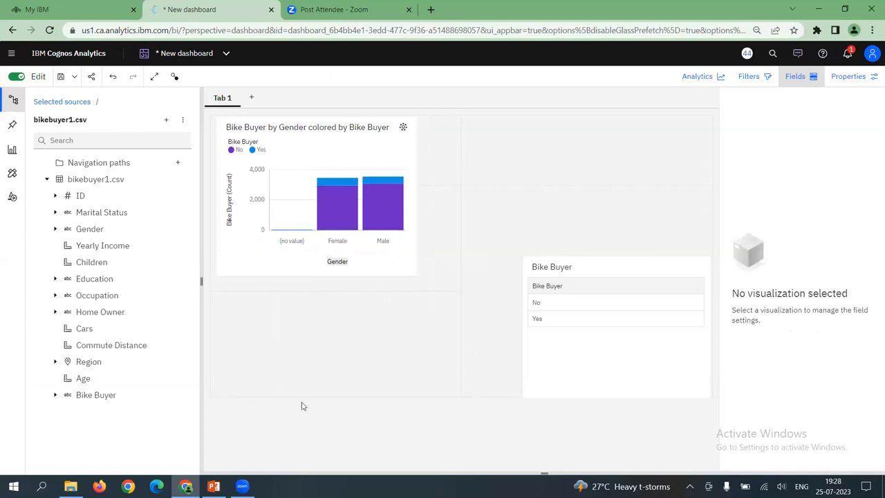
Open the visualization properties of the Bike Buyer by Gender chart and examine its legend, legend title and label settings
left_click(256, 128)
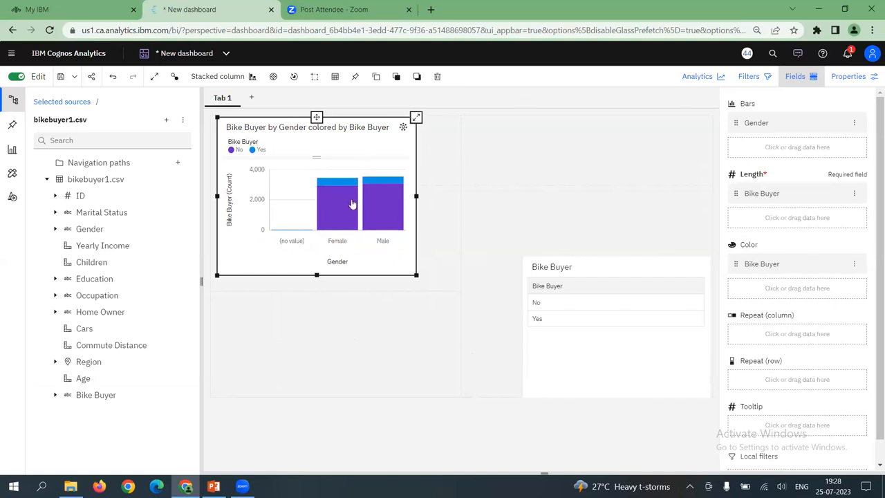
left_click(842, 82)
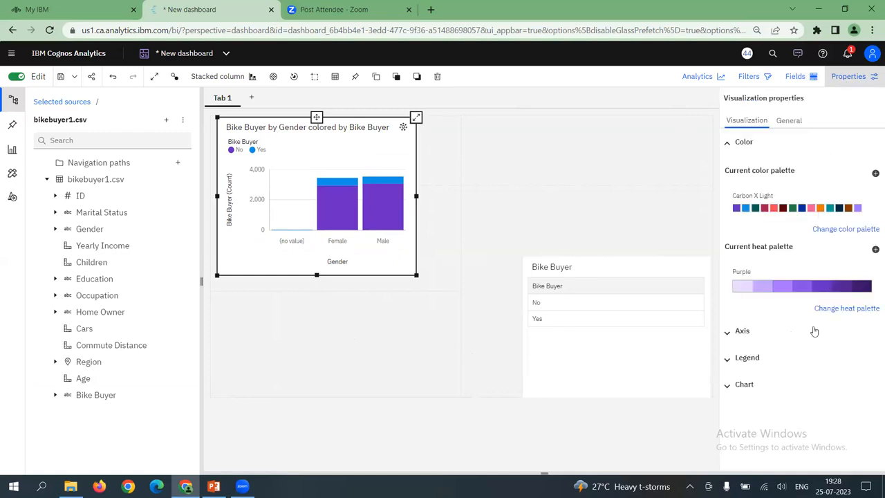
left_click(730, 360)
scroll(784, 387, "down", 1)
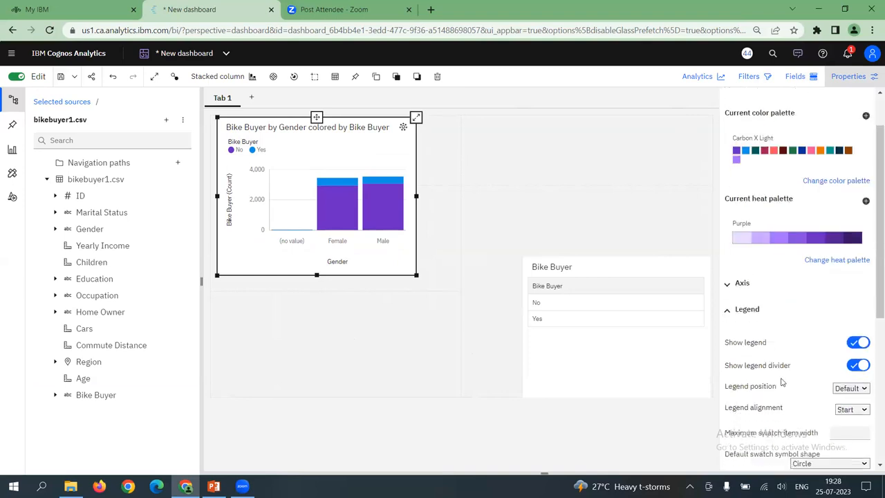
scroll(782, 383, "down", 1)
scroll(782, 382, "down", 3)
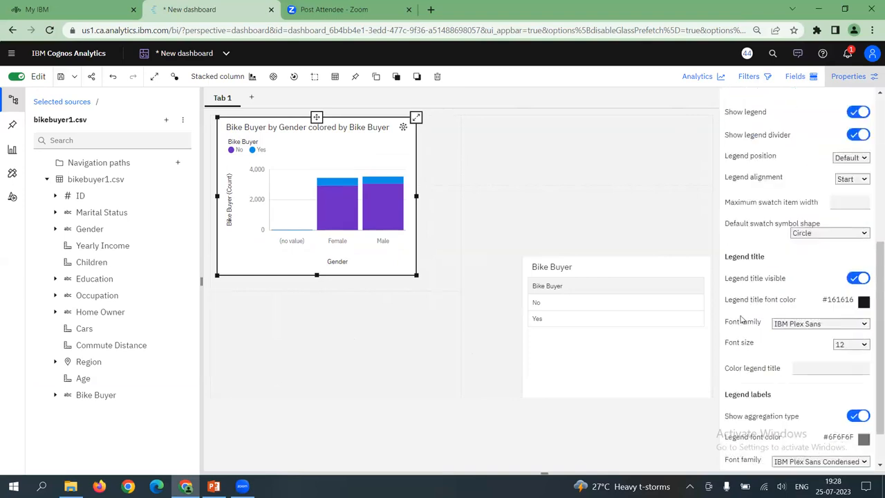
scroll(766, 358, "down", 1)
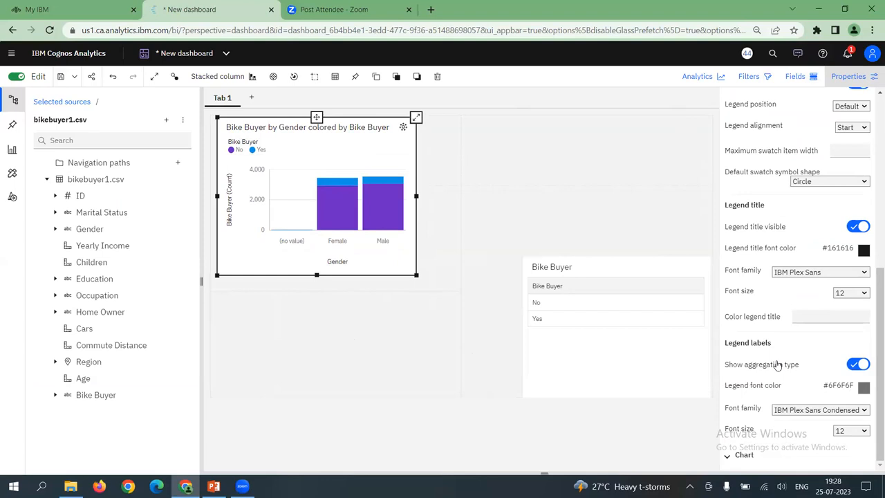
Display the Bike Buyer by Gender chart as a stacked percent chart, and turn that option off again
left_click(731, 457)
scroll(735, 423, "down", 4)
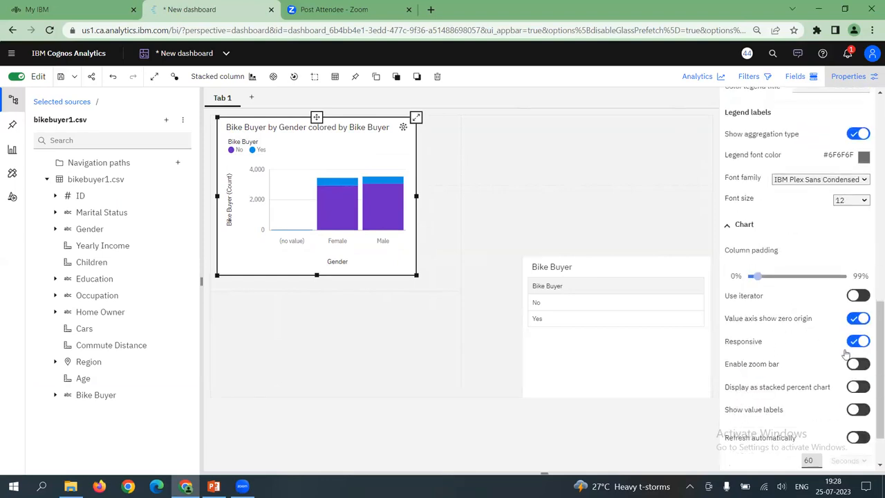
left_click(862, 389)
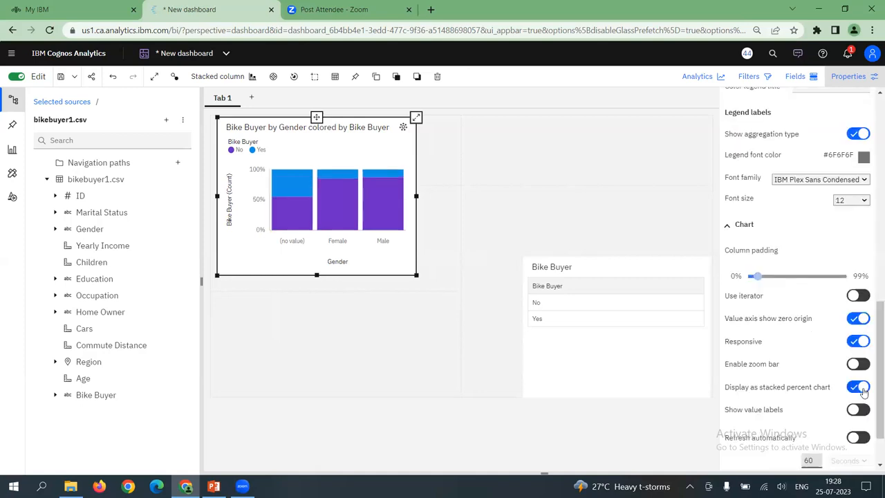
left_click(861, 389)
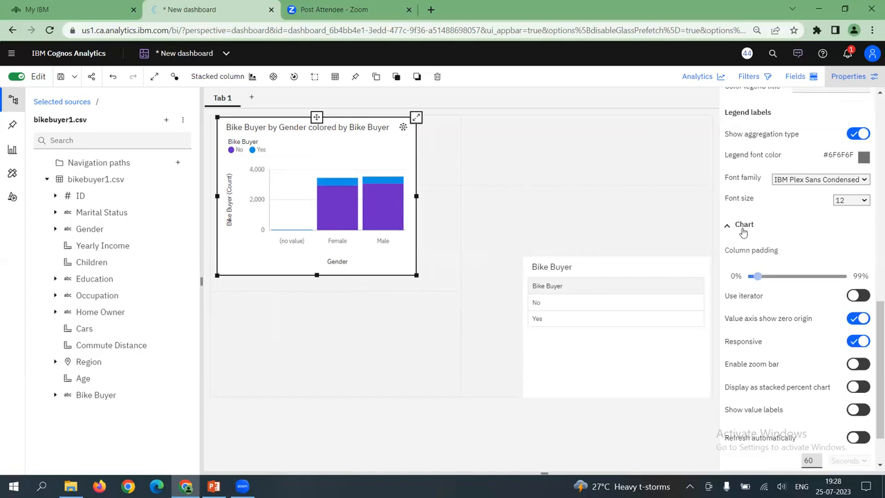
Show value labels on the Bike Buyer by Gender chart in the Value and percentage of color format
left_click(859, 410)
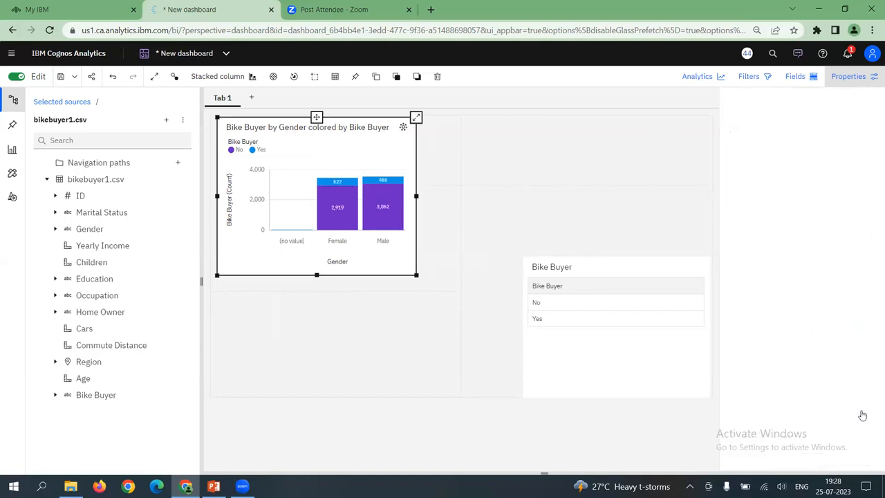
scroll(849, 435, "down", 2)
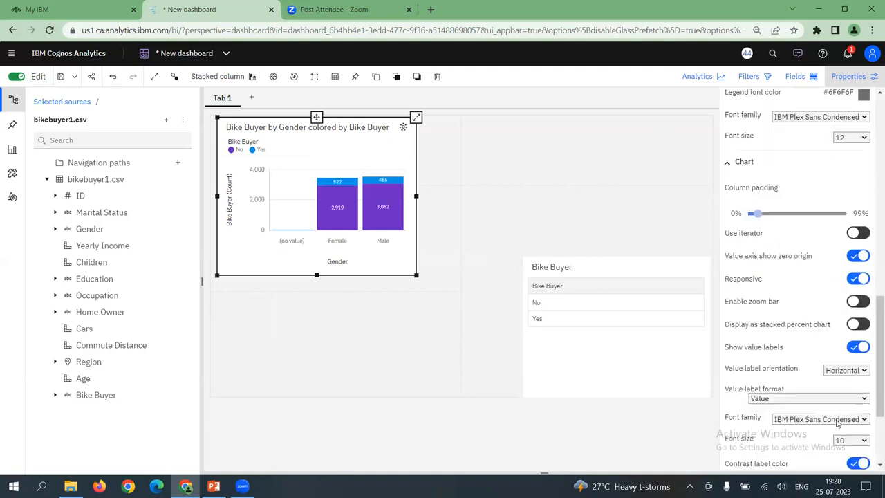
left_click(847, 348)
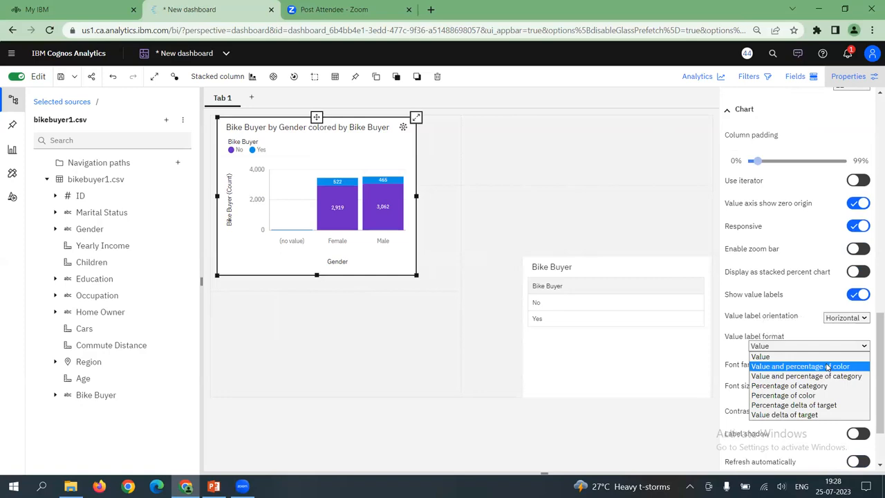
left_click(828, 367)
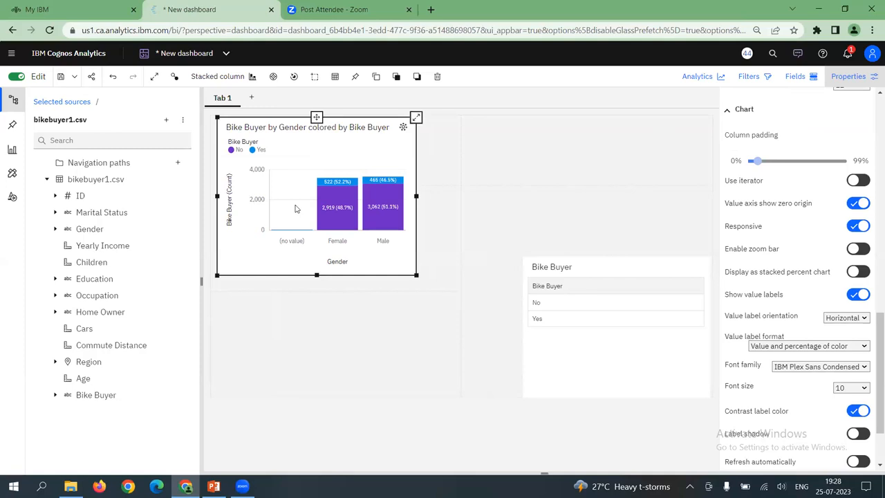
Try to edit the Bike Buyer by Gender chart's title, and undo the deletion of the chart
double_click(275, 127)
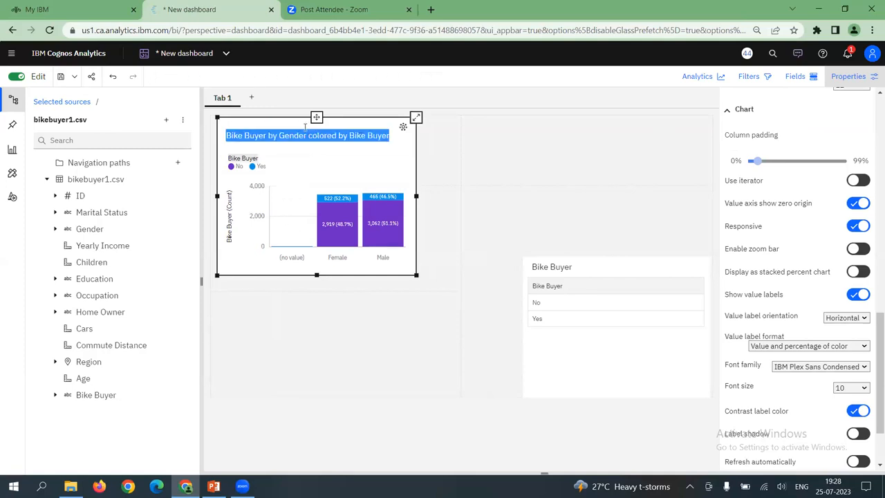
left_click(307, 135)
left_click_drag(309, 136, 397, 140)
left_click(397, 140)
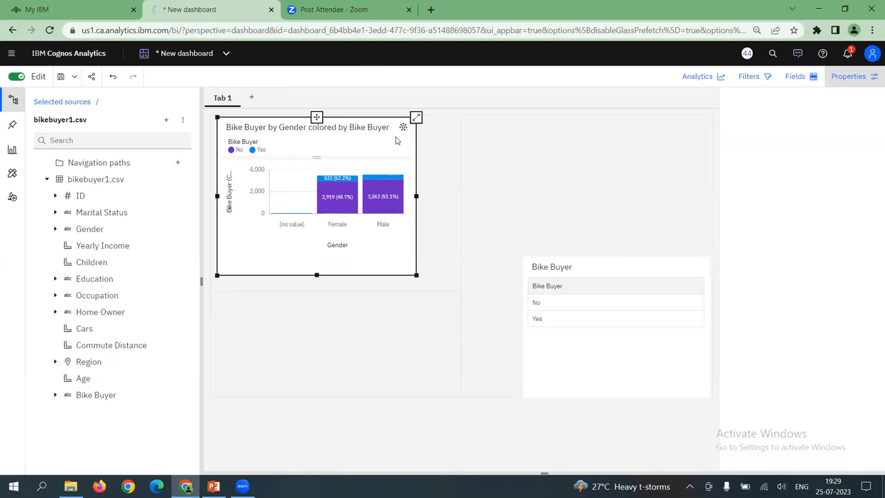
key("Delete")
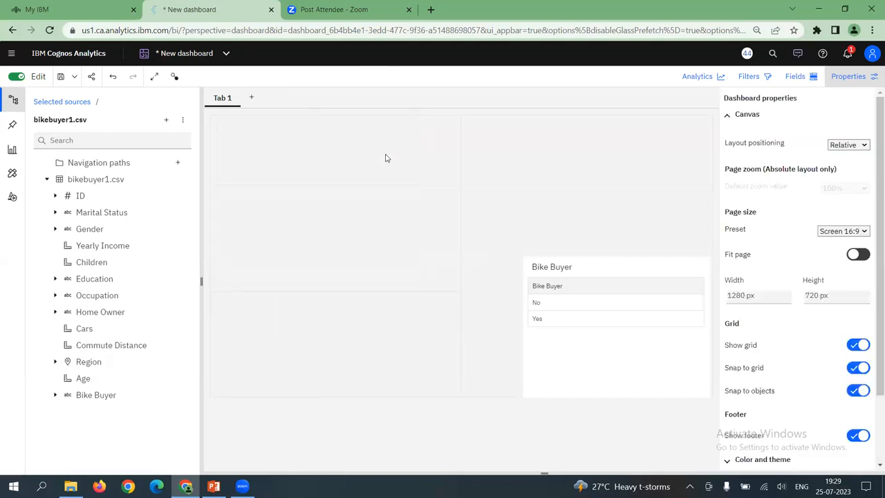
key("ctrl+z")
left_click(334, 162)
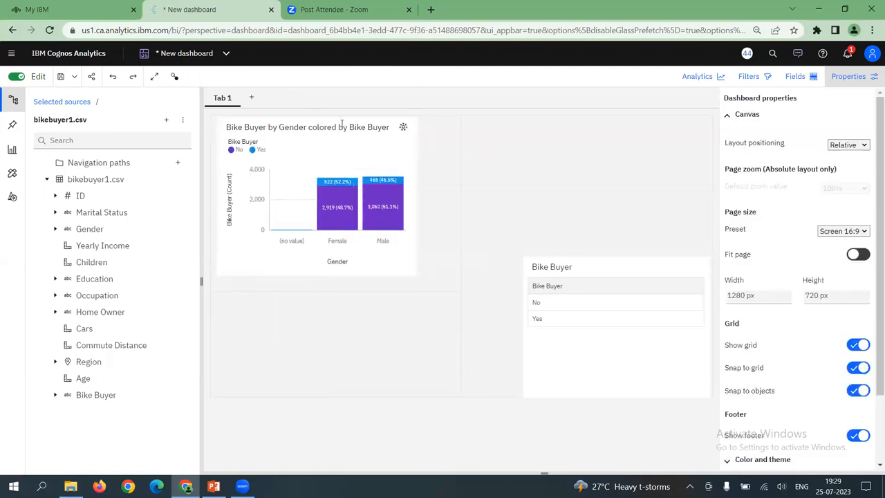
Shorten the stacked column chart's title to "Bike Buyer by Gender" by removing its ending, and shift the chart slightly to the right
scroll(766, 418, "down", 3)
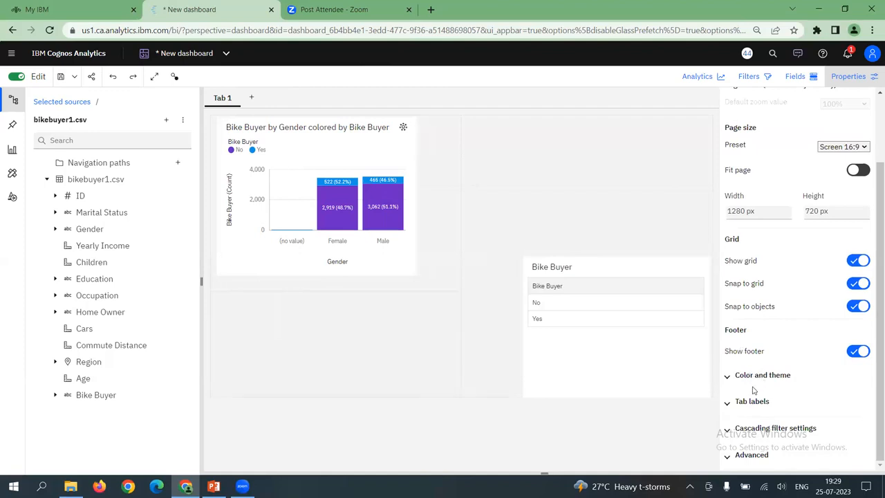
scroll(777, 376, "up", 1)
scroll(777, 377, "up", 1)
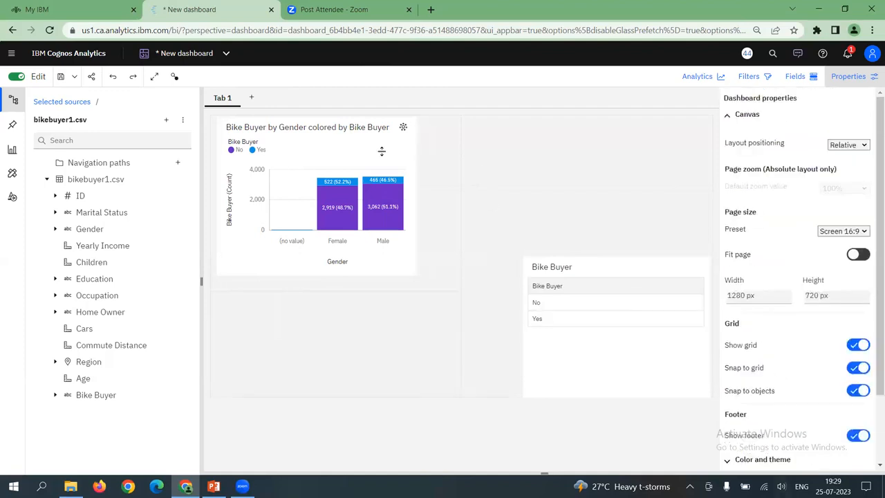
left_click(325, 127)
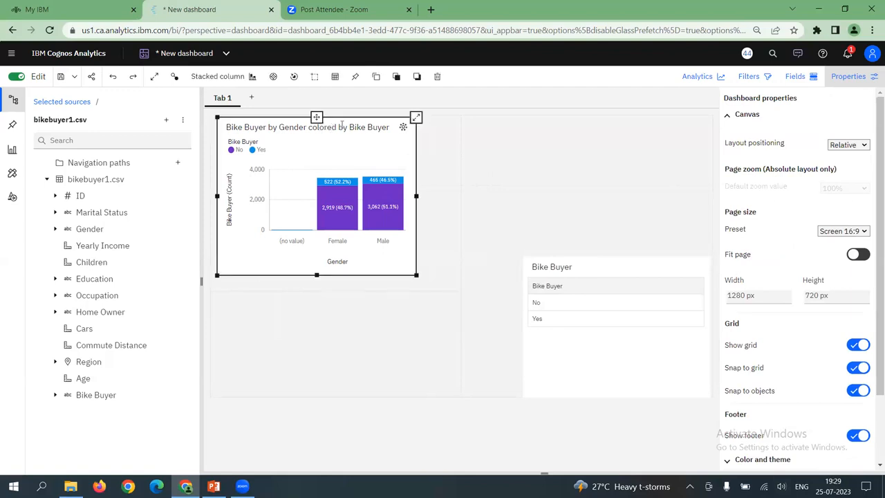
left_click_drag(317, 127, 324, 125)
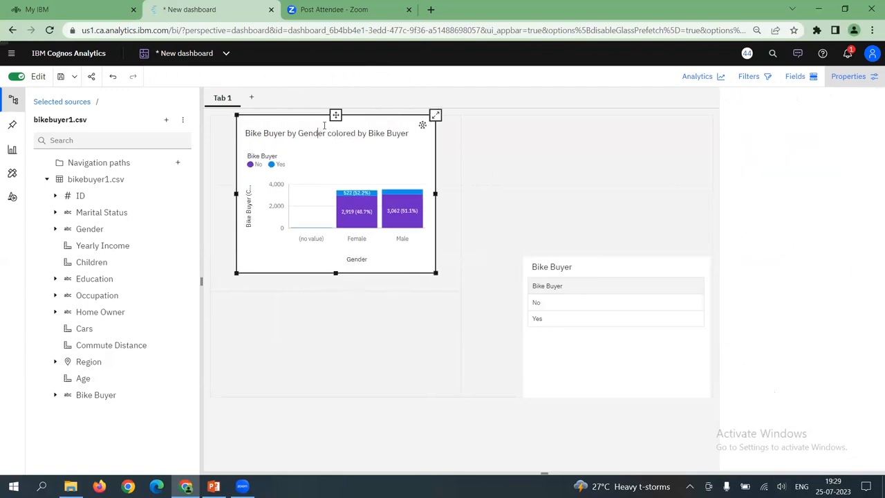
key("ctrl+Delete")
key("ctrl+Delete")
key("Delete")
key("Delete")
key("Delete")
key("Delete")
key("Delete")
key("Delete")
key("Delete")
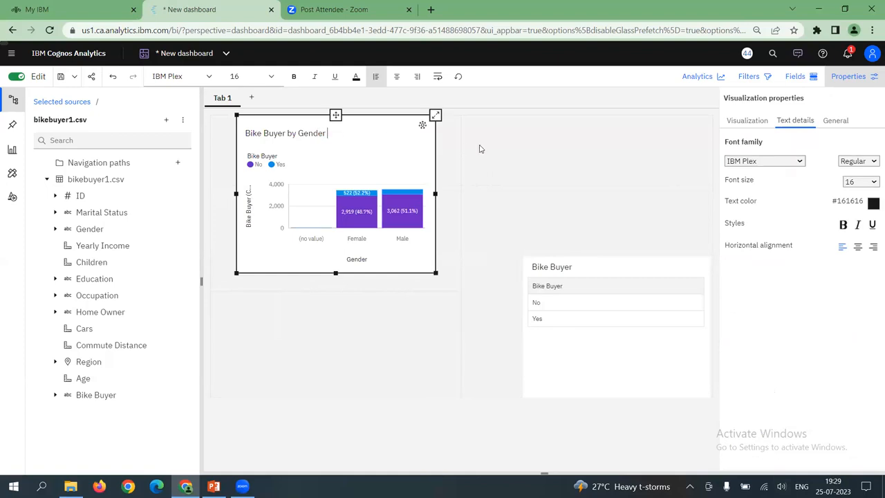
left_click(523, 154)
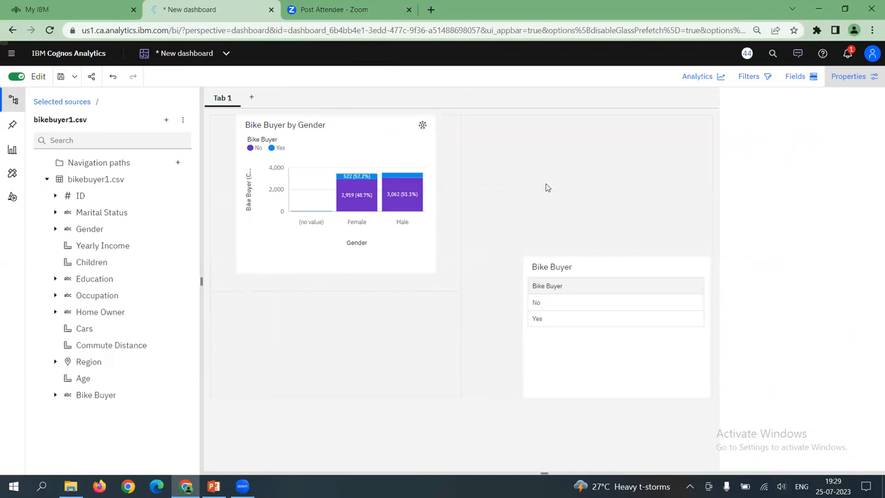
Display the field assignments of the Bike Buyer by Gender chart
left_click(800, 78)
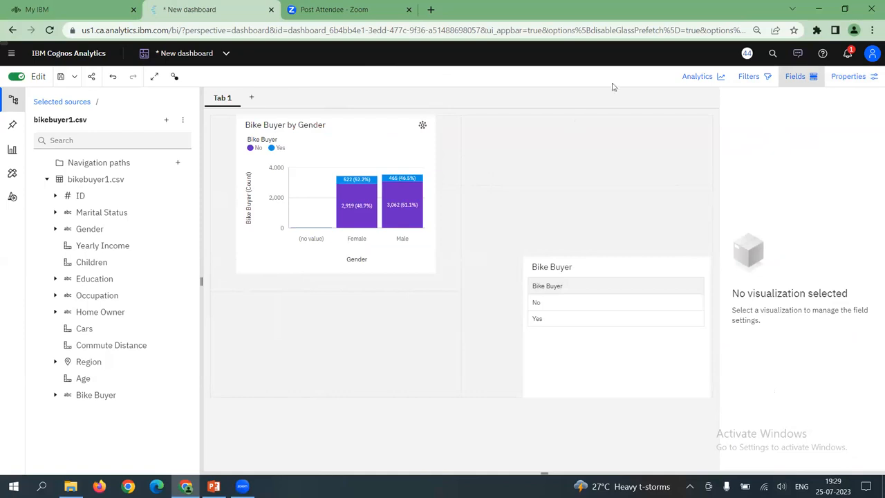
left_click(797, 77)
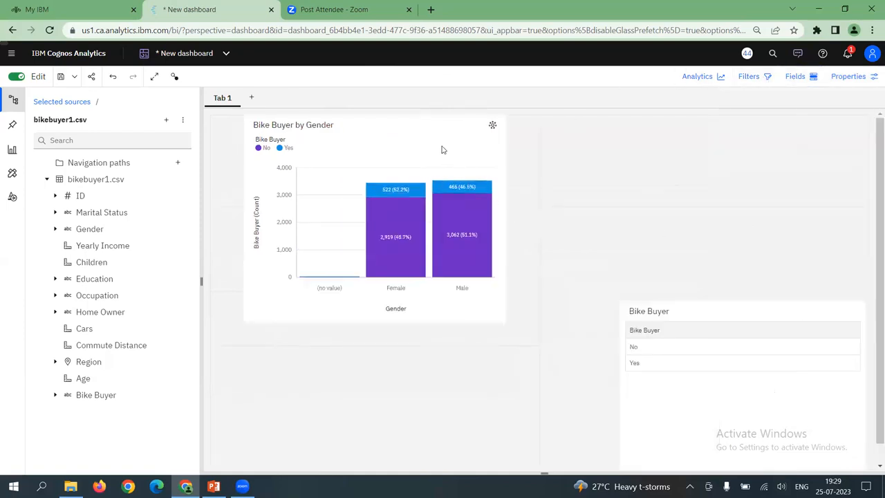
left_click(443, 148)
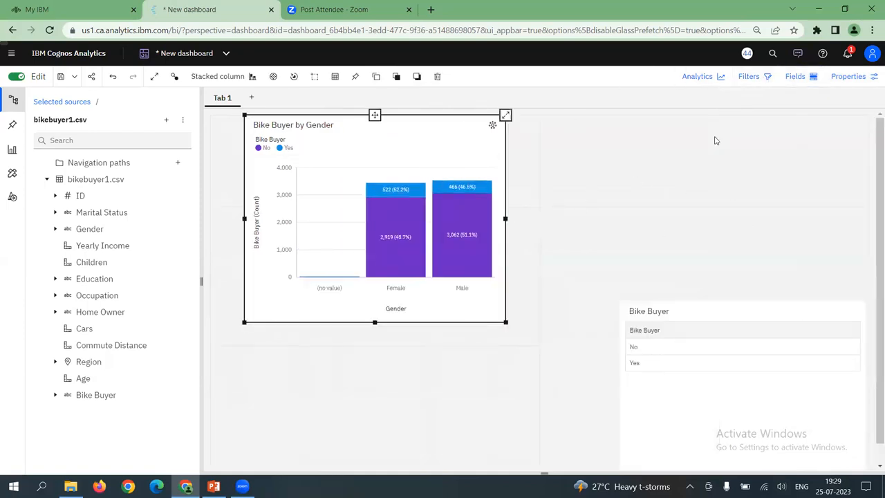
left_click(789, 78)
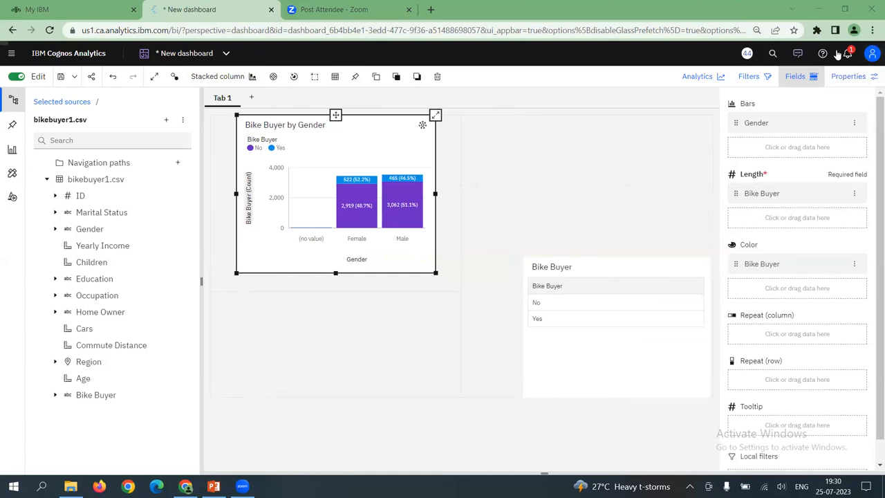
Turn on automatic refresh for the Bike Buyer by Gender chart in its chart properties, and look at the available interval units
left_click(849, 76)
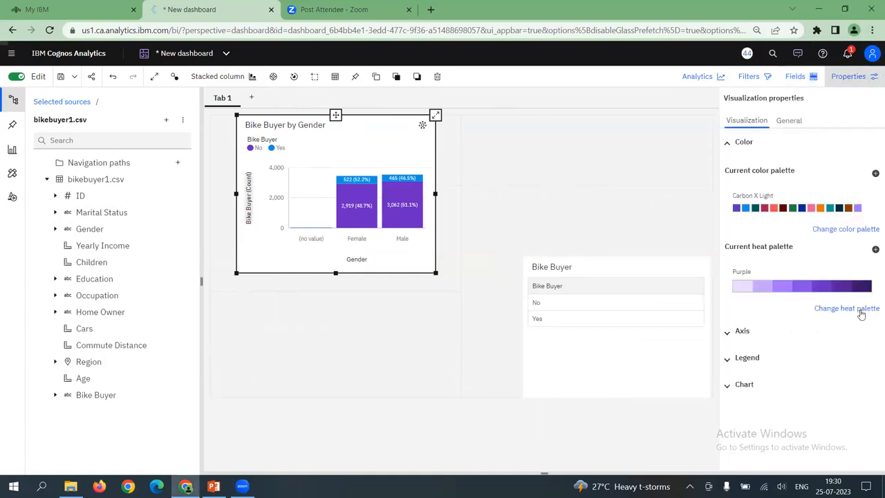
left_click(738, 385)
scroll(754, 393, "down", 3)
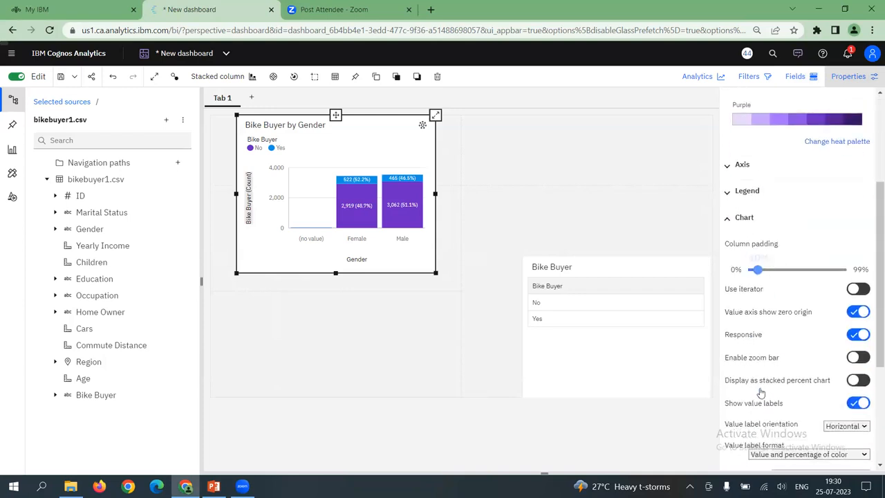
scroll(760, 393, "down", 3)
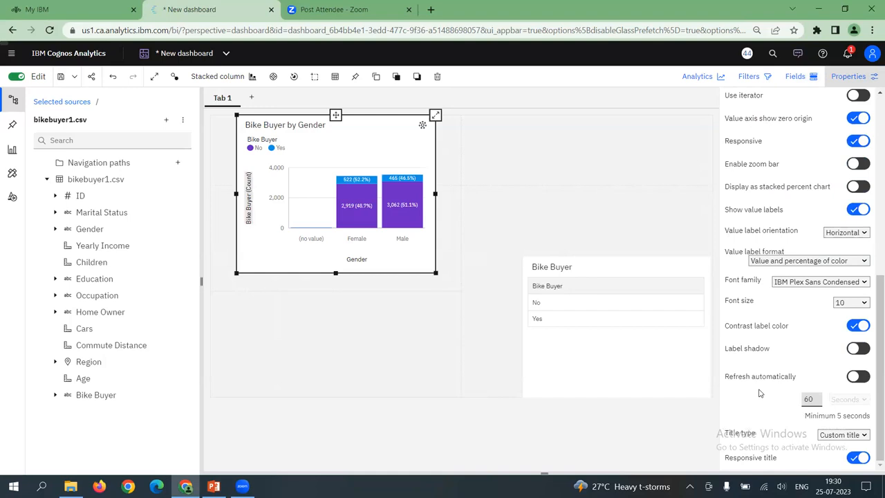
scroll(756, 229, "up", 4)
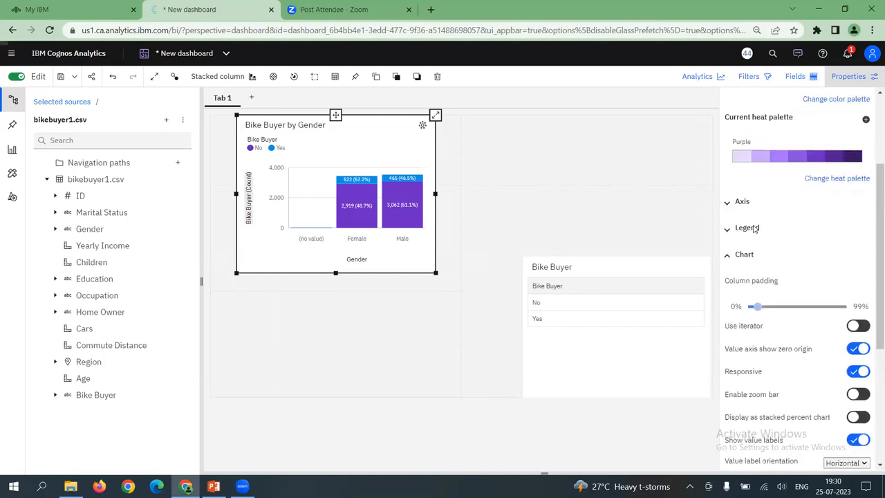
scroll(739, 267, "down", 3)
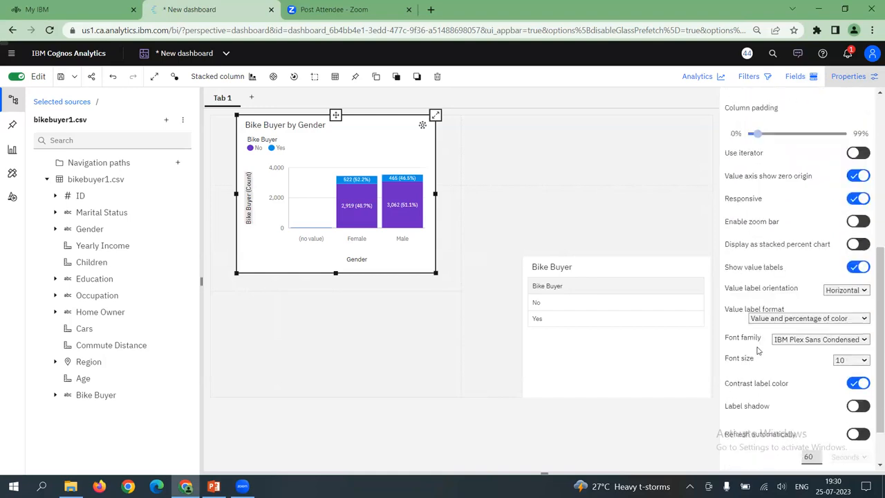
scroll(760, 352, "down", 1)
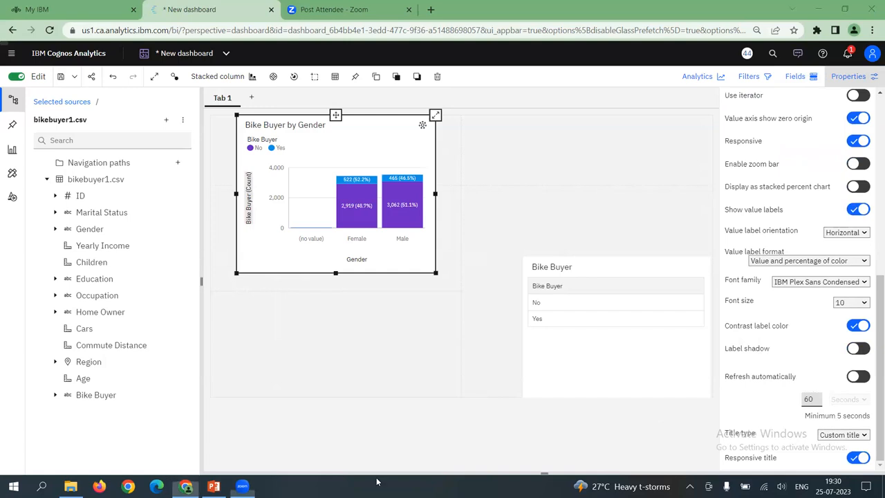
mouse_move(719, 368)
left_mouse_down()
mouse_move(870, 364)
mouse_move(878, 380)
mouse_move(851, 410)
mouse_move(761, 412)
mouse_move(729, 373)
left_mouse_up()
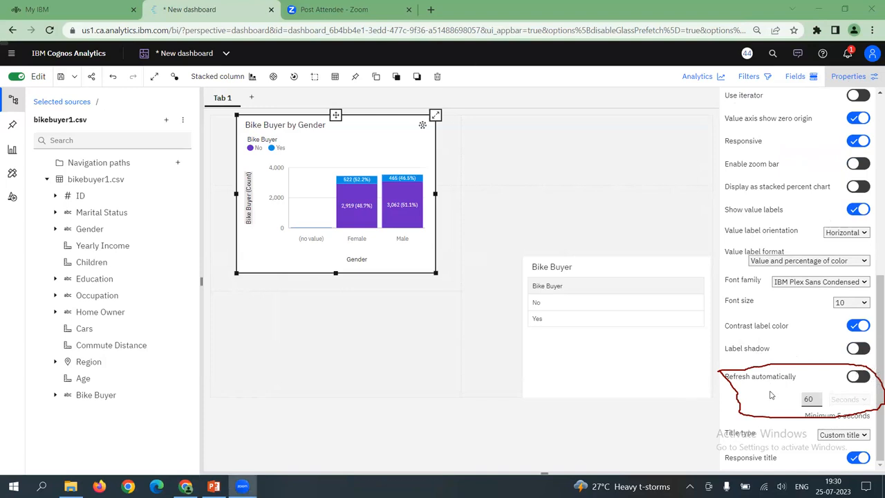
left_click(858, 379)
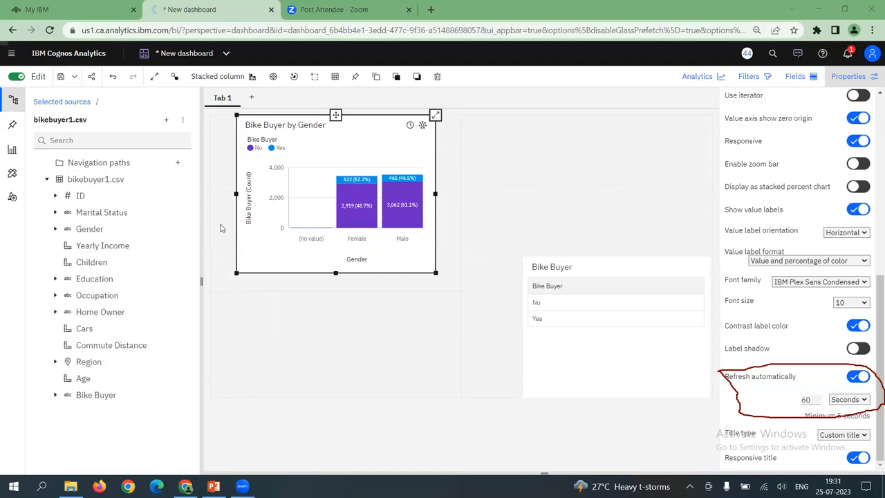
left_click(861, 401)
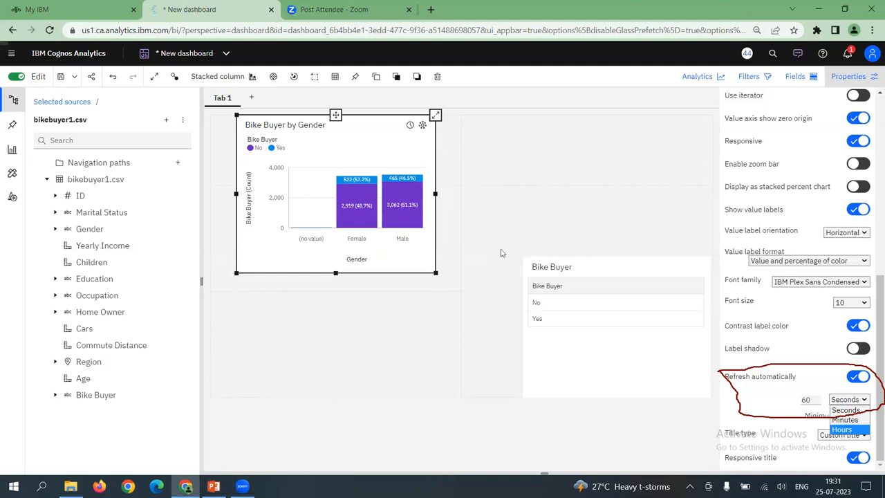
left_click(502, 215)
left_click(501, 217)
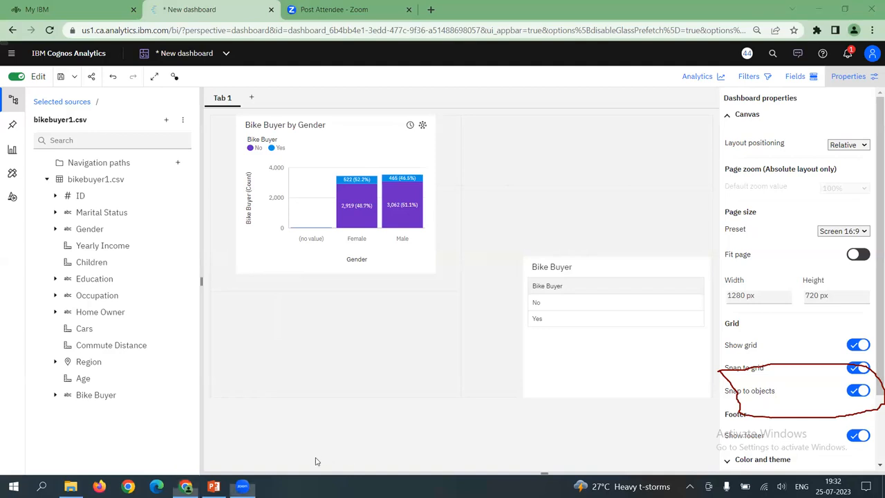
left_click(769, 368)
left_click(576, 100)
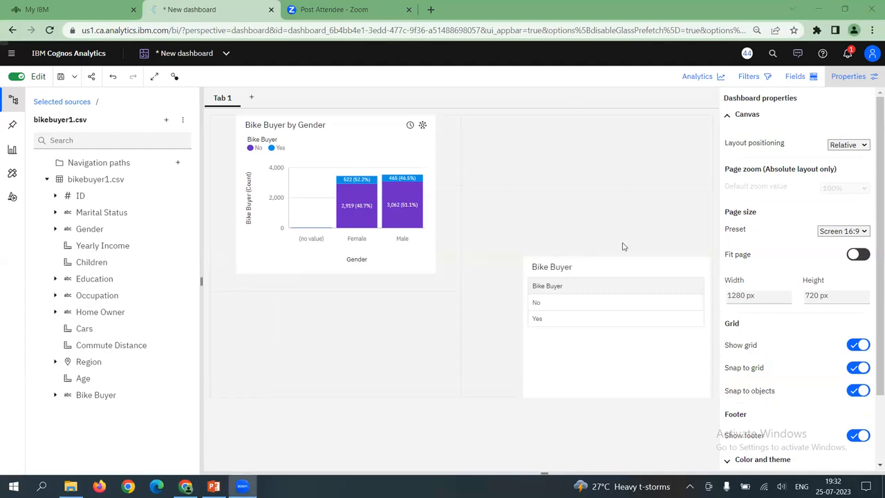
left_click(648, 209)
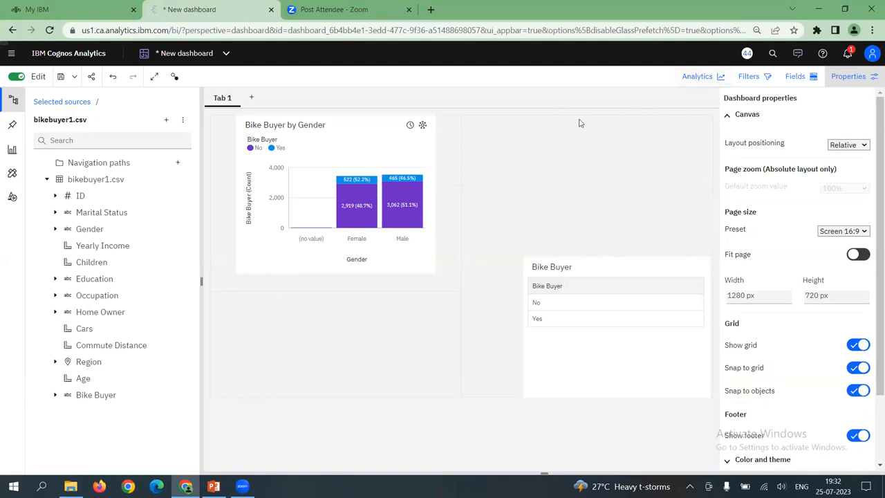
Browse the saved pins and add the pinned Bike Buyer by Cars stacked bar chart to the dashboard's empty area beside the gender chart
left_click(787, 79)
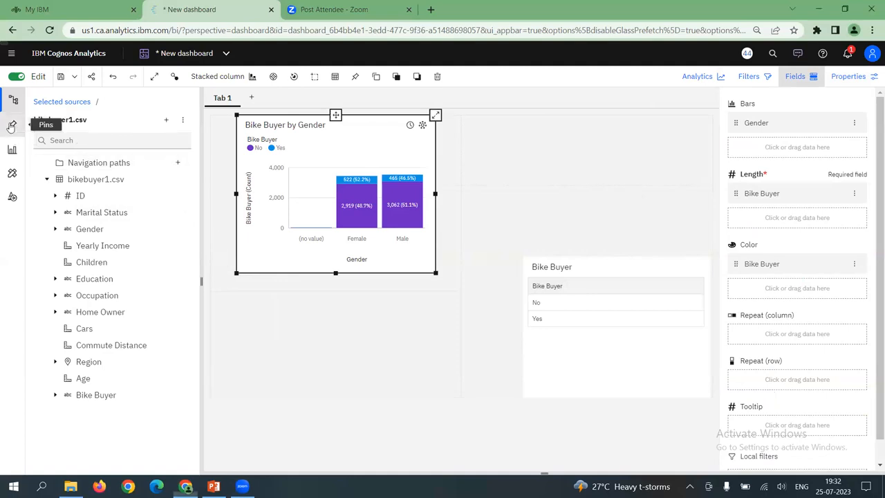
left_click(12, 125)
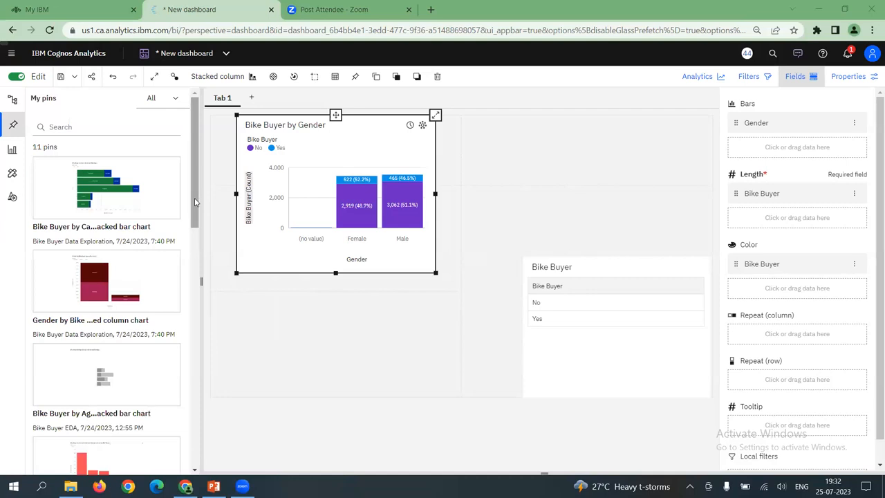
scroll(183, 247, "down", 2)
scroll(183, 247, "down", 8)
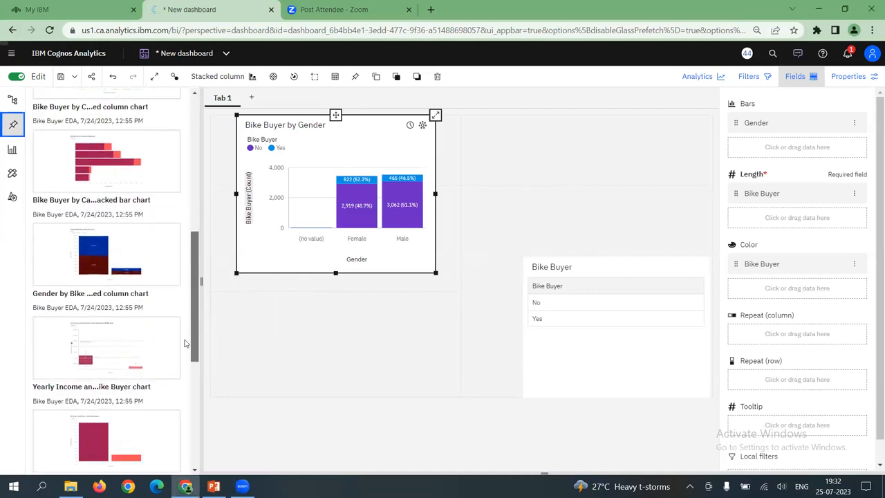
scroll(185, 377, "down", 3)
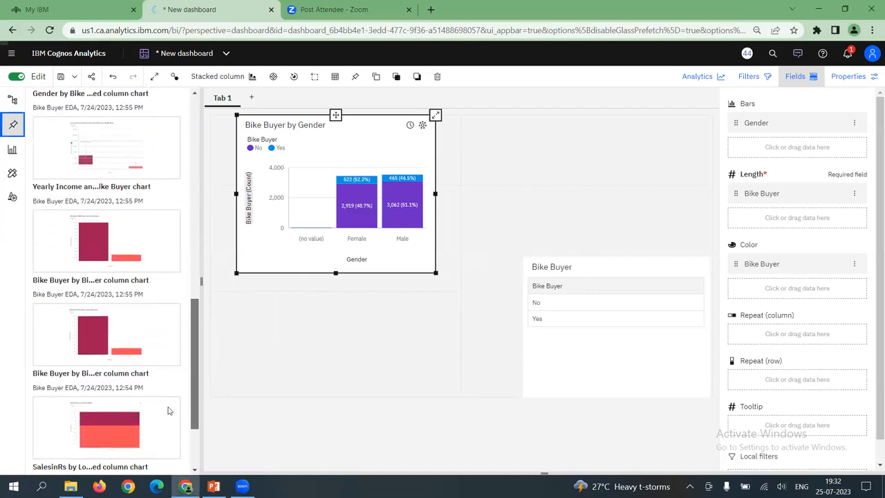
scroll(174, 404, "up", 15)
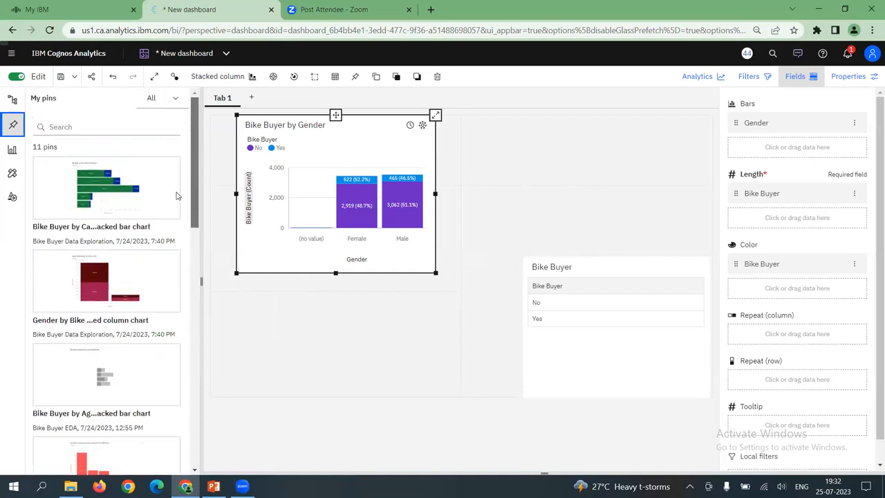
left_click_drag(194, 212, 215, 402)
left_click_drag(213, 407, 214, 180)
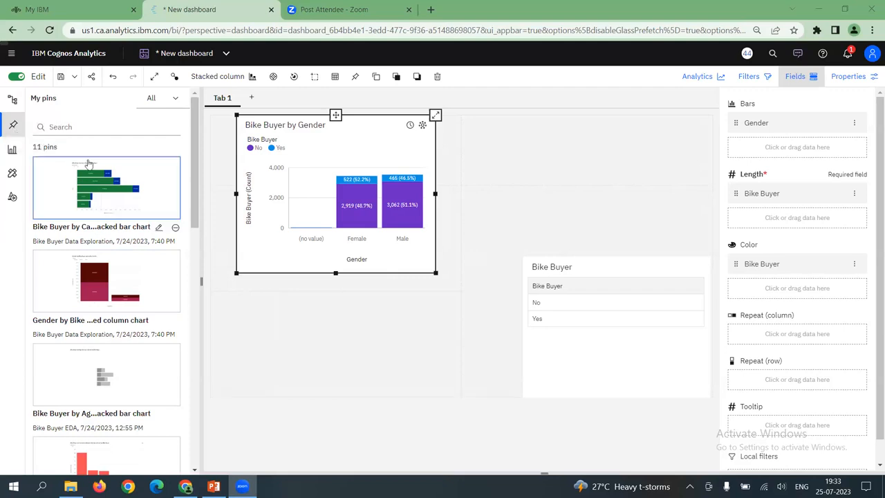
left_click_drag(125, 166, 585, 150)
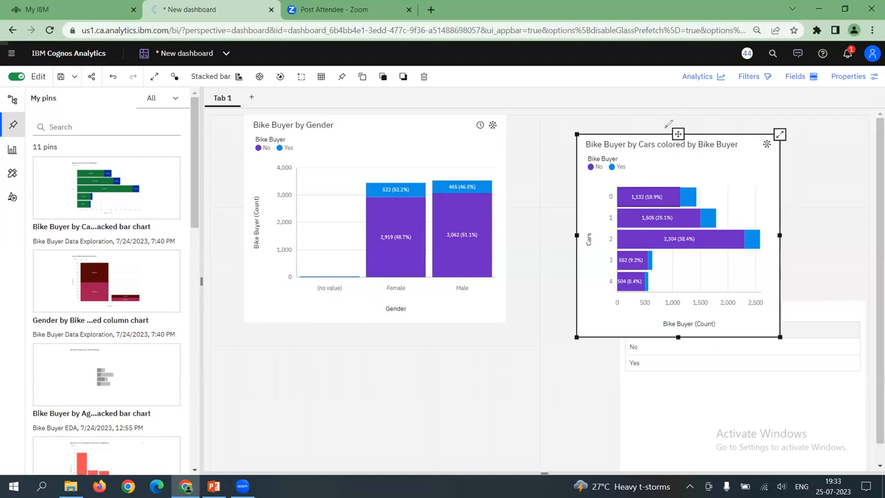
left_click_drag(669, 123, 674, 119)
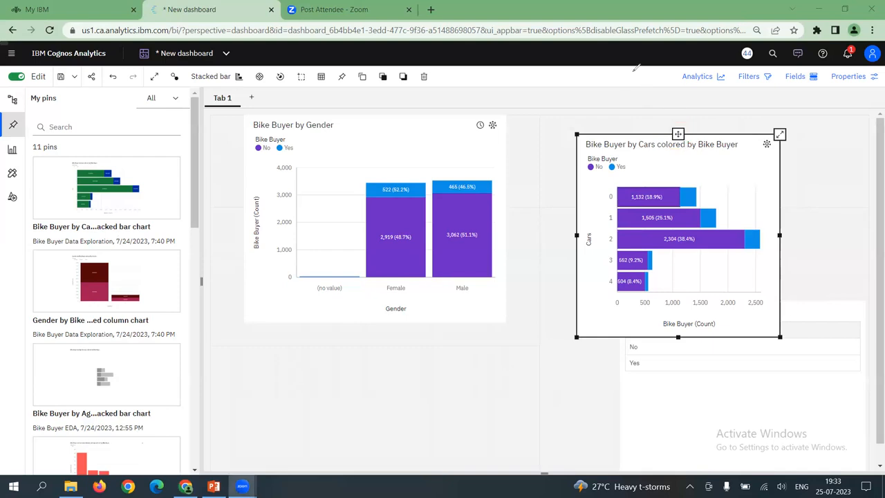
left_click_drag(719, 371, 721, 373)
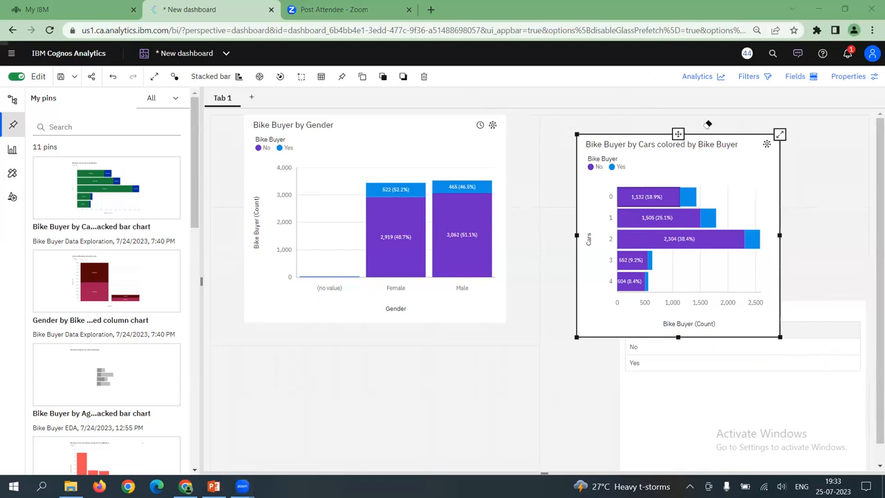
key("Escape")
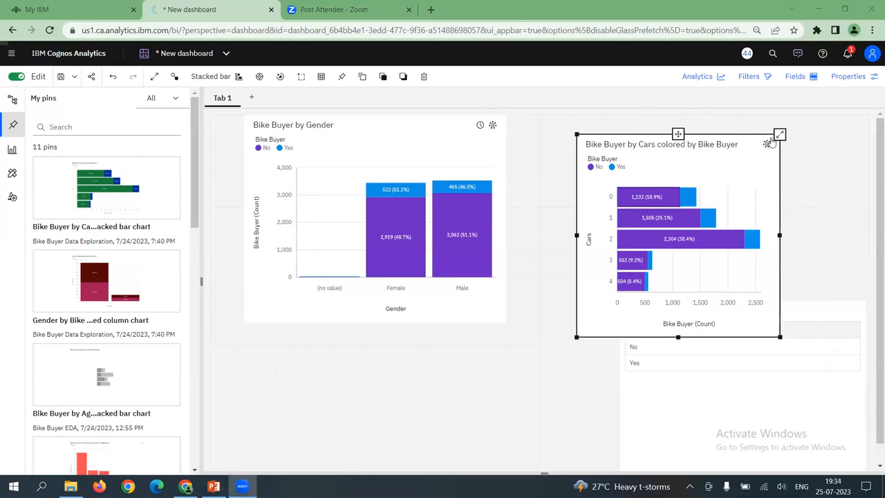
Move the Bike Buyer by Cars chart next to the Bike Buyer by Gender chart and make both charts smaller
left_click(678, 134)
left_click_drag(657, 132, 684, 299)
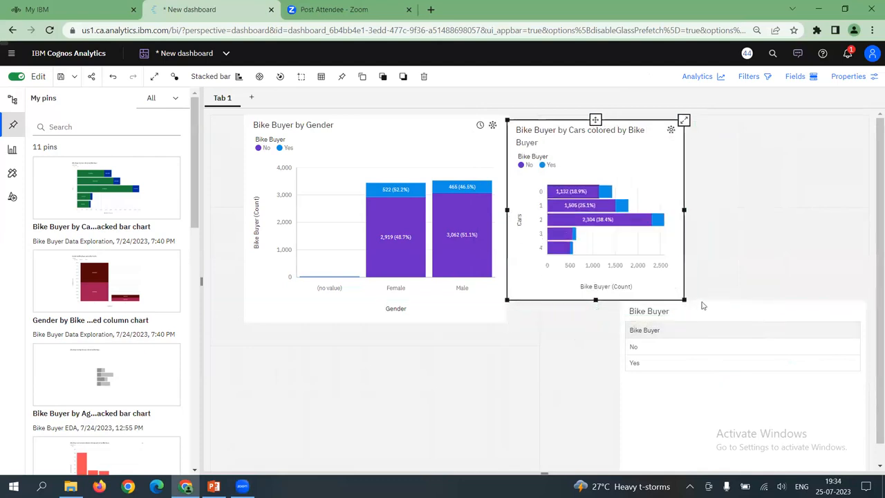
left_click(532, 322)
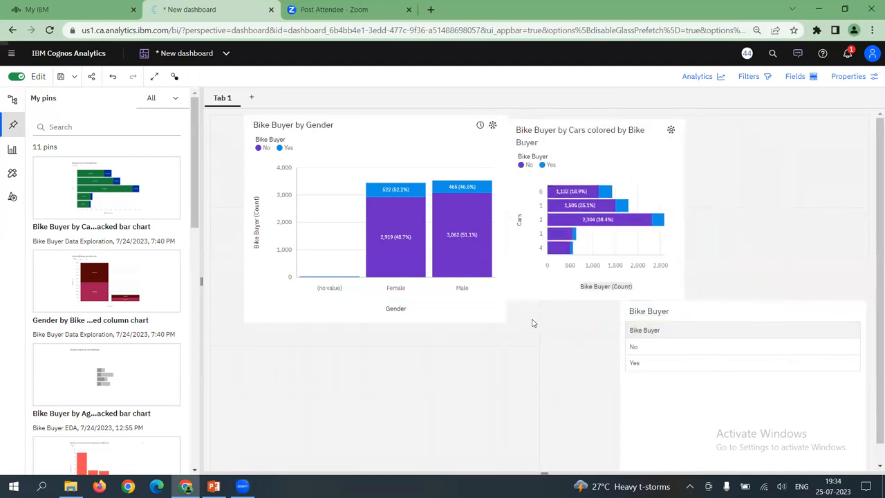
left_click(485, 317)
left_click_drag(506, 323, 473, 299)
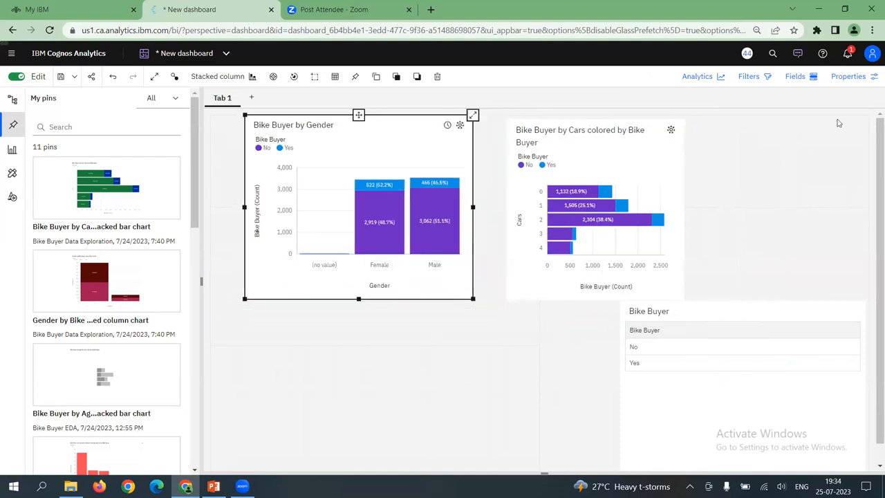
Look up the position and size settings in the Bike Buyer by Gender chart's general properties
left_click(836, 81)
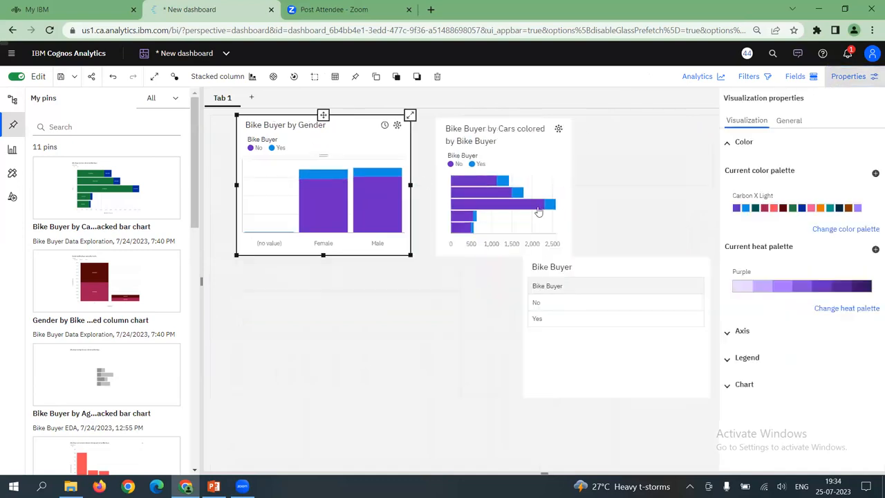
left_click(789, 121)
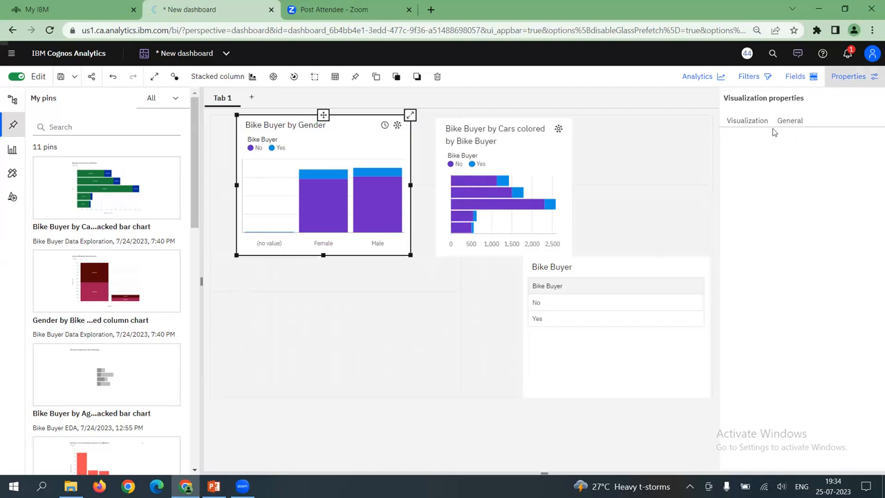
left_click(796, 124)
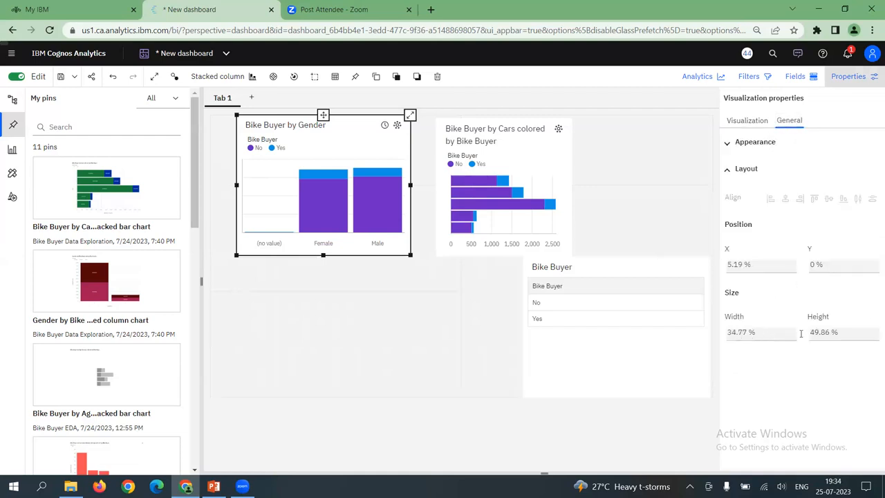
left_click(770, 332)
left_click(638, 168)
Display the field assignments of the Bike Buyer by Cars chart and make that chart wider
left_click(789, 77)
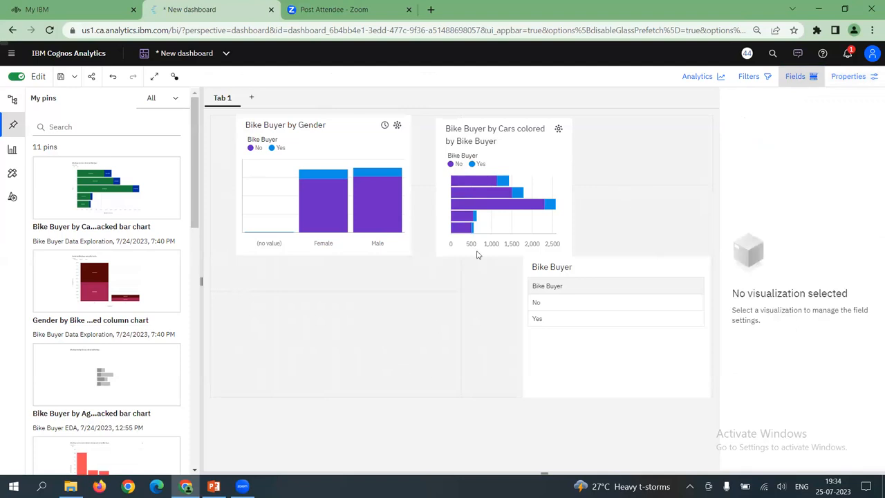
left_click(553, 209)
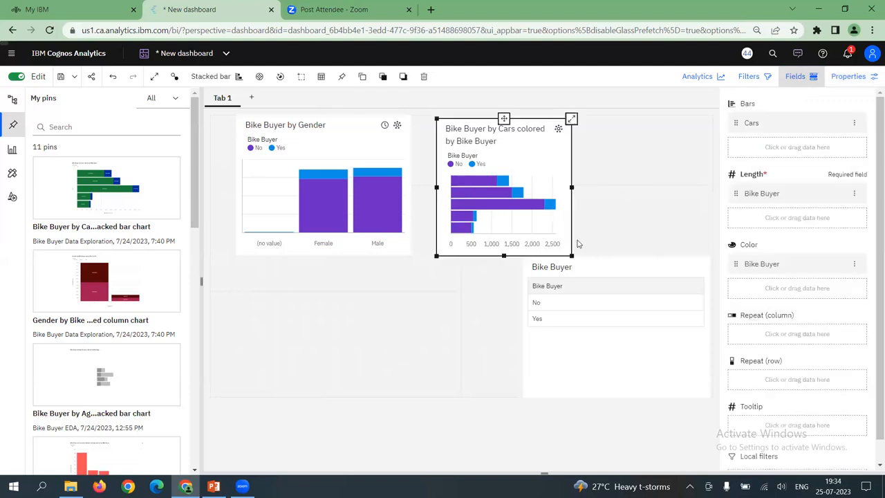
left_click_drag(572, 256, 617, 264)
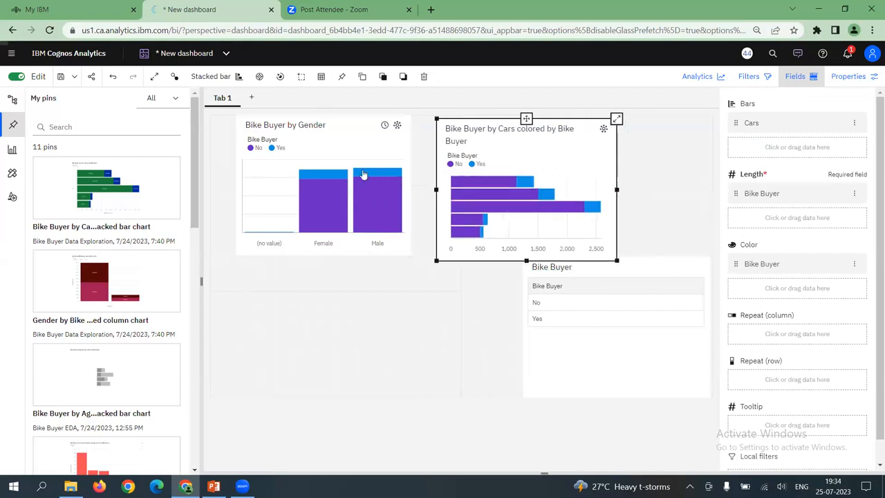
Review the Bike Buyer by Gender chart's display settings, including value labels and automatic refresh, and clear the selection
left_click(372, 219)
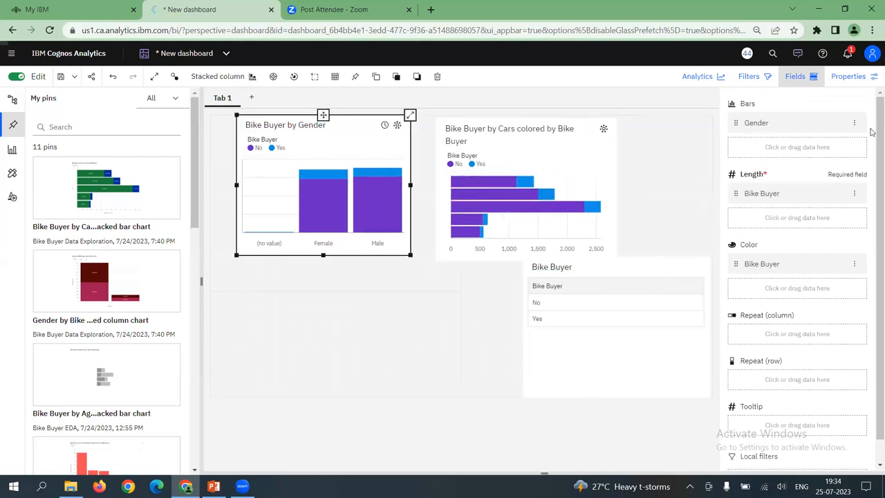
left_click(840, 83)
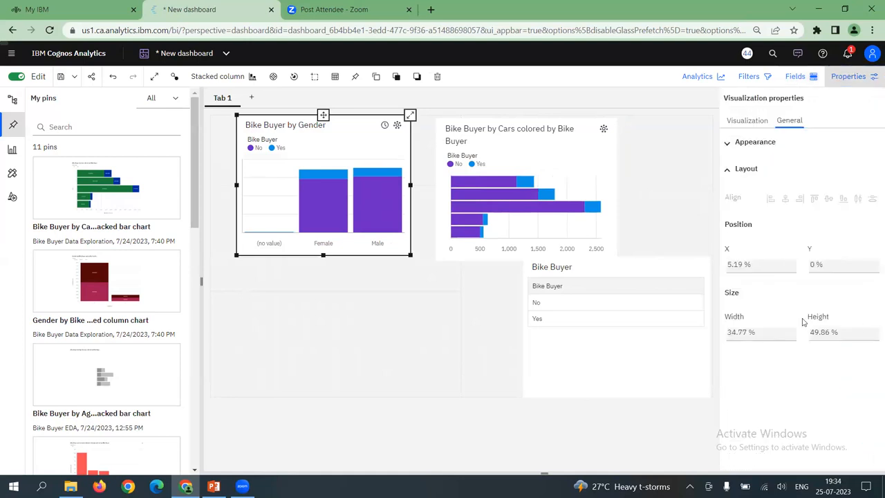
left_click(748, 121)
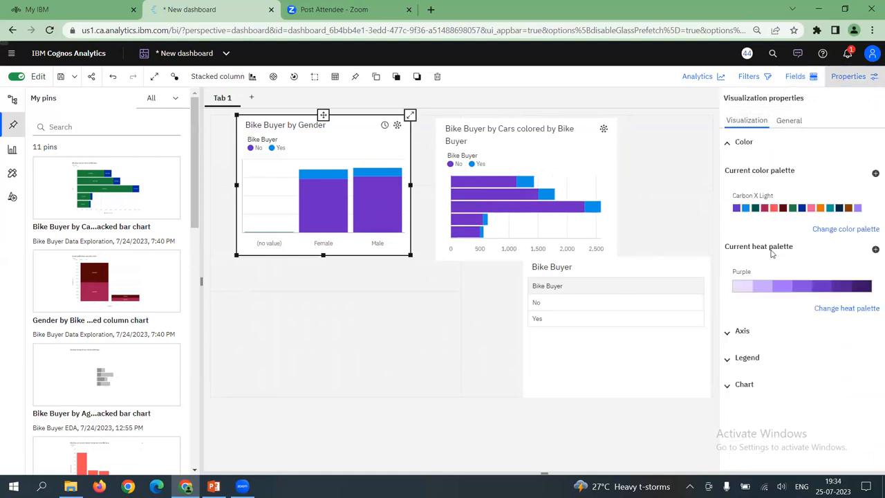
left_click(747, 384)
scroll(809, 377, "down", 5)
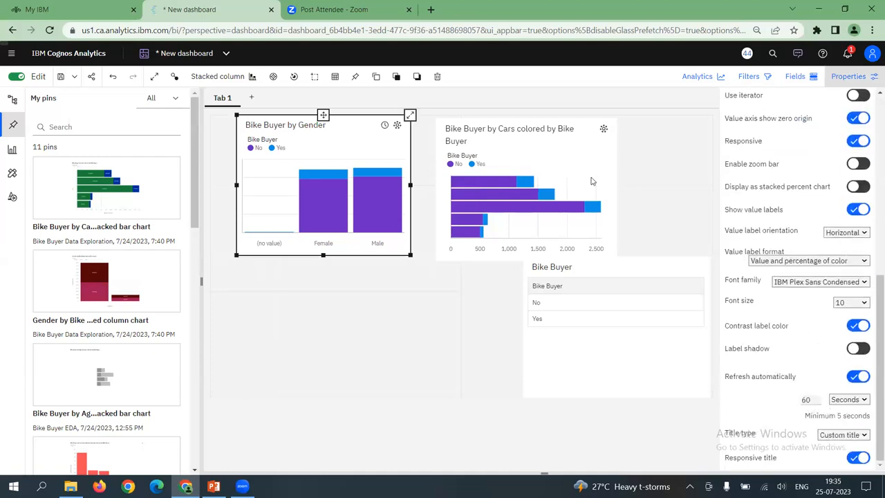
left_click(569, 161)
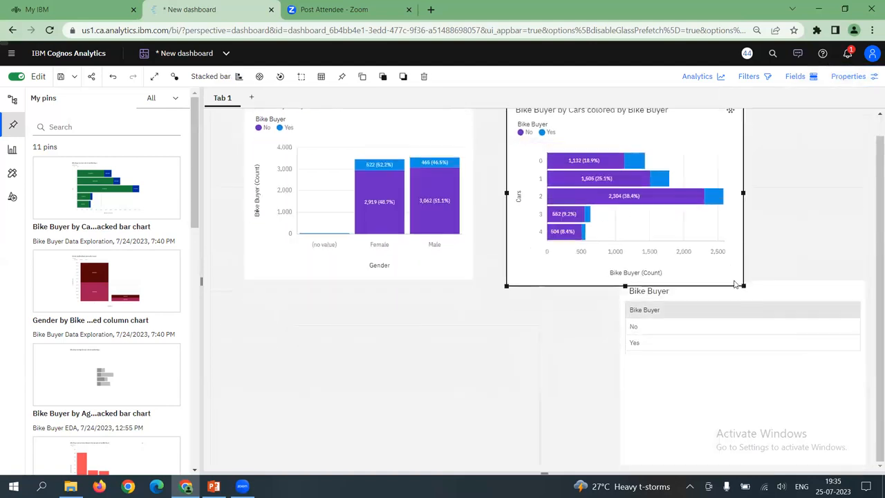
left_click(502, 307)
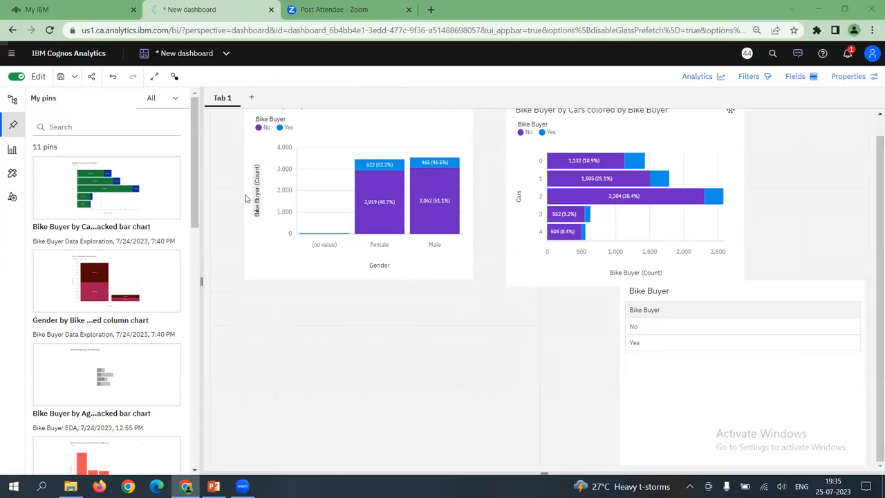
Add the pinned Bike Buyer by Age (Group) stacked bar chart and fit it directly below the Bike Buyer by Gender chart, slightly enlarged
scroll(125, 356, "down", 2)
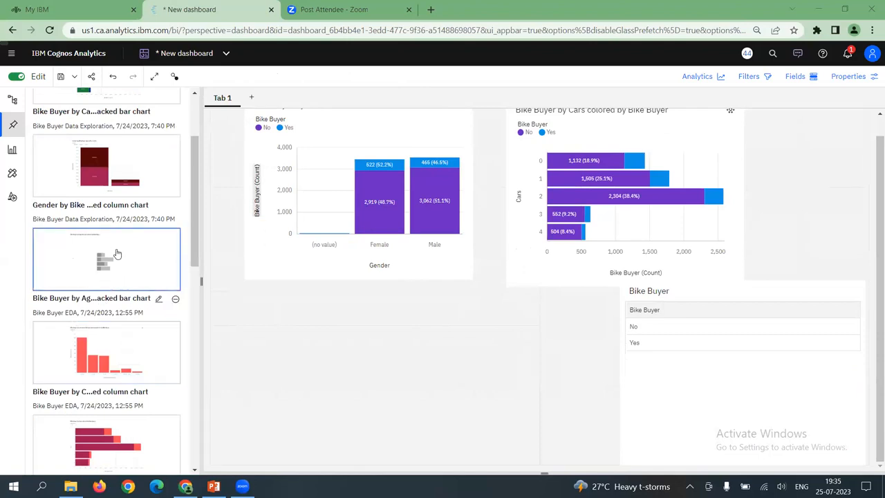
left_click_drag(215, 271, 279, 325)
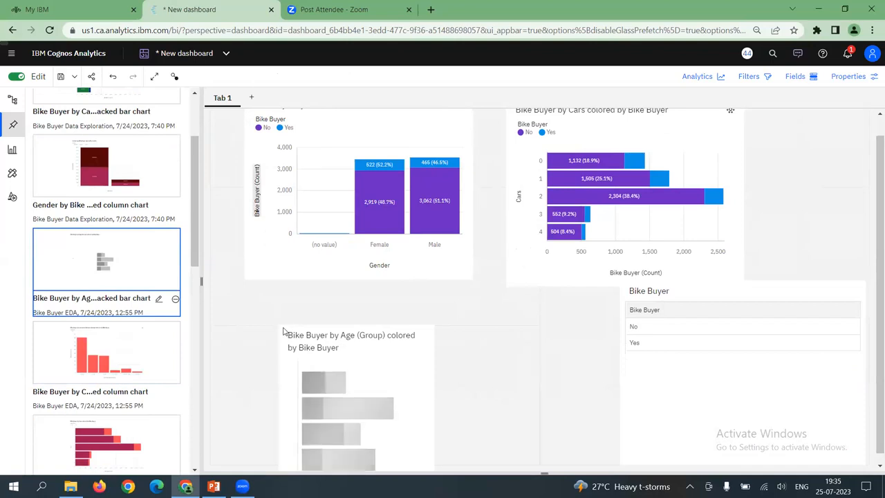
left_click(286, 342)
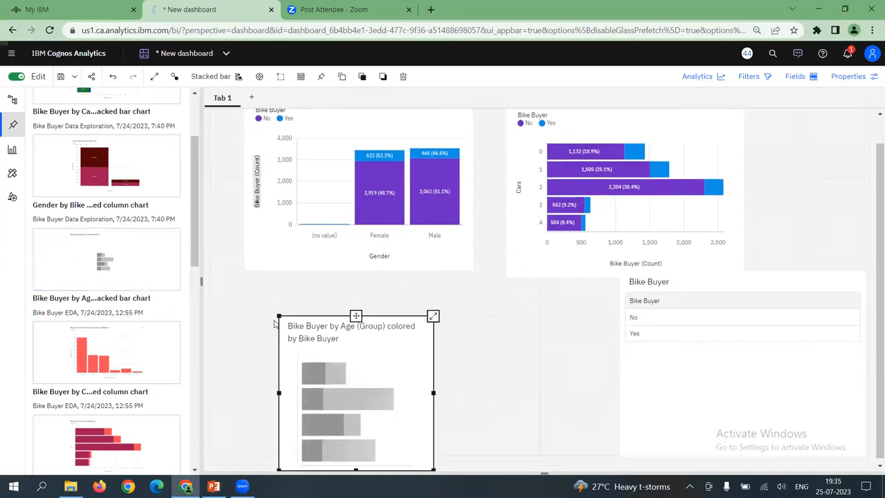
left_click_drag(256, 290, 236, 280)
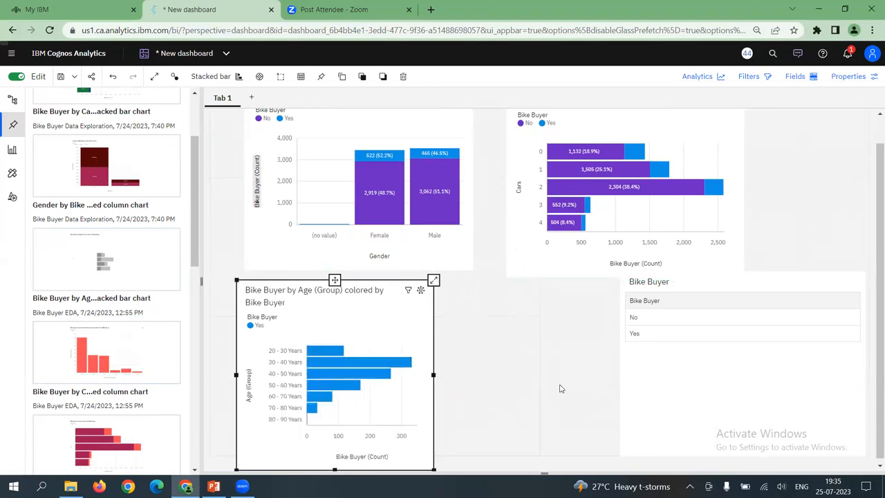
left_click_drag(434, 375, 457, 392)
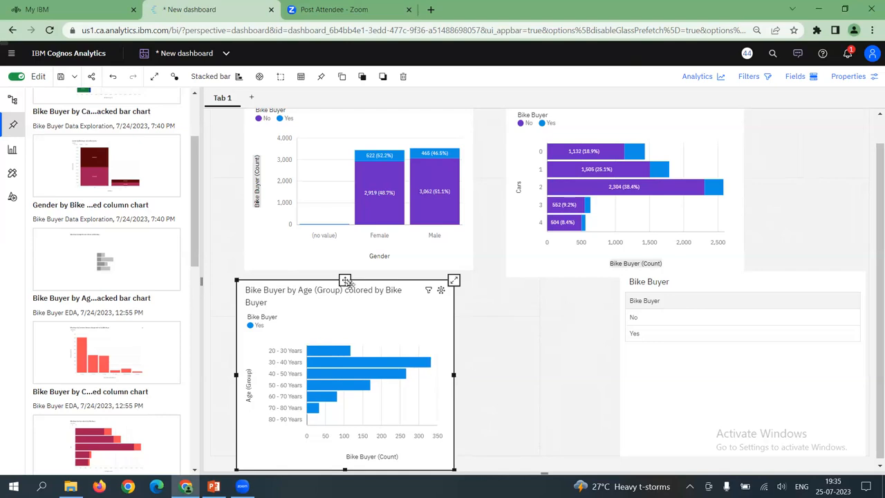
left_click_drag(346, 279, 506, 357)
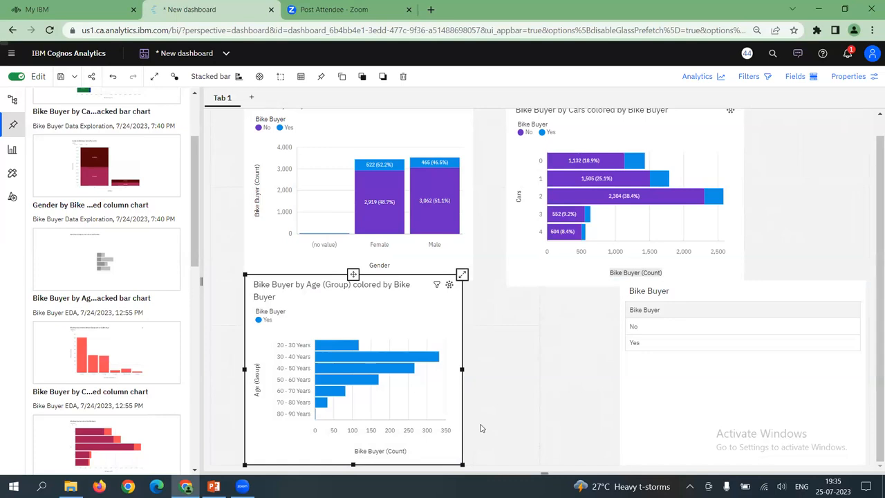
Add the Bike Buyer EDA pin of the Bike Buyer by Cars stacked bar chart beside the age group chart and enlarge it
scroll(69, 422, "down", 3)
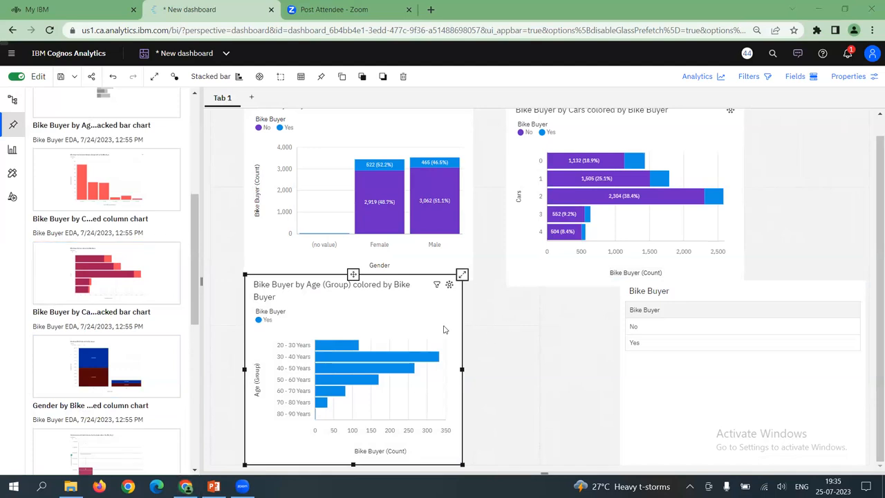
left_click(578, 323)
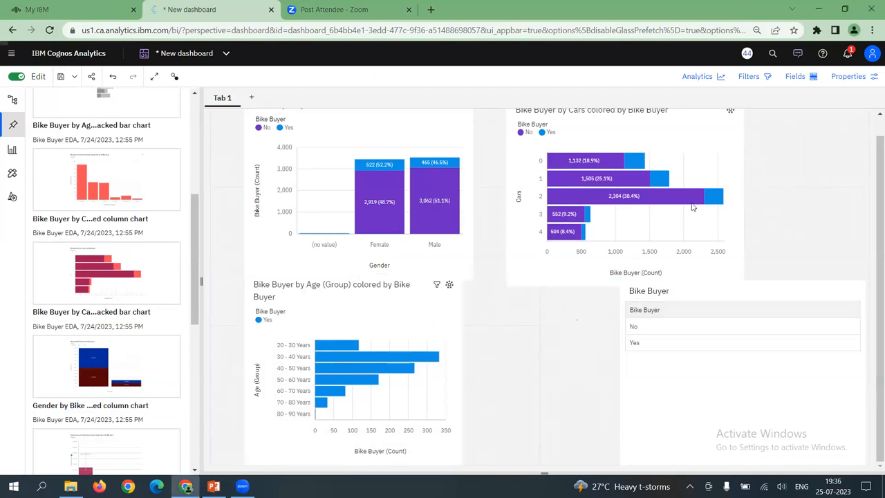
left_click_drag(52, 250, 506, 317)
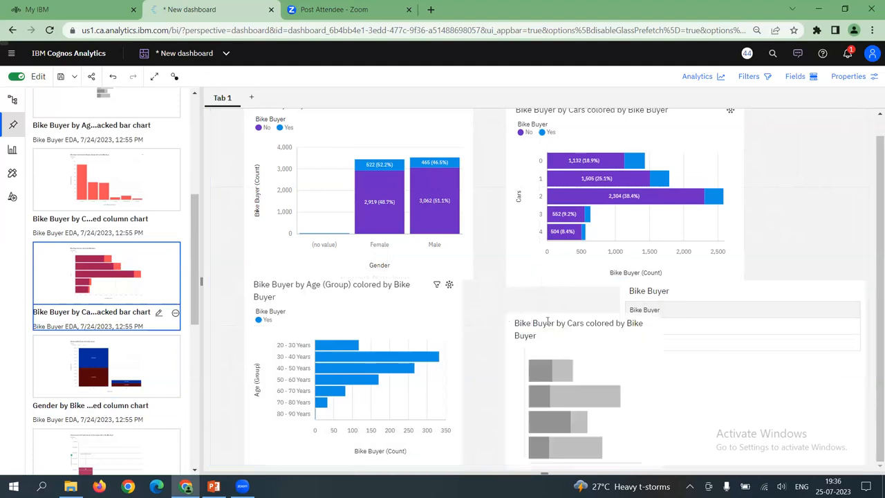
left_click_drag(506, 313, 462, 286)
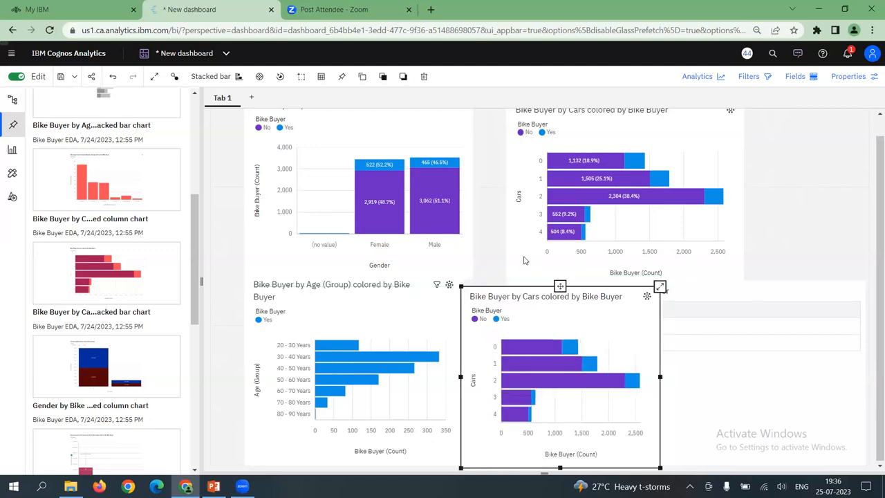
Move the upper Bike Buyer by Cars chart directly against the gender chart and delete the duplicate Cars chart below it
left_click(530, 190)
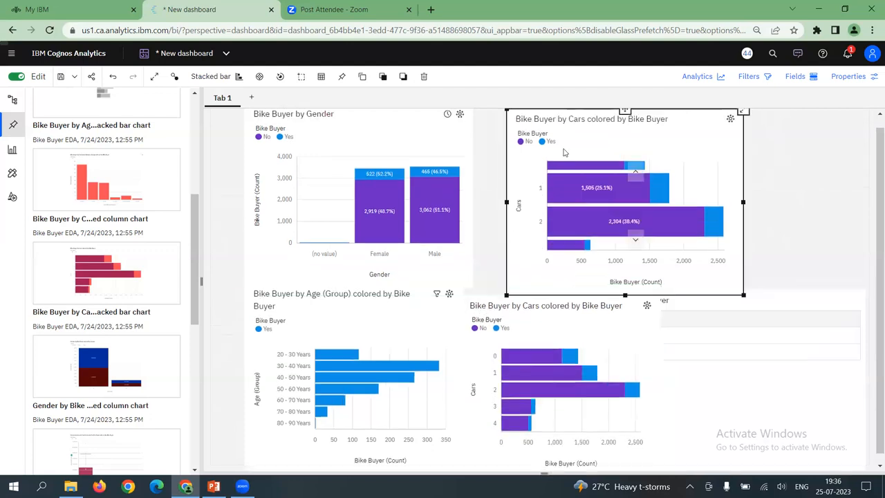
left_click_drag(625, 110, 593, 123)
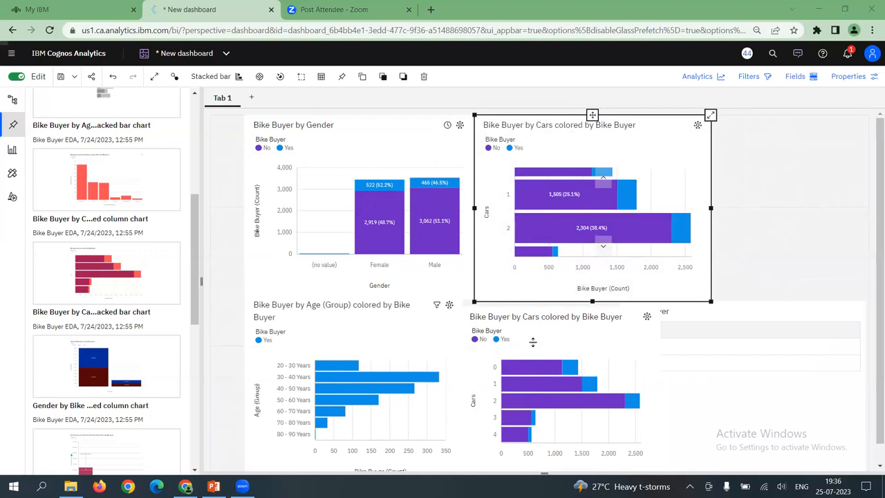
left_click(536, 316)
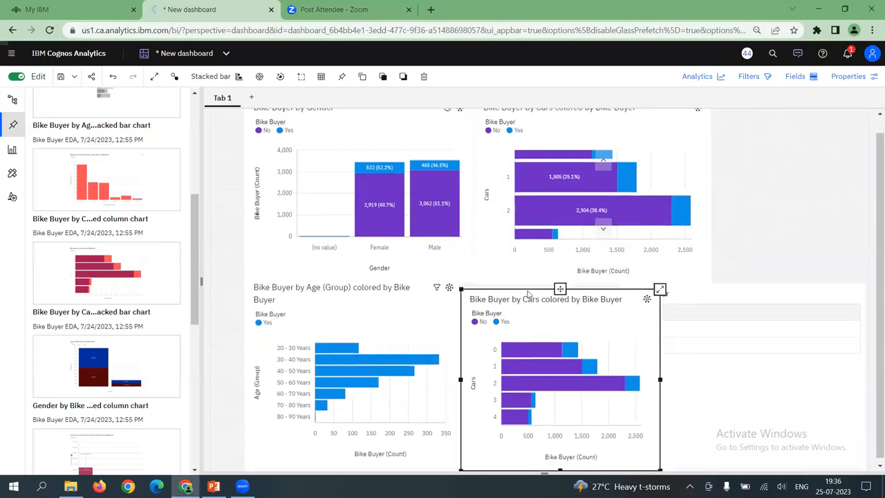
key("Delete")
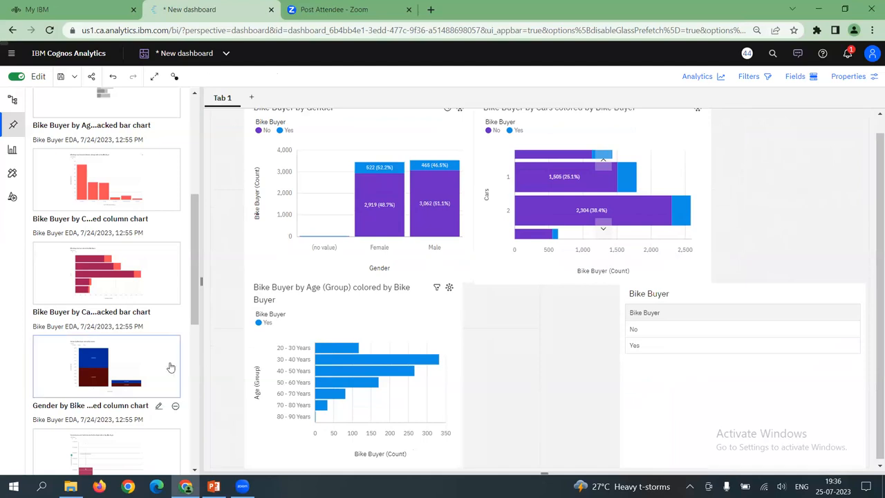
Add the pinned Yearly Income for Bike Buyer box plot, place it beside the age group chart and enlarge it
scroll(166, 366, "down", 3)
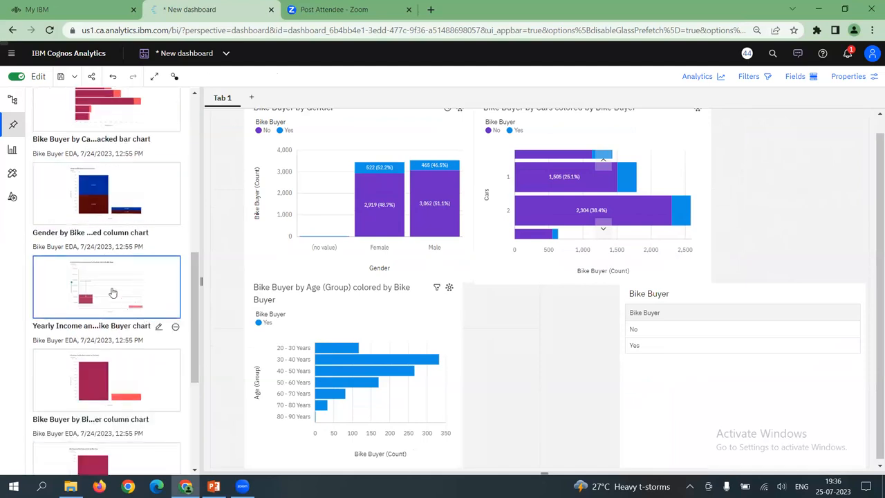
left_click_drag(93, 269, 515, 310)
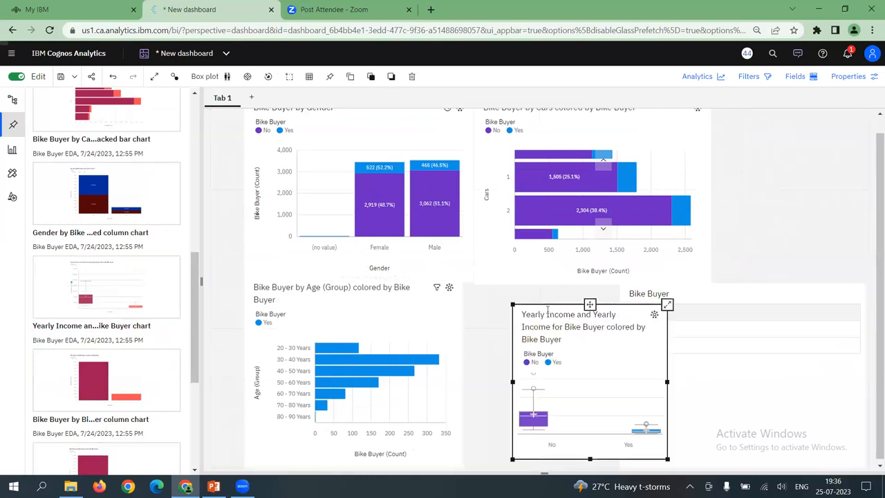
left_click_drag(536, 298, 486, 275)
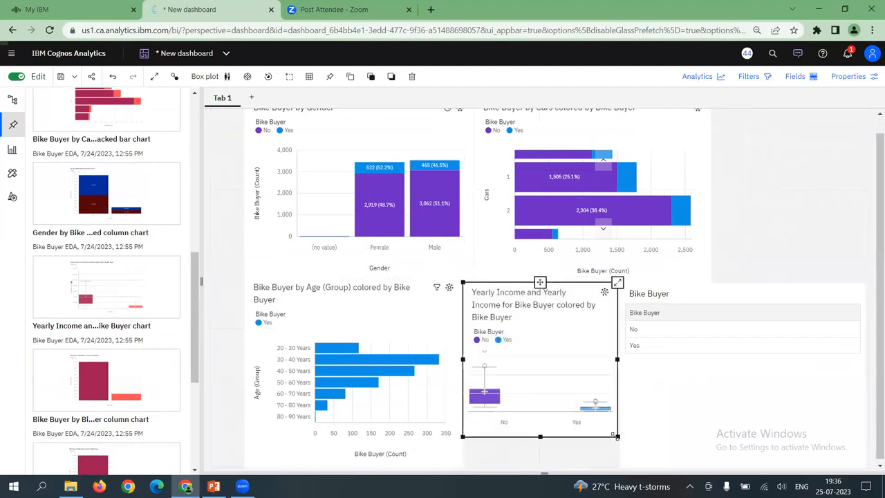
left_click_drag(618, 436, 648, 470)
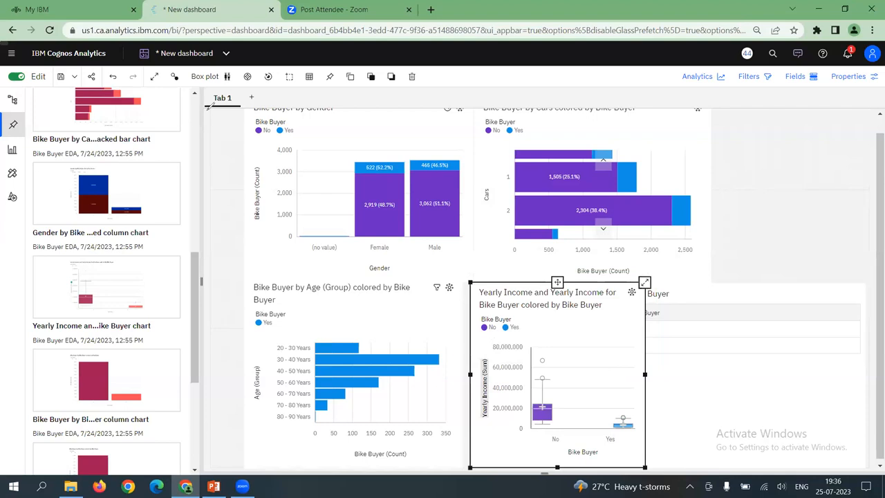
mouse_move(207, 109)
left_mouse_down()
mouse_move(211, 90)
mouse_move(217, 113)
left_mouse_up()
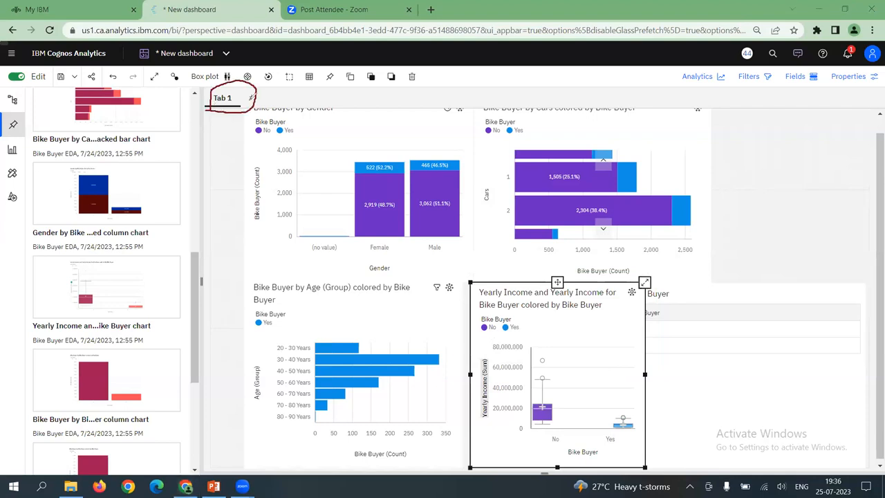
mouse_move(252, 89)
left_mouse_down()
mouse_move(248, 108)
mouse_move(256, 97)
left_mouse_up()
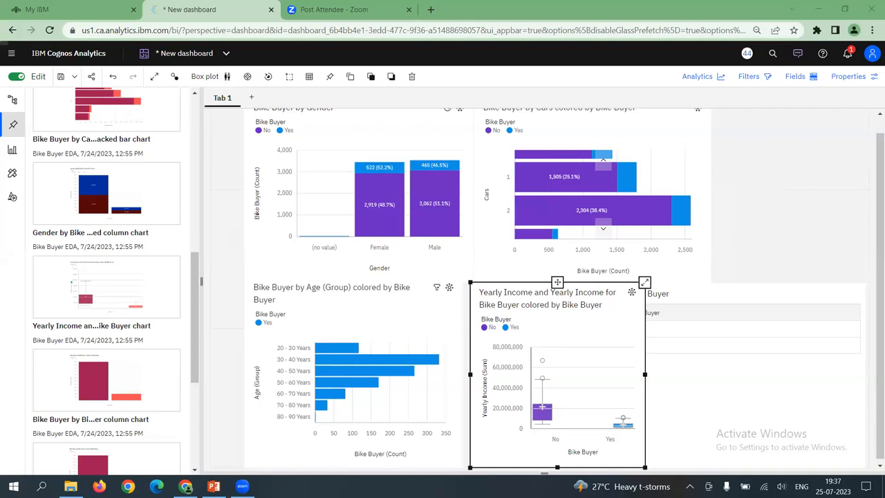
Widen the Yearly Income box plot to about the width of the Cars chart above it, and look through the remaining pins
left_click_drag(644, 374, 698, 375)
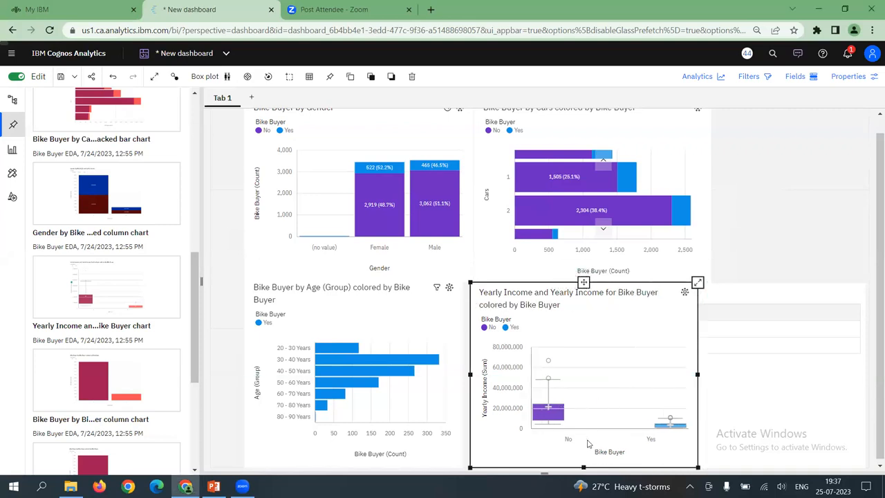
scroll(119, 331, "down", 4)
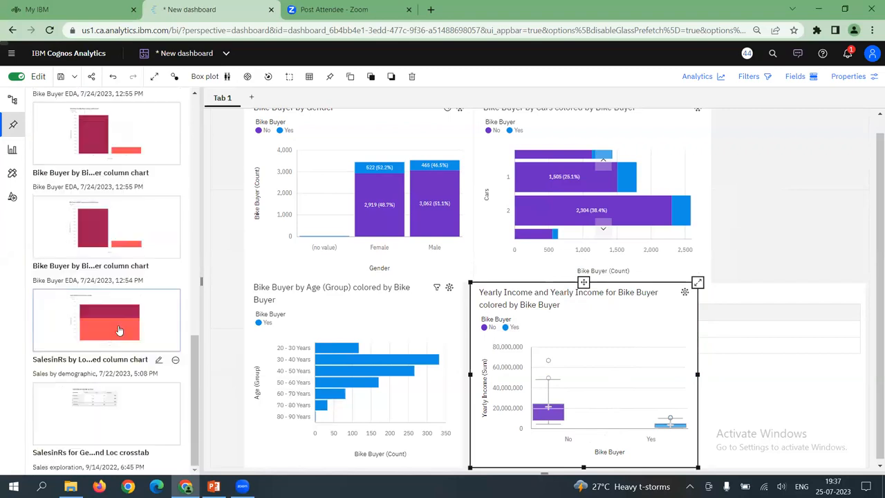
scroll(119, 325, "up", 4)
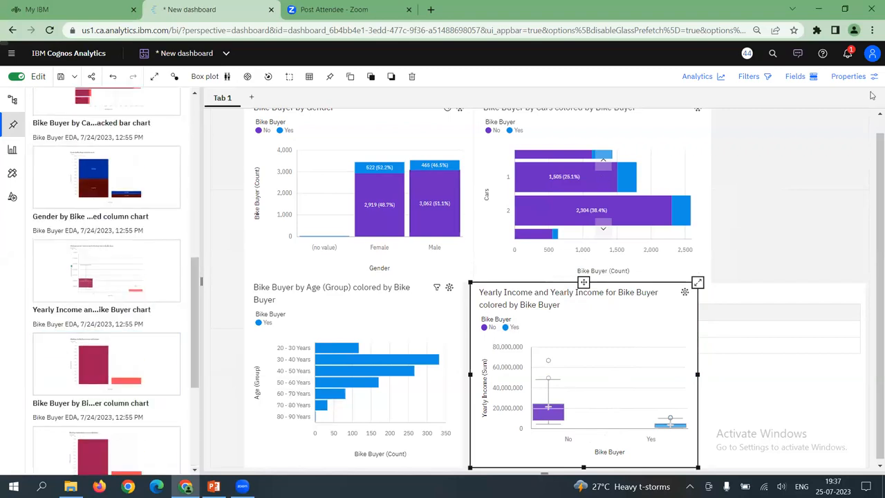
Add an empty crosstab visualization at the end of the dashboard's upper row and show the bikebuyer1.csv source fields
scroll(873, 184, "up", 1)
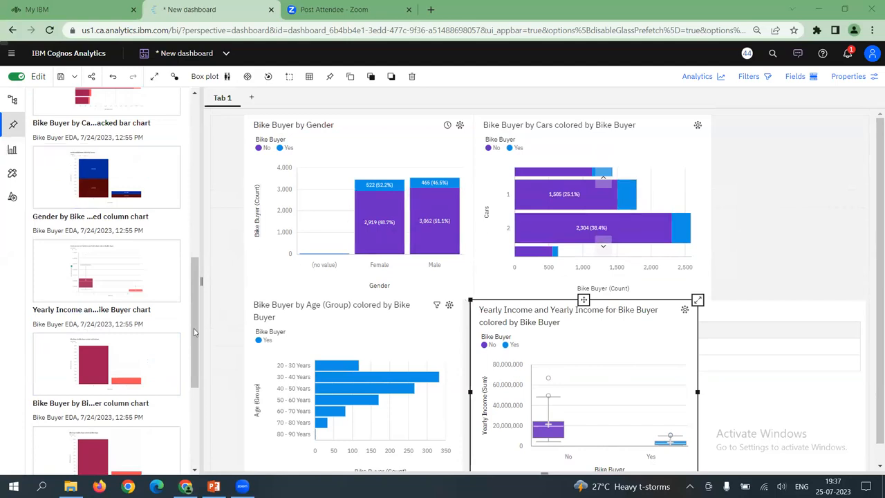
left_click(12, 150)
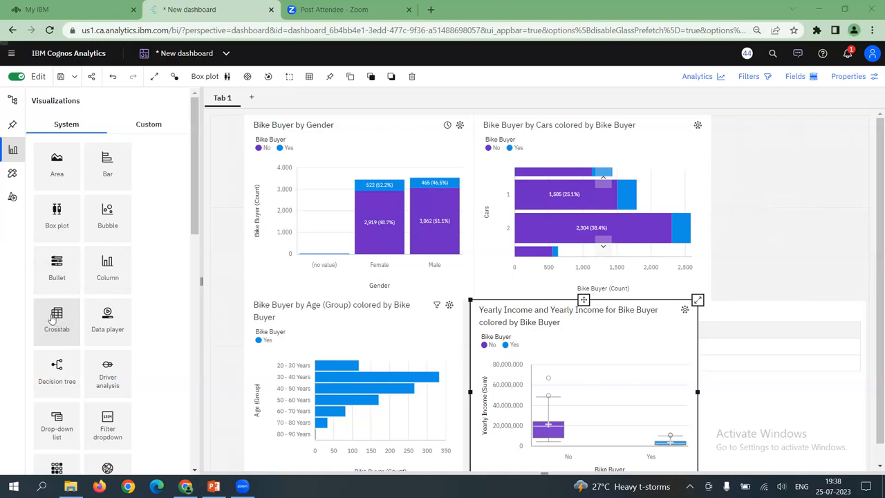
left_click_drag(546, 223, 717, 122)
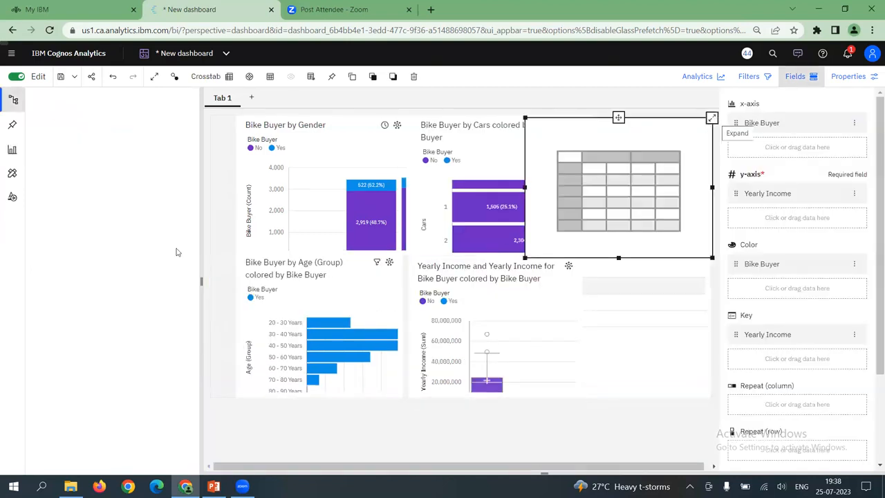
left_click(12, 151)
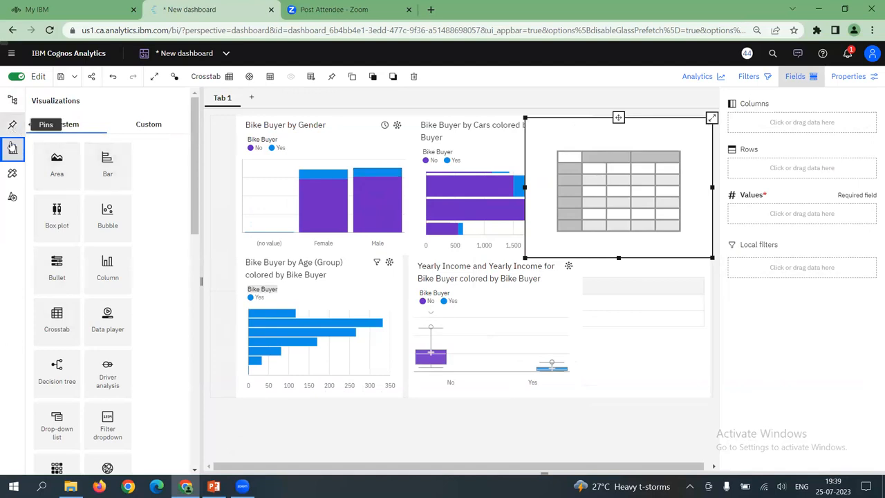
left_click(12, 101)
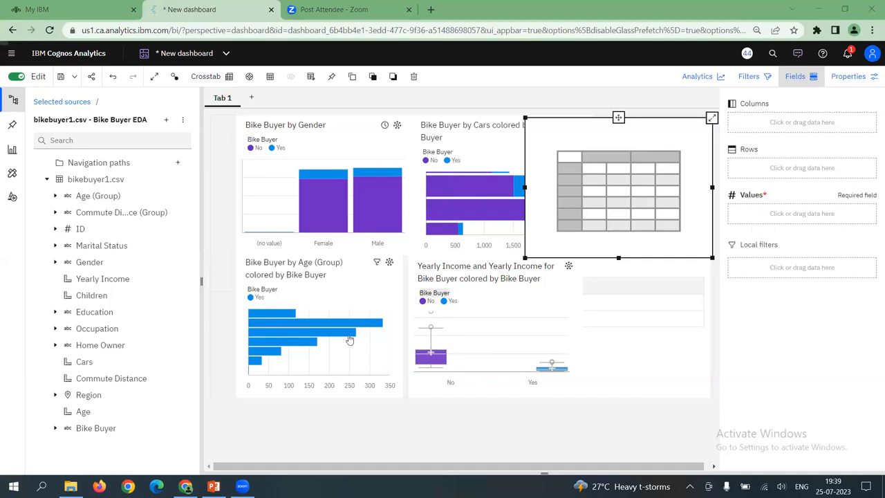
Try a crosstab with Gender as columns, Occupation as rows and Bike Buyer as values summarized by Count
left_click_drag(97, 429, 738, 112)
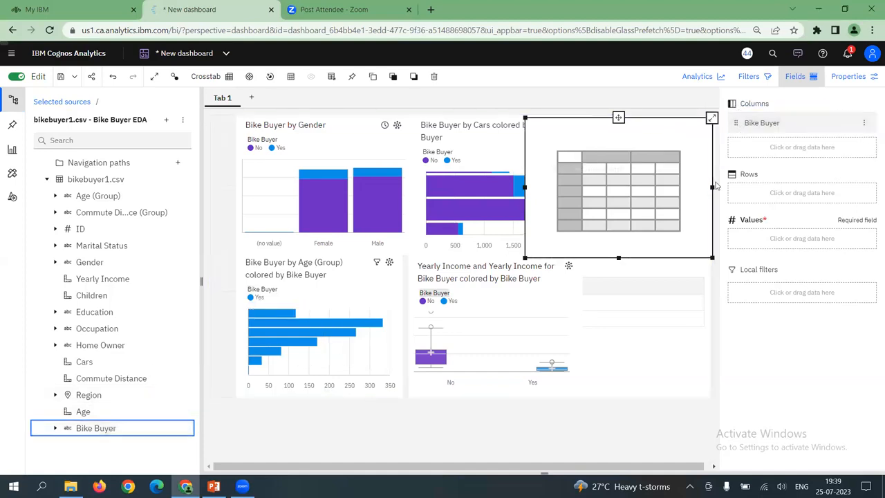
left_click_drag(111, 332, 740, 189)
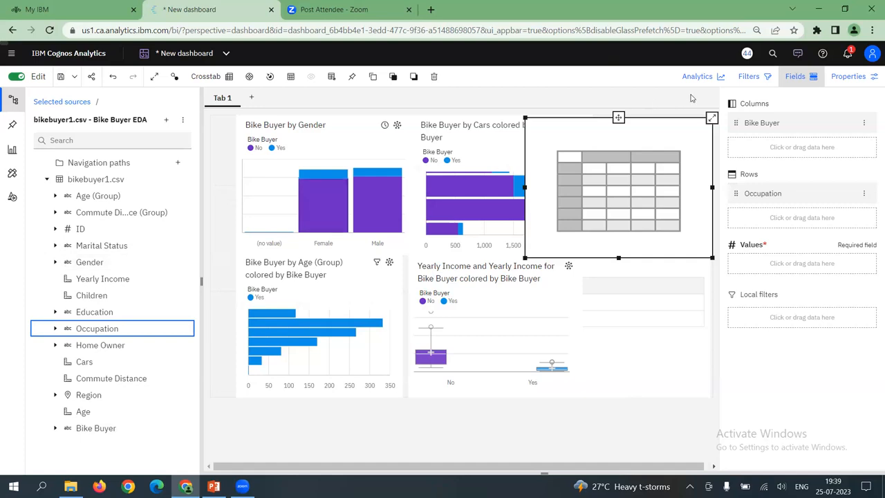
left_click(767, 122)
left_click_drag(772, 225, 751, 253)
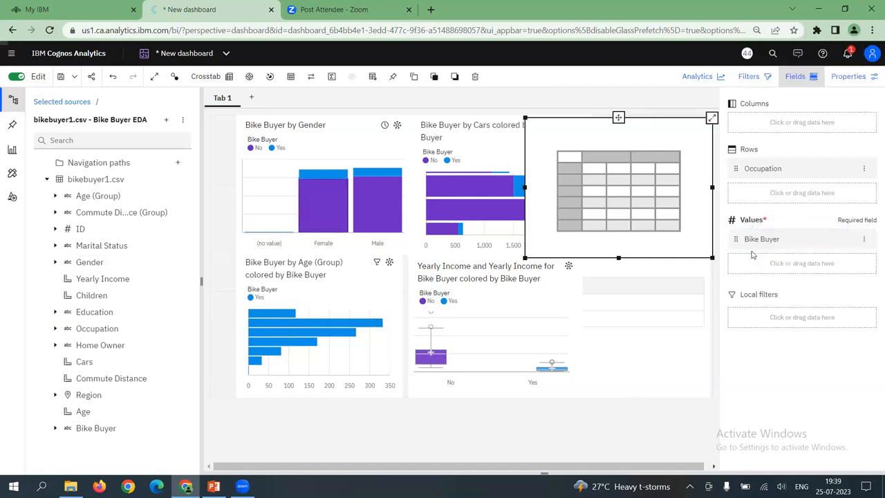
left_click(92, 262)
left_click_drag(704, 110, 761, 119)
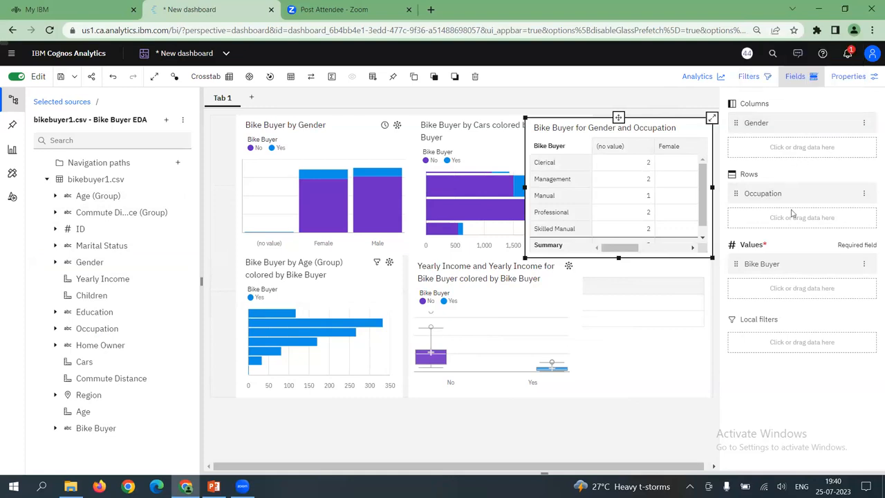
left_click(864, 264)
mouse_move(820, 301)
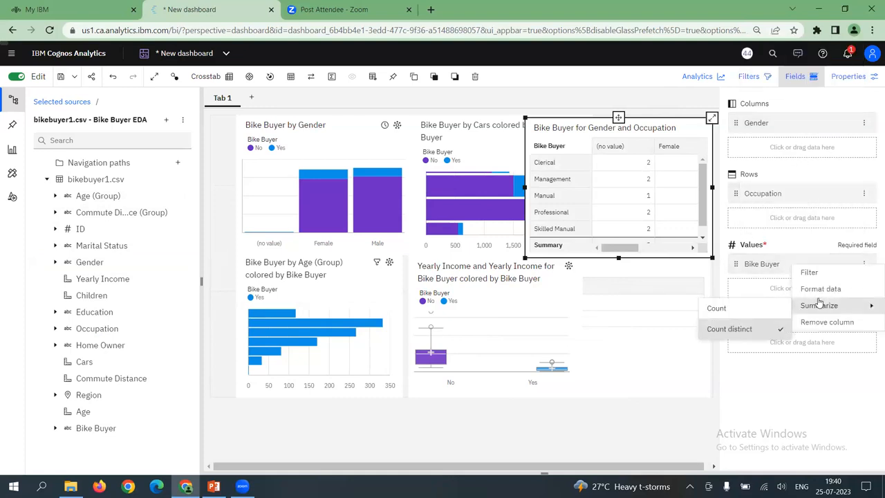
left_click(719, 311)
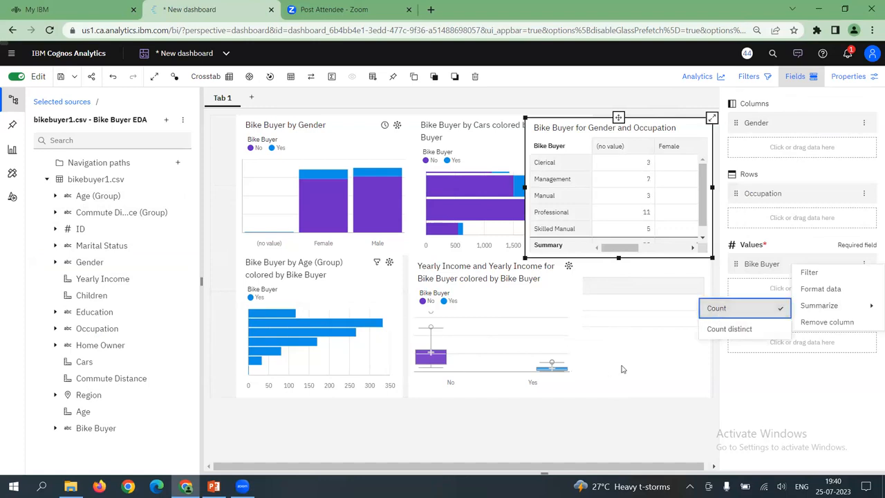
Filter the dashboard by the crosstab's Management cell under (no value) and clear that filter again
left_click(686, 346)
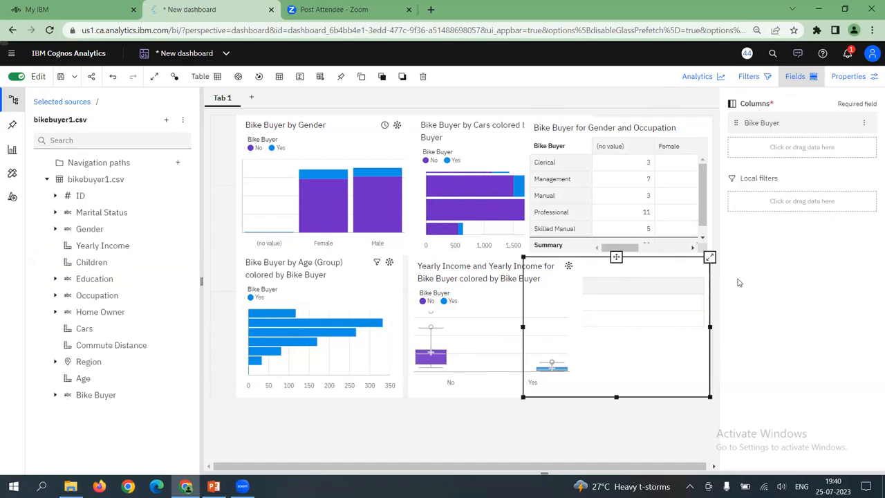
left_click(630, 181)
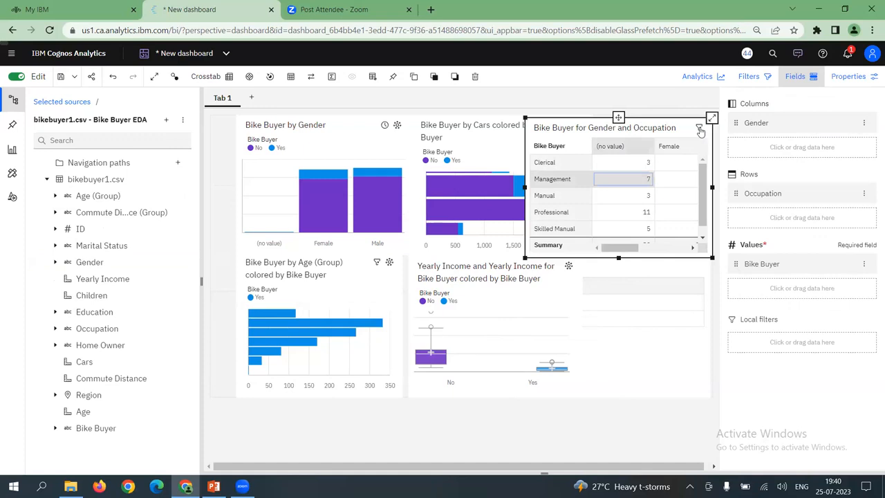
double_click(697, 133)
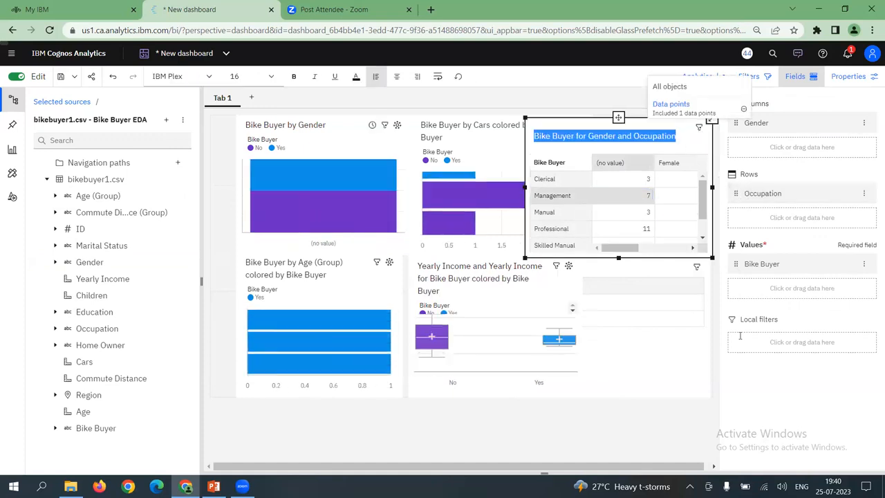
left_click(679, 339)
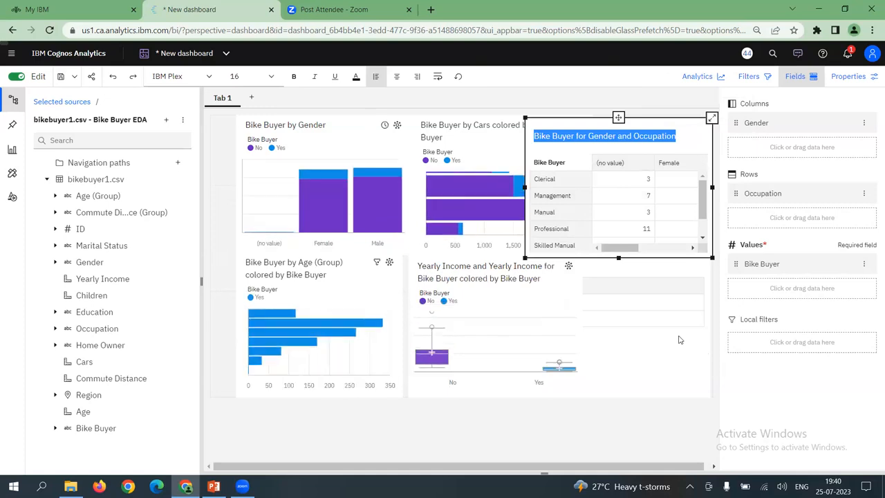
Undo all field assignments of the crosstab back to the empty crosstab
key("ctrl+z")
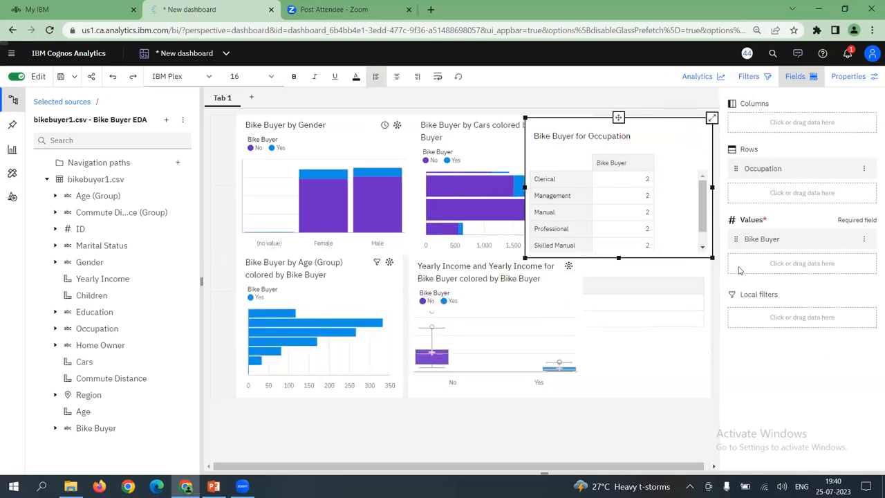
key("ctrl+z")
key("ctrl+z")
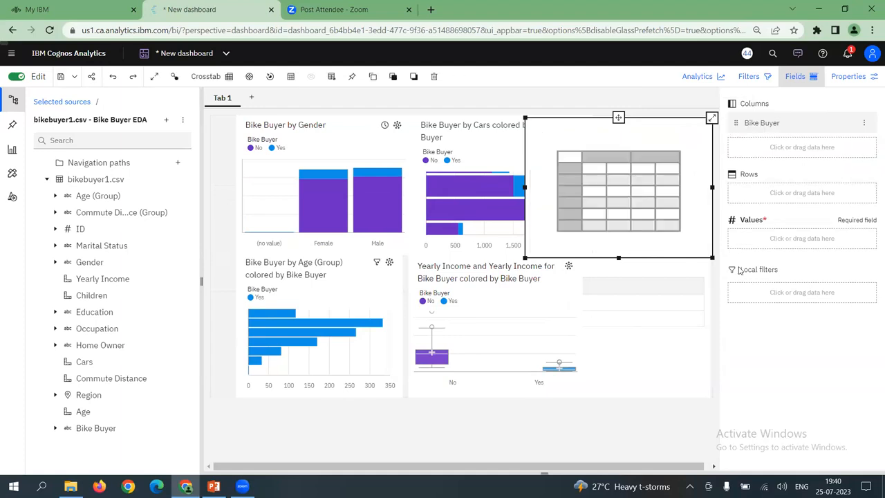
key("ctrl+z")
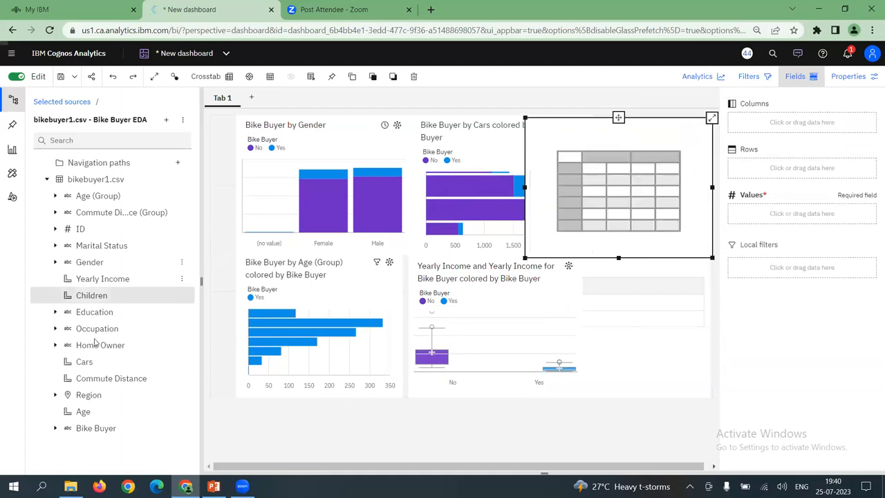
Assign Bike Buyer to the crosstab's columns and Occupation to its rows
left_click(107, 432)
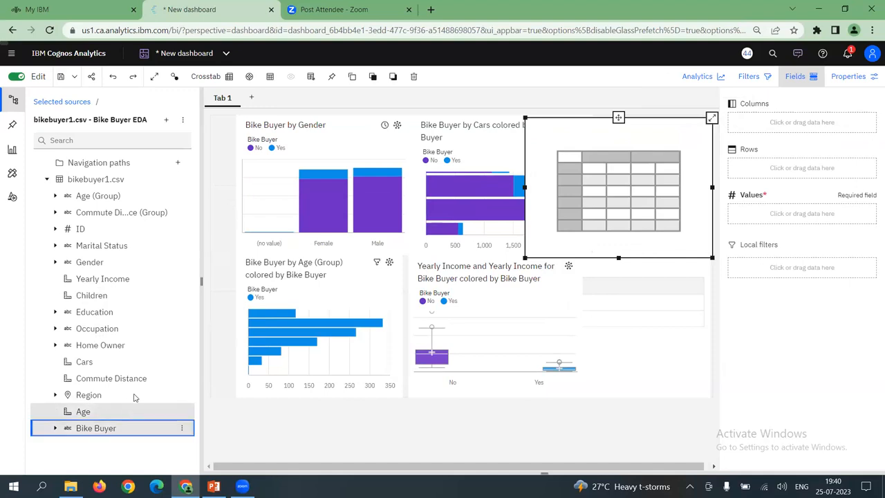
left_click_drag(95, 428, 765, 120)
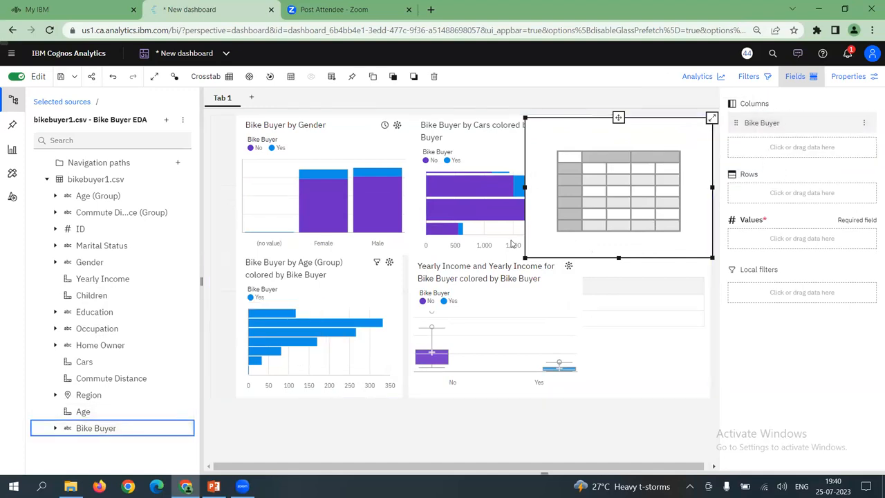
left_click_drag(110, 330, 760, 189)
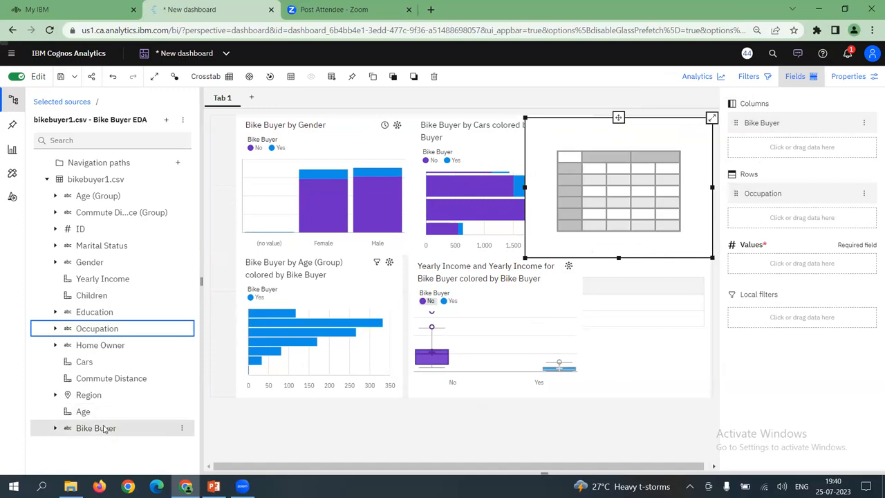
Try Gender as the crosstab's values field and remove it again
left_click(135, 267)
left_click_drag(765, 215, 744, 259)
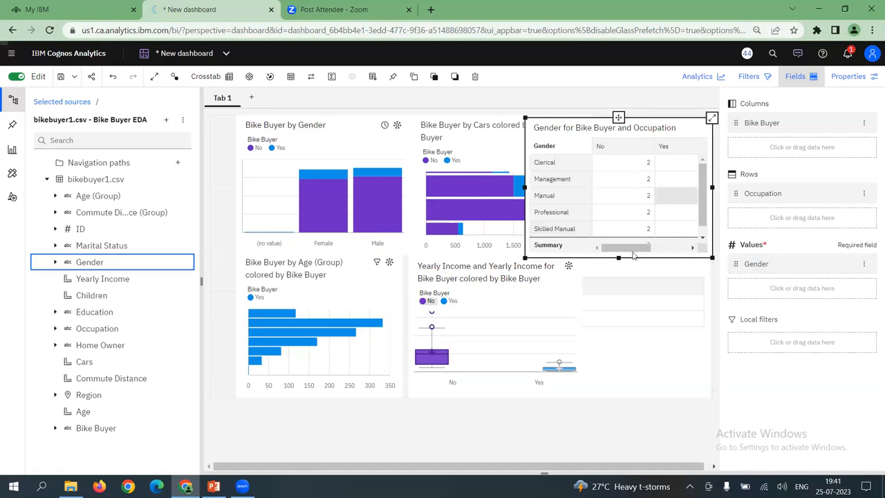
left_click(865, 265)
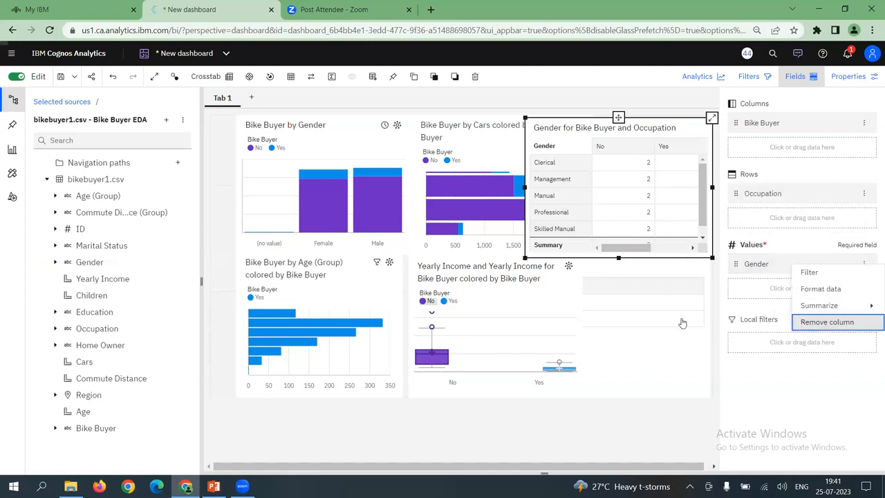
Assign Bike Buyer to the crosstab's values, check that it is summarized by Count, and close the field assignments
left_click_drag(96, 429, 753, 261)
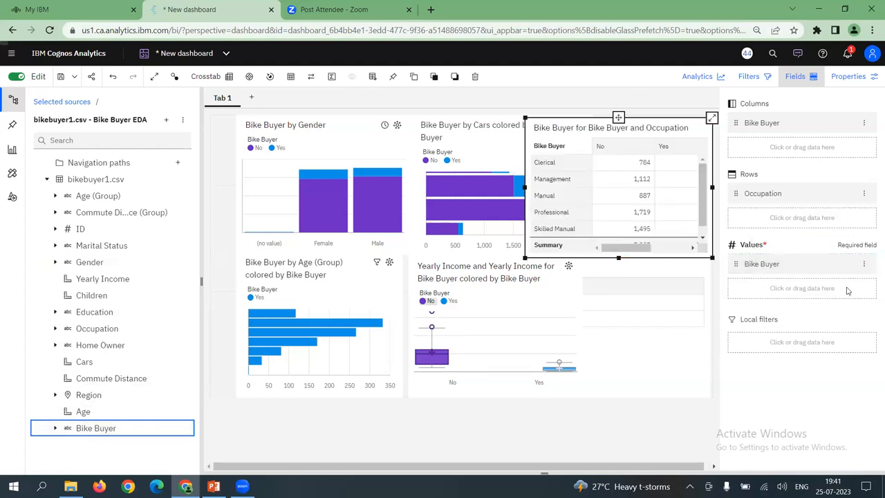
left_click(865, 264)
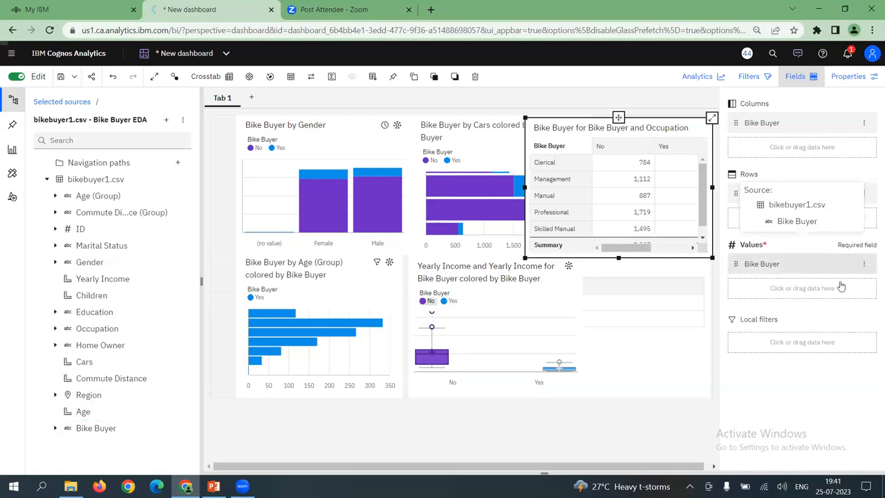
left_click(791, 234)
left_click(864, 265)
mouse_move(820, 305)
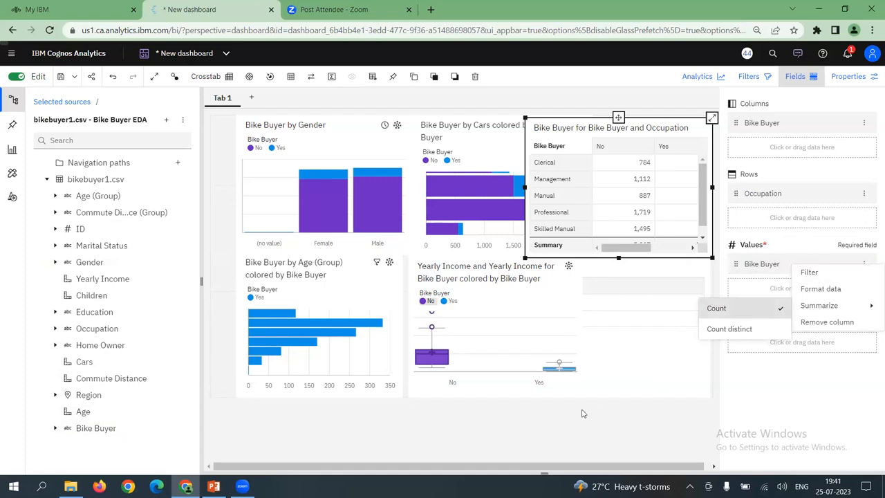
left_click(625, 308)
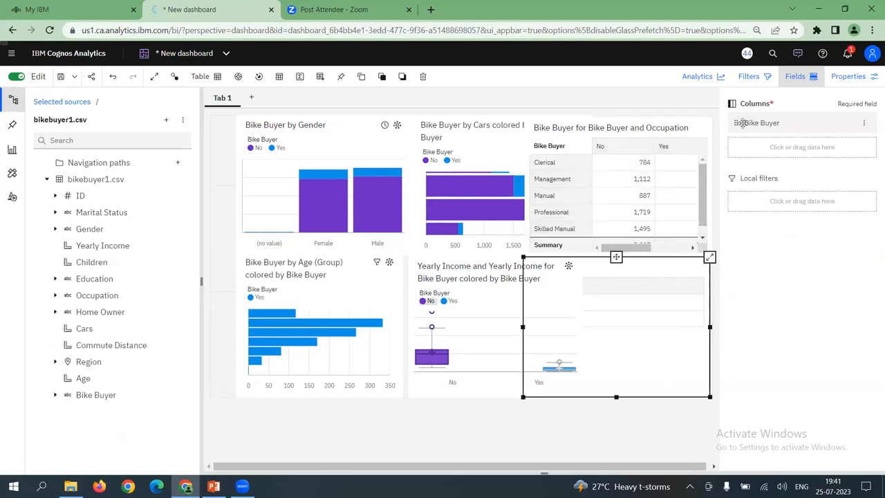
left_click(799, 78)
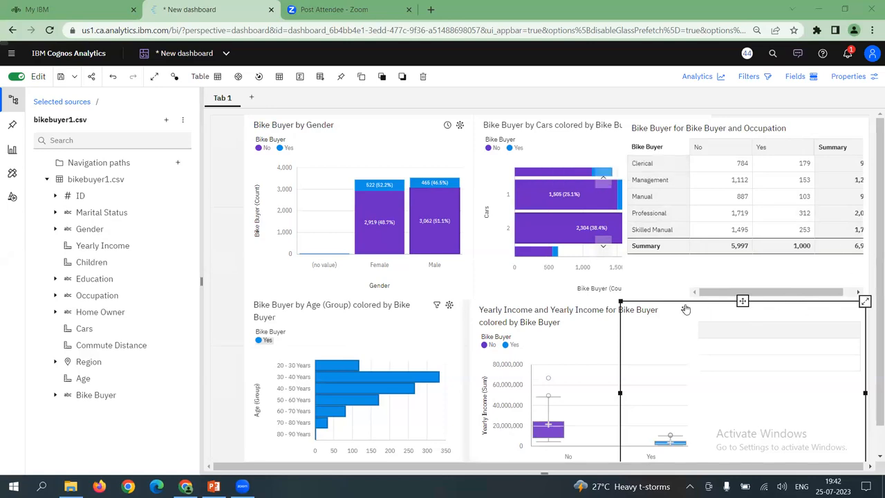
Move the Cars chart slightly over the gender chart's edge and shorten its title to "Bike Buyer by Cars"
left_click(697, 272)
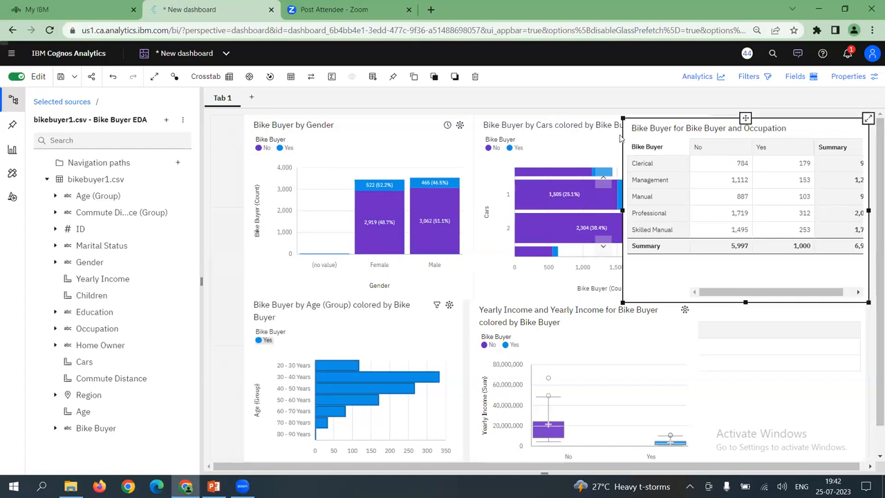
left_click(555, 139)
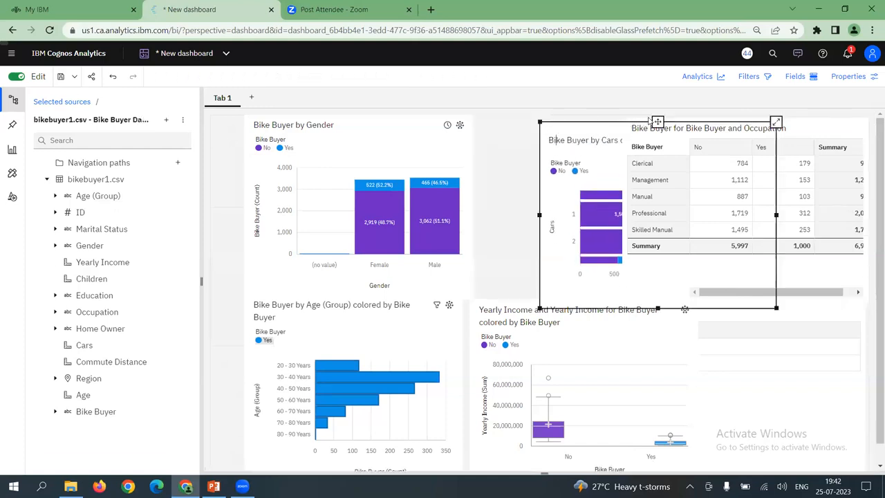
left_click_drag(657, 122, 611, 132)
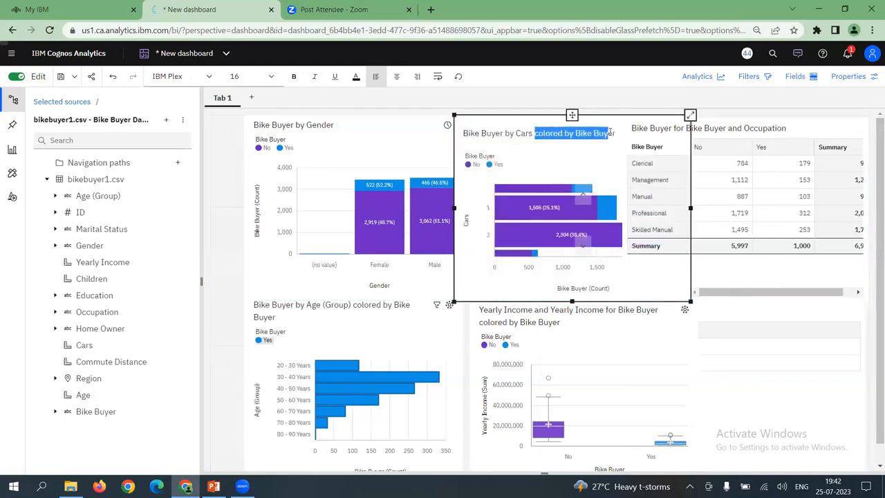
key("BackSpace")
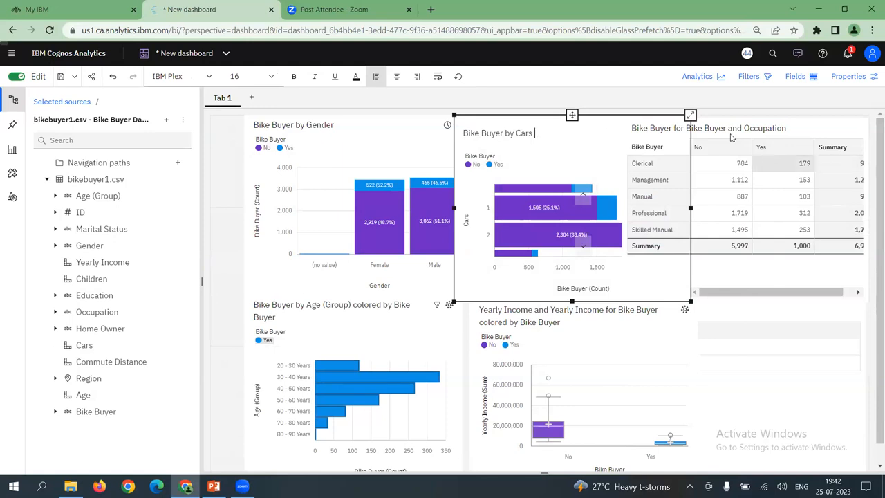
Remove the word "for" from the occupation crosstab's title, restoring the crosstab if it gets deleted by mistake
left_click(733, 131)
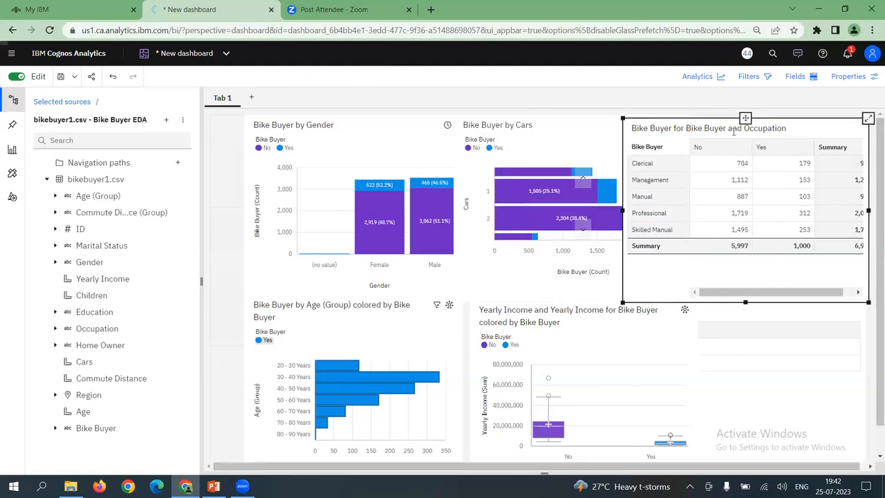
double_click(678, 127)
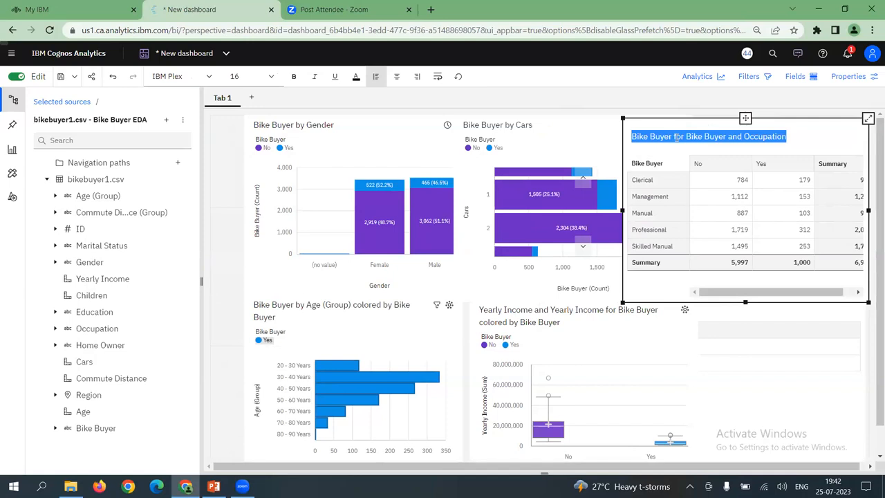
left_click(683, 138)
double_click(676, 136)
key("BackSpace")
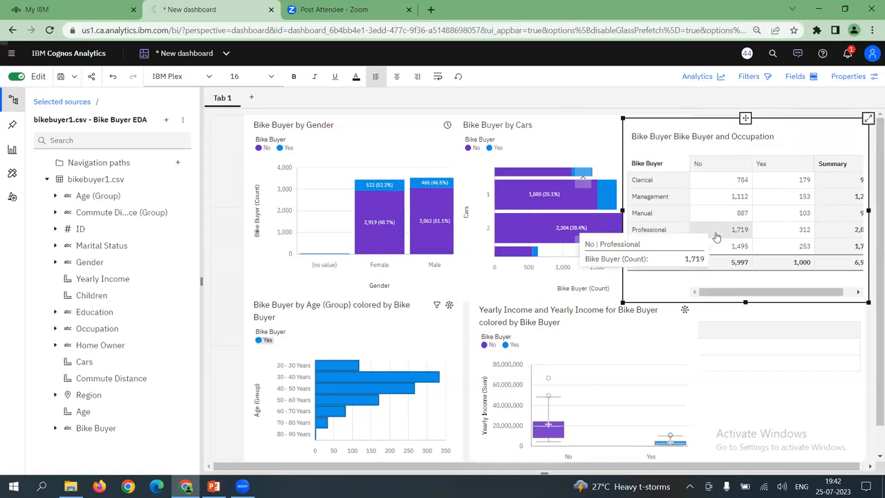
key("Delete")
key("ctrl+z")
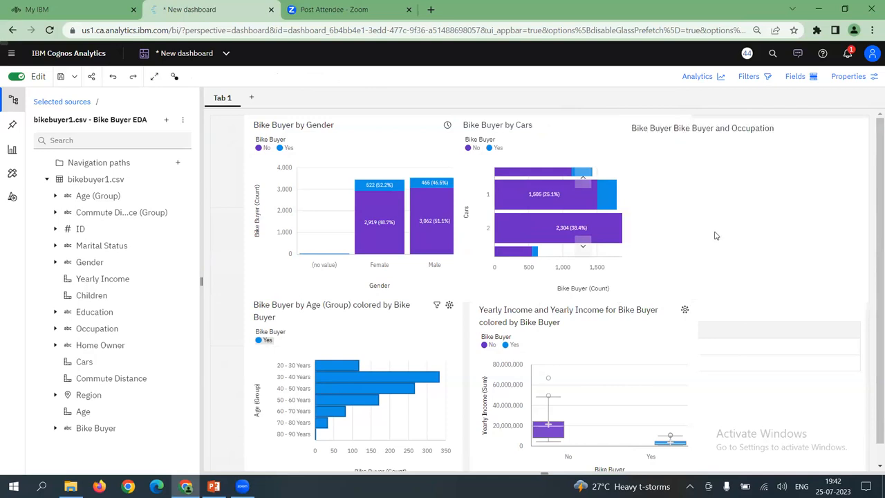
Replace the repeated "Bike Buyer and" in the crosstab's title so it reads "Bike Buyer by Occupation"
left_click(714, 130)
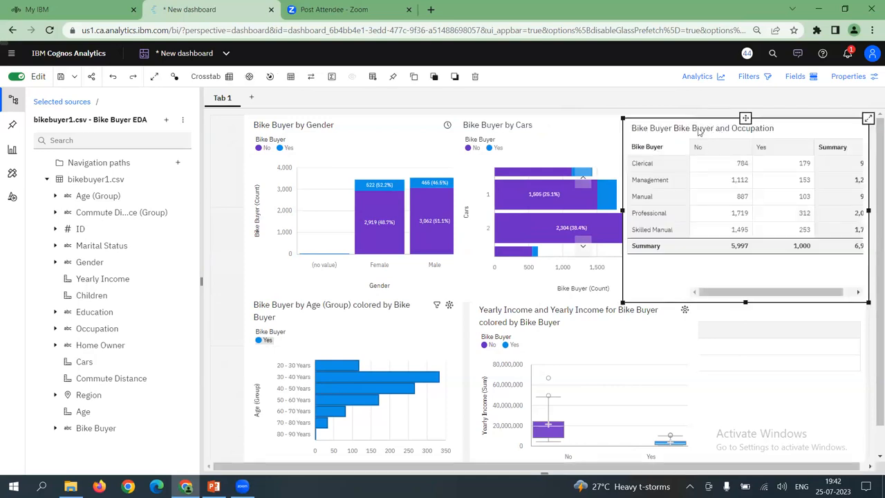
left_click(694, 128)
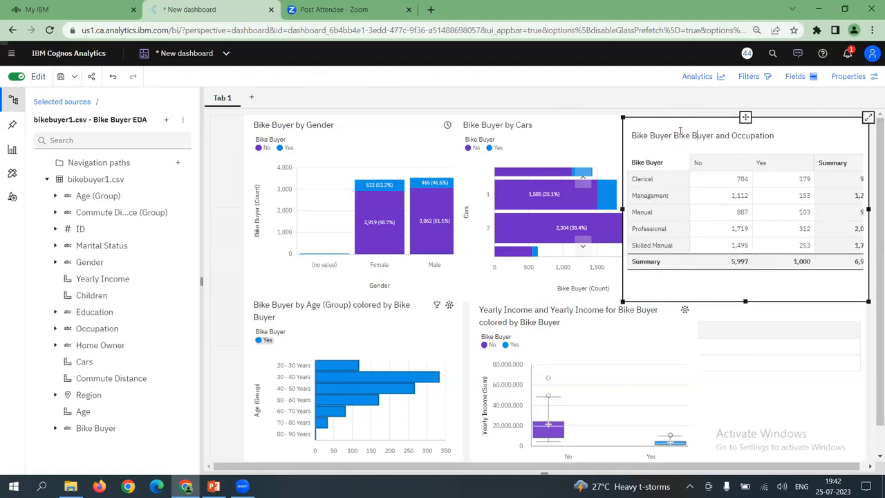
left_click_drag(692, 135, 728, 136)
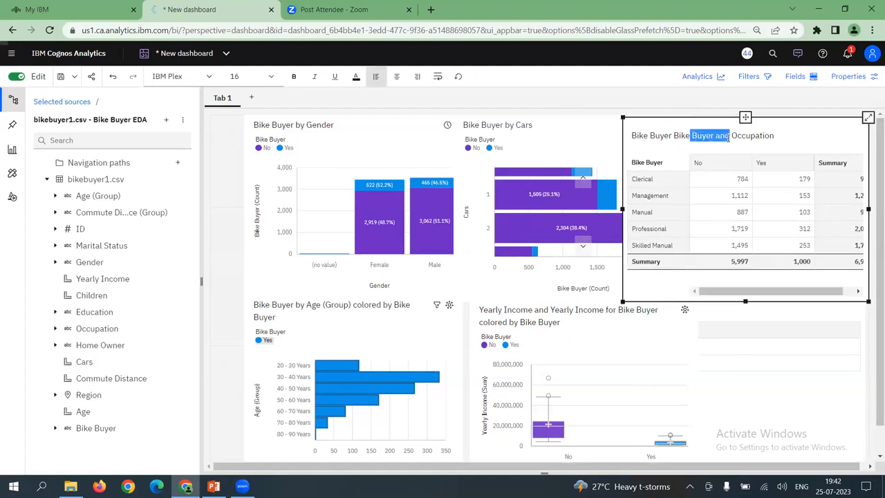
key("BackSpace")
key("BackSpace")
key("BackSpace")
key("BackSpace")
key("BackSpace")
key("BackSpace")
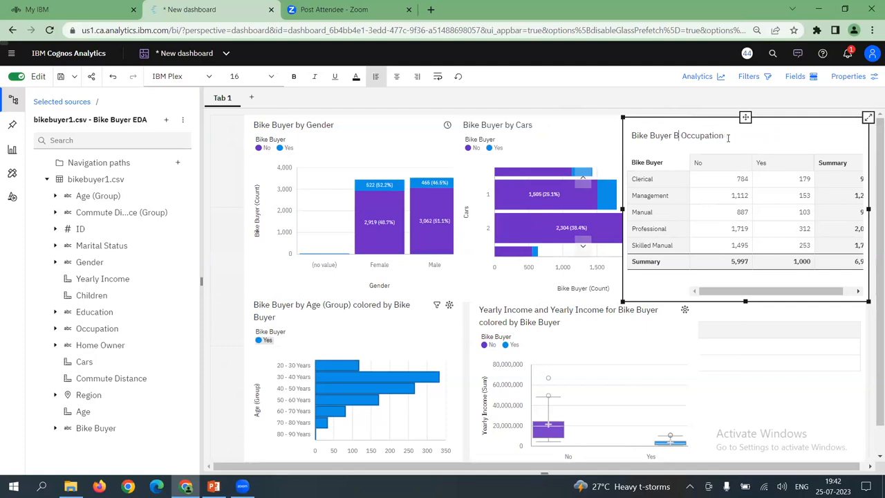
type("by")
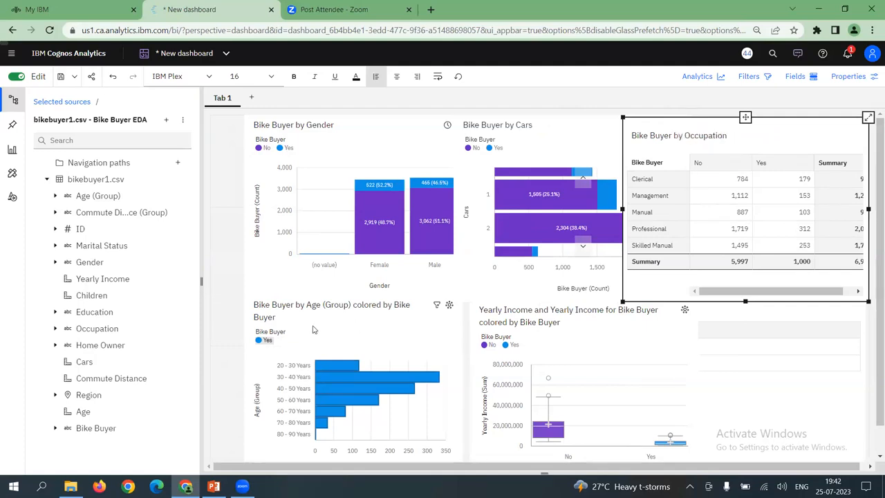
Shorten the age chart's title to "Bike Buyer by Age (Group)"
left_click(354, 305)
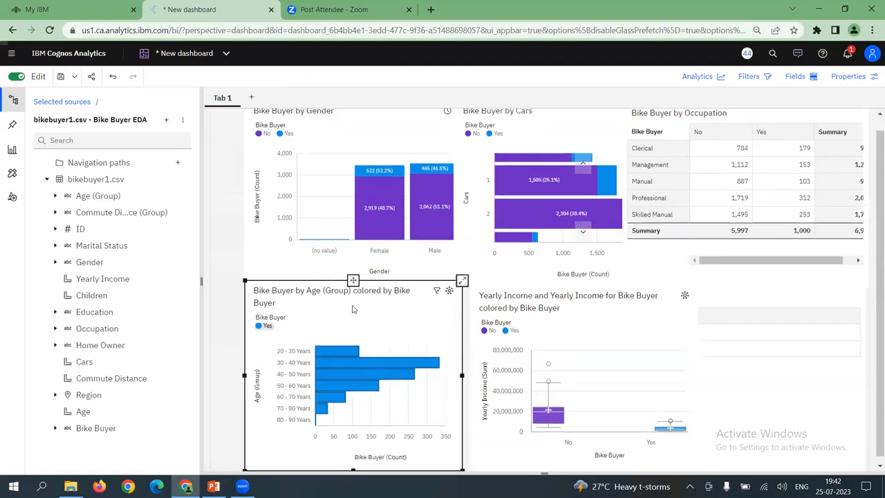
left_click_drag(355, 299, 275, 313)
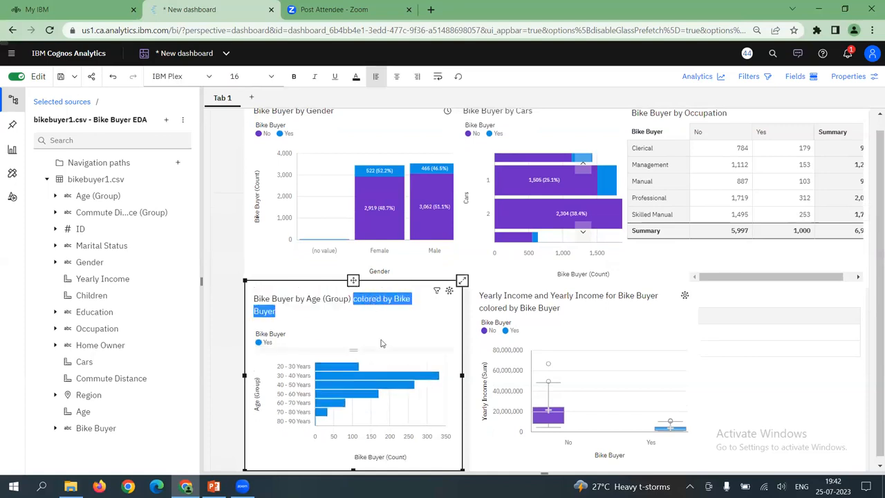
key("BackSpace")
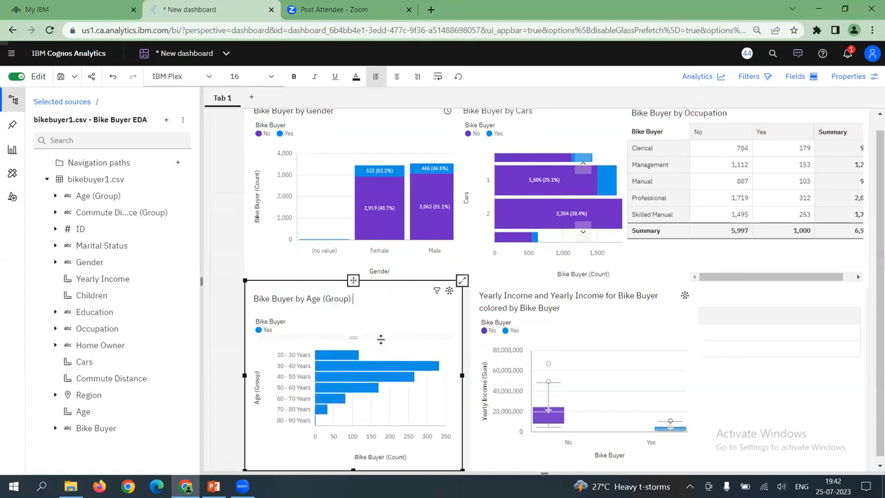
Remove the leading "Yearly Income and" from the box plot's title, undoing any accidental deletion of the chart
left_click(534, 296)
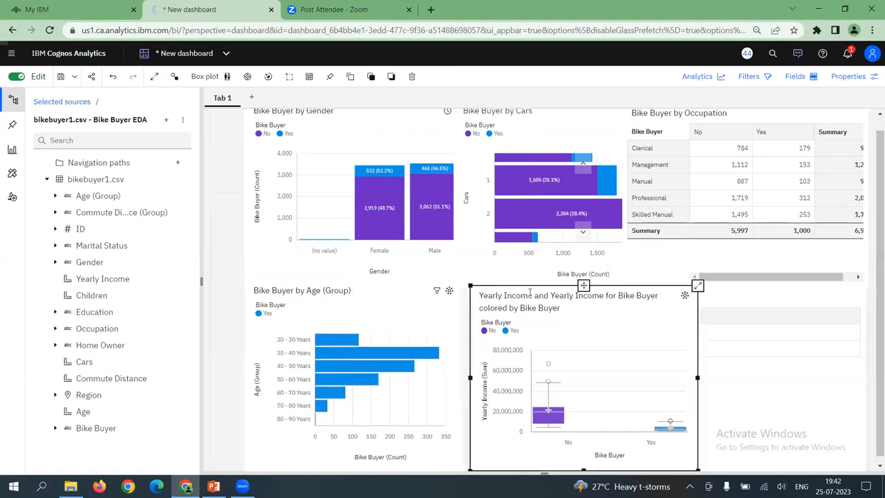
double_click(485, 296)
left_click_drag(480, 304, 550, 304)
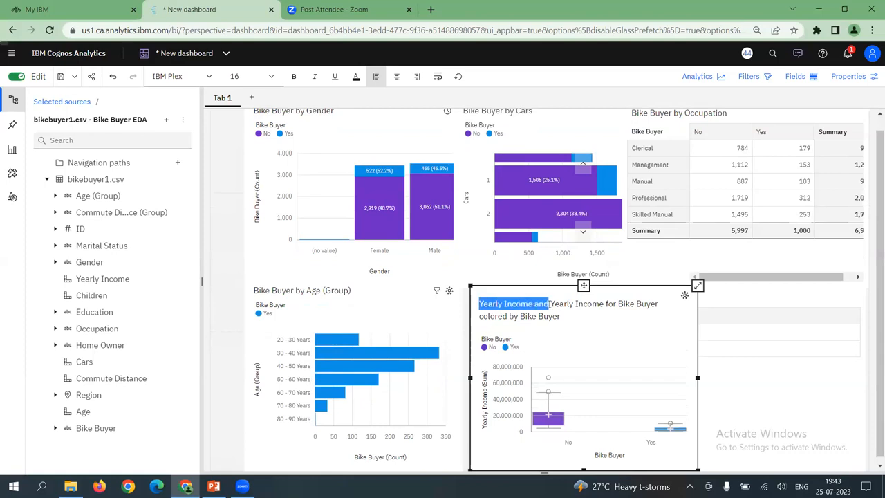
key("BackSpace")
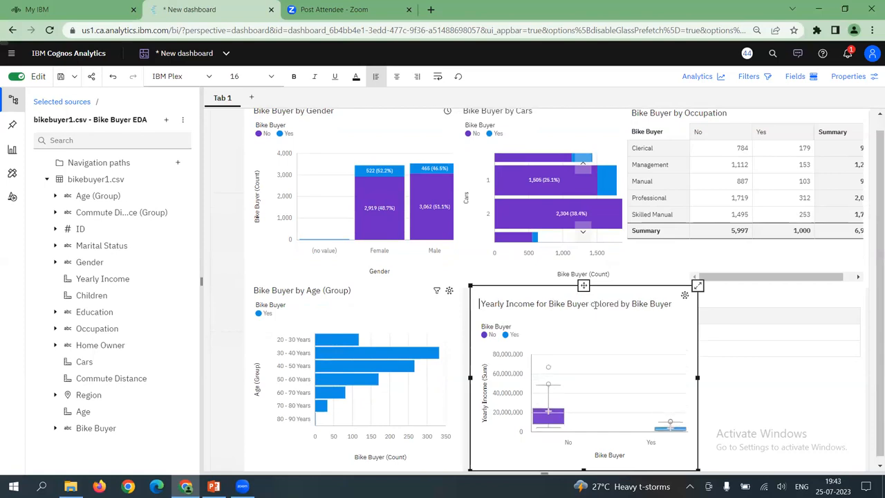
left_click_drag(598, 305, 683, 309)
left_click(650, 289)
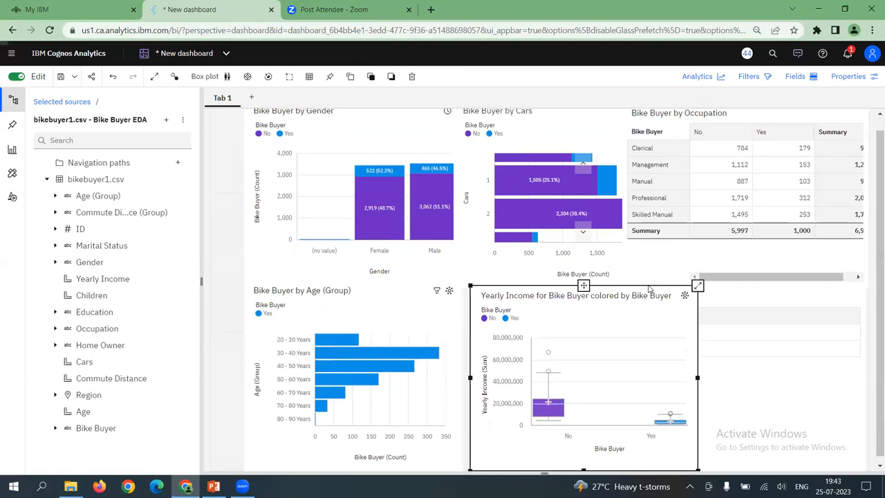
key("Delete")
key("ctrl+z")
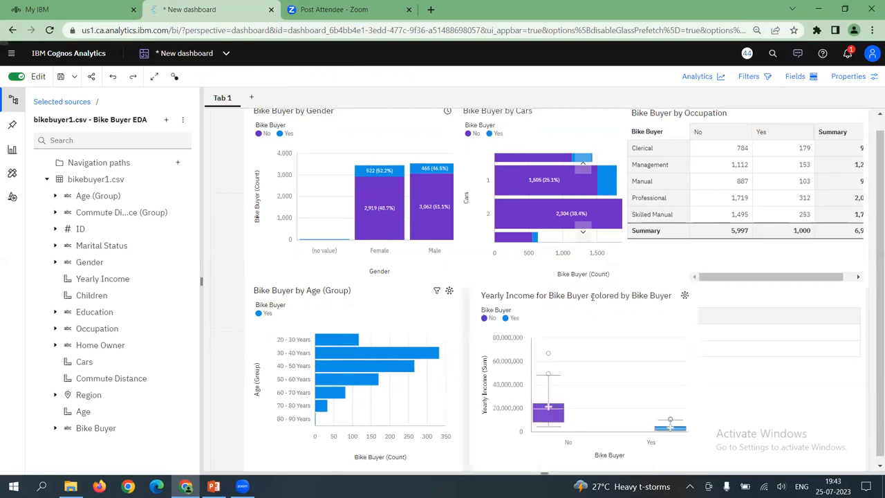
Remove "colored by Bike Buyer" from the box plot's title, leaving "Yearly Income for Bike Buyer"
left_click(591, 298)
left_click(591, 297)
left_click(591, 296)
left_click_drag(591, 296, 674, 296)
key("BackSpace")
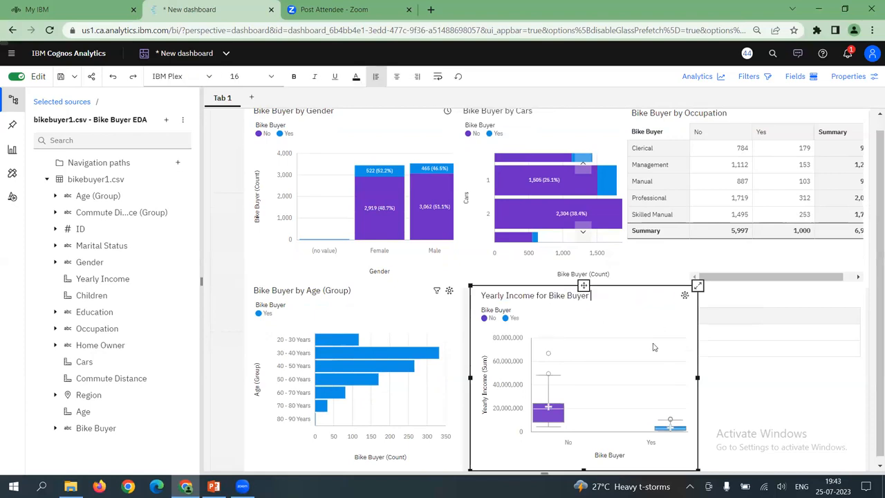
left_click(762, 332)
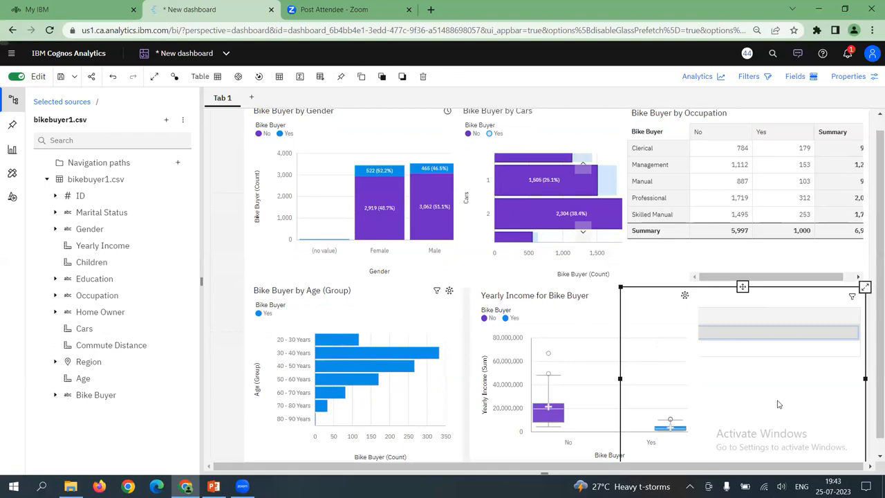
left_click(756, 310)
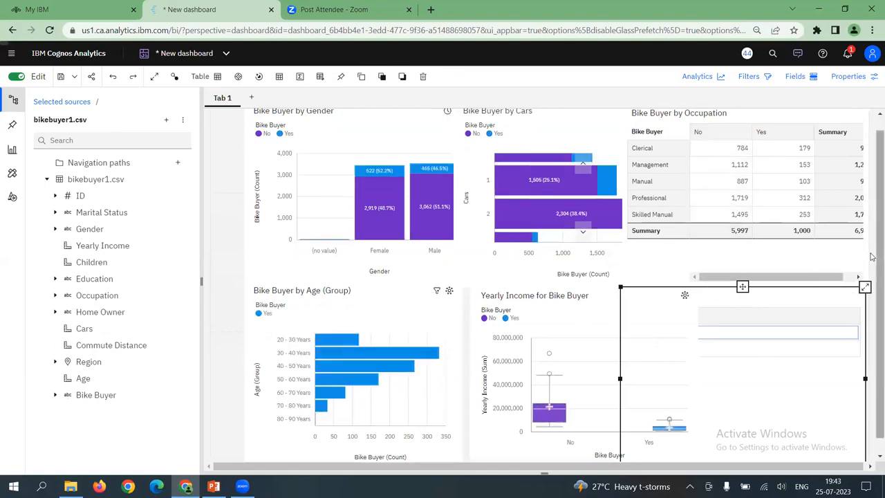
left_click(840, 258)
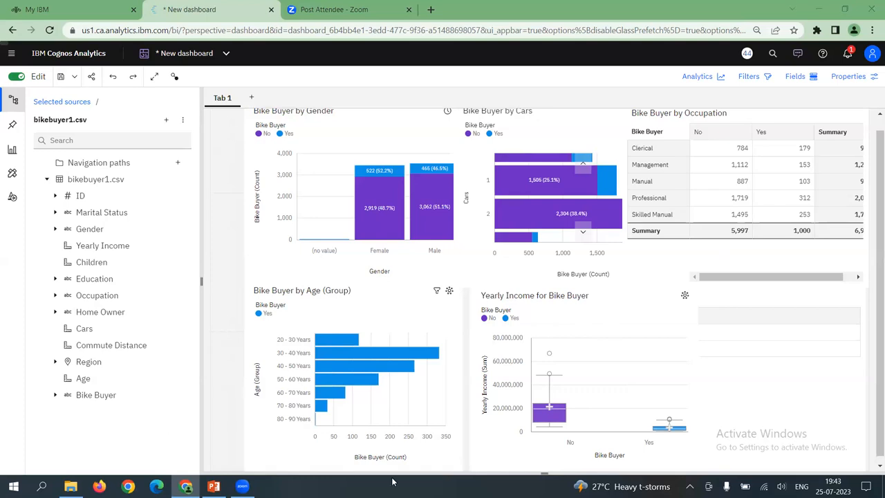
Show the dashboard in full screen and hide the data sources so the charts fill the width
mouse_move(157, 63)
left_mouse_down()
mouse_move(149, 89)
mouse_move(167, 77)
mouse_move(164, 61)
left_mouse_up()
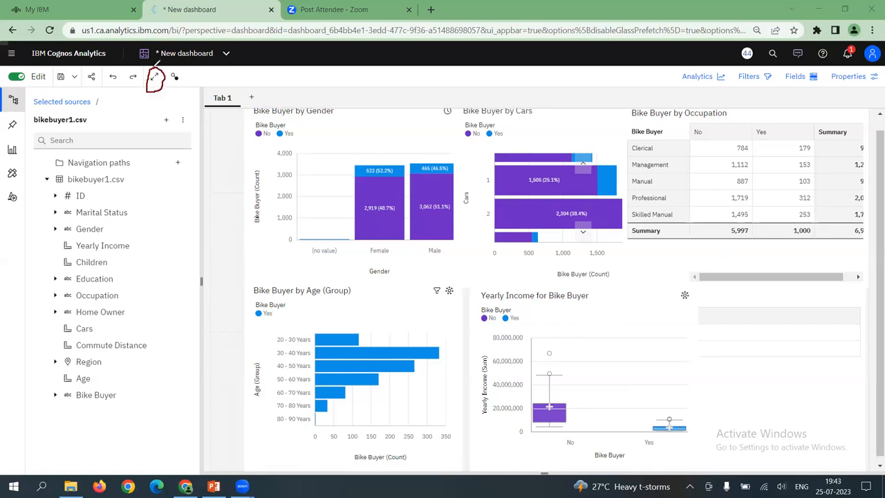
mouse_move(160, 75)
left_mouse_down()
mouse_move(173, 87)
mouse_move(196, 62)
left_mouse_up()
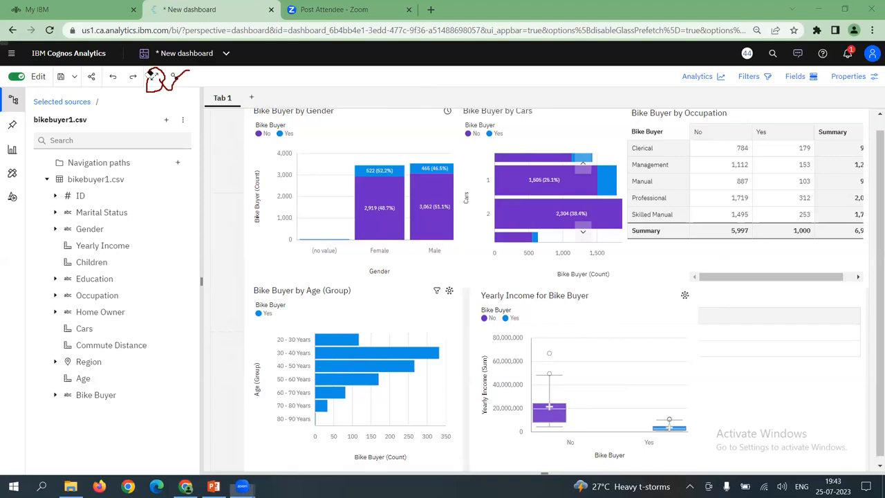
left_click(154, 76)
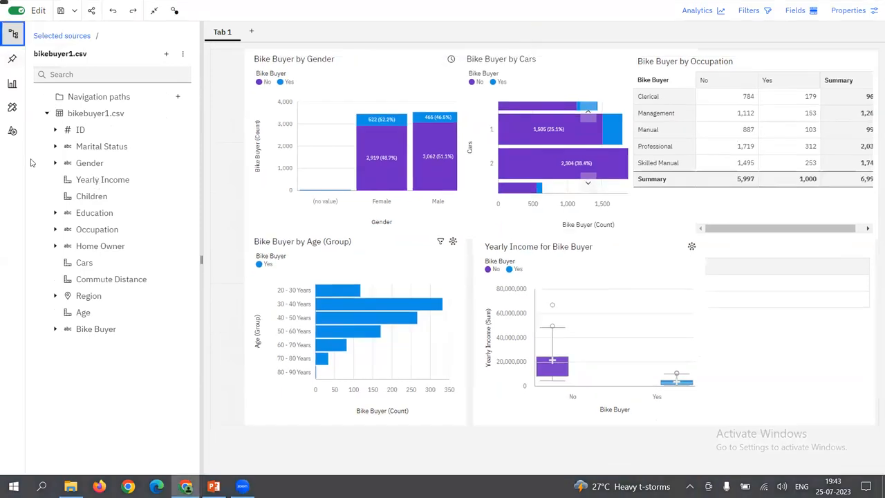
left_click(12, 33)
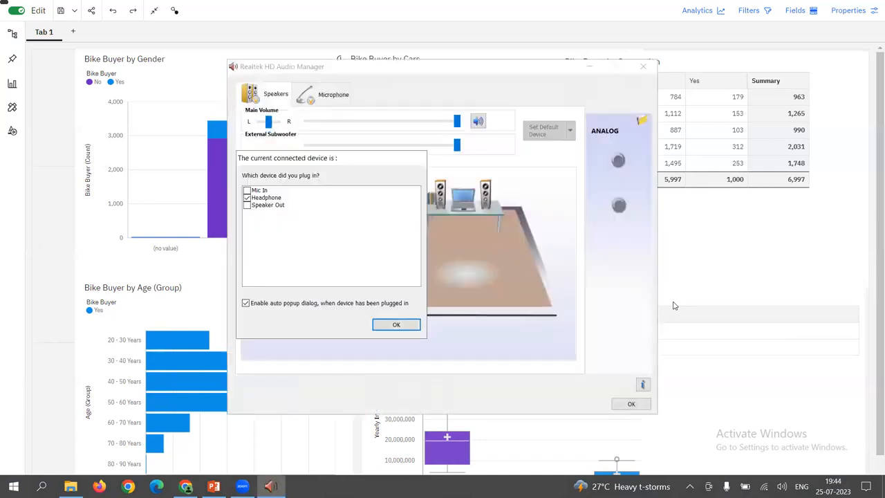
Dismiss the Realtek audio device prompts with Headphone selected and return to the dashboard
left_click(409, 327)
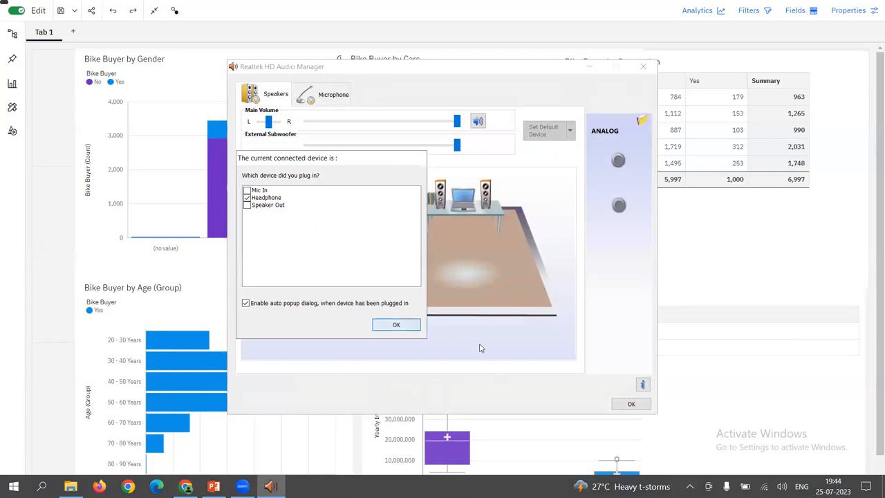
left_click(631, 407)
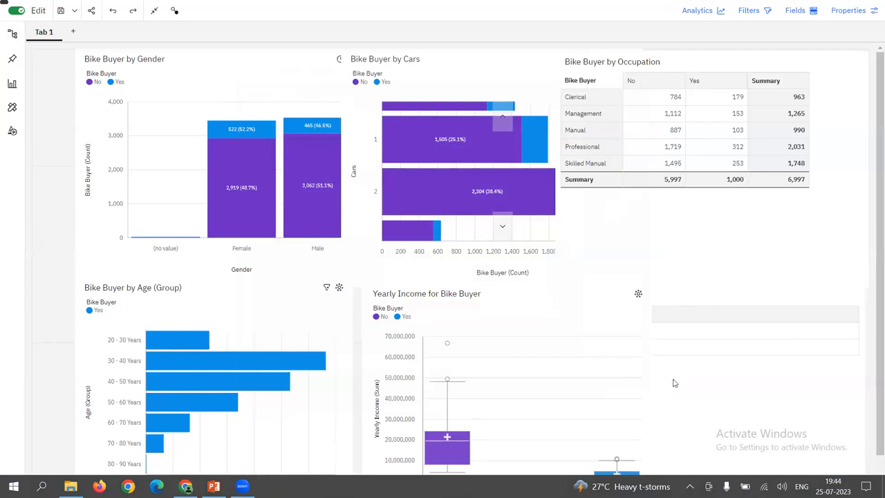
left_click(503, 309)
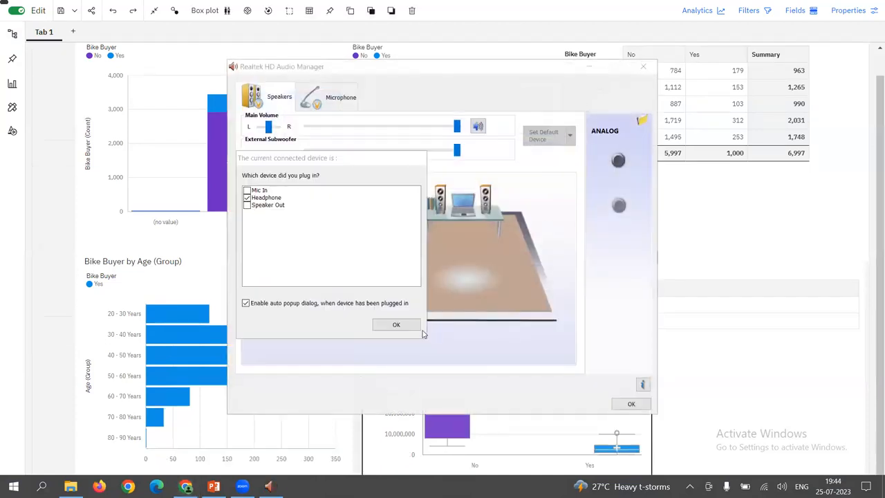
left_click(396, 323)
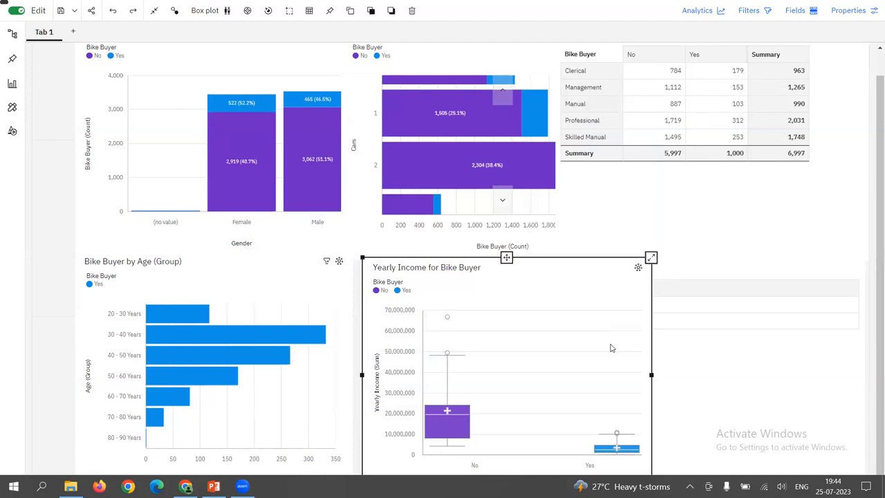
Filter all the dashboard's visuals to female bike buyers from the gender chart's Female, Yes segment and inspect its count
left_click(600, 190)
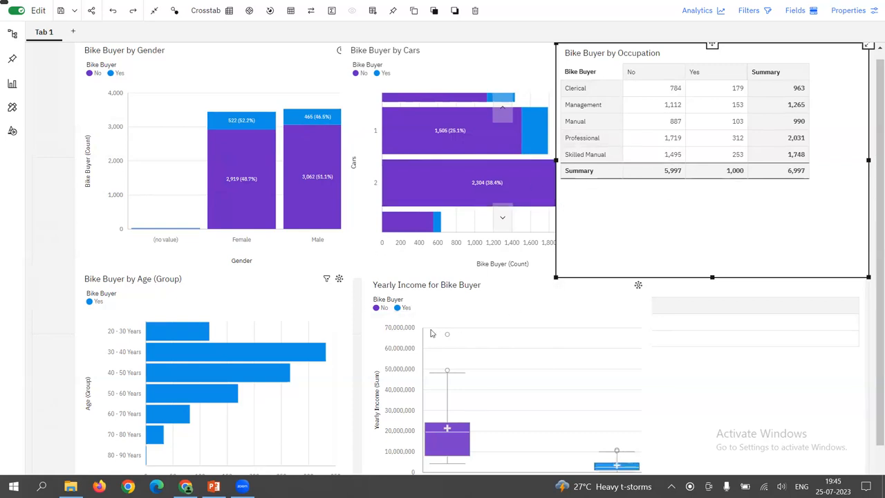
left_click(255, 121)
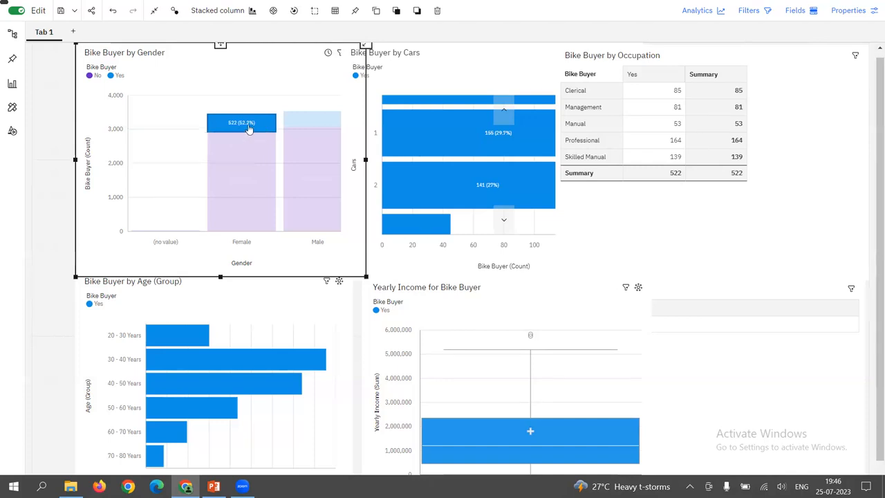
mouse_move(239, 132)
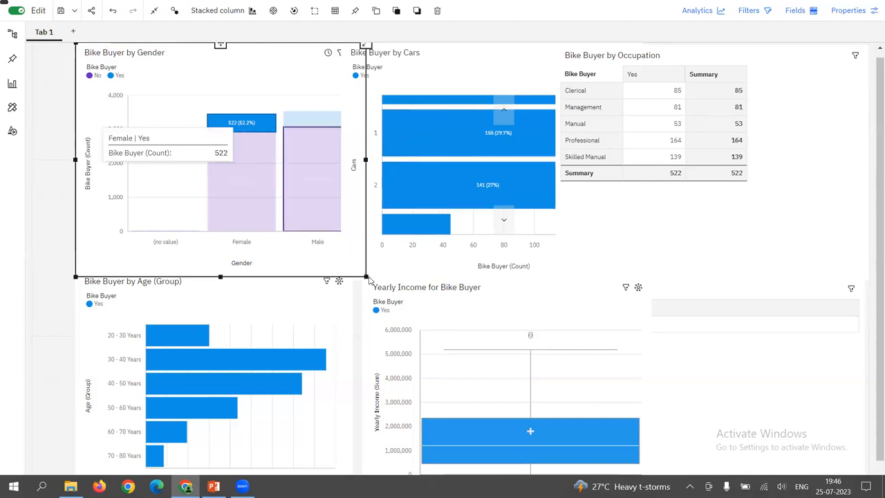
Shrink the gender chart clear of the Cars chart and fit all car categories from 0 to 4 into the Cars chart
left_click_drag(362, 274, 366, 230)
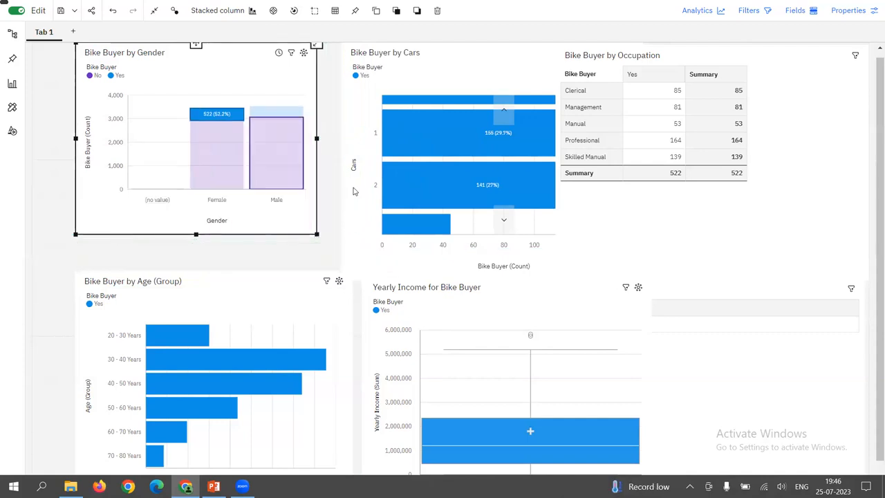
scroll(490, 171, "up", 1)
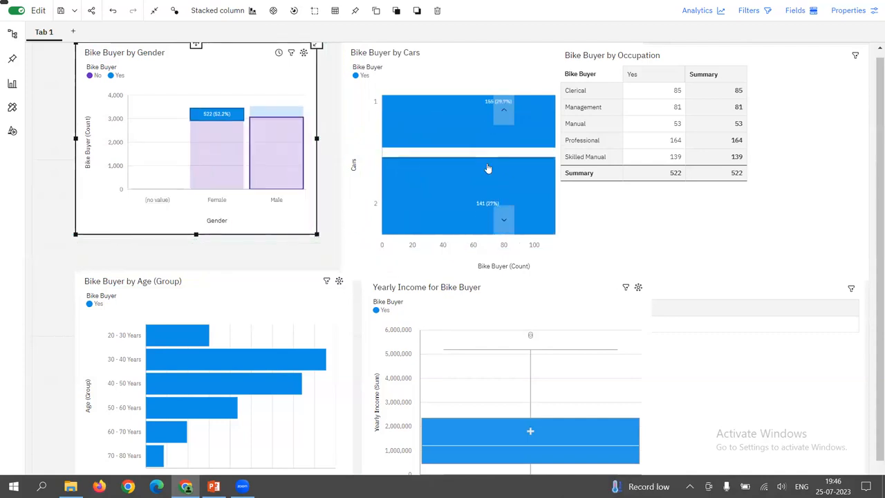
scroll(487, 169, "down", 1)
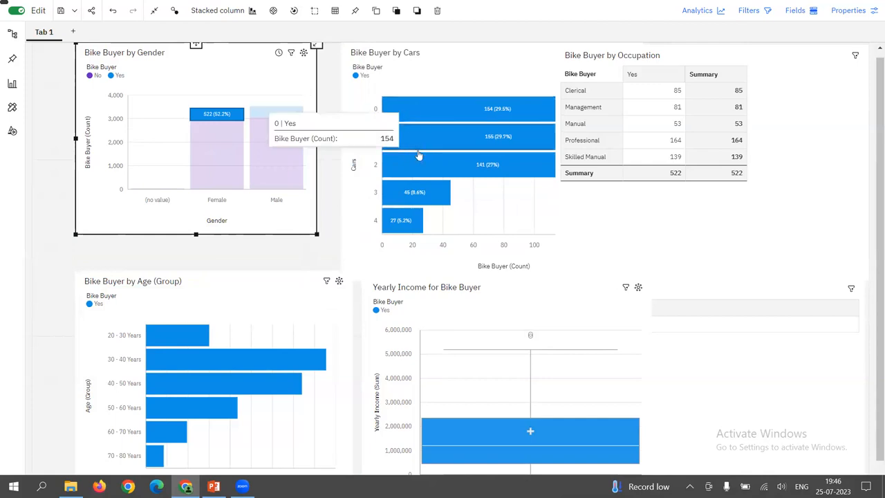
mouse_move(420, 176)
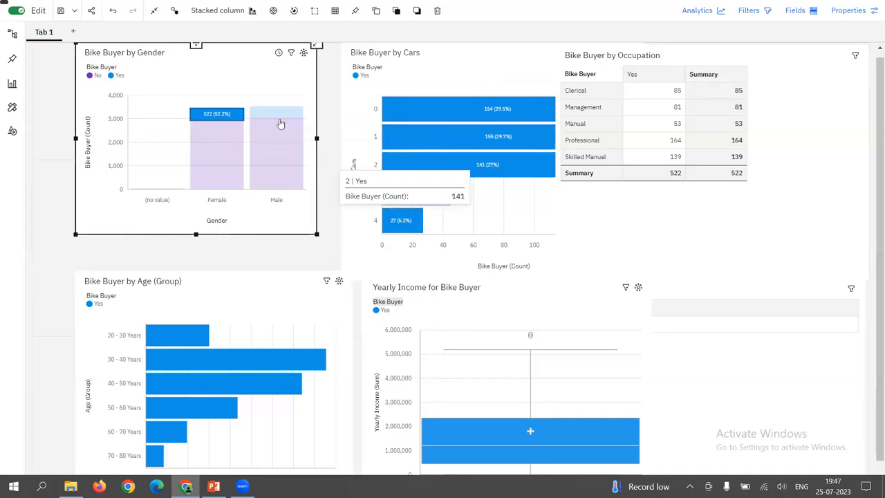
Clear the dashboard filter, reapply it for female bike buyers, and examine the cars and occupation counts for that group
left_click(611, 217)
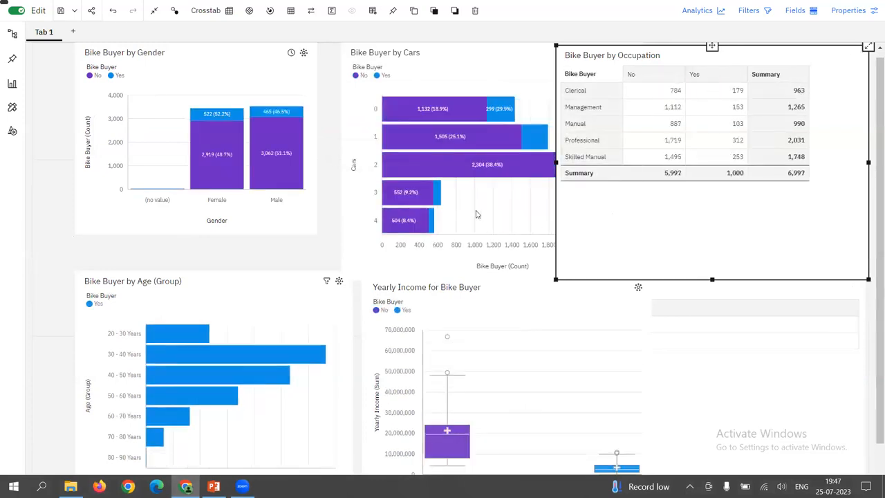
left_click(233, 119)
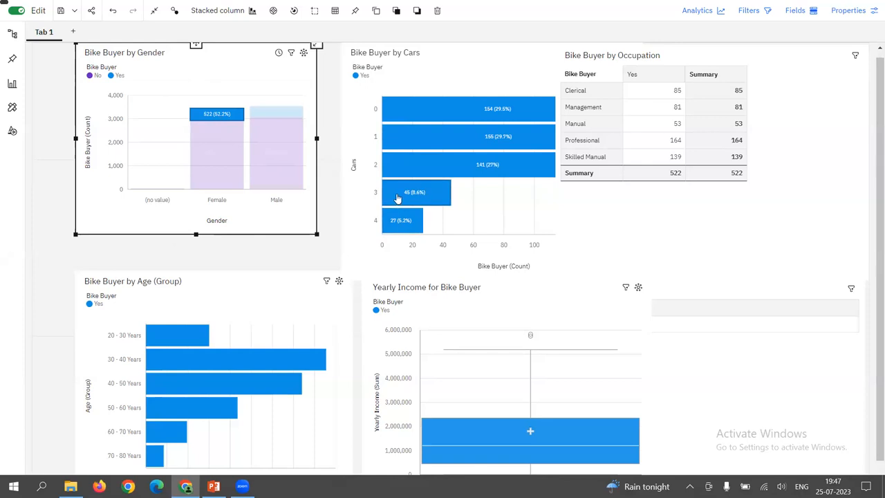
mouse_move(405, 205)
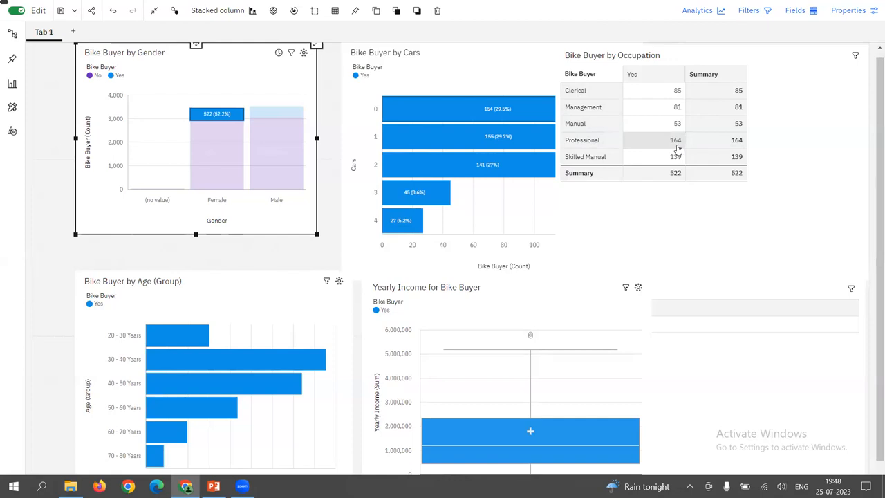
mouse_move(678, 149)
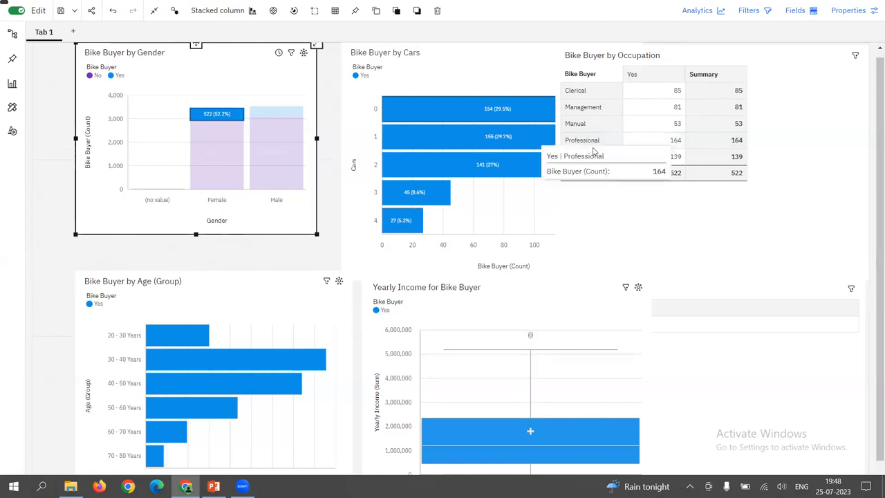
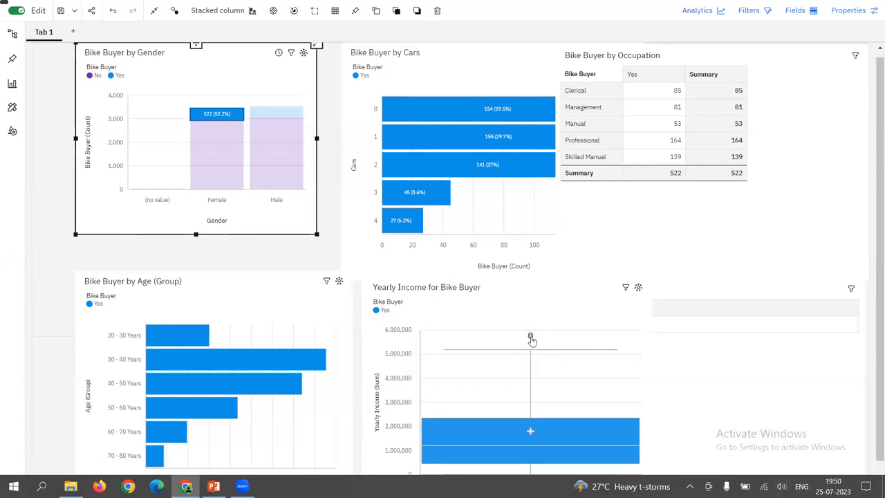
Examine the yearly income box plot for female bike buyers, checking its outlier and the box's values
mouse_move(532, 341)
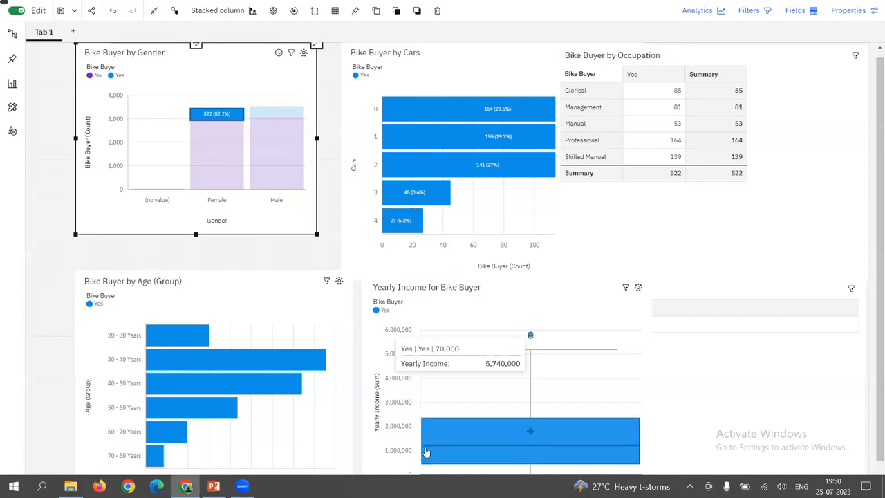
mouse_move(430, 452)
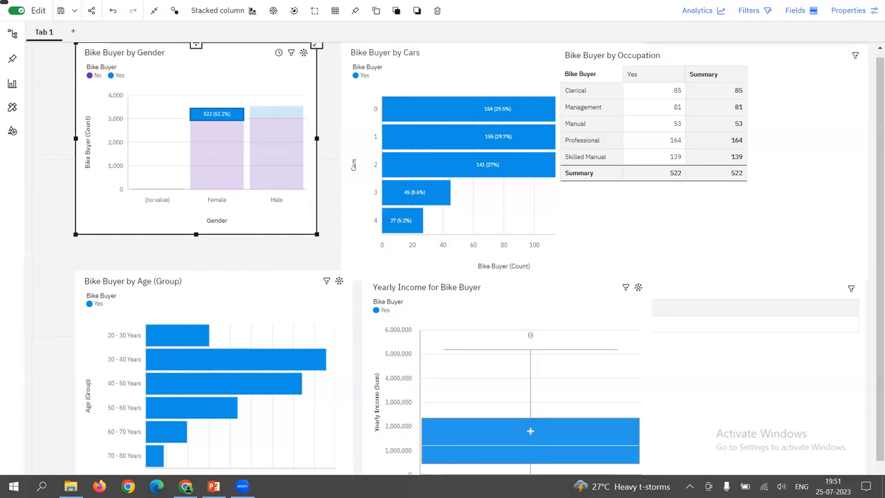
left_click(434, 450)
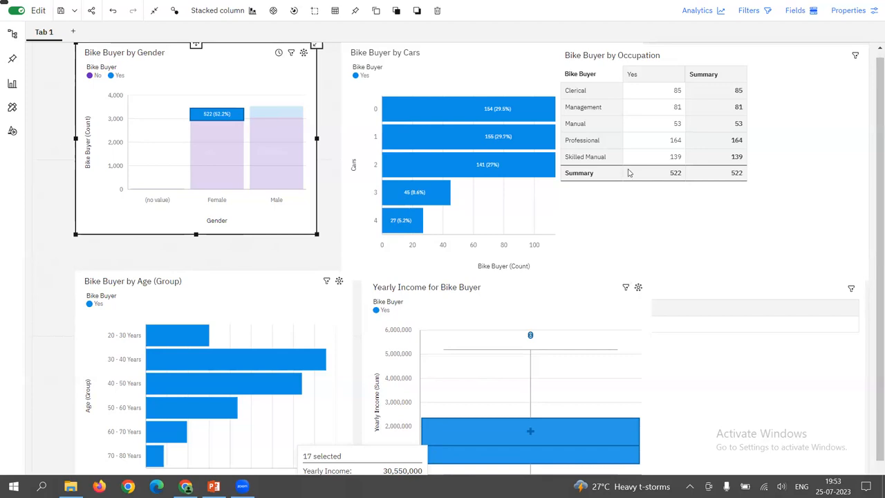
Filter all the dashboard's visuals to male bike buyers from the gender chart's Male, Yes segment and examine the age and income charts
mouse_move(287, 119)
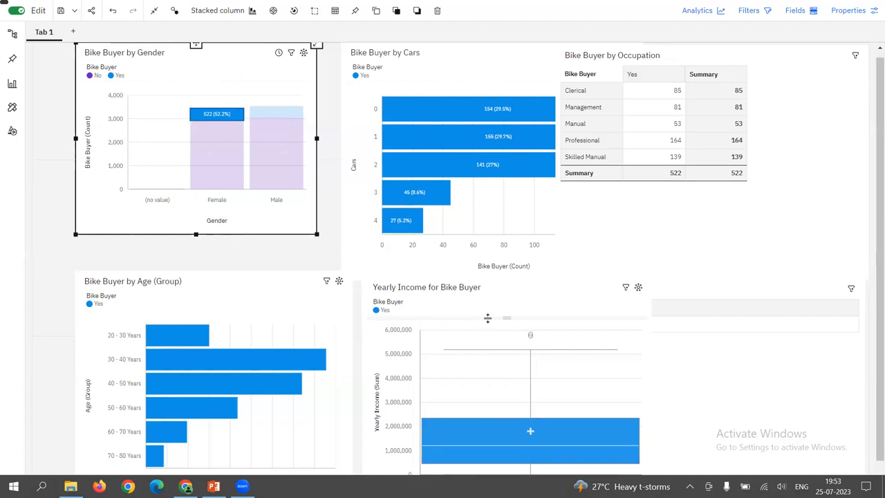
left_click(280, 112)
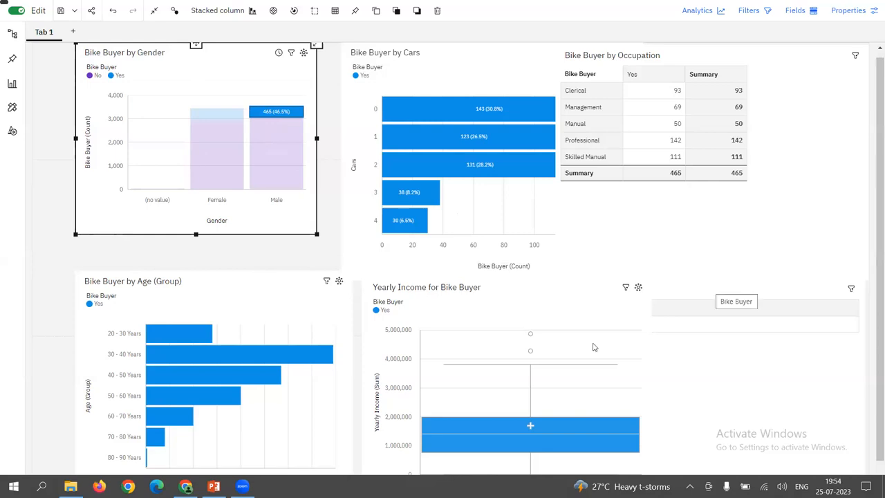
mouse_move(173, 357)
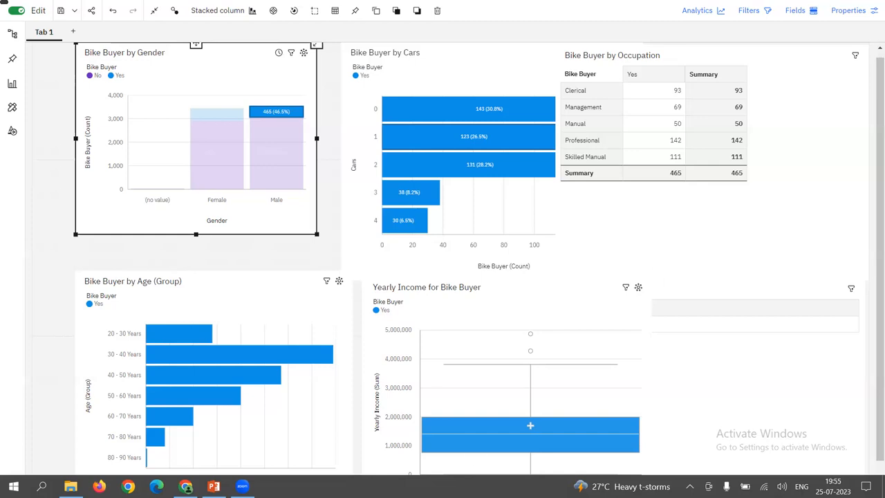
mouse_move(442, 438)
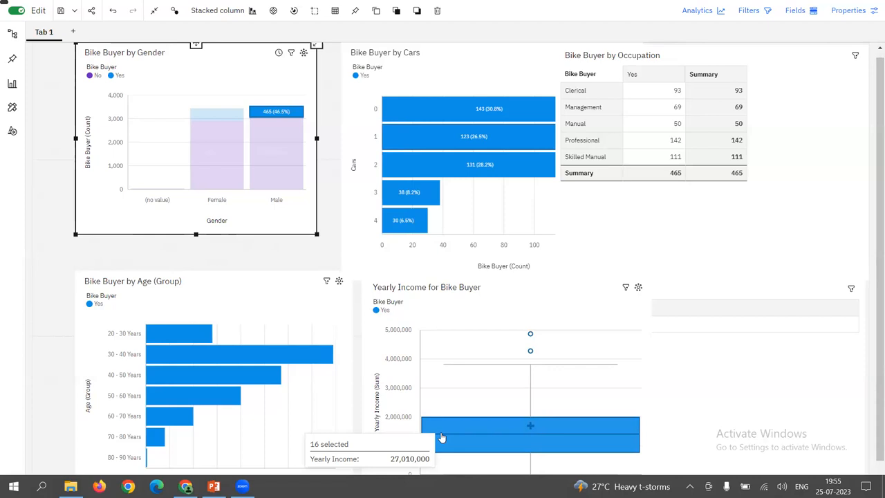
Show the narrative insights for the gender chart and clear the male bike buyer filter from the dashboard
left_click(713, 17)
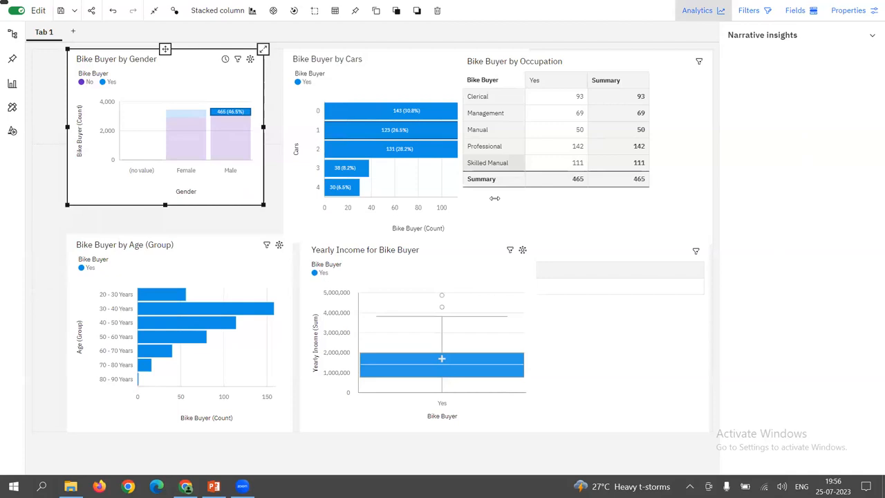
left_click(794, 37)
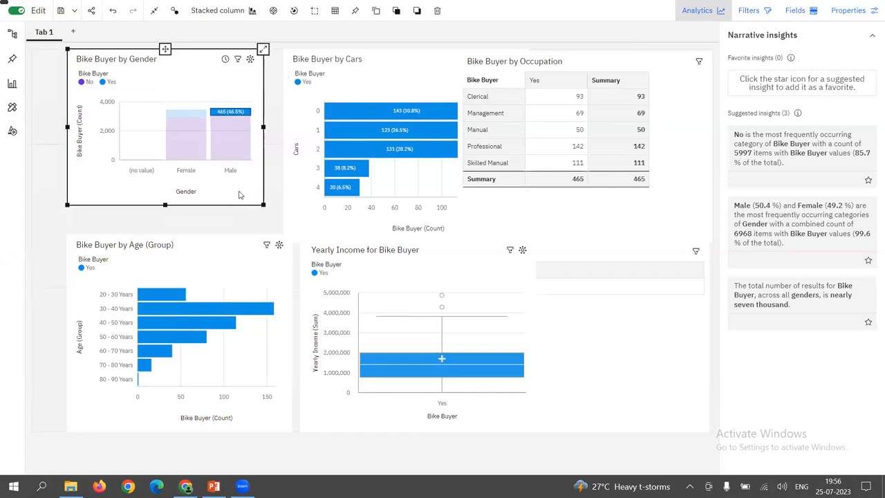
left_click(239, 195)
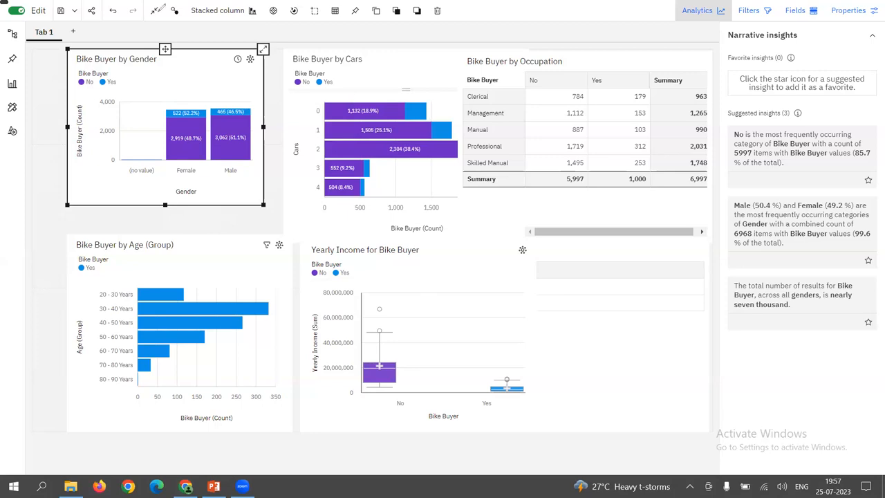
Leave the dashboard's full-screen view after marking the control for it with an on-screen annotation
left_click_drag(147, 29, 163, 8)
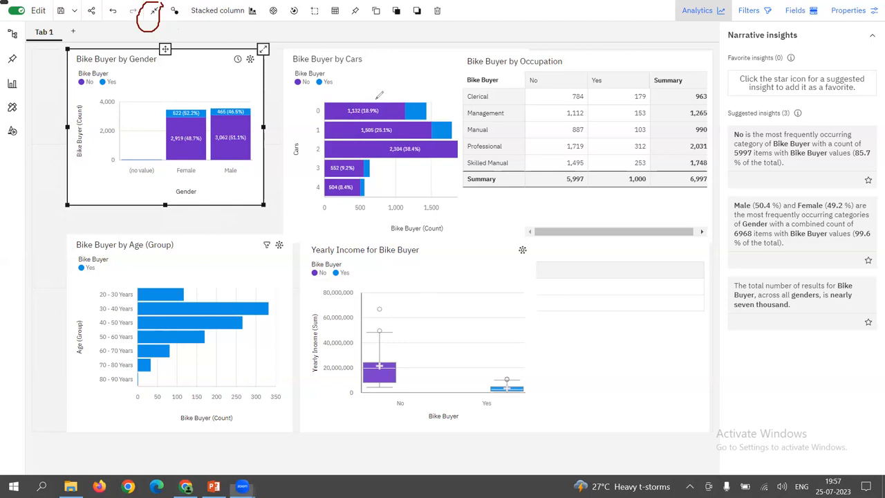
left_click(163, 25)
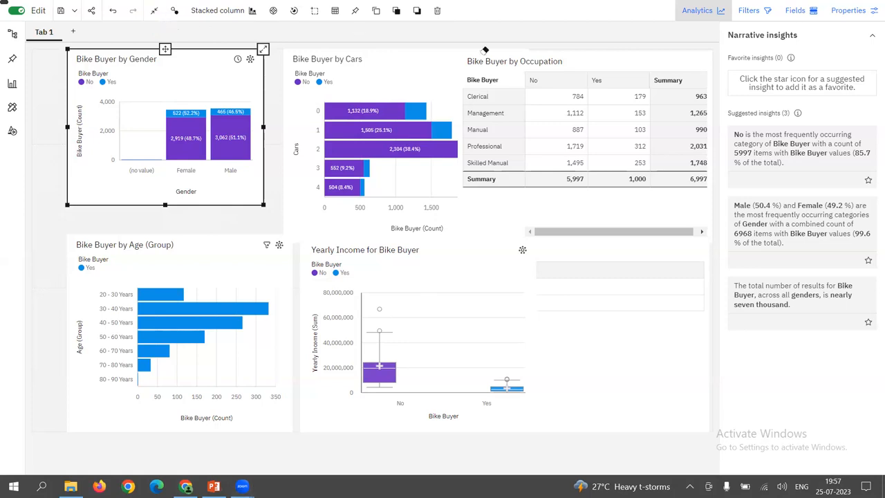
left_click(155, 11)
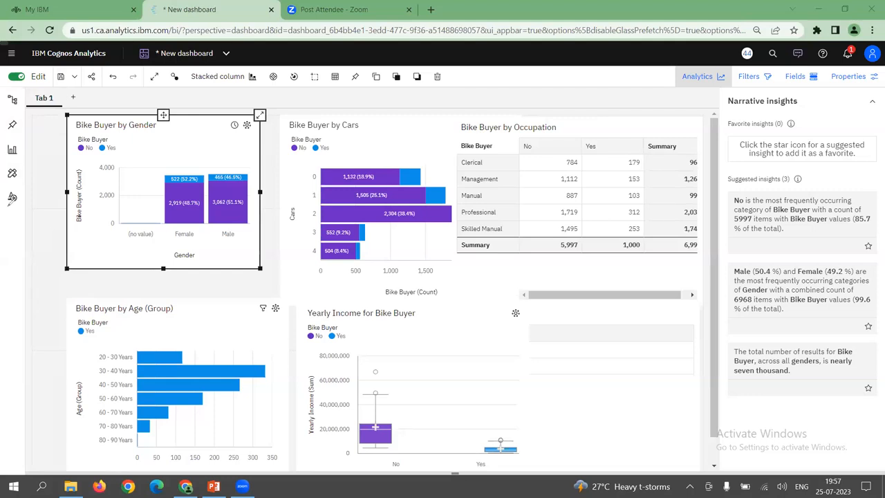
Add a female figure shape from the widgets library over the Female column of the gender chart
left_click_drag(26, 161, 18, 169)
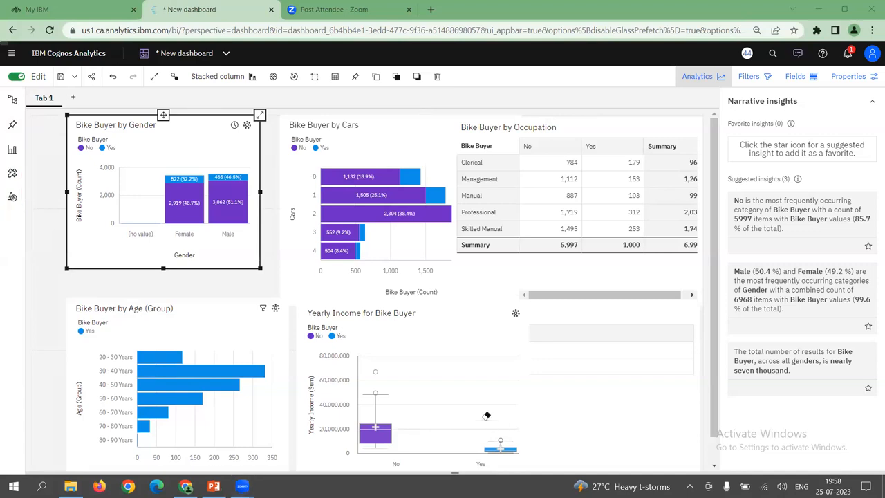
left_click(11, 198)
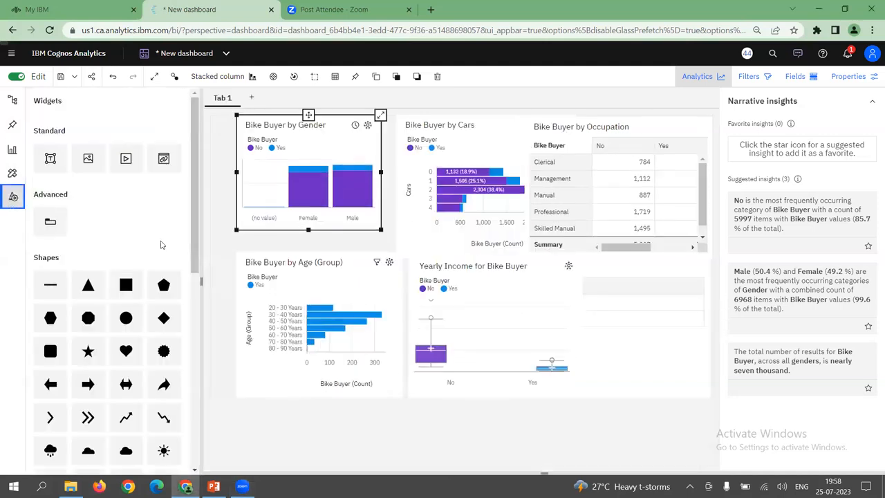
left_click_drag(193, 234, 169, 361)
scroll(169, 361, "down", 3)
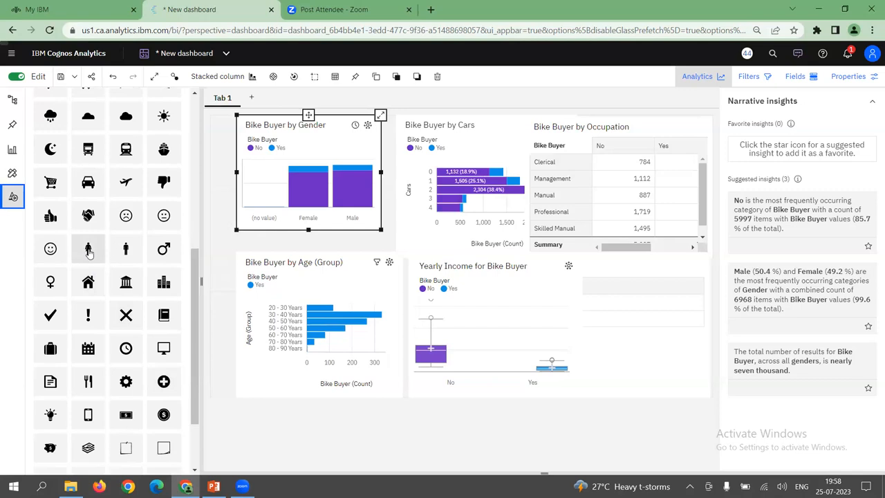
left_click_drag(90, 254, 307, 195)
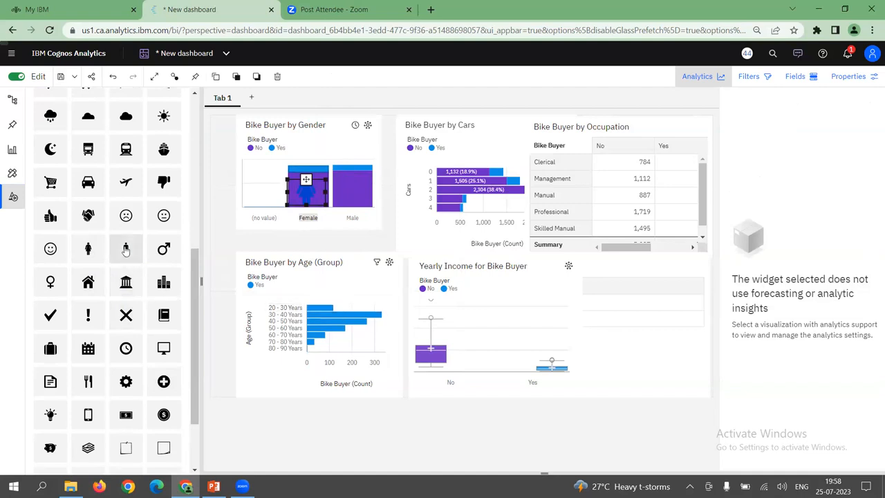
Add a male figure shape over the gender chart's Male column, undoing the first oversized placement
left_click_drag(126, 249, 272, 157)
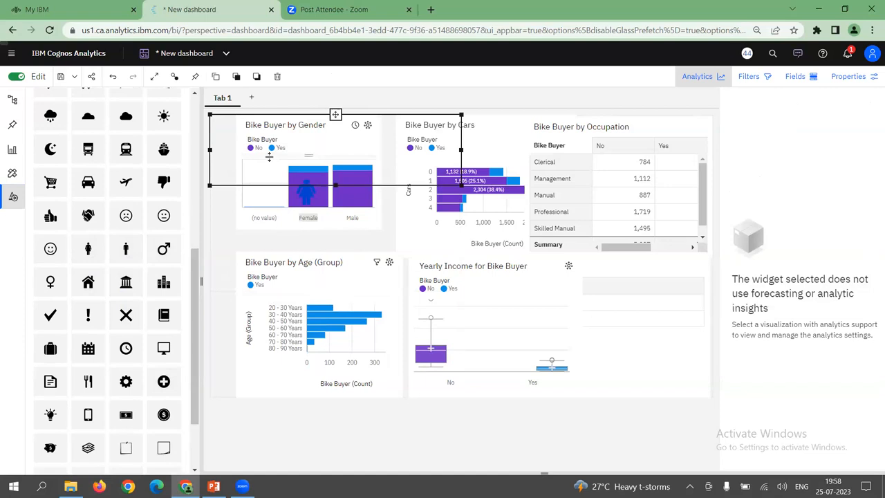
key("ctrl+z")
left_click_drag(129, 250, 352, 180)
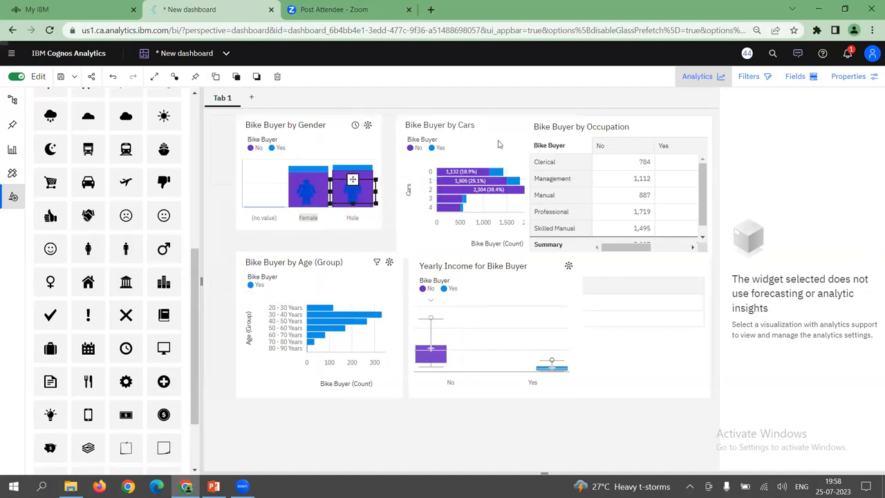
Add a car shape beside the Bike Buyer by Cars title and a dollar coin shape below the Yearly Income title
left_click(498, 142)
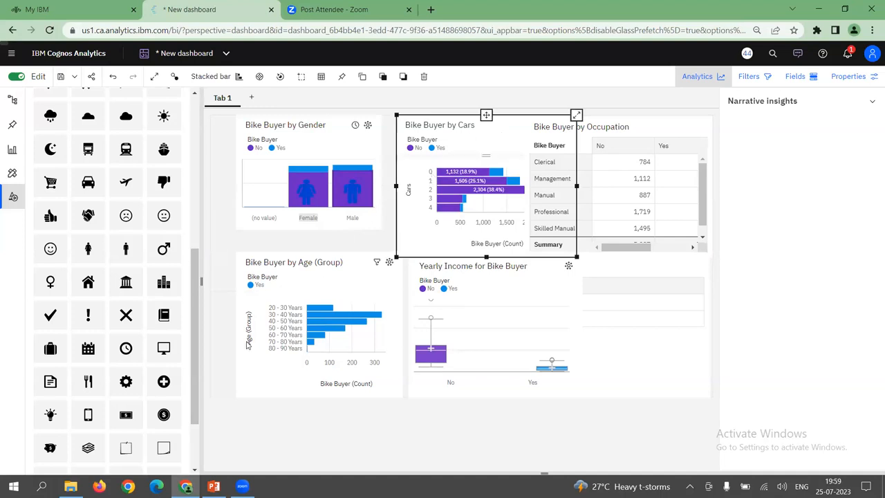
left_click_drag(88, 193, 467, 106)
left_click_drag(87, 182, 492, 132)
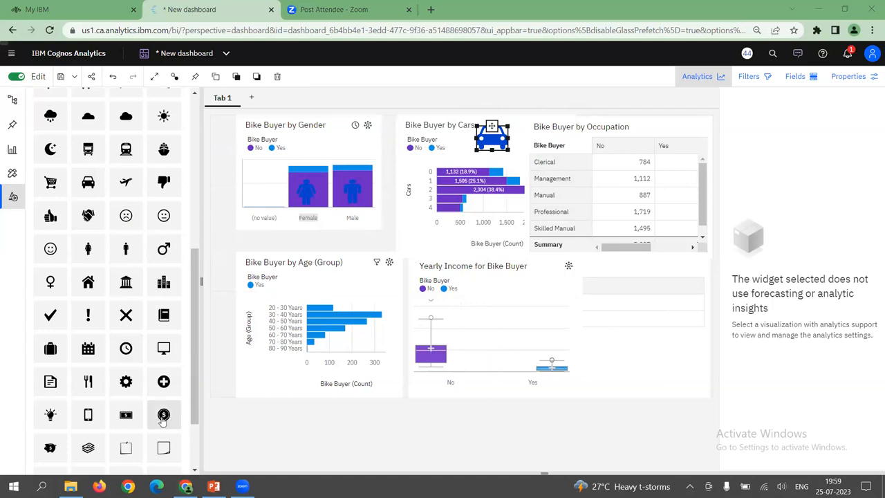
left_click_drag(168, 421, 477, 276)
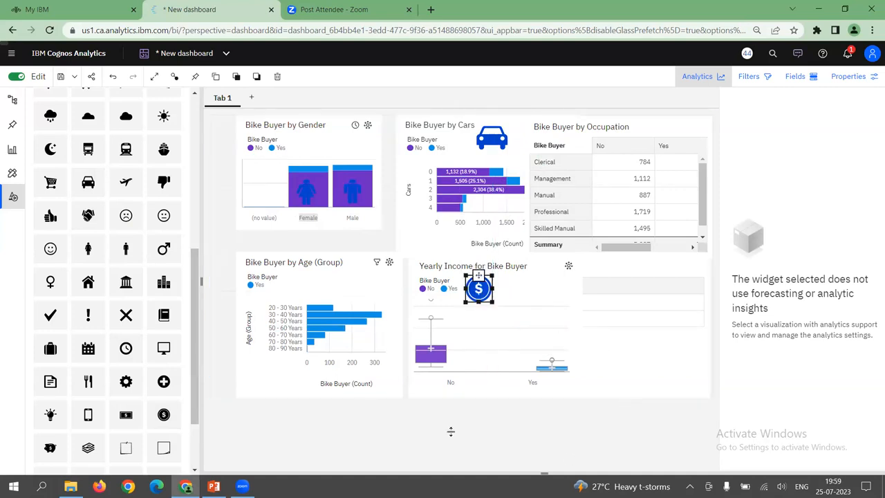
Set the female figure shape's fill color to yellow, #F1C21B
left_click(306, 188)
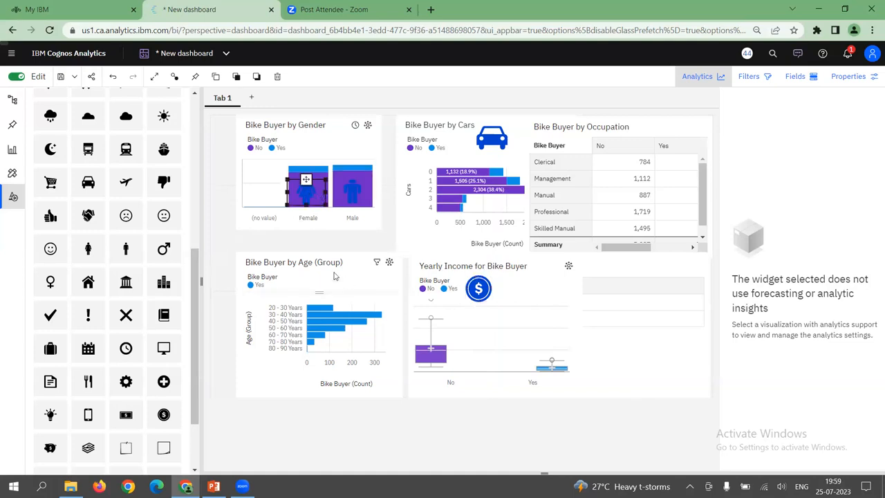
left_click(869, 77)
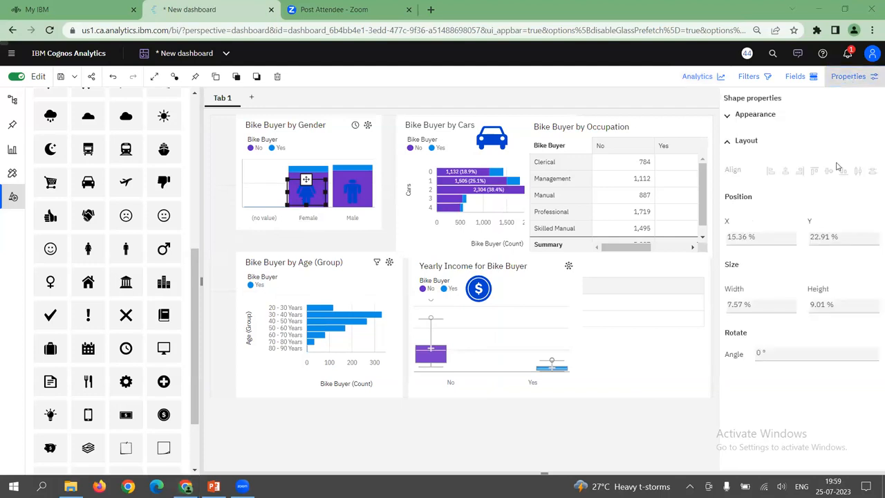
left_click(734, 116)
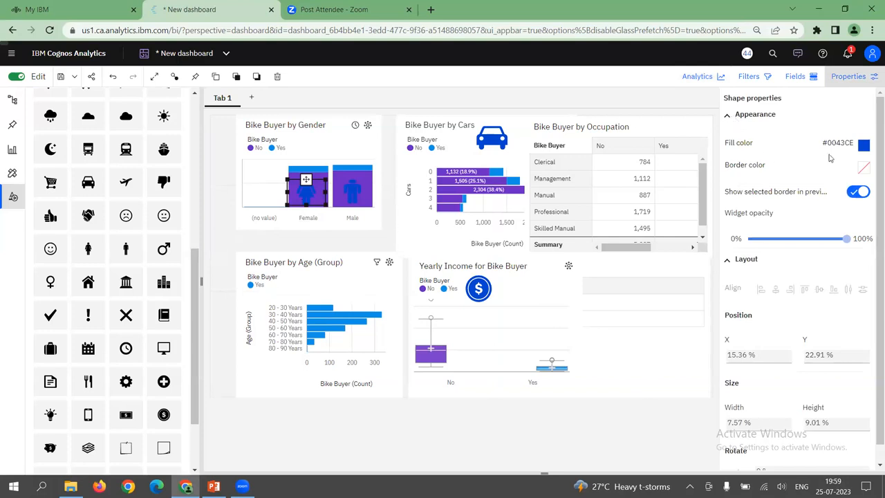
left_click(865, 145)
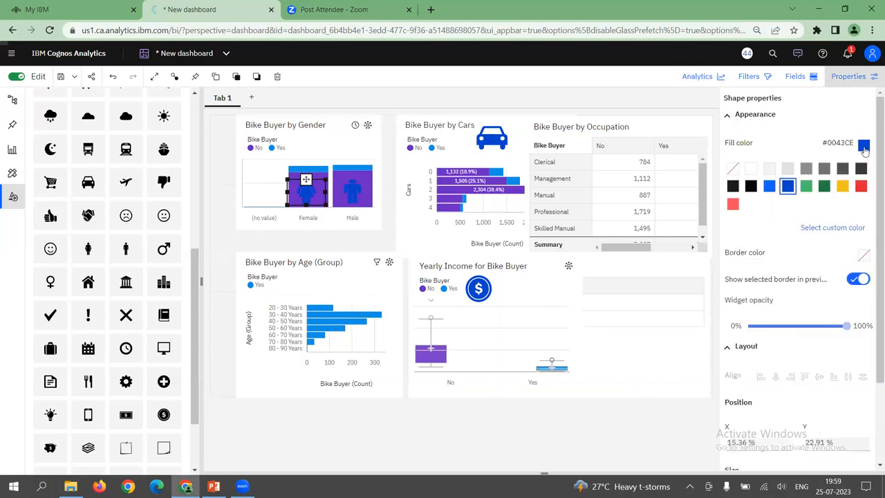
left_click(844, 185)
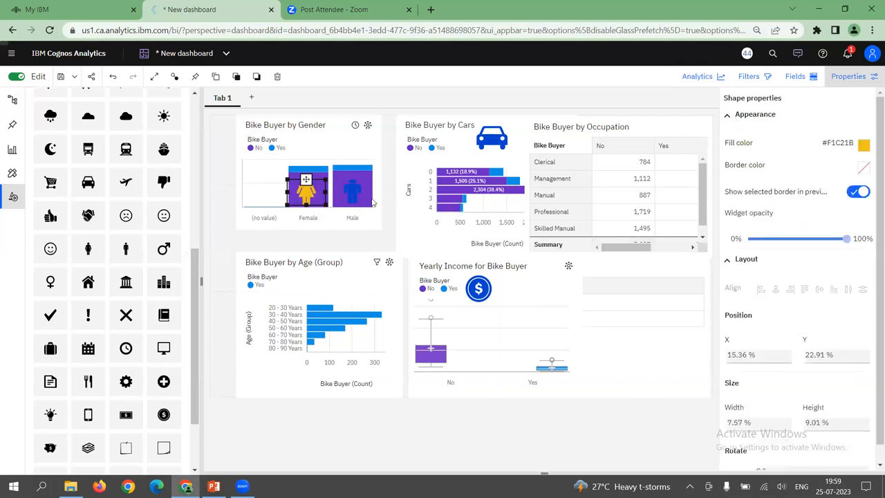
Set the male figure shape's fill color to red and deselect the shape
left_click(354, 194)
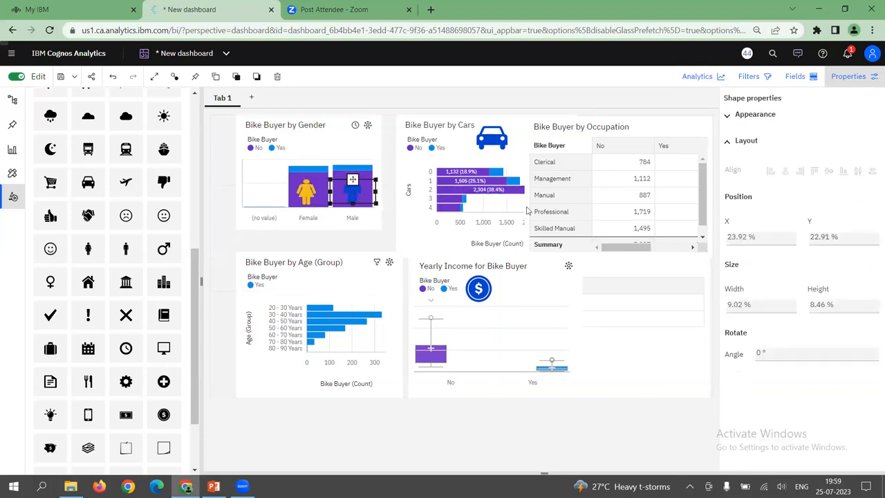
left_click(855, 80)
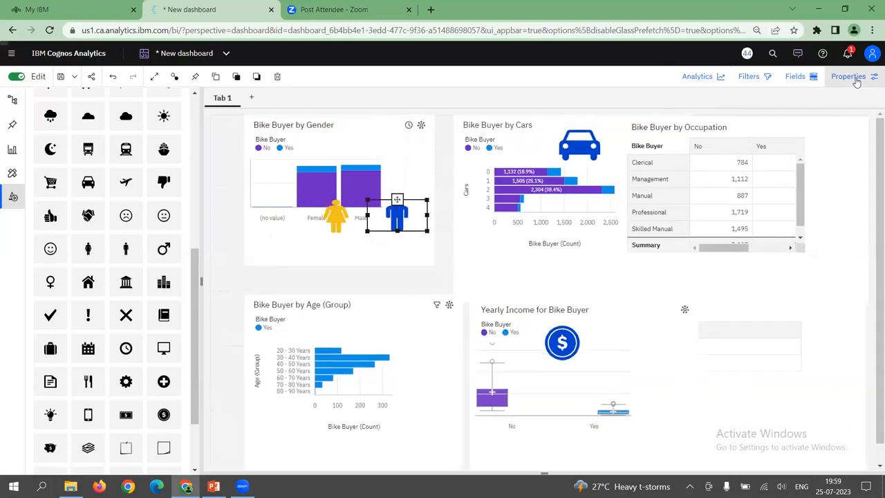
left_click(855, 78)
left_click(764, 116)
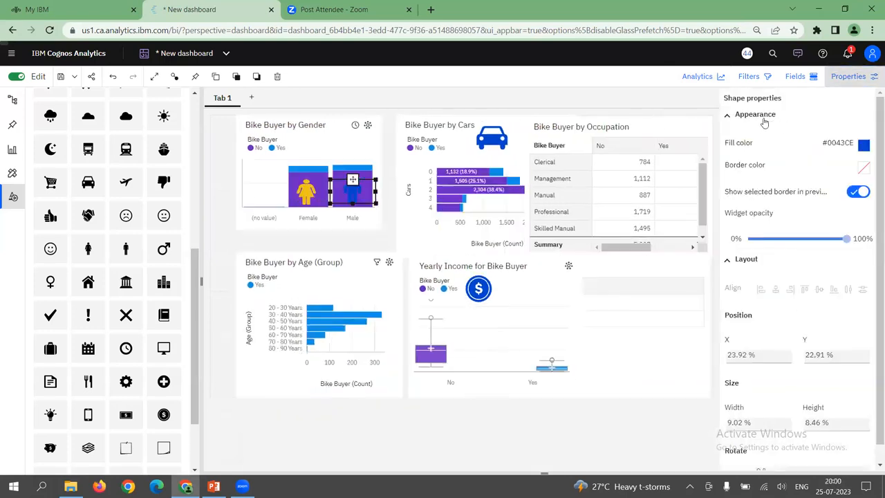
left_click(864, 146)
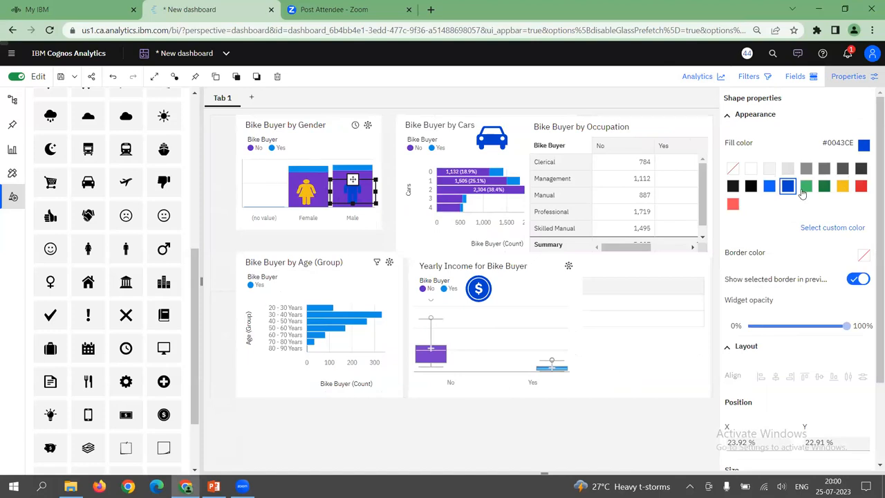
left_click(861, 186)
left_click(658, 272)
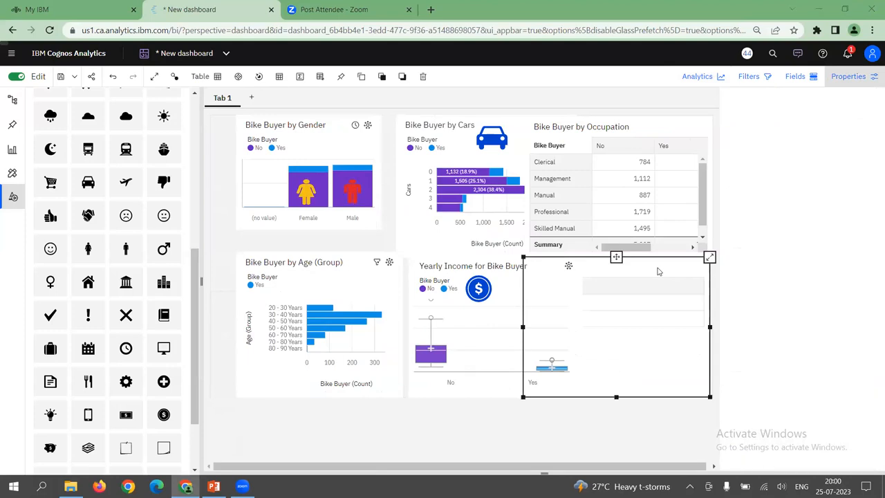
Set the car shape's fill color to light red, #FA4D56, and deselect the shape
left_click(502, 144)
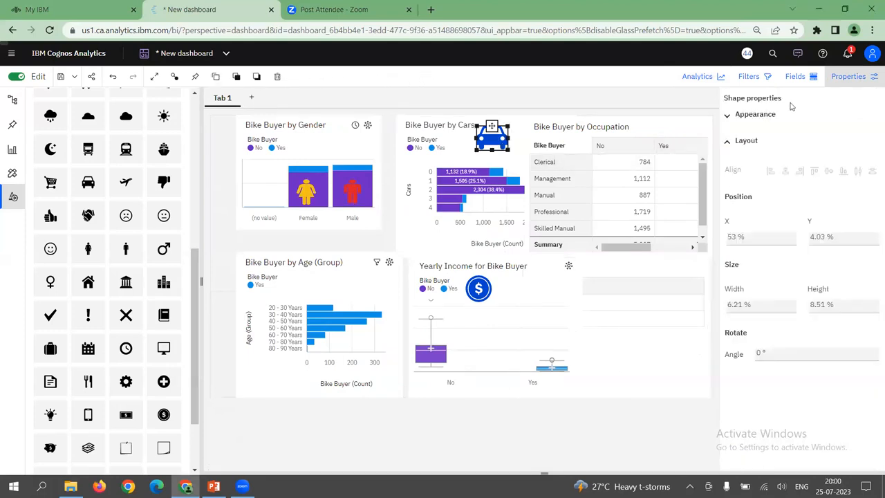
left_click(845, 78)
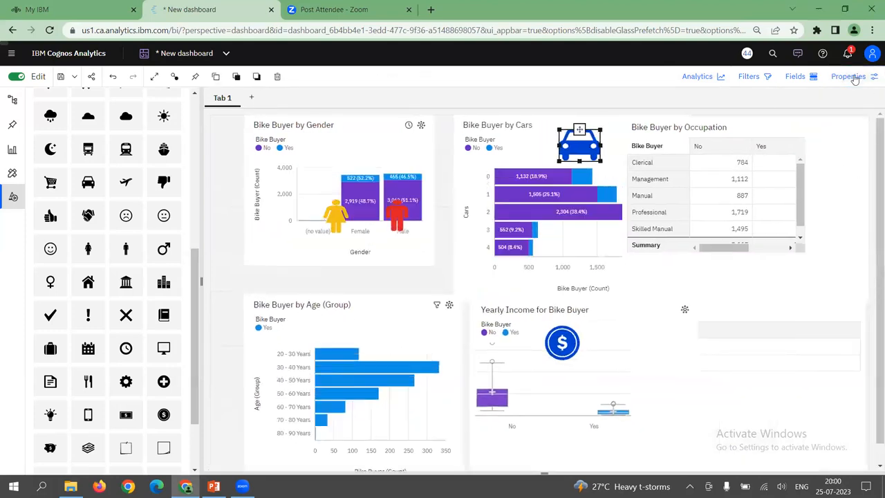
left_click(865, 78)
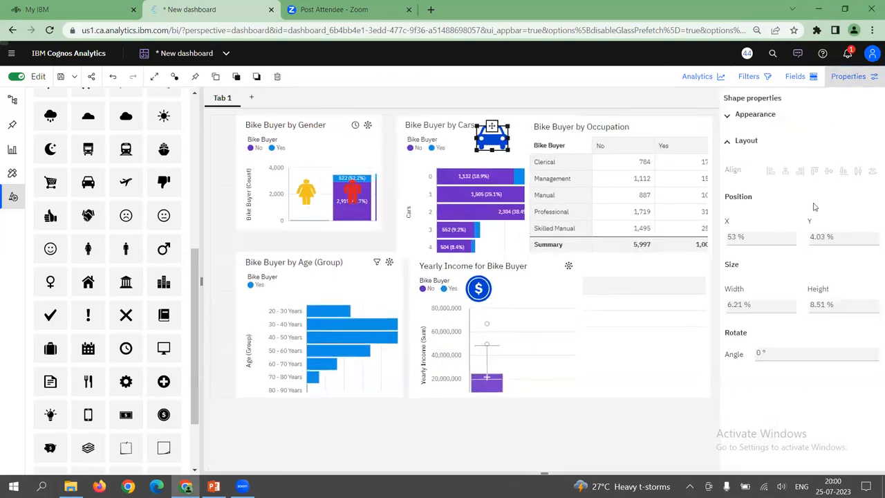
left_click(754, 116)
left_click(864, 145)
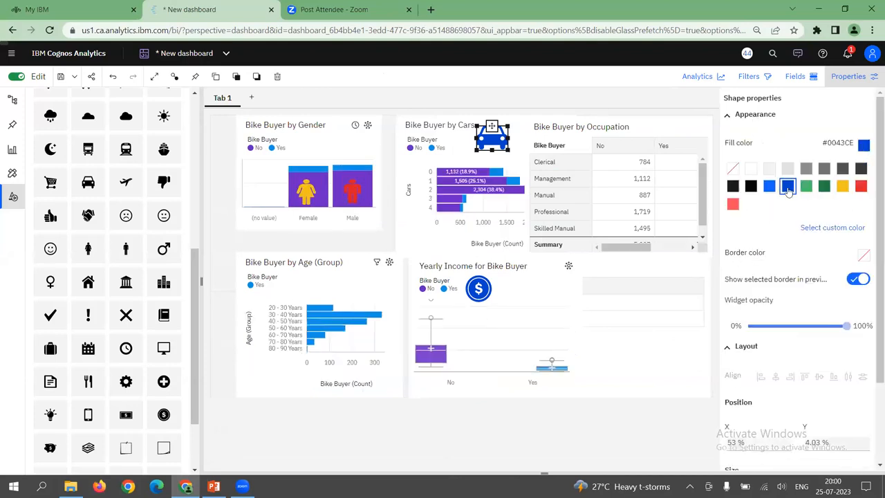
left_click(734, 205)
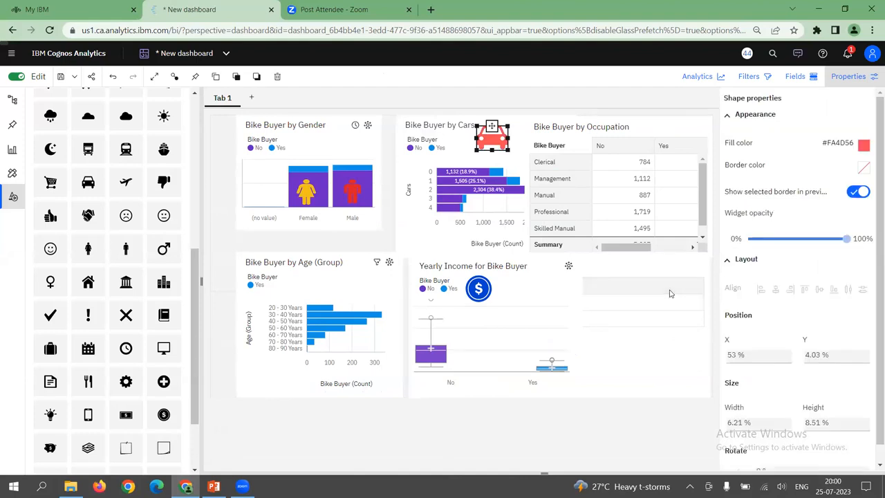
left_click(567, 362)
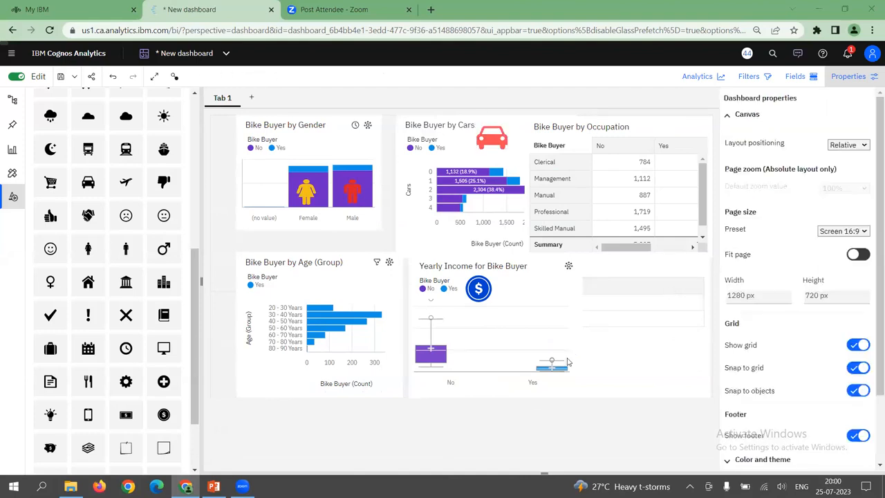
View the dashboard in full screen and return to the normal view
left_click(154, 76)
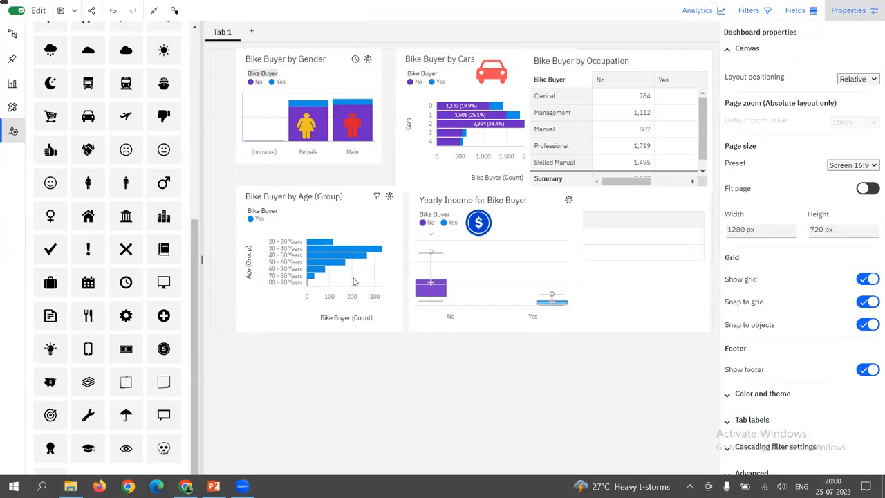
left_click(154, 11)
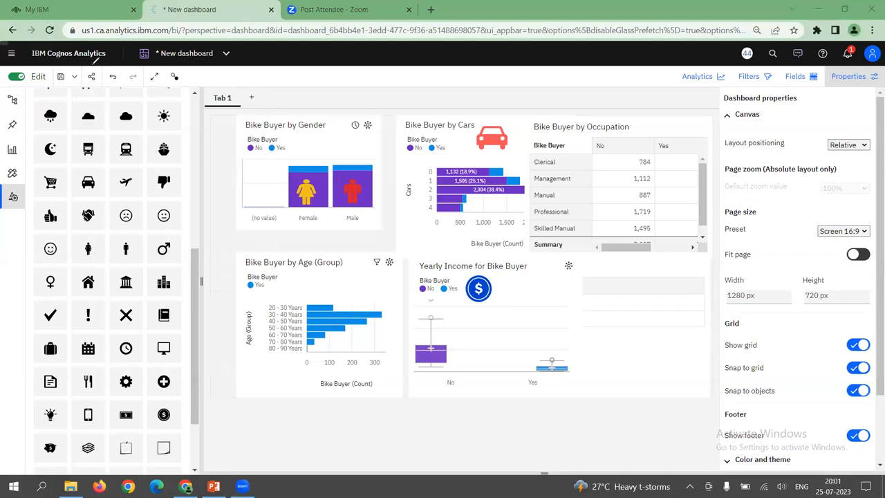
mouse_move(84, 91)
left_mouse_down()
mouse_move(107, 81)
mouse_move(97, 61)
mouse_move(88, 87)
left_mouse_up()
Examine the email and link options for sharing the dashboard and close the Share dialog
left_click(91, 77)
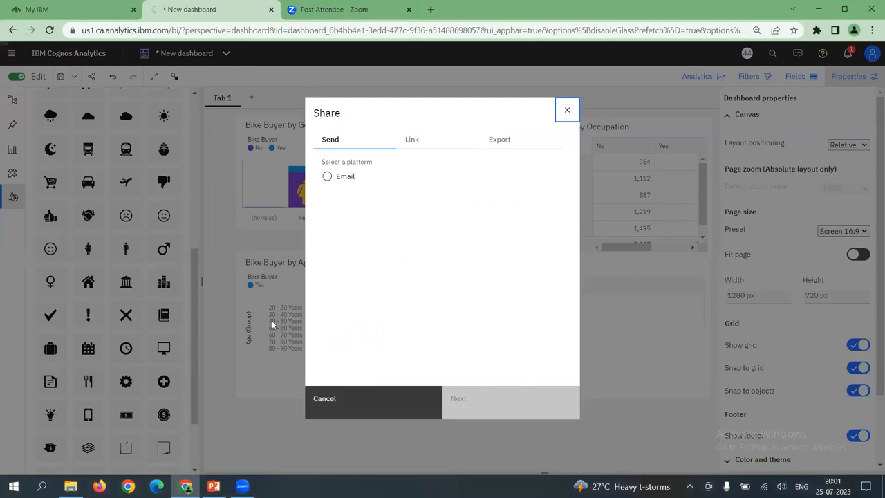
left_click(327, 178)
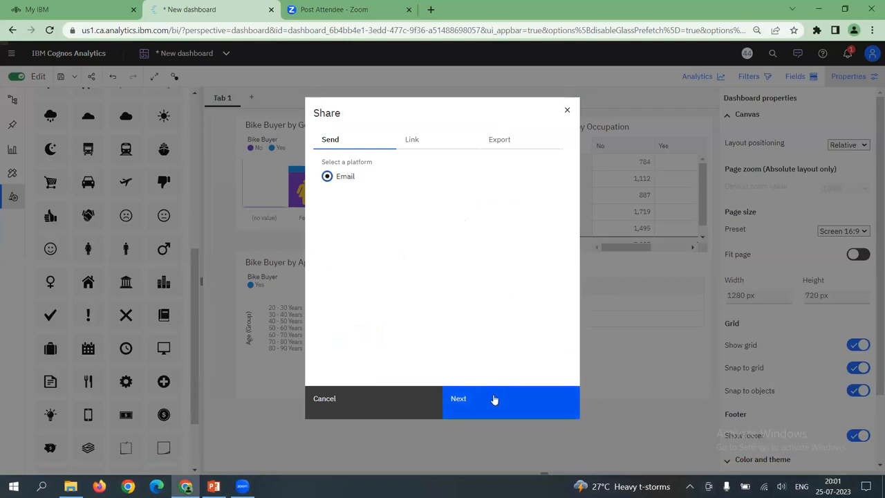
left_click(410, 144)
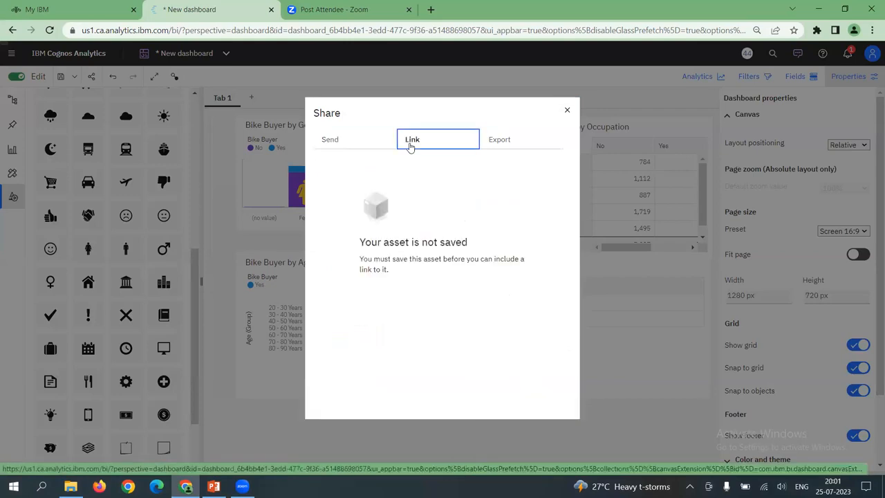
left_click(567, 111)
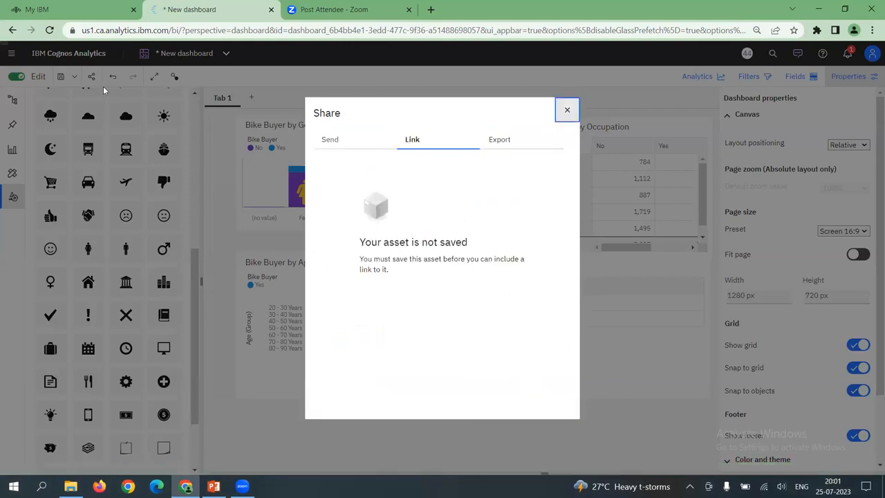
Save the dashboard in My content under the name Bike Buyer BI Dashboard
left_click(61, 78)
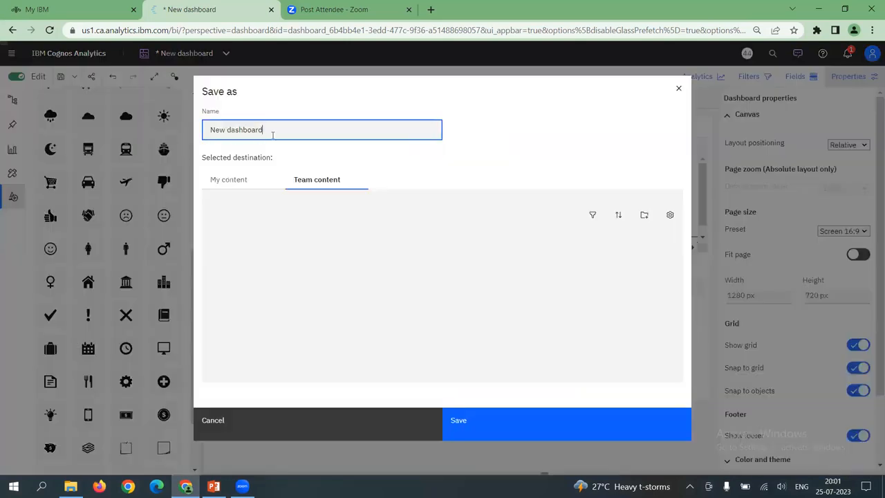
left_click_drag(269, 132, 171, 132)
type("B")
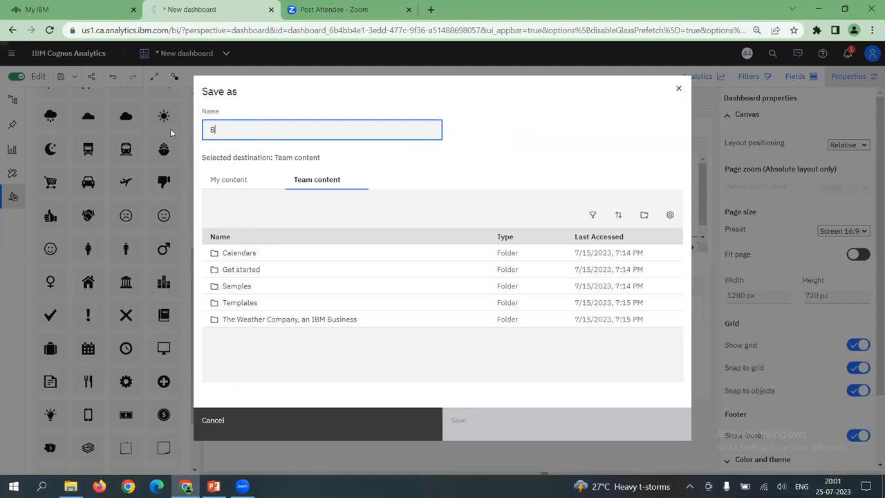
type("ike Buyer")
type(" BI Dashbao")
type("oard")
left_click(233, 181)
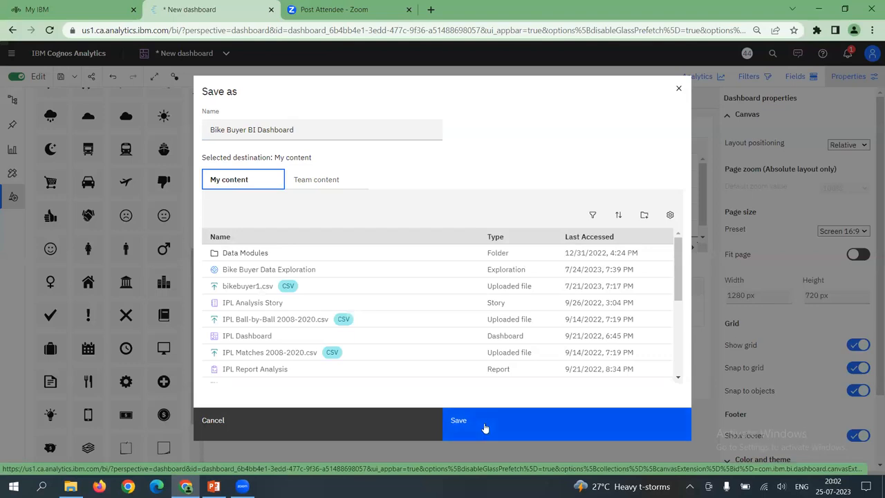
left_click(484, 424)
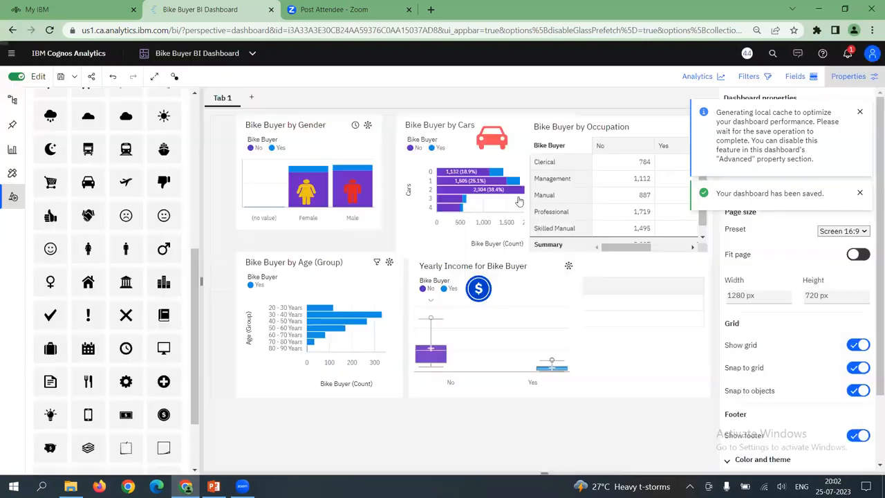
Copy the saved dashboard's share link
left_click(92, 77)
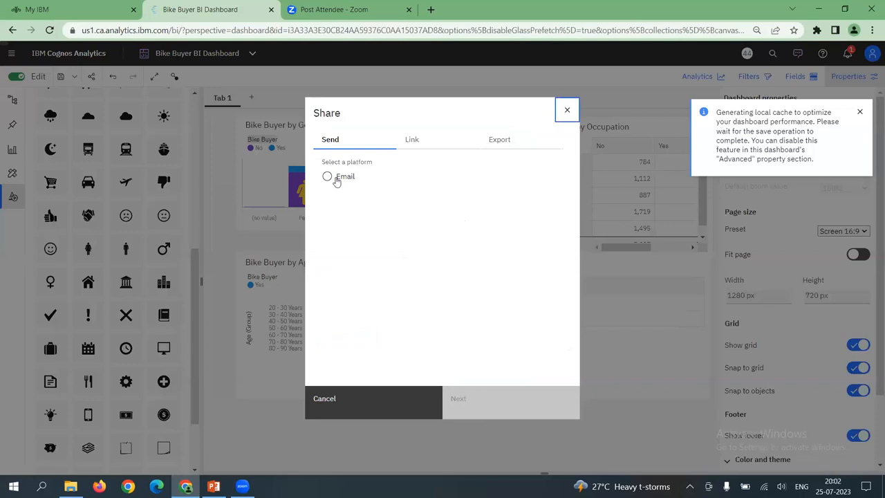
left_click(412, 140)
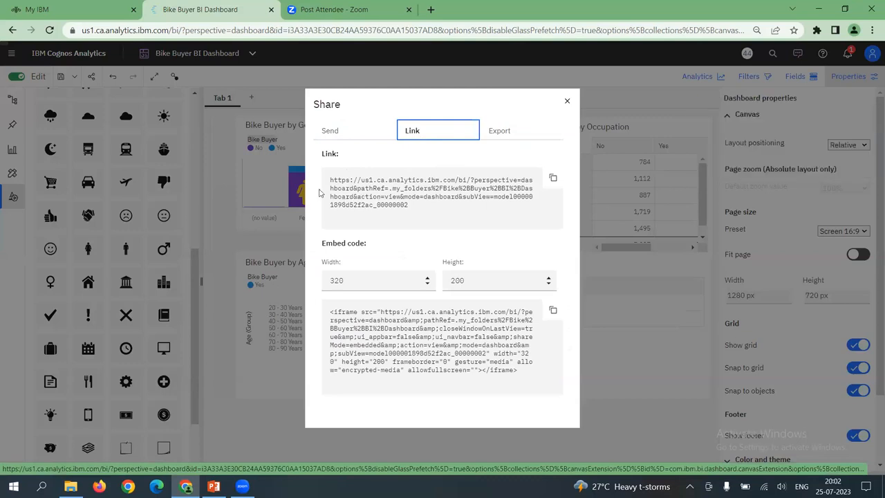
left_click(552, 179)
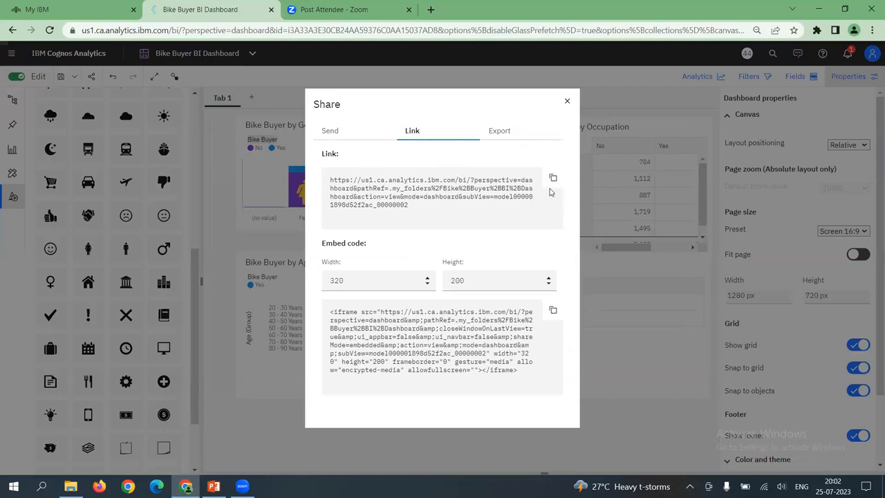
Export the dashboard through Microsoft Print to PDF and save the file as 123 on the Desktop
left_click(498, 137)
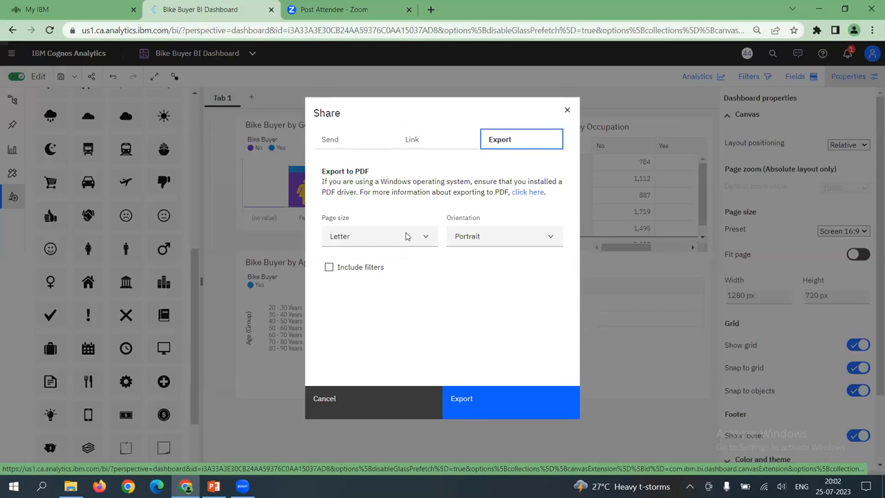
left_click(486, 401)
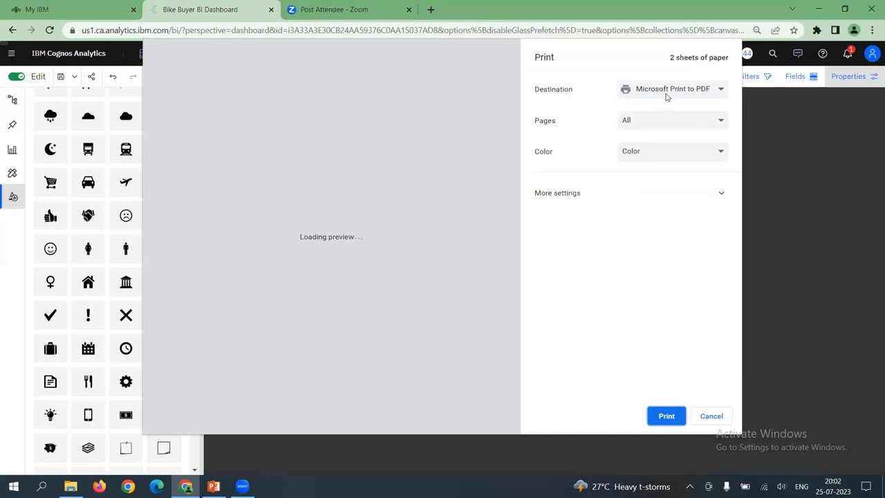
left_click(667, 94)
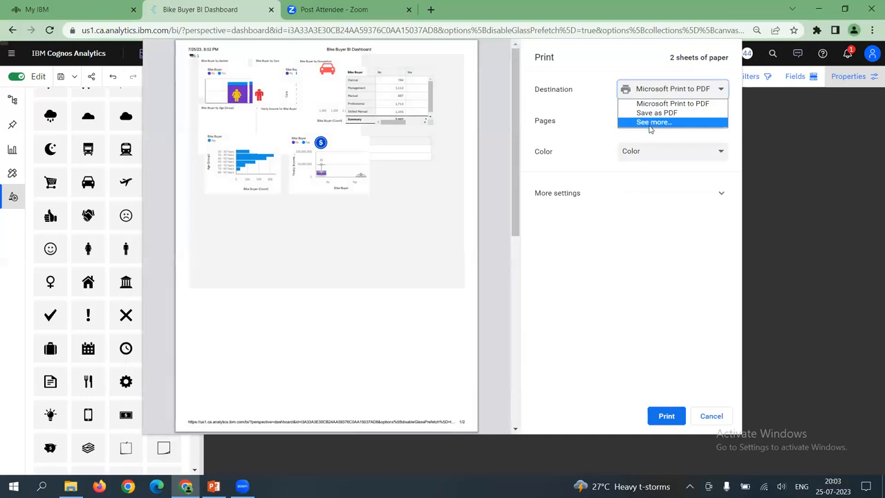
left_click(660, 103)
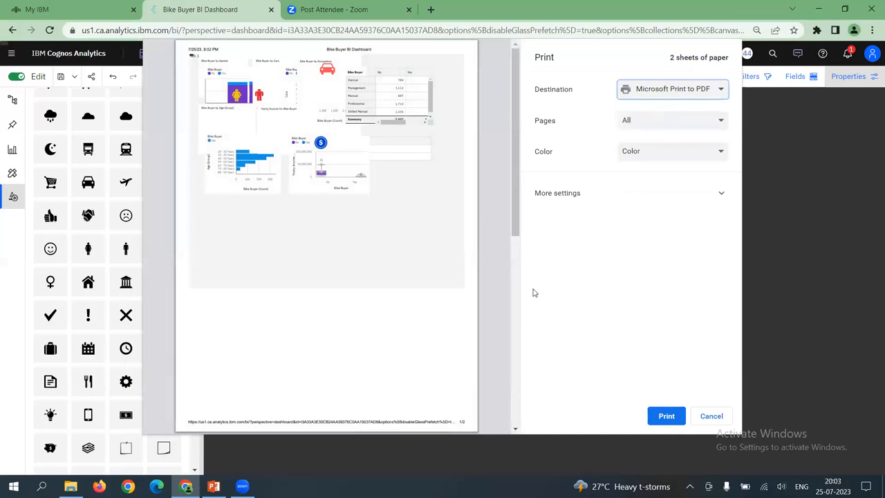
left_click(666, 415)
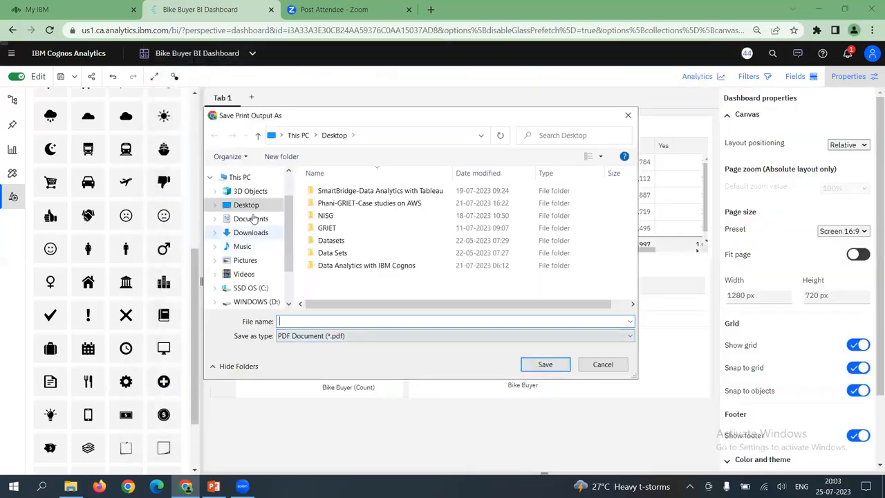
type("123")
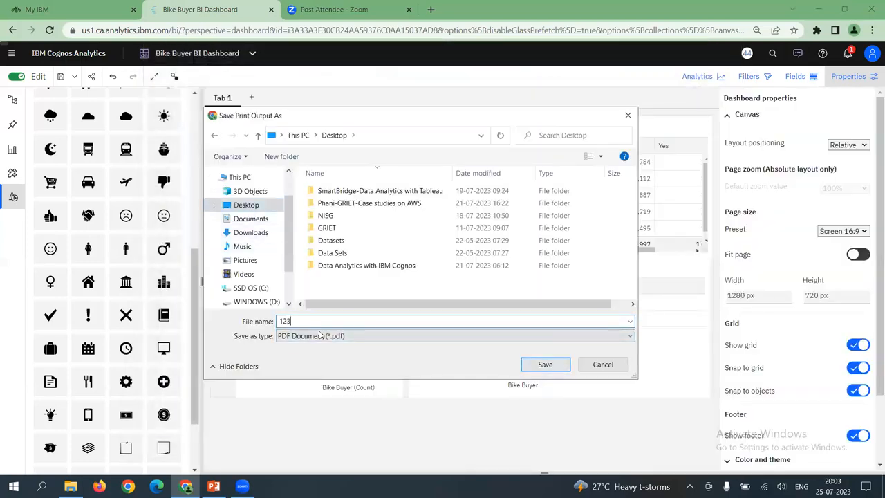
left_click(550, 364)
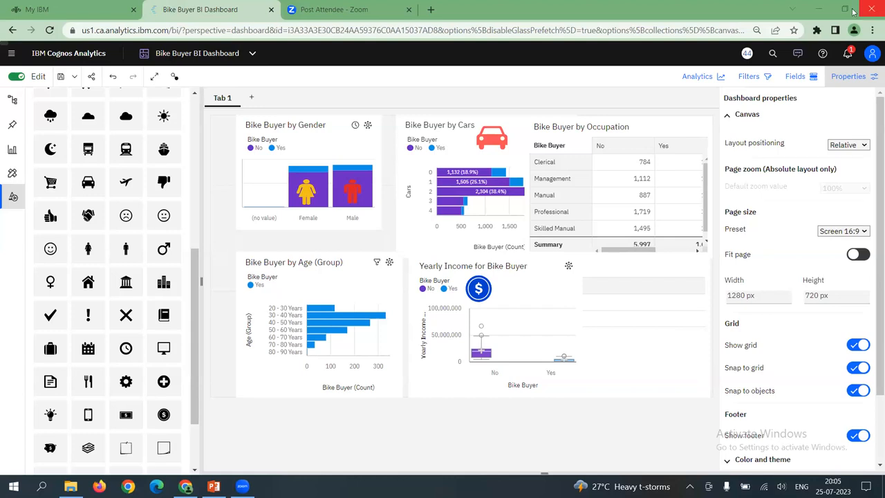
Minimize the browser and PowerPoint windows and open the exported 123 PDF from the desktop
left_click(816, 10)
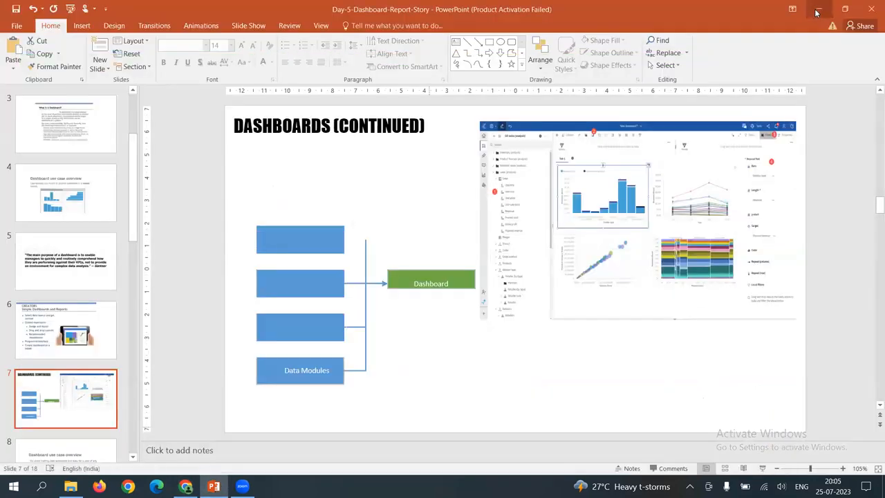
left_click(819, 10)
key("super+d")
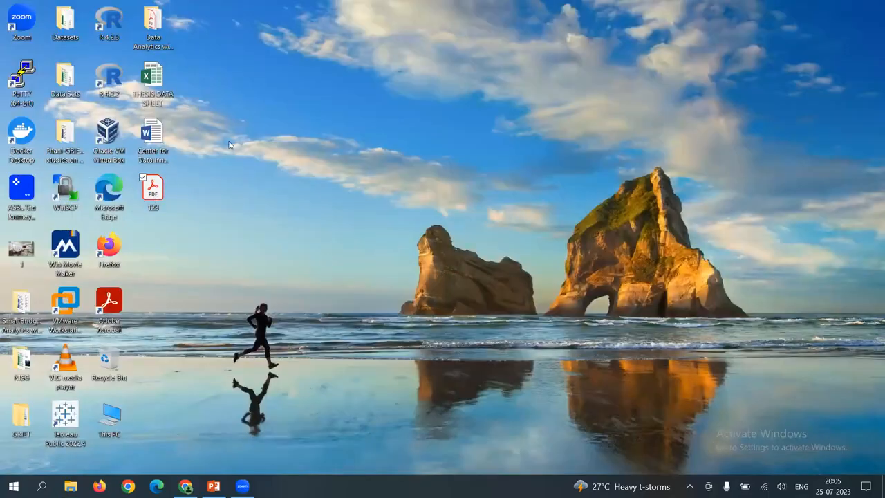
double_click(154, 195)
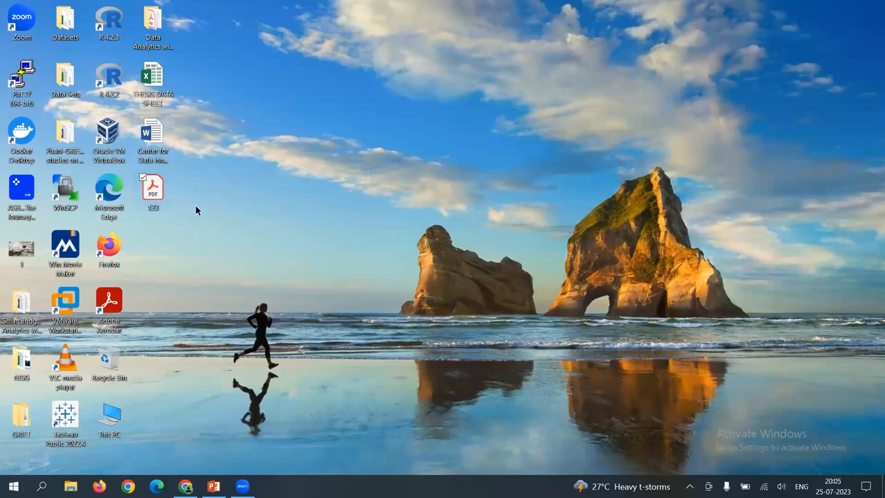